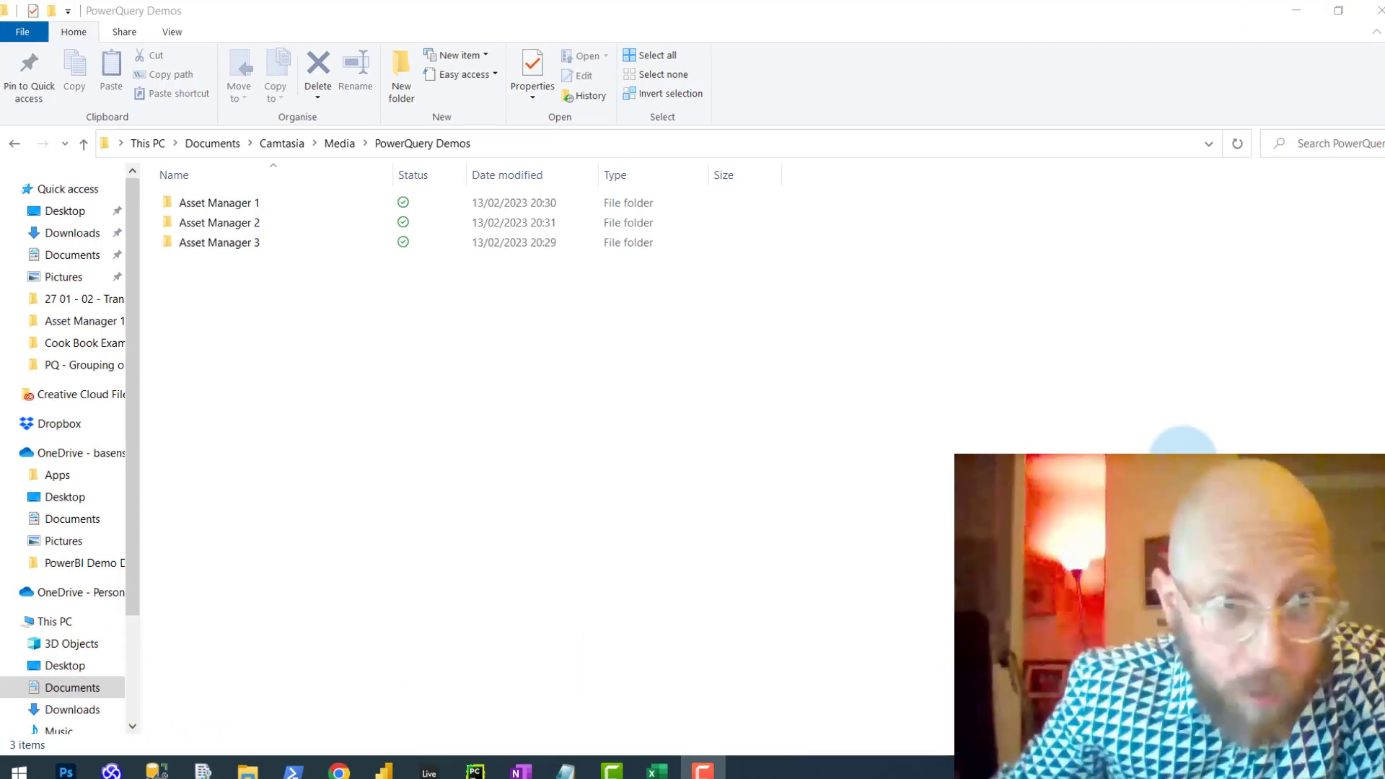
# Look over the Asset Manager 1, Asset Manager 2 and Asset Manager 3 folders in PowerQuery Demos
pyautogui.click(572, 508)
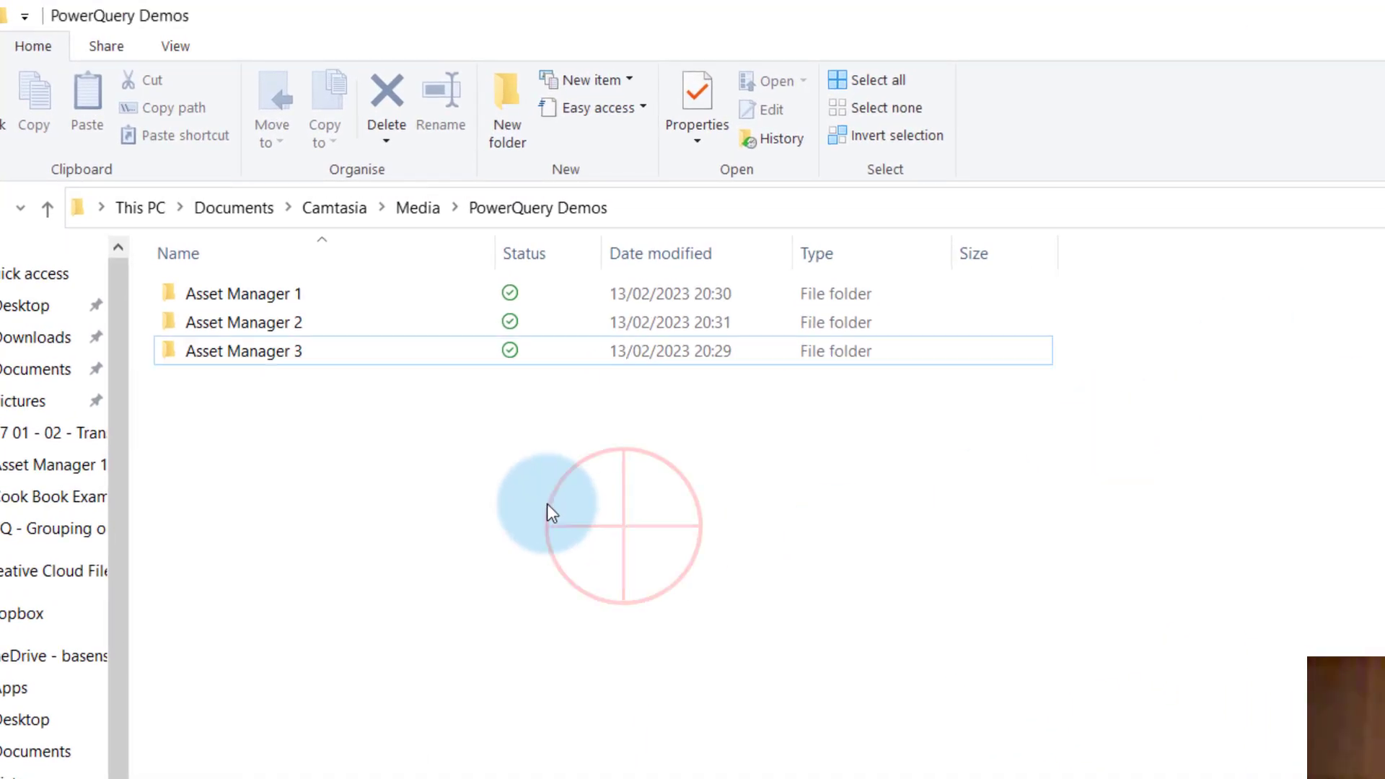
pyautogui.click(252, 295)
pyautogui.click(283, 353)
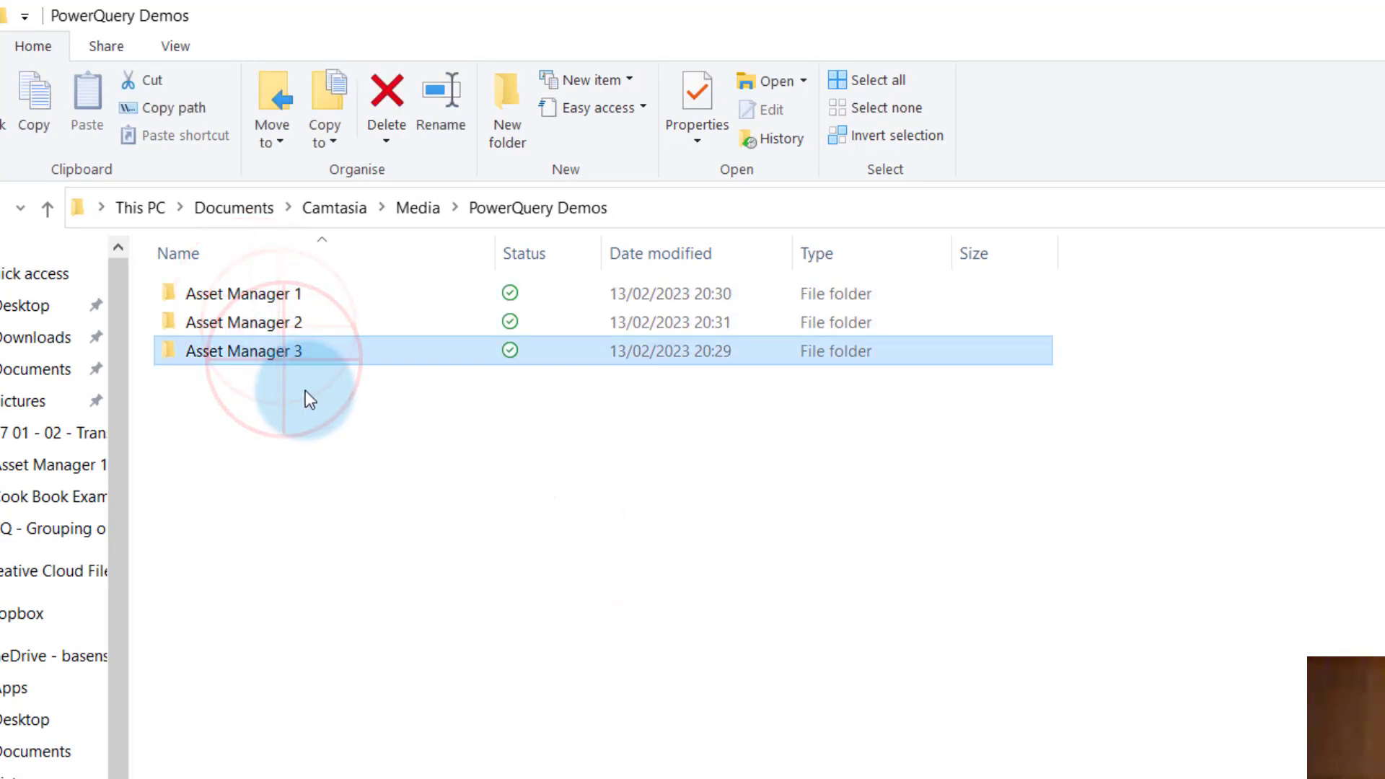
pyautogui.click(420, 494)
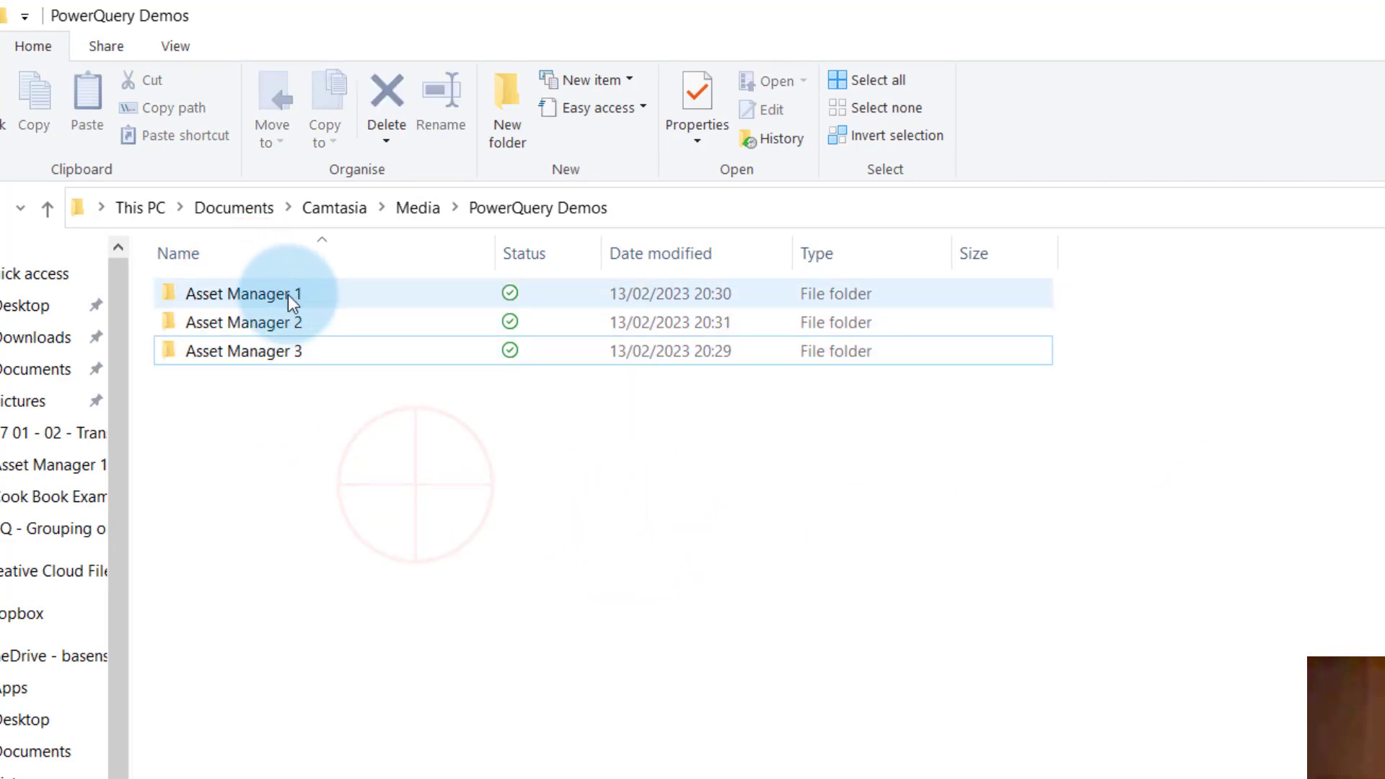
pyautogui.click(288, 294)
pyautogui.click(290, 323)
pyautogui.click(285, 367)
pyautogui.click(284, 291)
pyautogui.click(305, 382)
# Open the Portfolio 1.xlsx workbook from the Asset Manager 1 folder
pyautogui.doubleClick(305, 292)
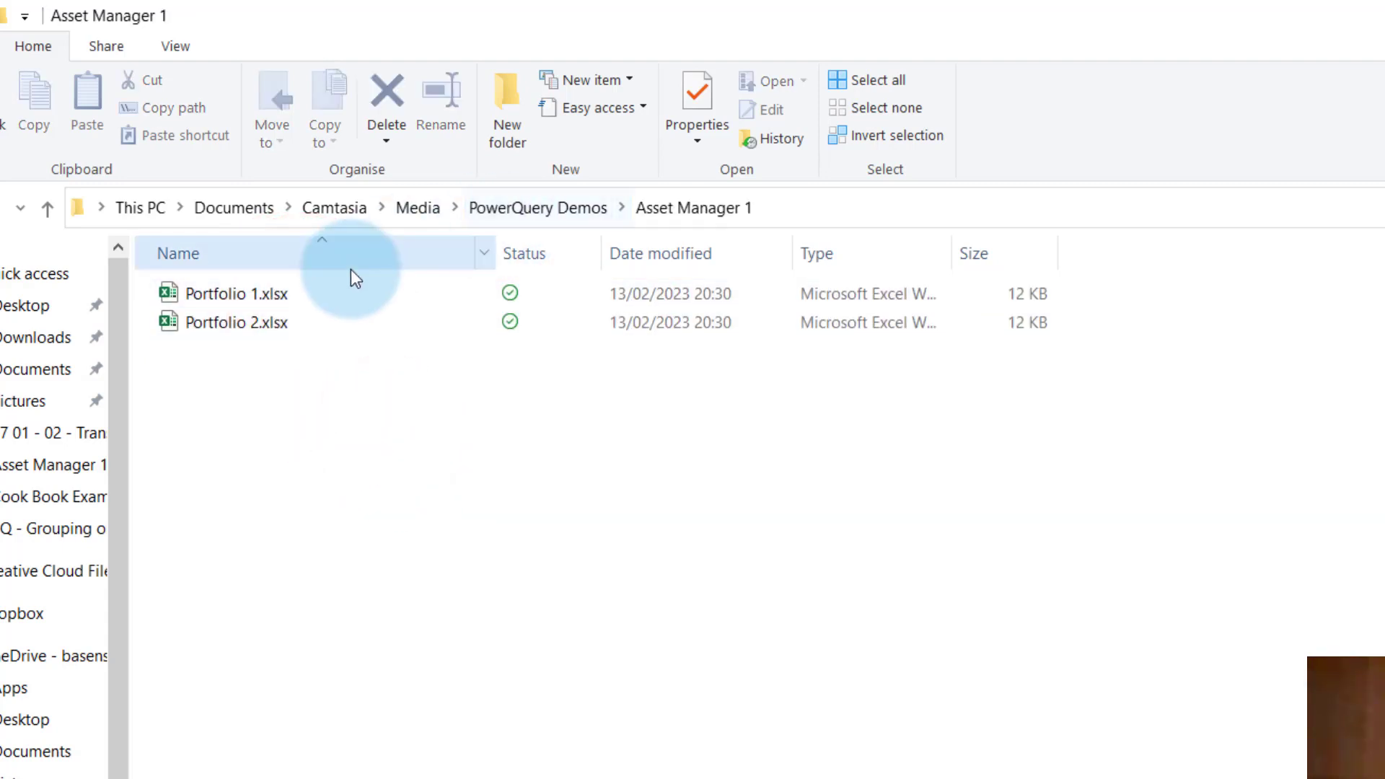
pyautogui.doubleClick(297, 304)
pyautogui.click(326, 361)
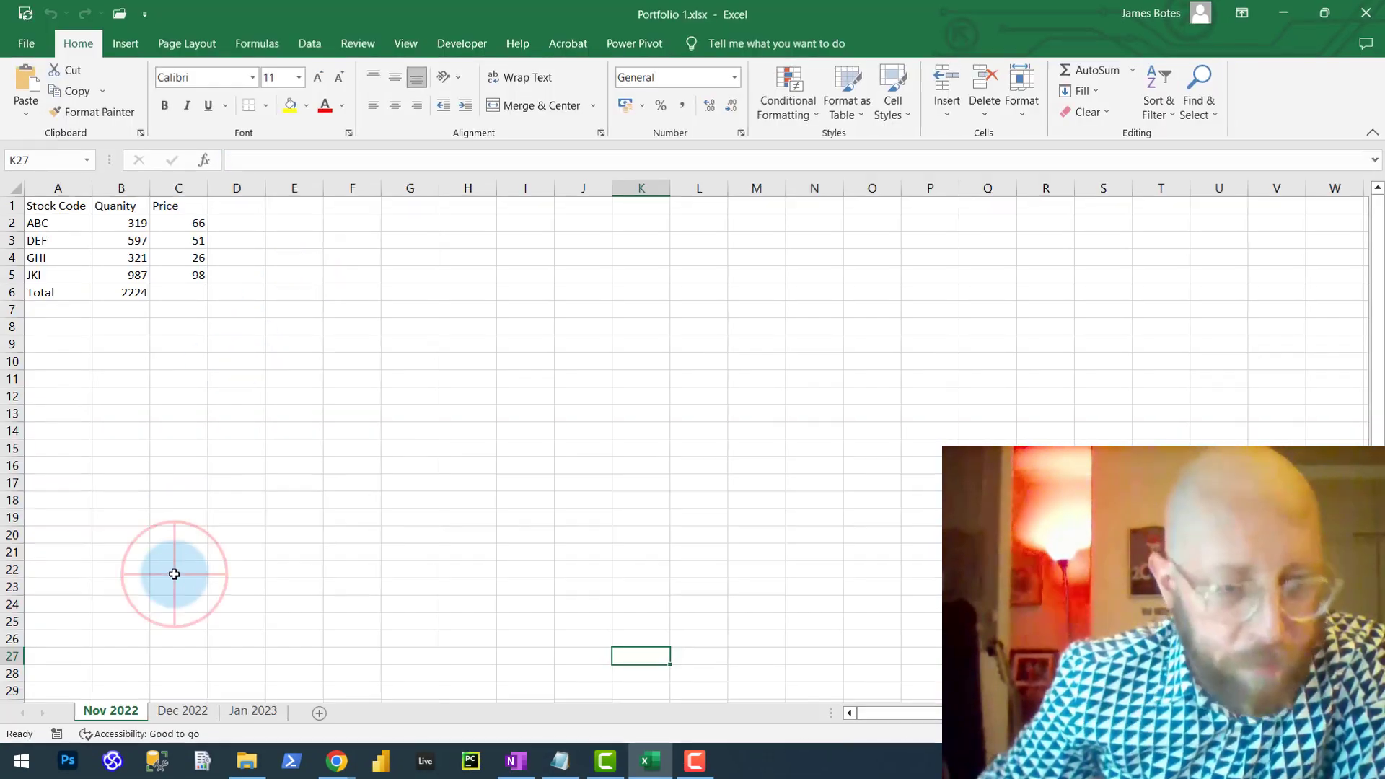
# View the Dec 2022 and Jan 2023 sheets of the Portfolio 1 workbook and return to Nov 2022
pyautogui.click(185, 557)
pyautogui.click(294, 664)
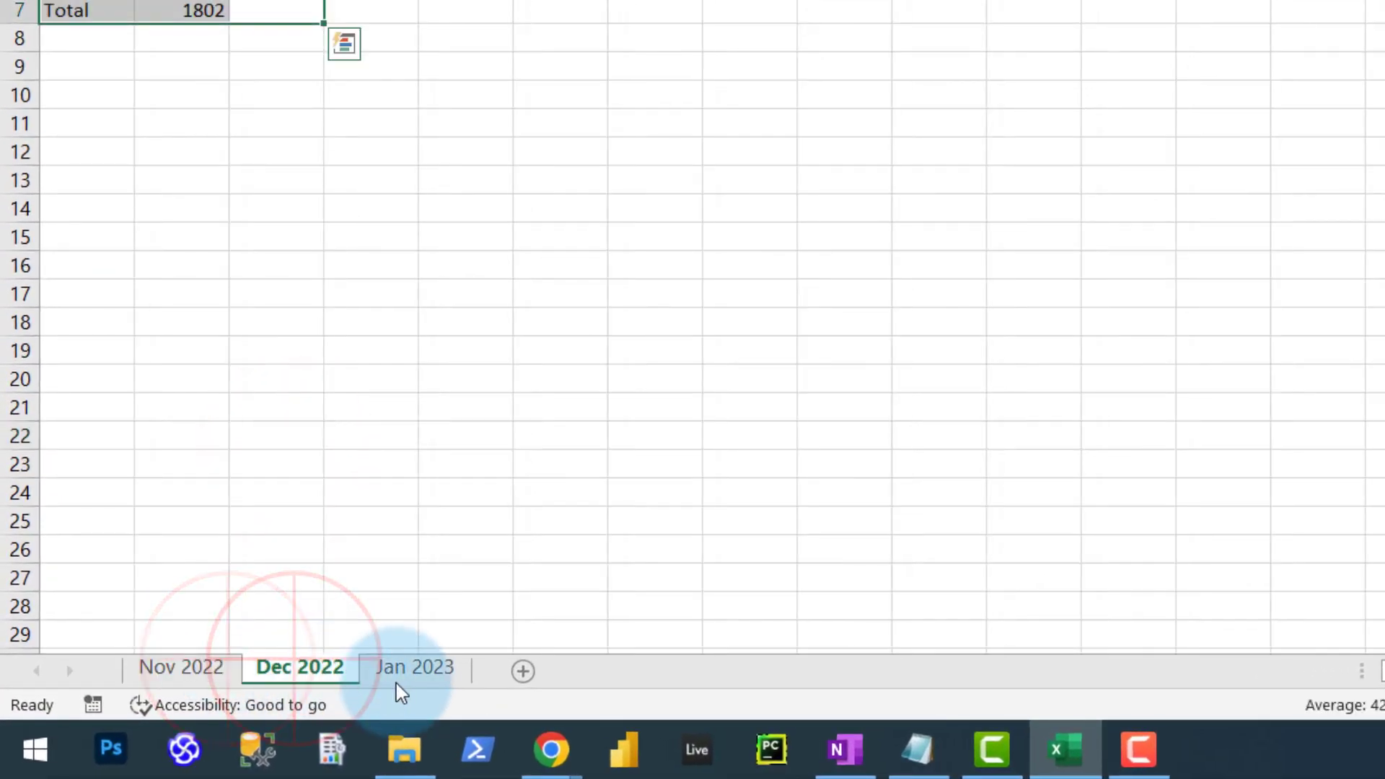
pyautogui.click(395, 668)
pyautogui.click(321, 667)
pyautogui.click(176, 686)
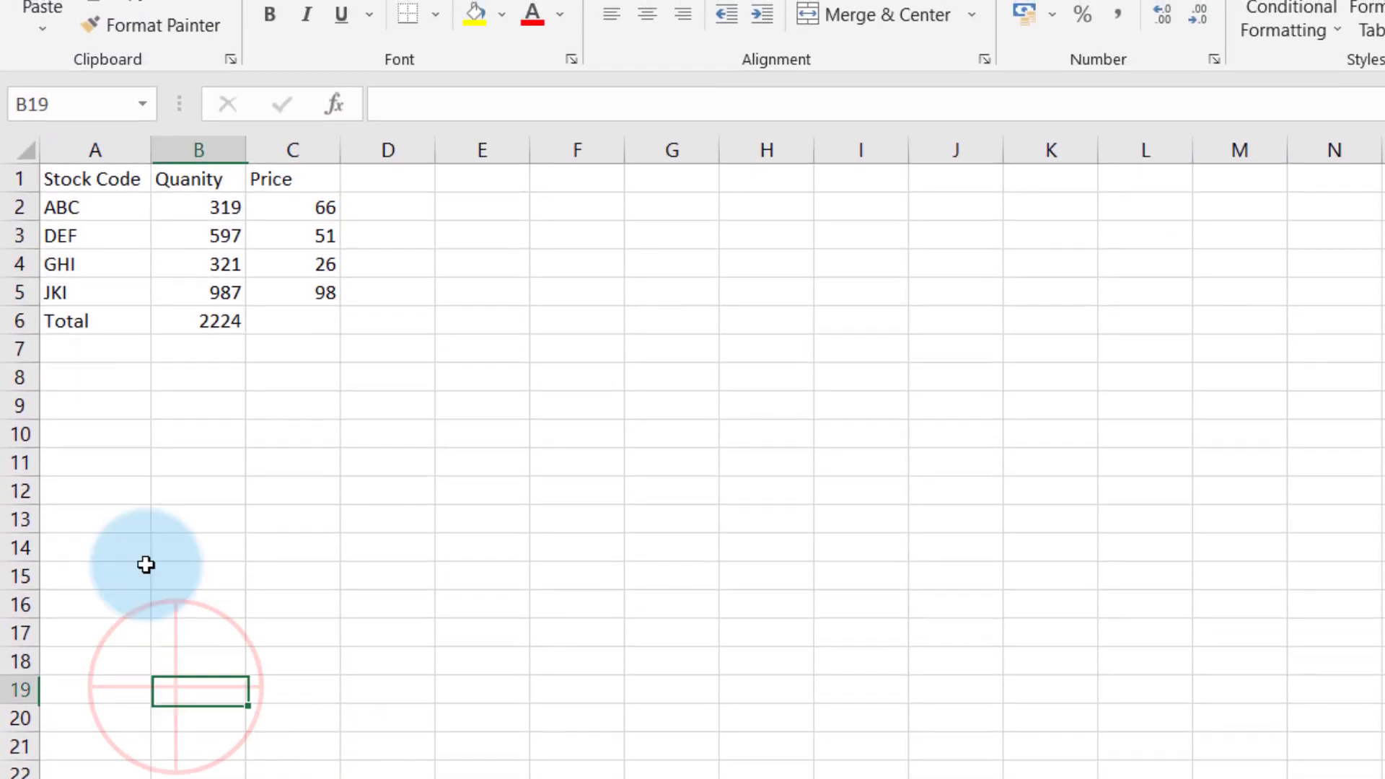
# Examine the stock codes, quantities and prices in rows 2 to 5 of the Nov 2022 sheet
pyautogui.click(94, 393)
pyautogui.moveTo(75, 206); pyautogui.dragTo(78, 295)
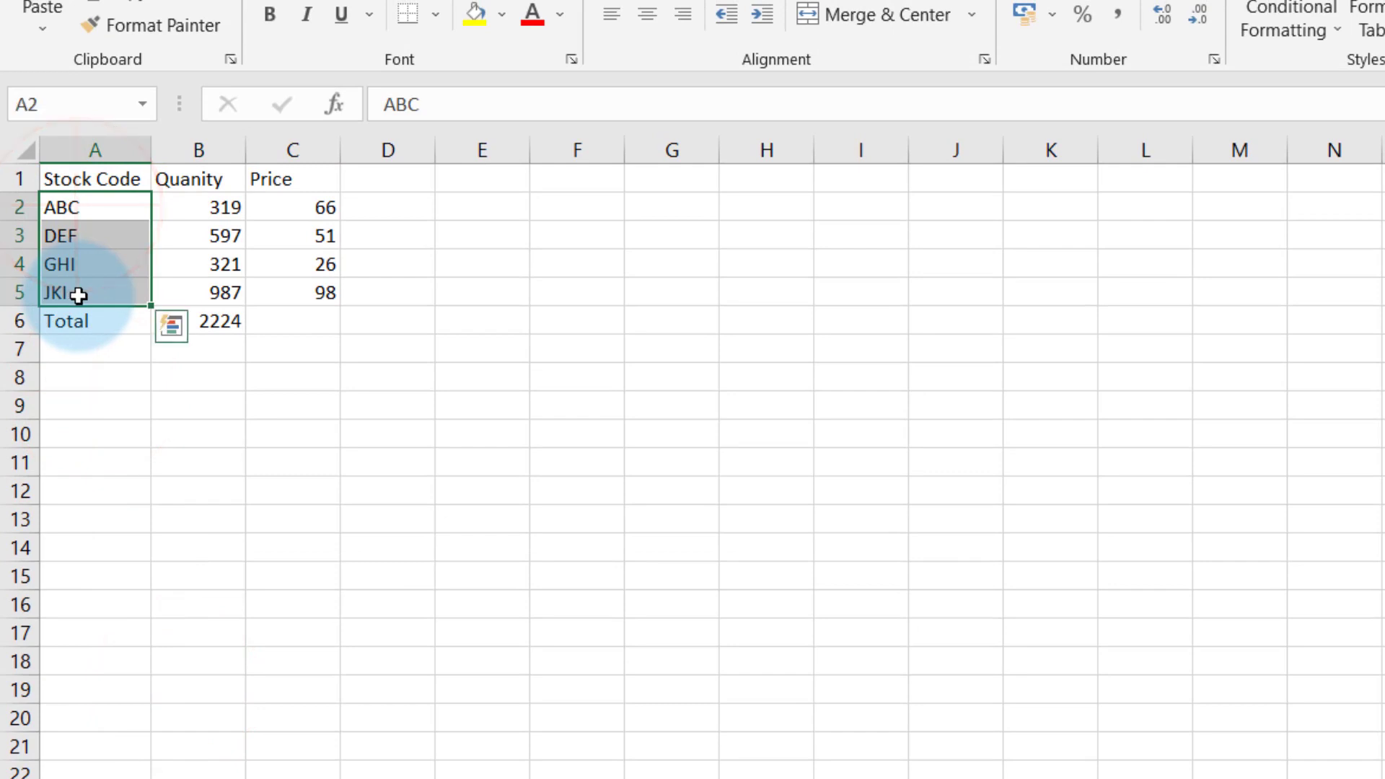
pyautogui.click(238, 209)
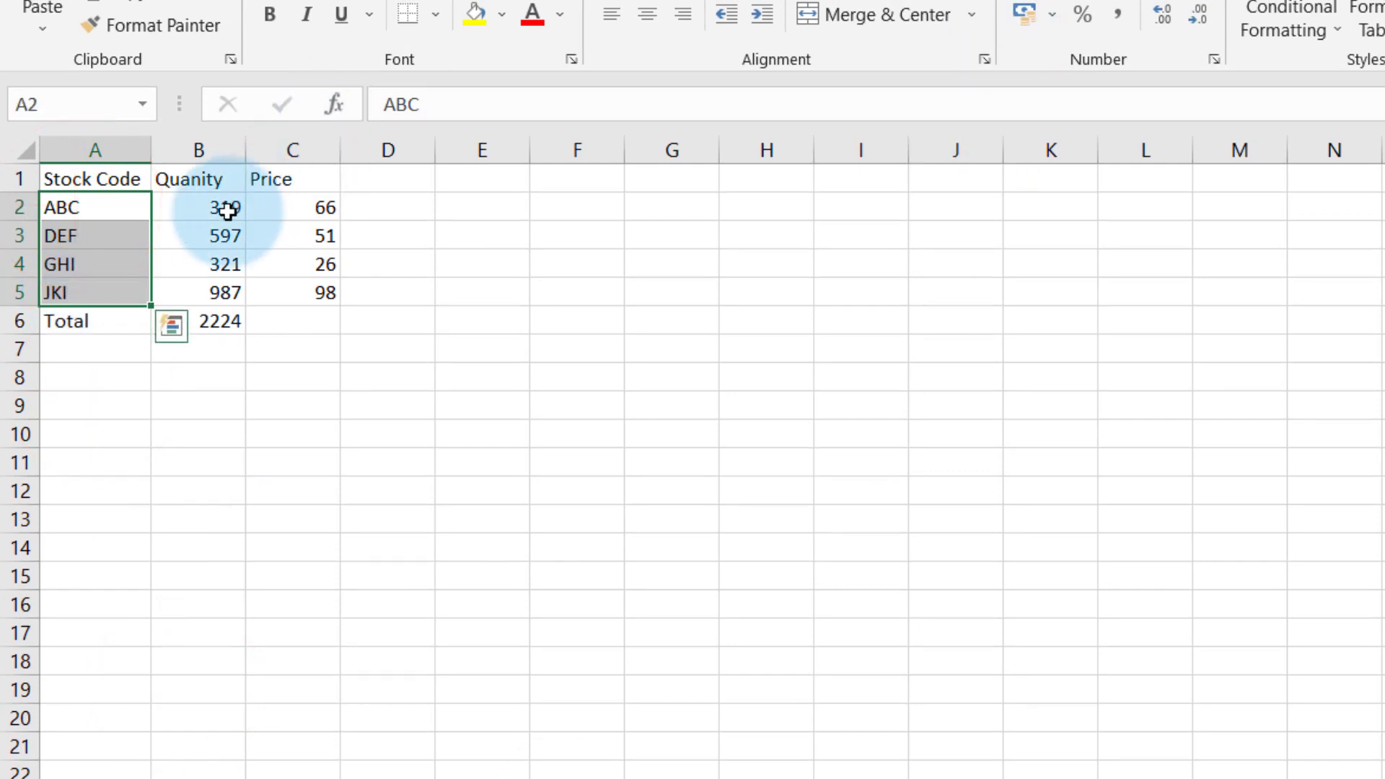
pyautogui.moveTo(218, 208); pyautogui.dragTo(217, 293)
pyautogui.moveTo(318, 205); pyautogui.dragTo(324, 292)
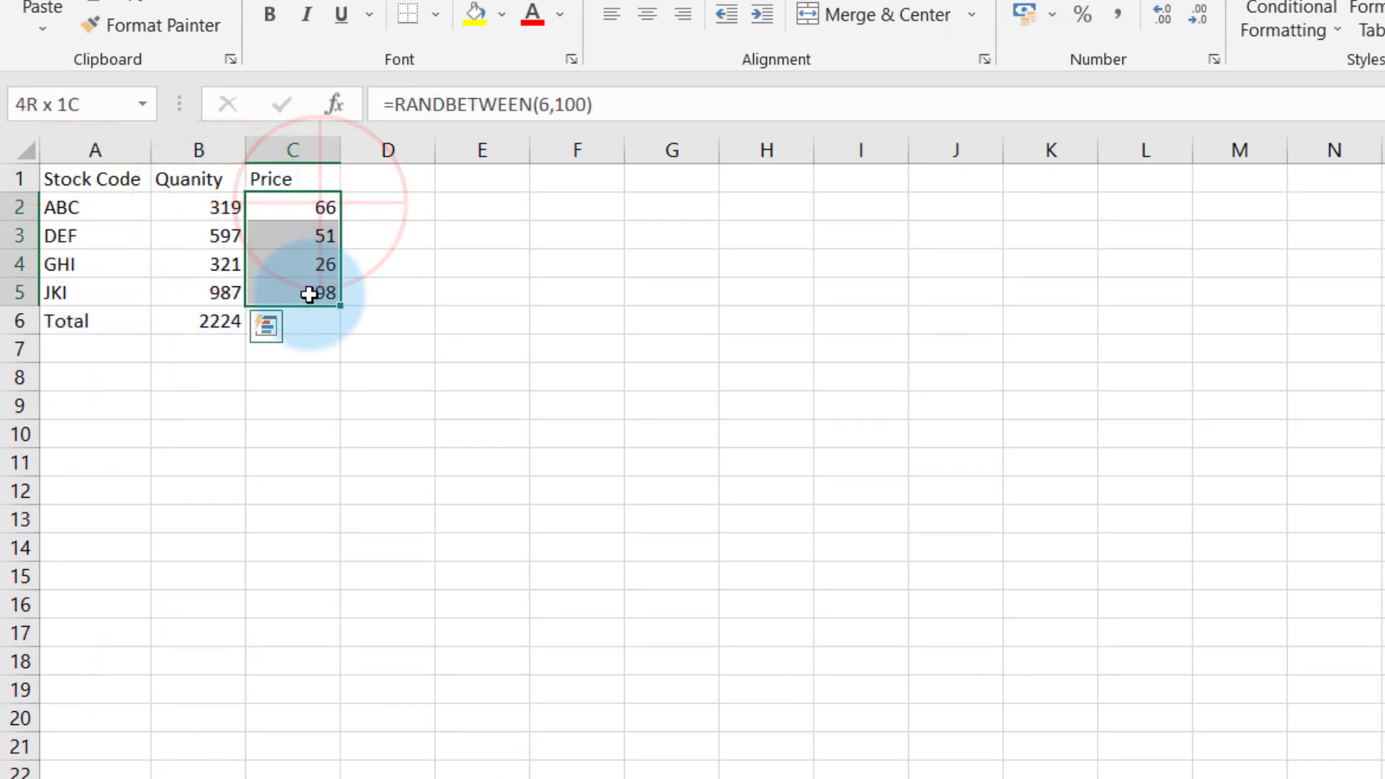
pyautogui.click(675, 523)
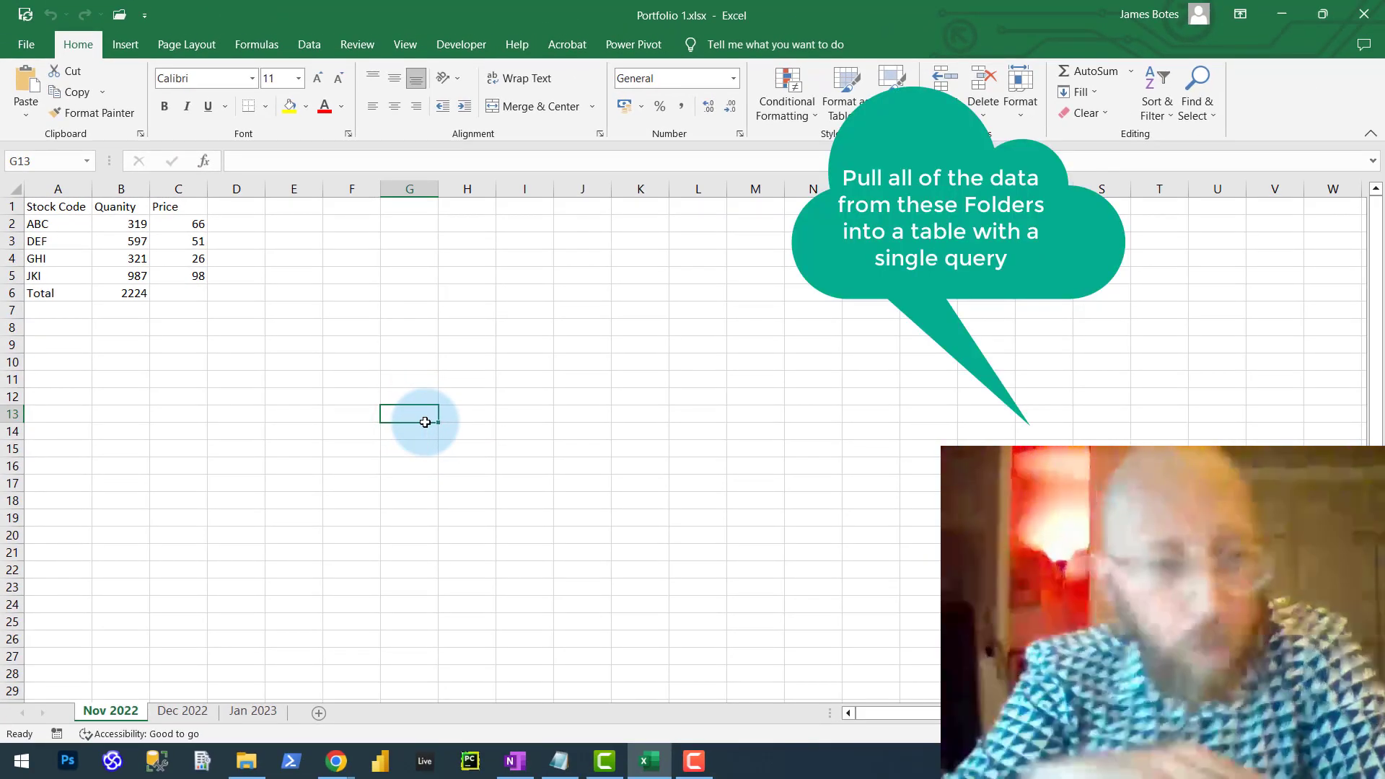
pyautogui.click(487, 292)
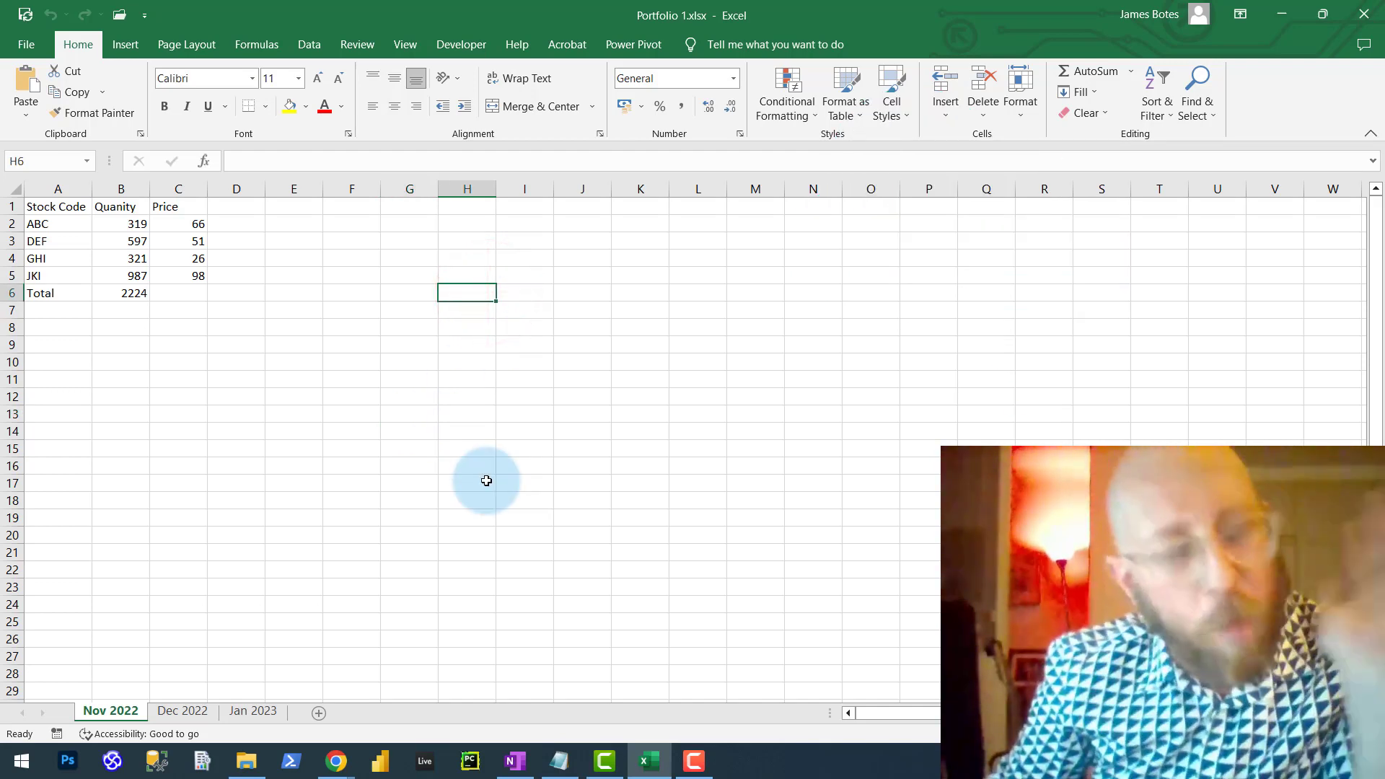
pyautogui.click(325, 391)
pyautogui.click(305, 312)
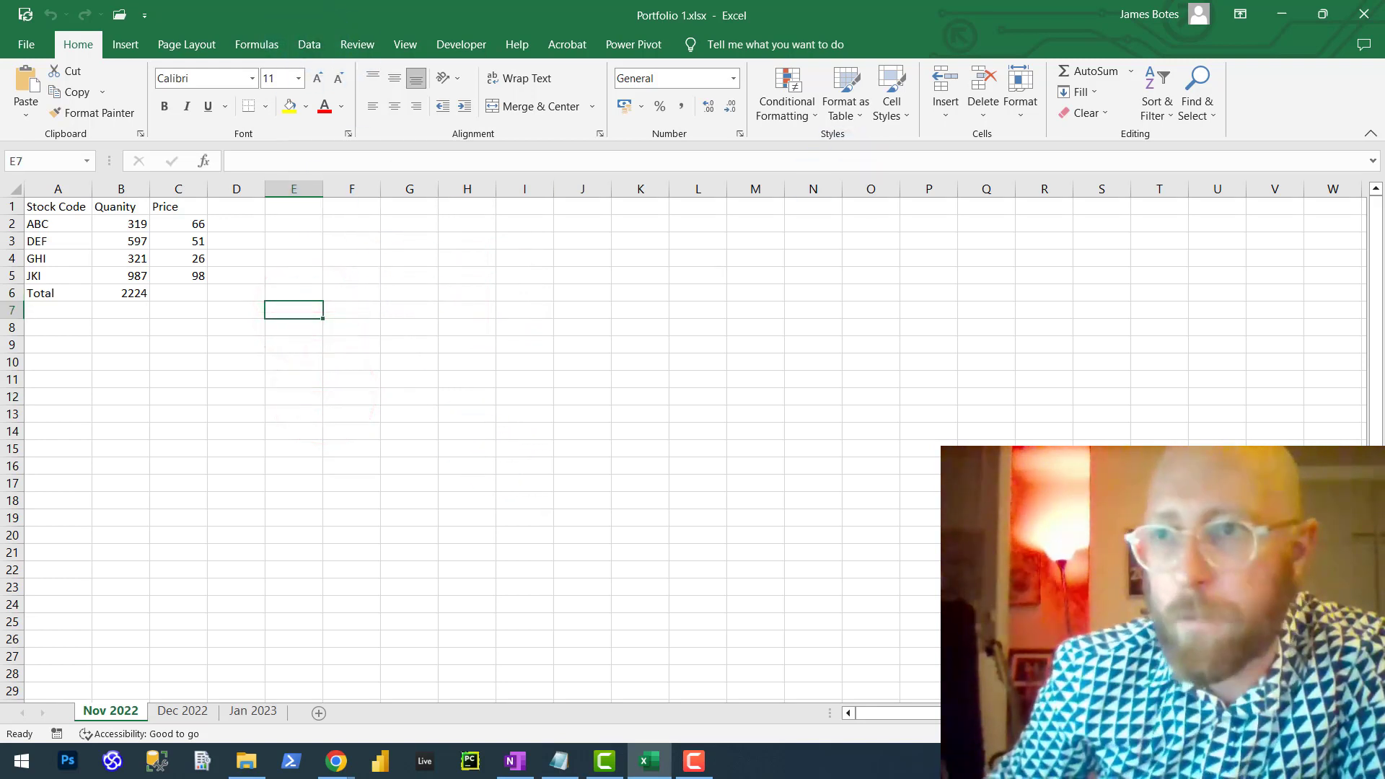
# Close the Portfolio 1 workbook and start Excel again with a new blank workbook
pyautogui.click(1363, 13)
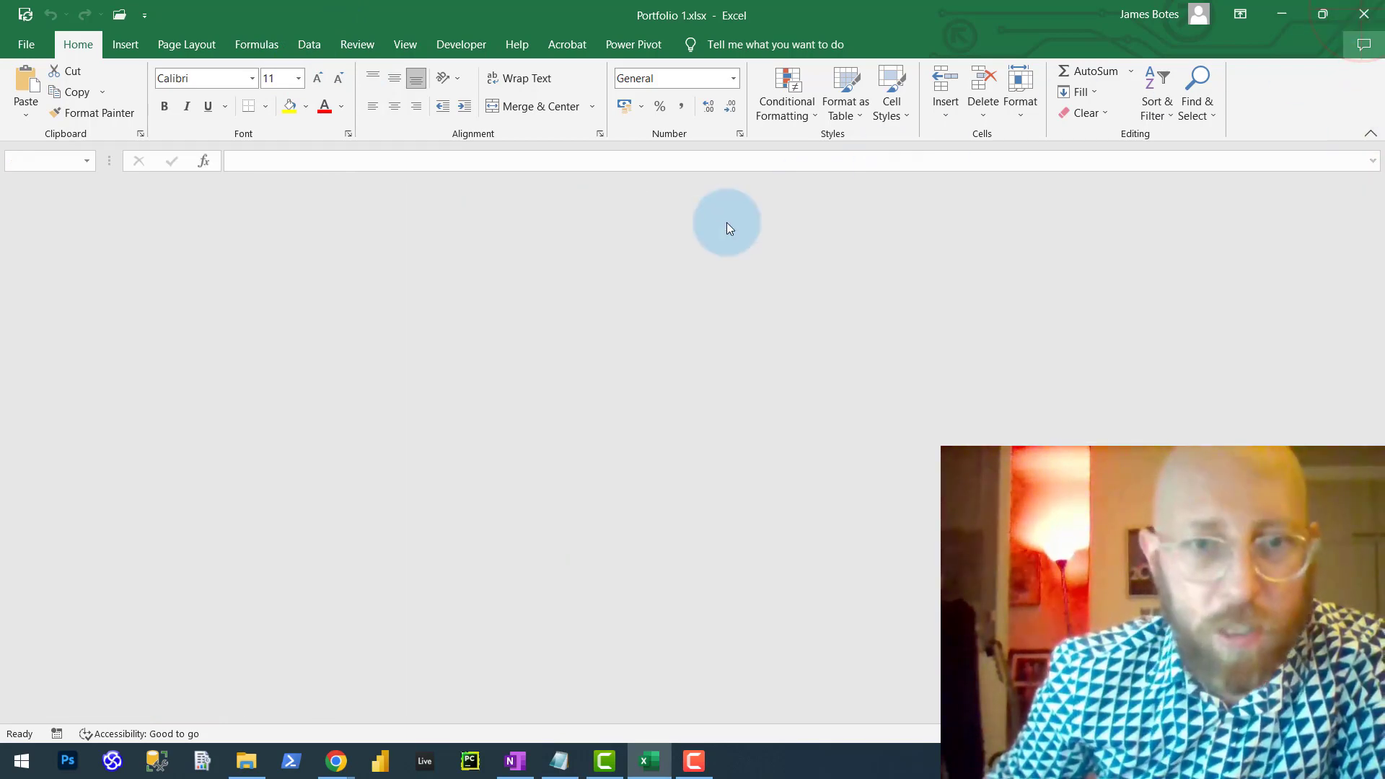
pyautogui.click(584, 387)
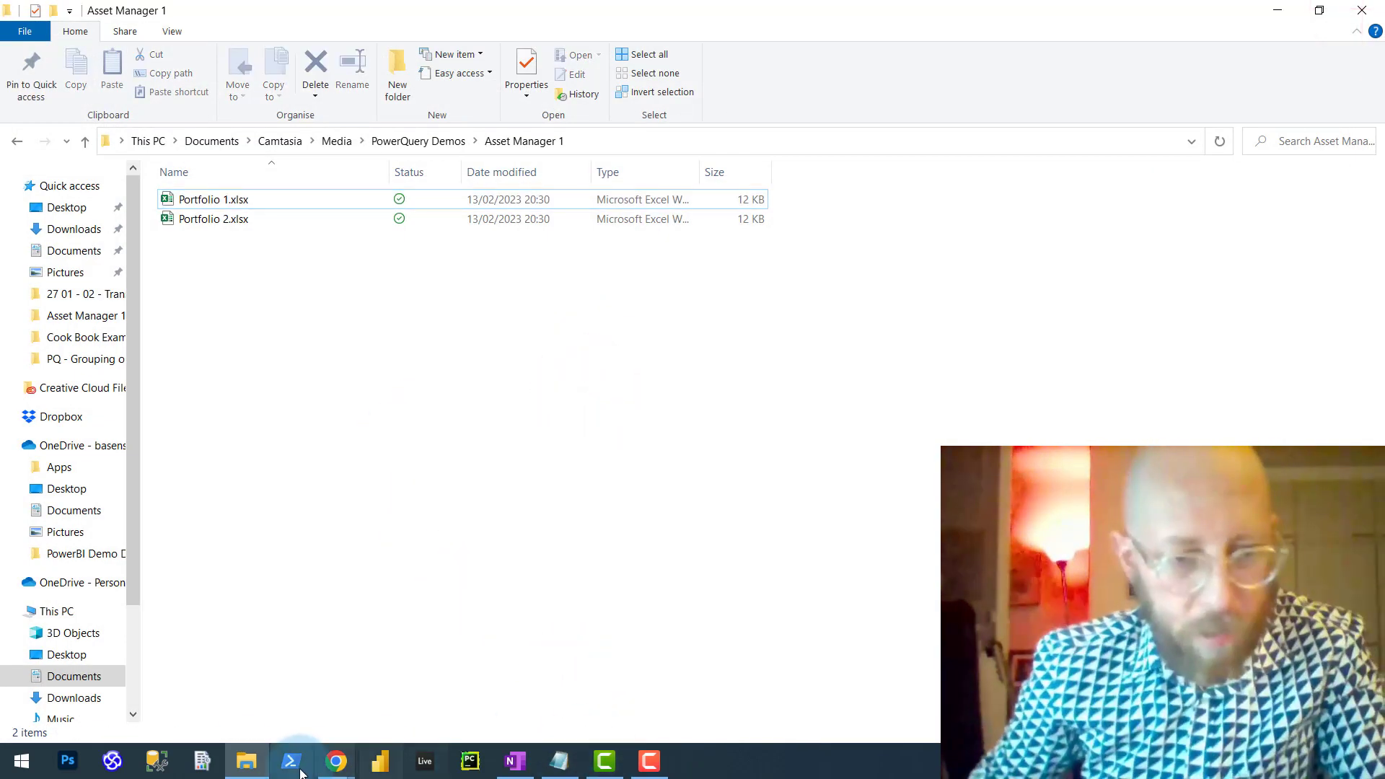
pyautogui.click(358, 613)
pyautogui.press('super')
pyautogui.write('excel')
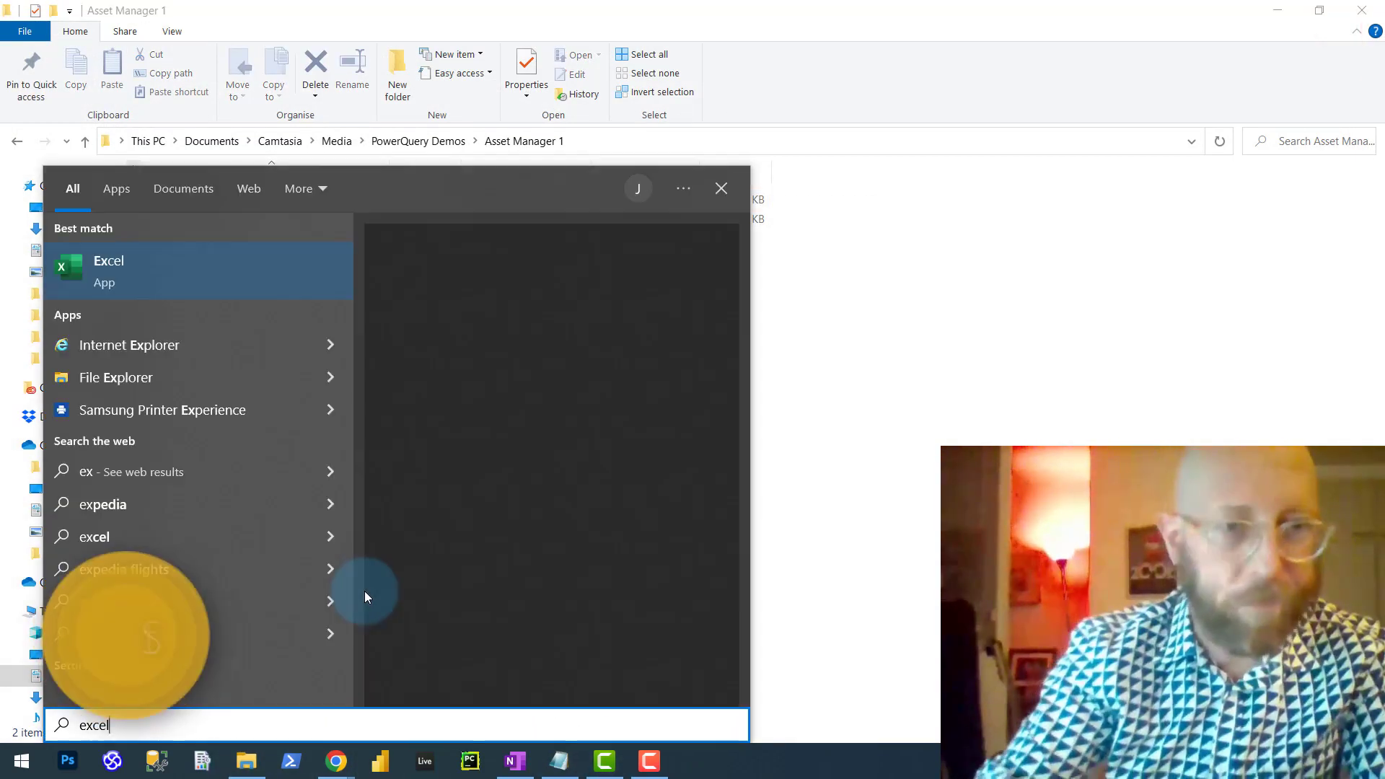
pyautogui.press('Return')
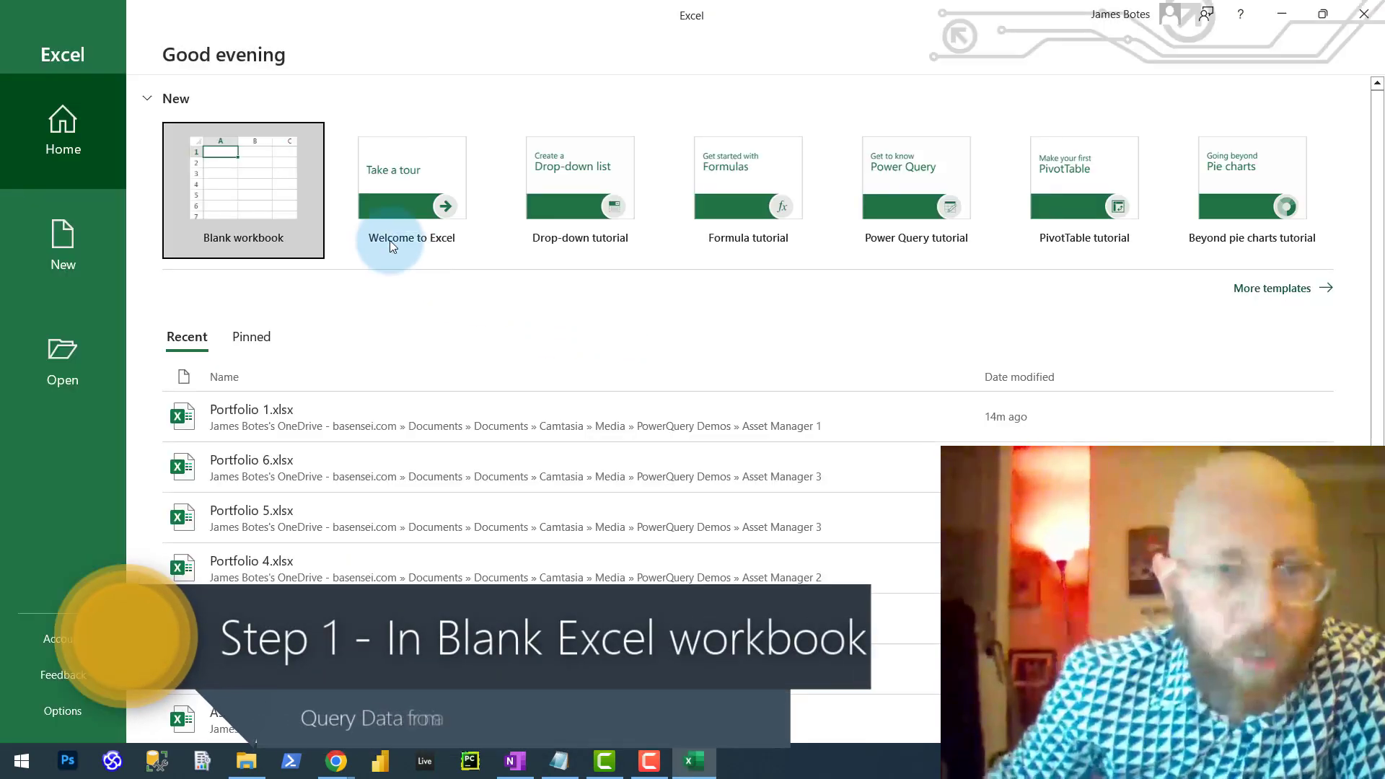
pyautogui.click(235, 167)
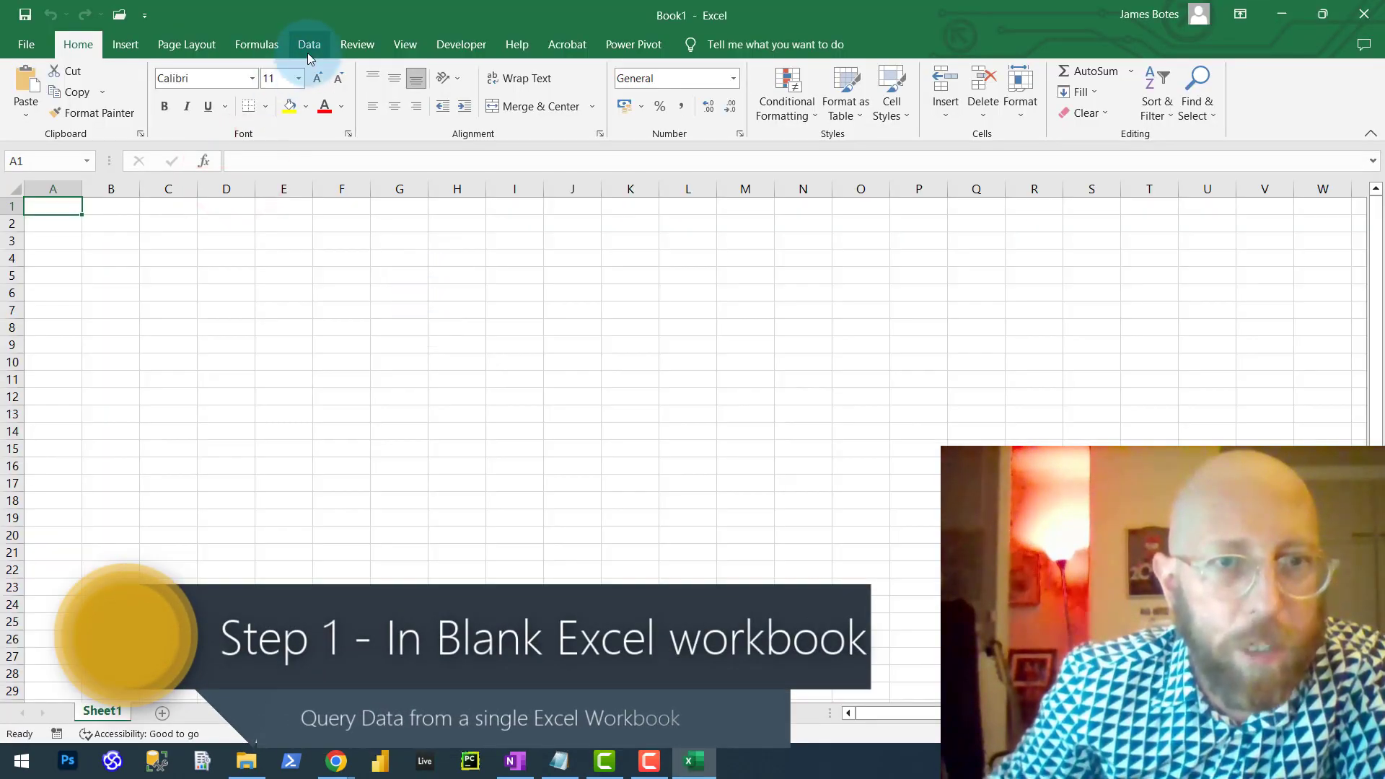
# Start a new query from an Excel workbook file and browse to Documents > Camtasia > Media > PowerQuery Demos > Asset Manager 1
pyautogui.click(308, 44)
pyautogui.click(271, 119)
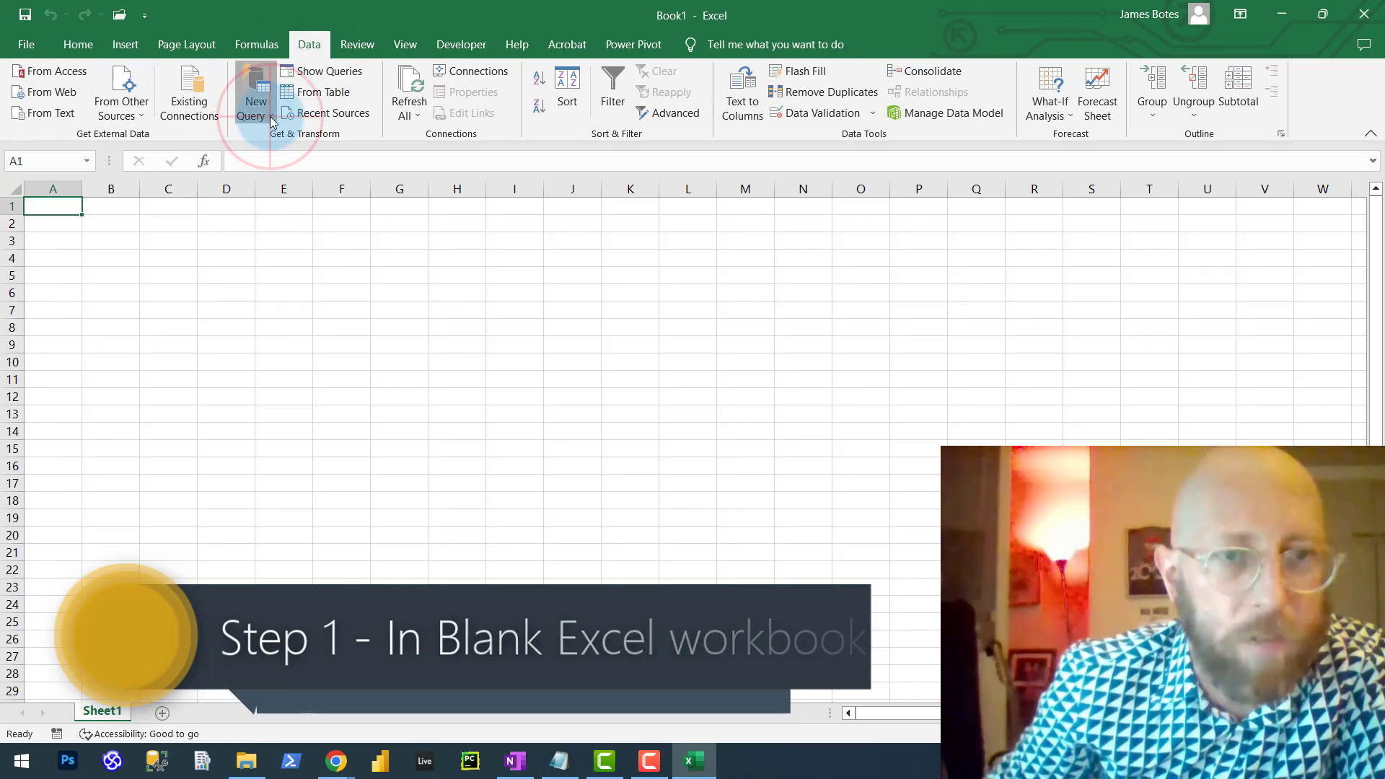
pyautogui.click(297, 149)
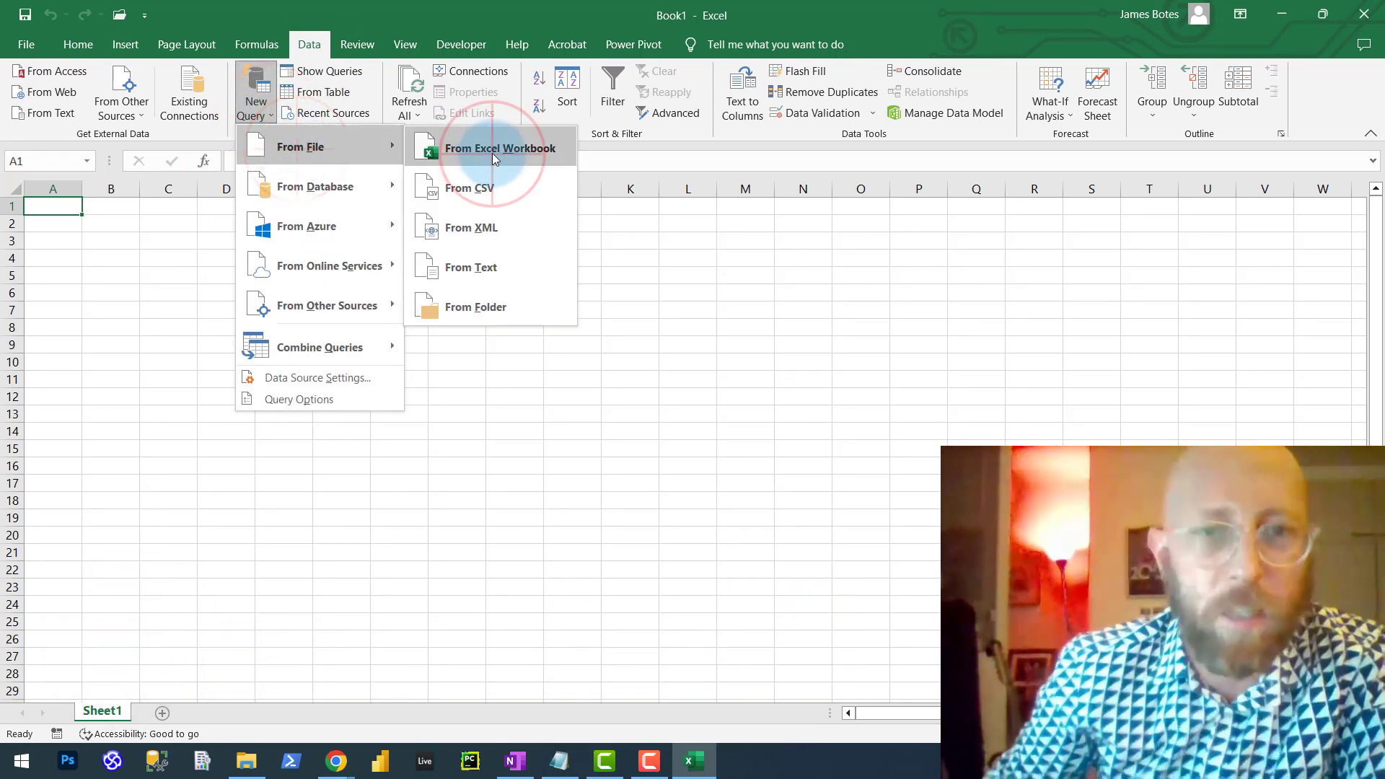
pyautogui.click(492, 154)
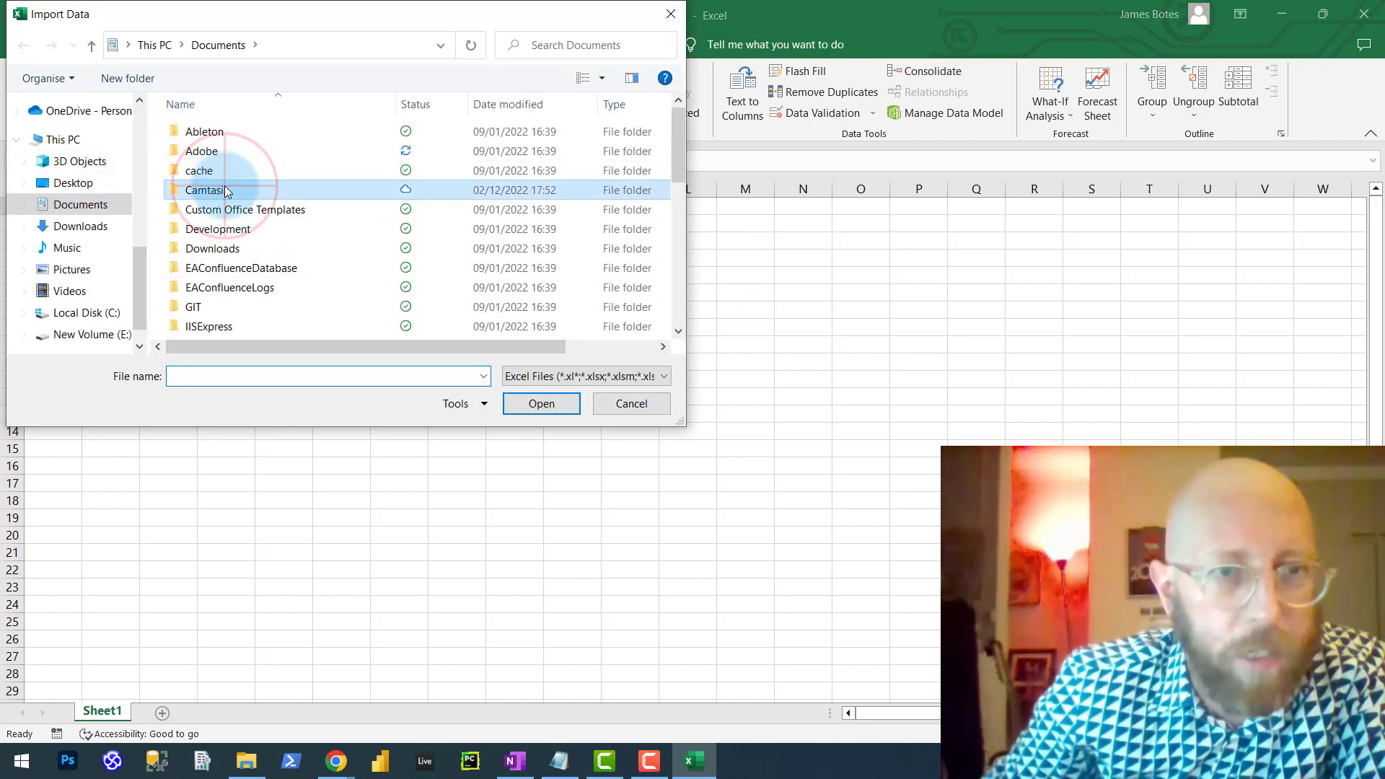
pyautogui.doubleClick(223, 189)
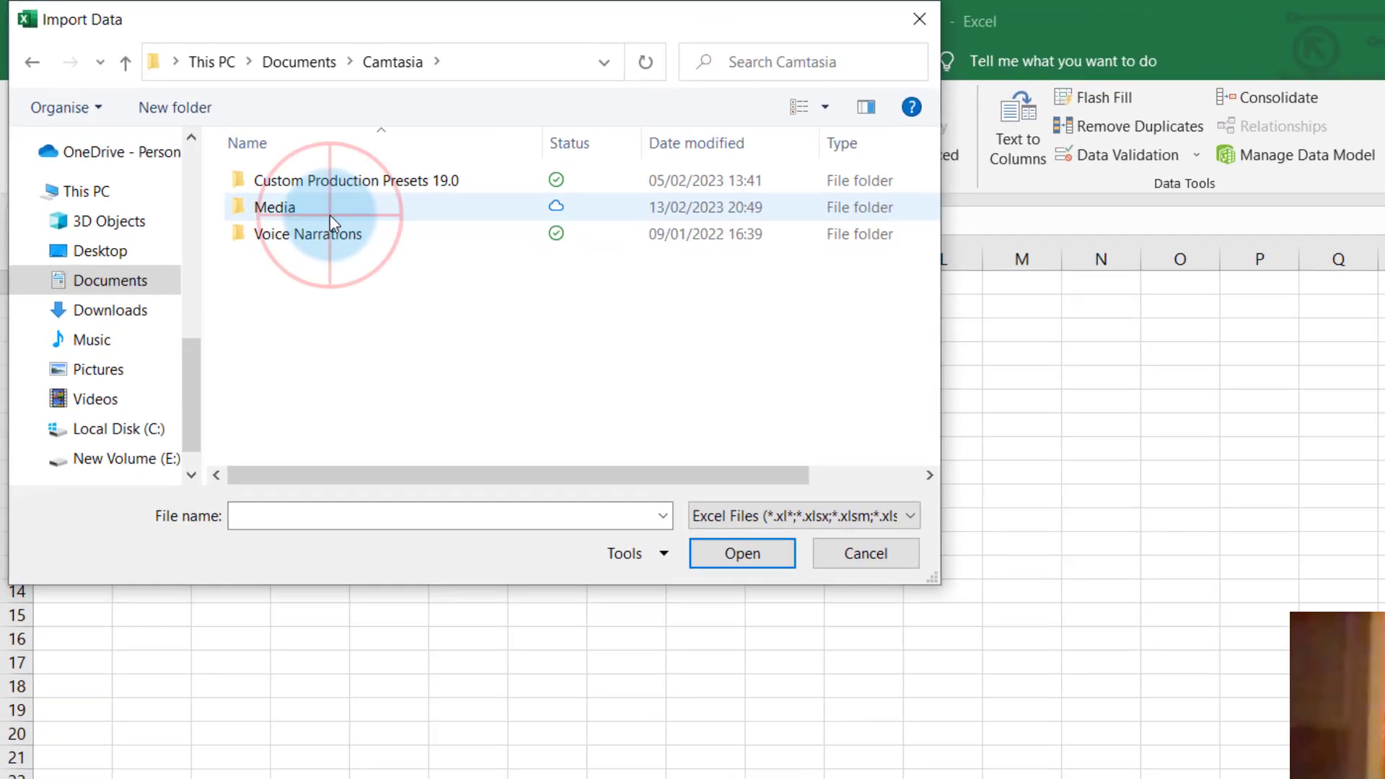
pyautogui.doubleClick(331, 209)
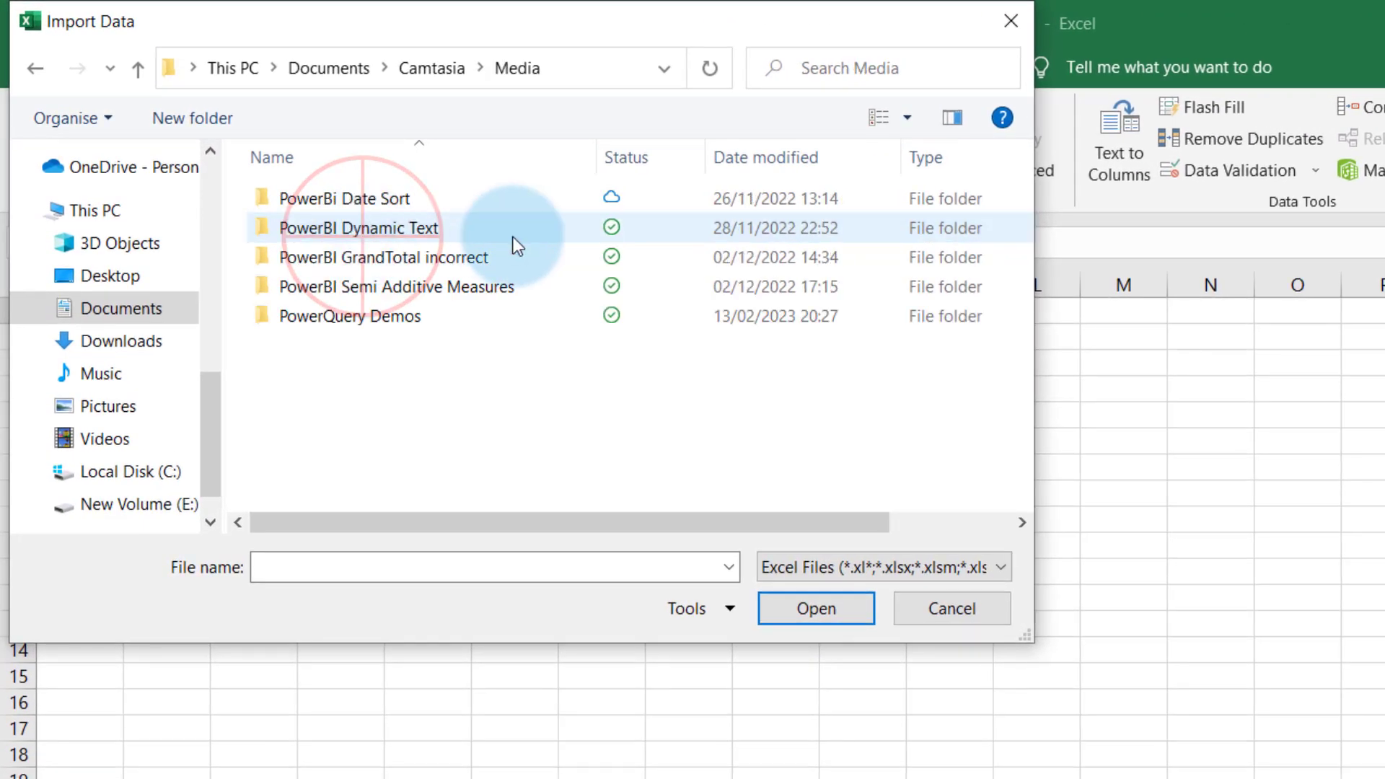
pyautogui.doubleClick(374, 289)
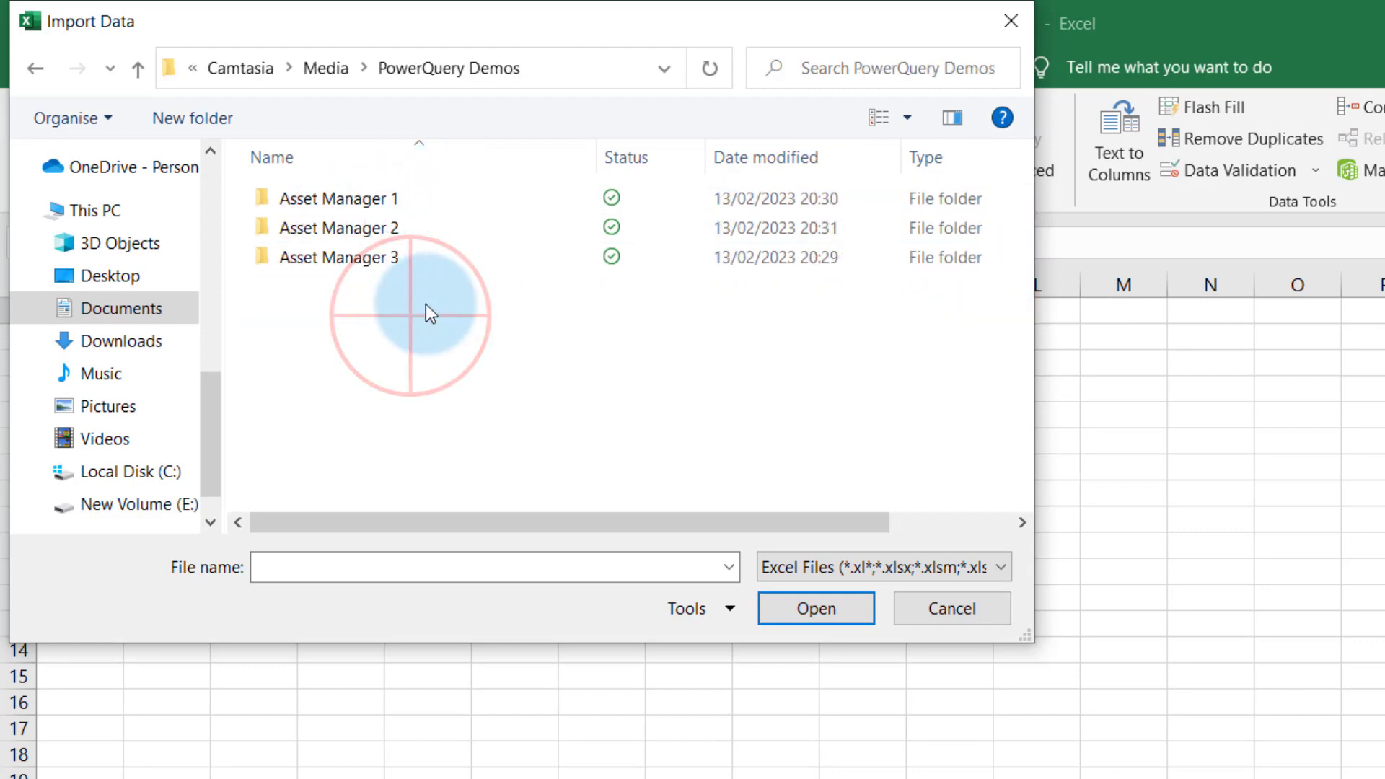
pyautogui.doubleClick(405, 197)
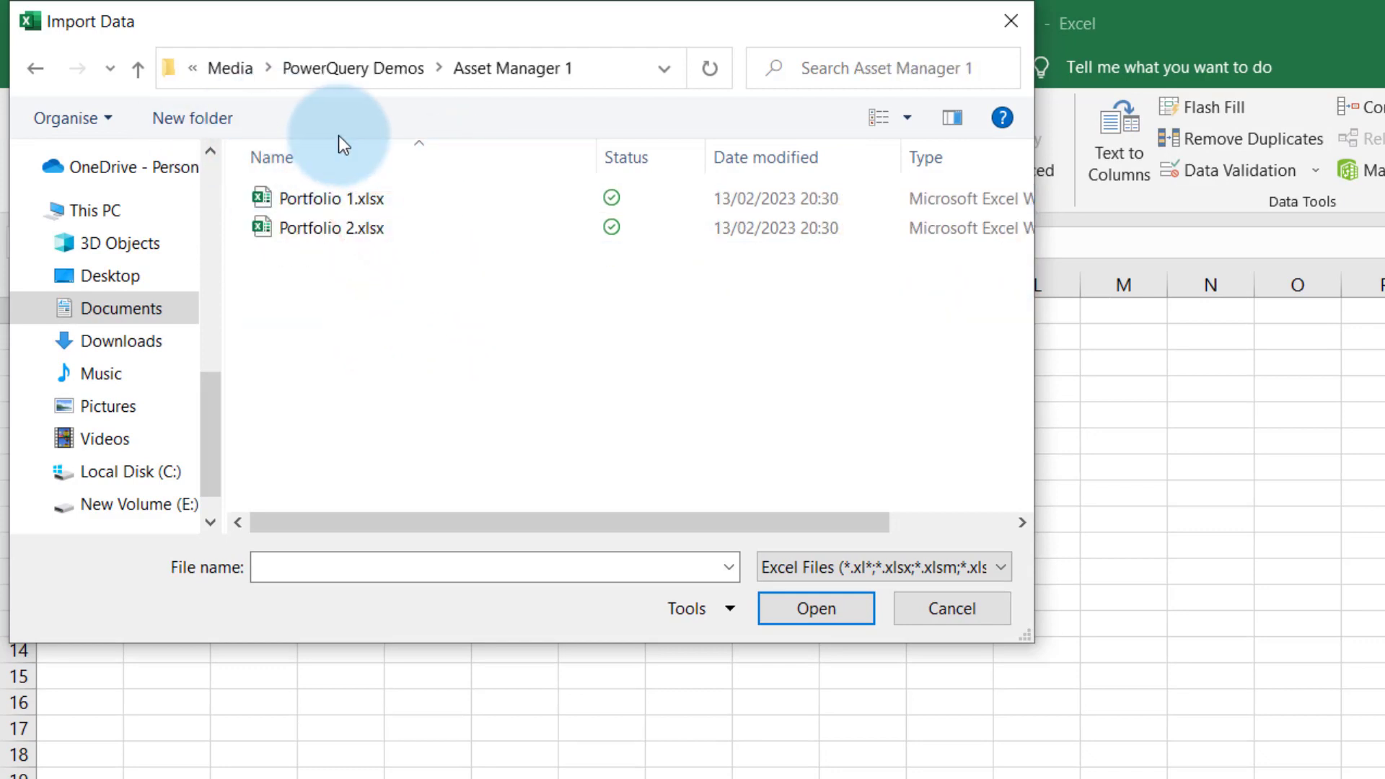
# Import Portfolio 1.xlsx and open its Jan 2023 sheet for transformation in the Power Query Editor
pyautogui.click(359, 202)
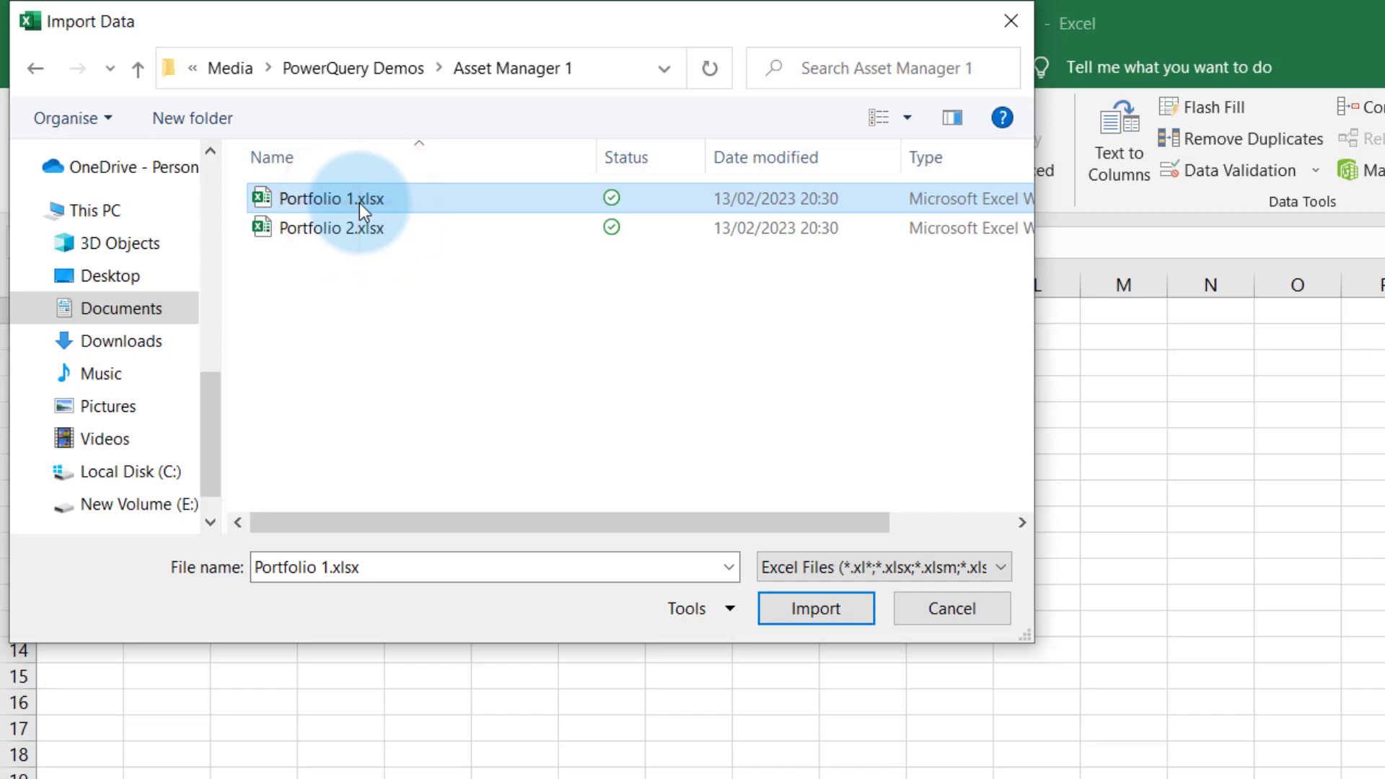
pyautogui.click(375, 305)
pyautogui.click(348, 205)
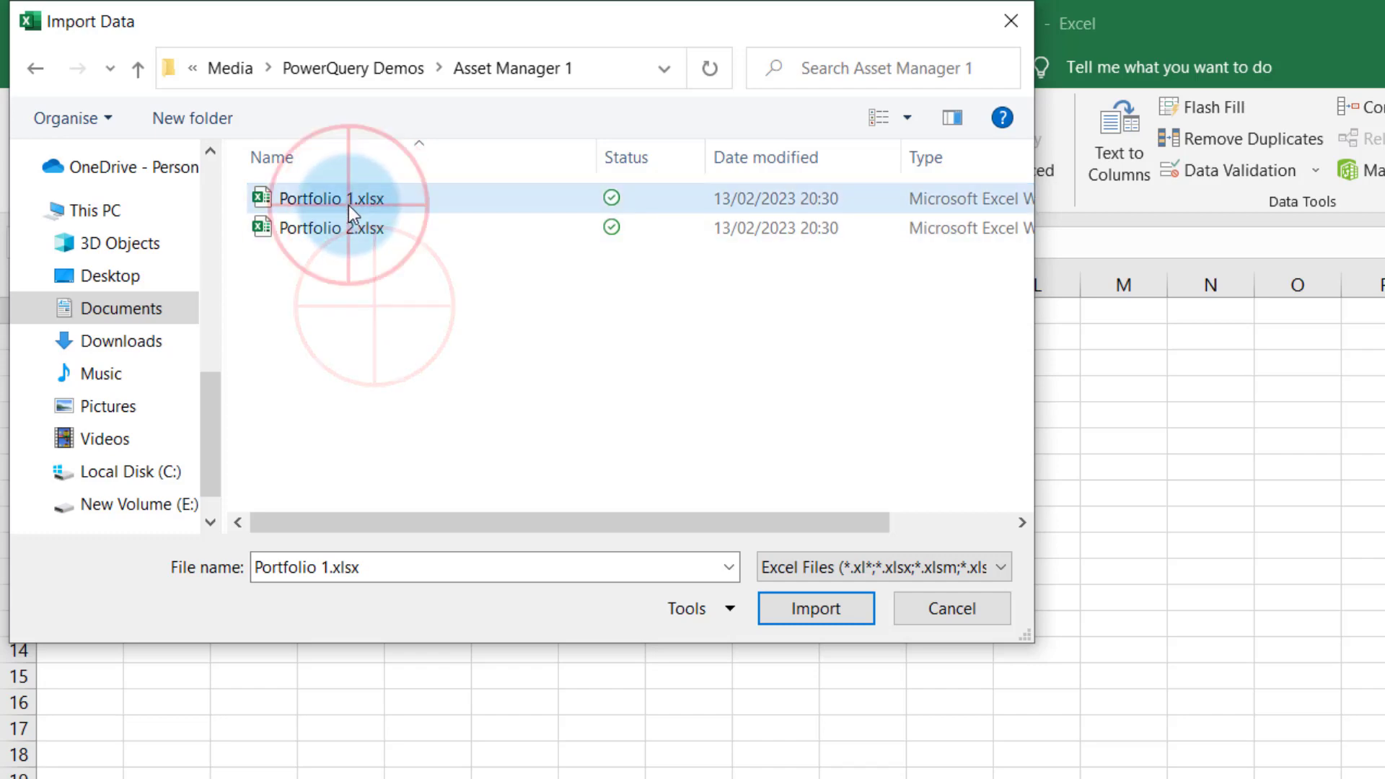
pyautogui.click(816, 608)
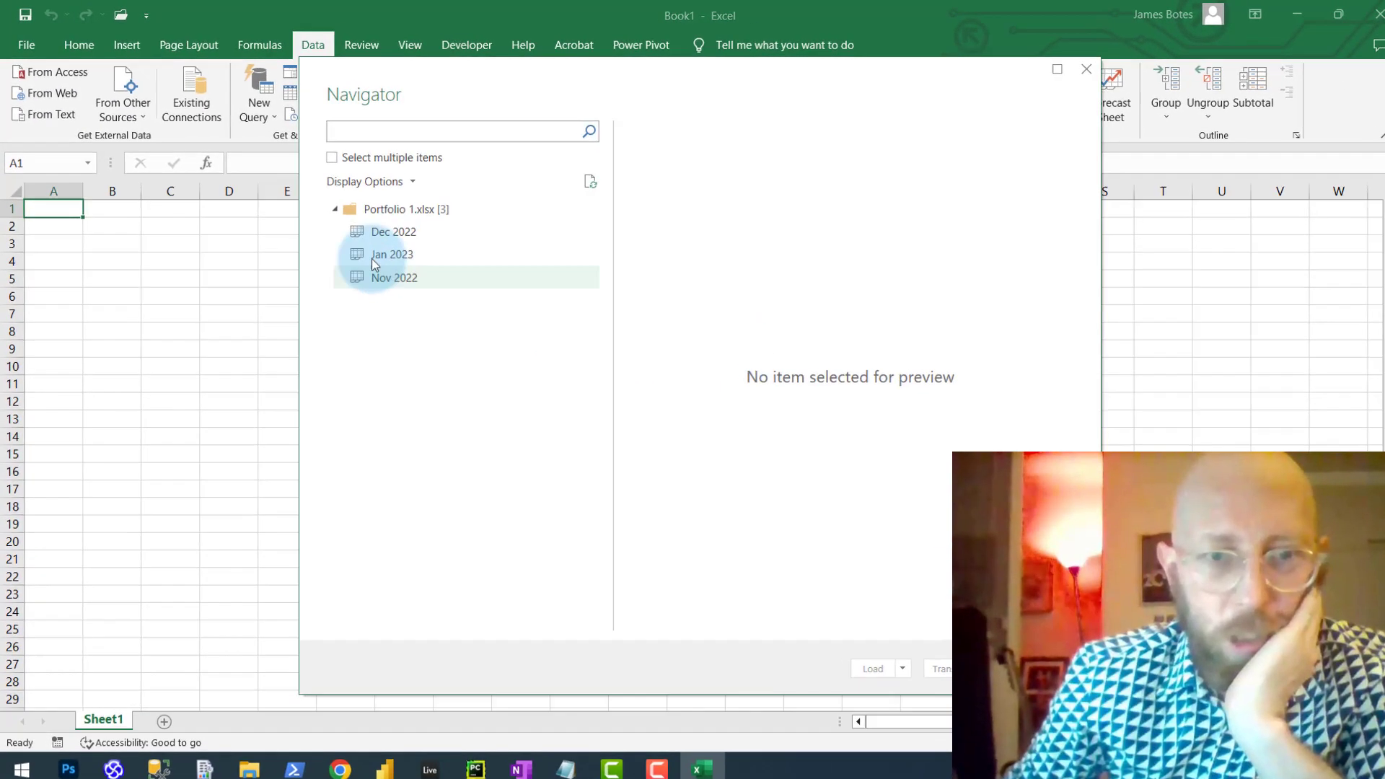
pyautogui.click(387, 251)
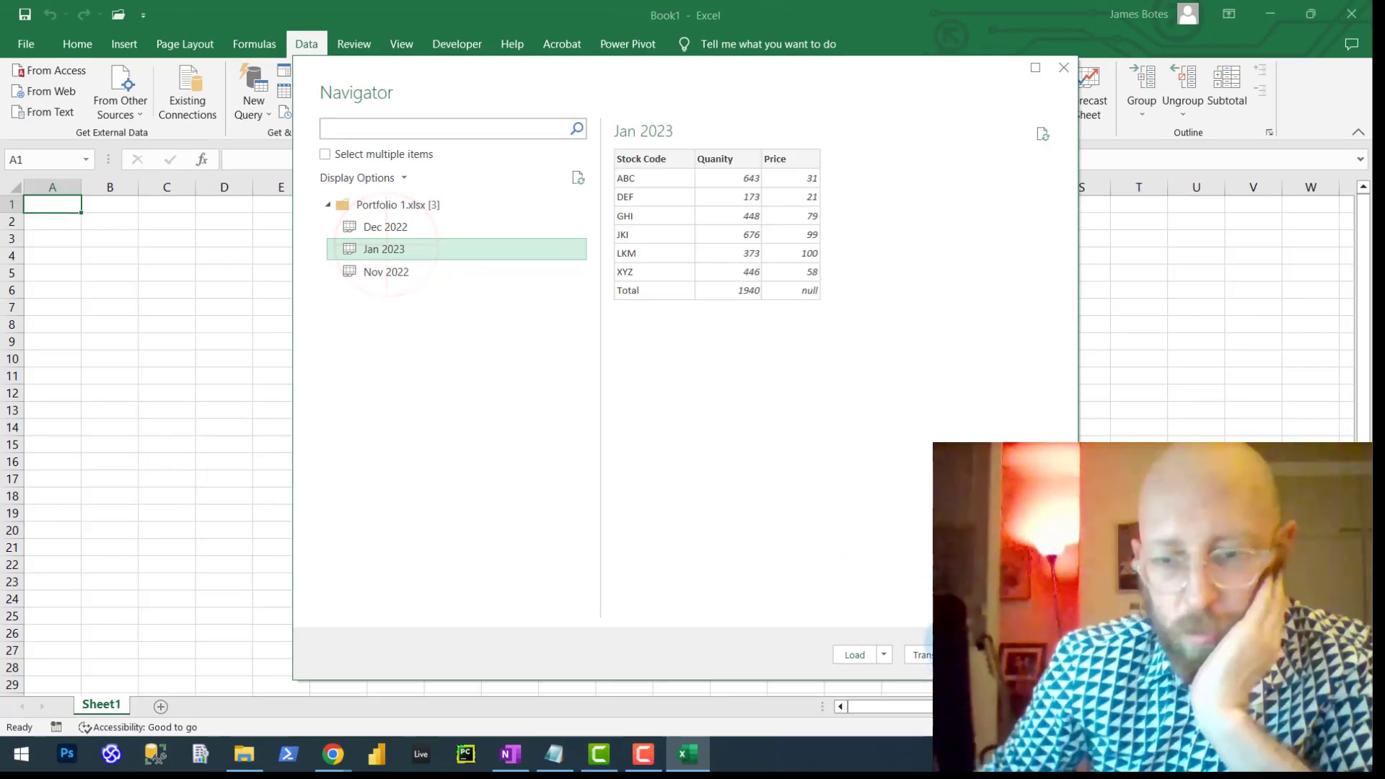
pyautogui.click(926, 654)
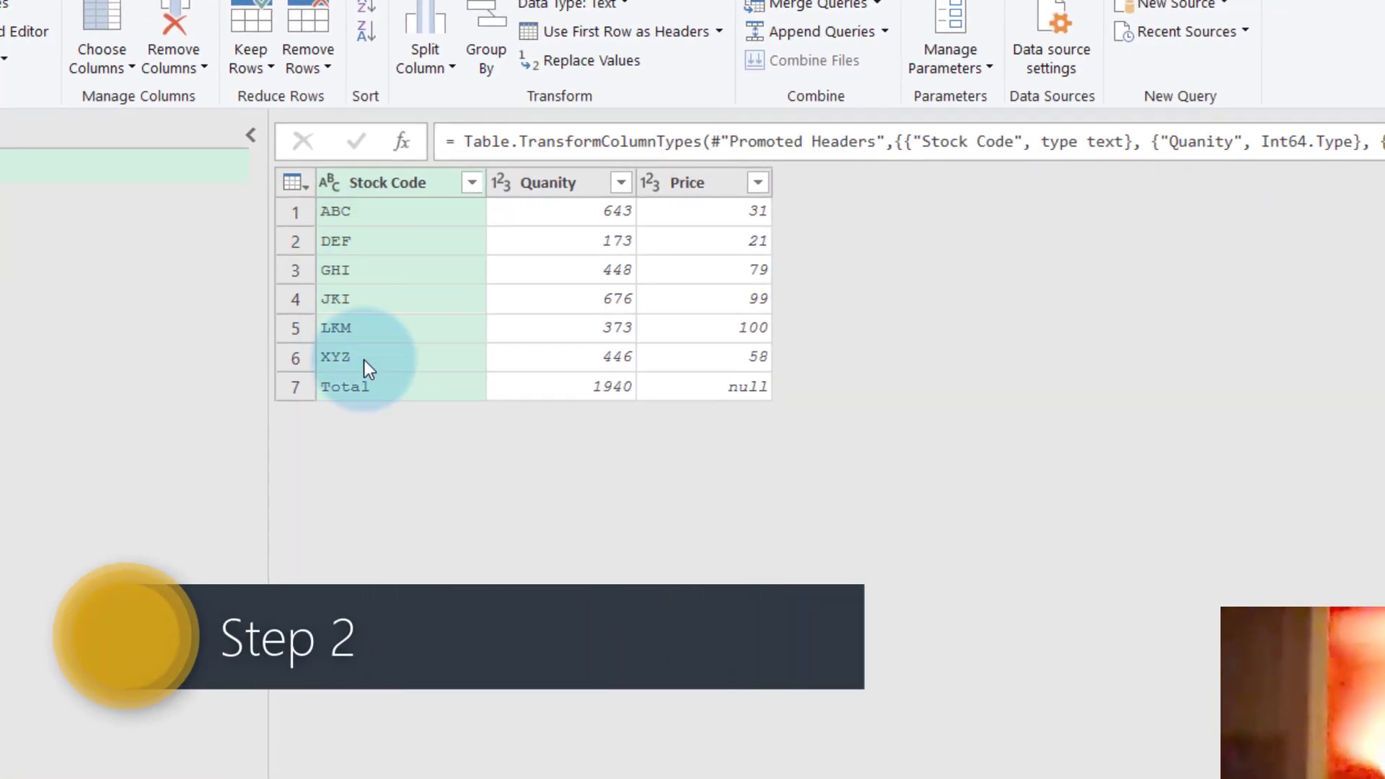
# Filter the Stock Code column with a text filter so that it does not contain "Total"
pyautogui.click(471, 183)
pyautogui.click(212, 387)
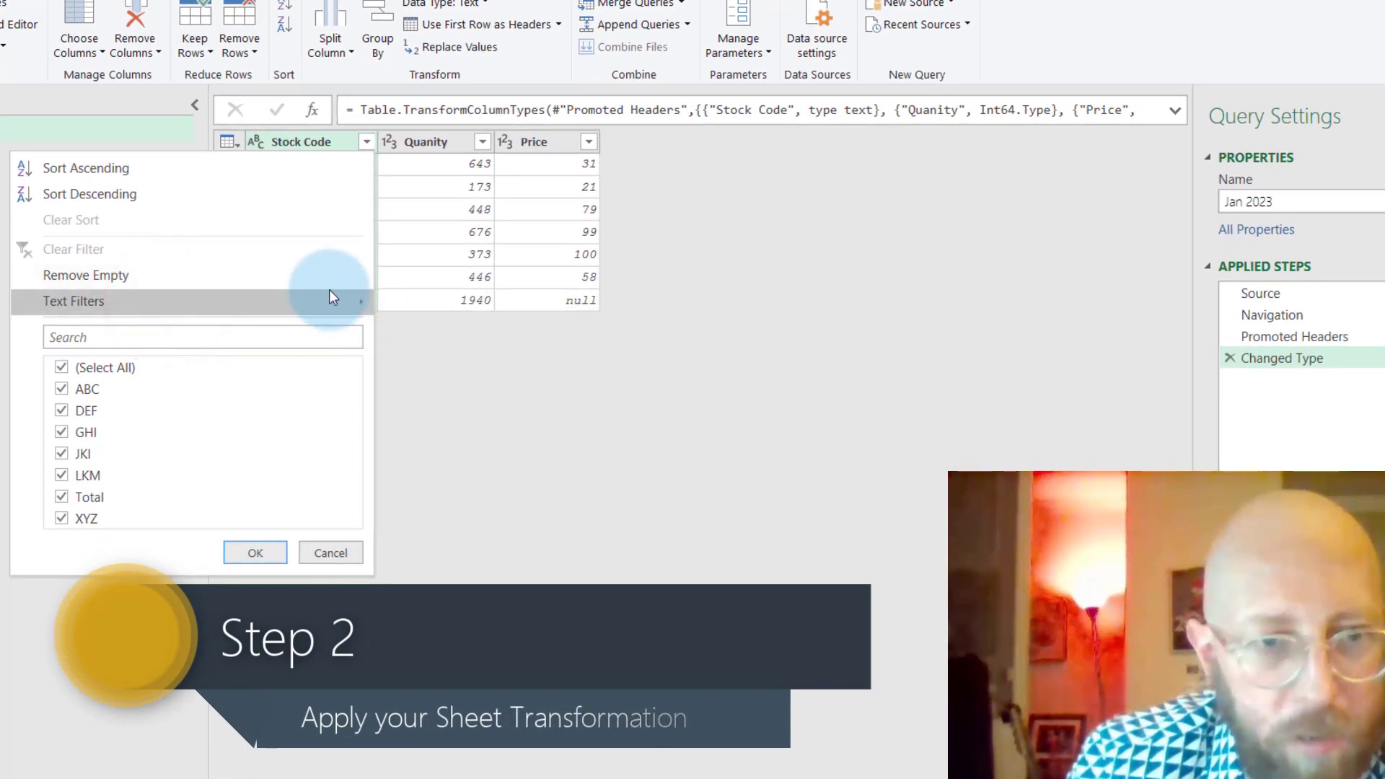
pyautogui.click(329, 297)
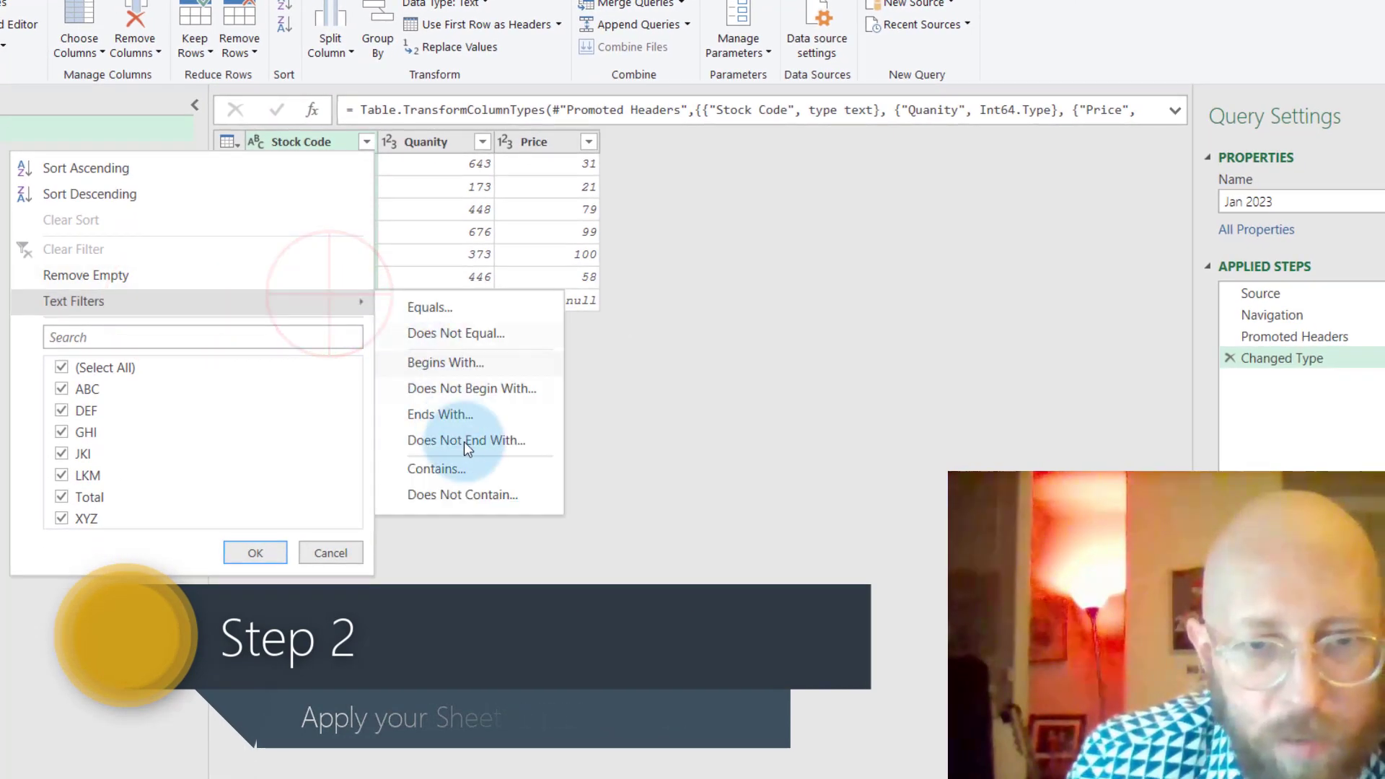
pyautogui.click(462, 498)
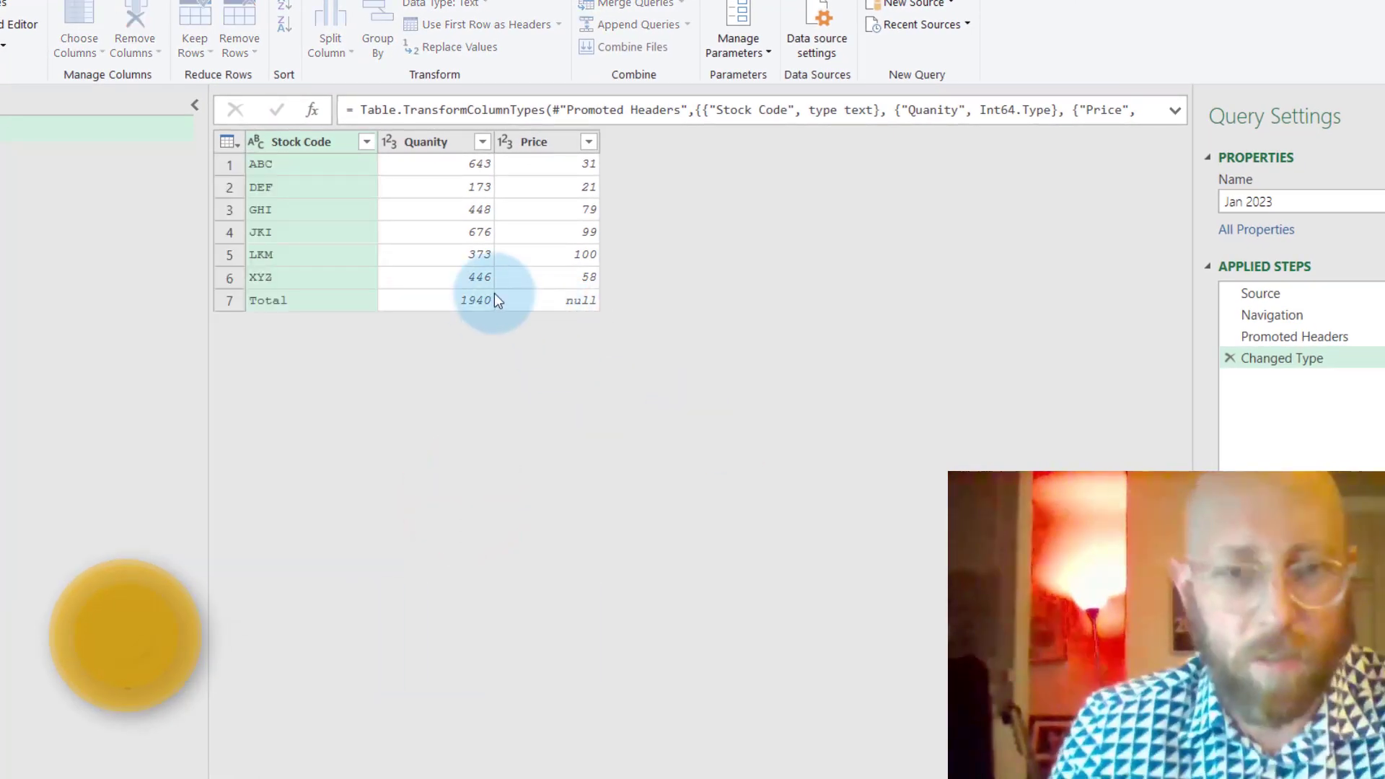
pyautogui.click(566, 379)
pyautogui.write('Total')
pyautogui.click(888, 498)
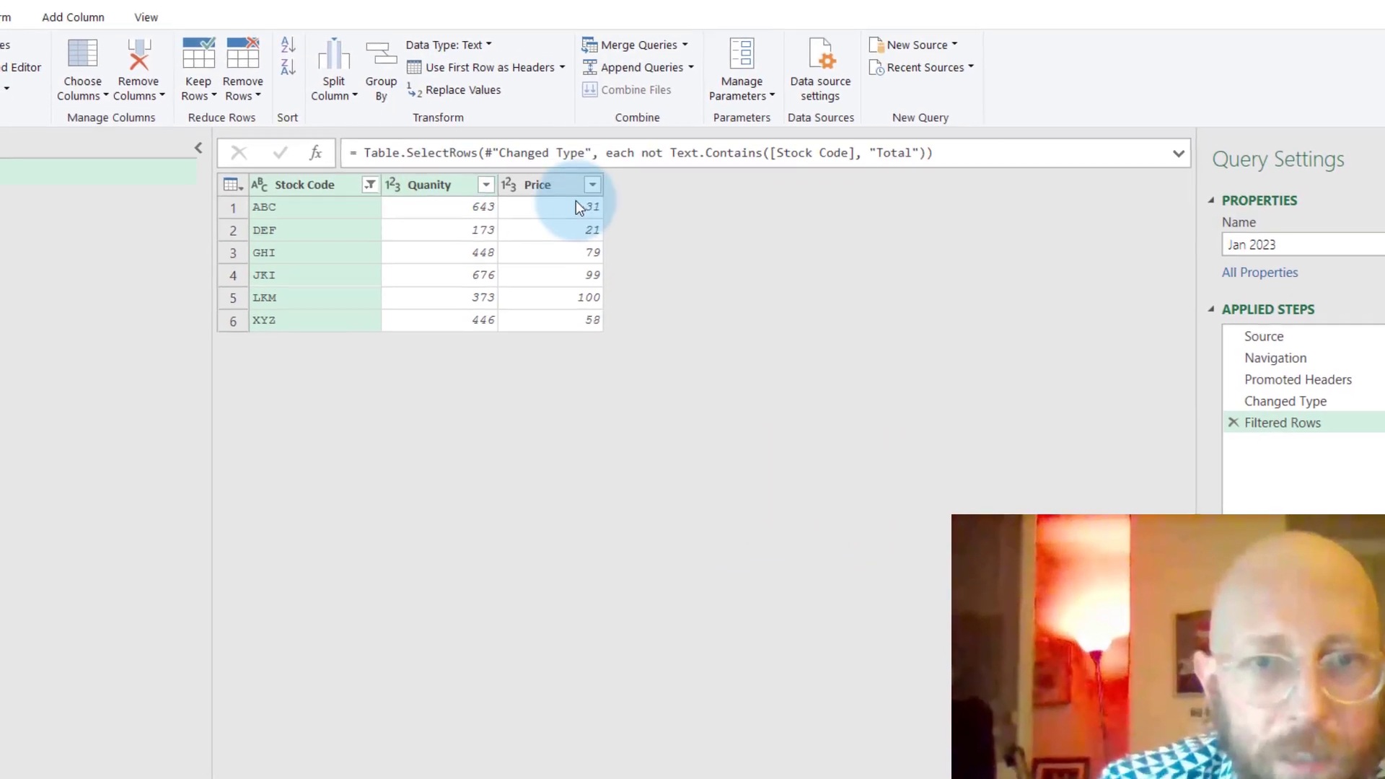
# Add a custom column named Holdings with the formula [Quanity]*[Price]
pyautogui.click(556, 213)
pyautogui.click(76, 40)
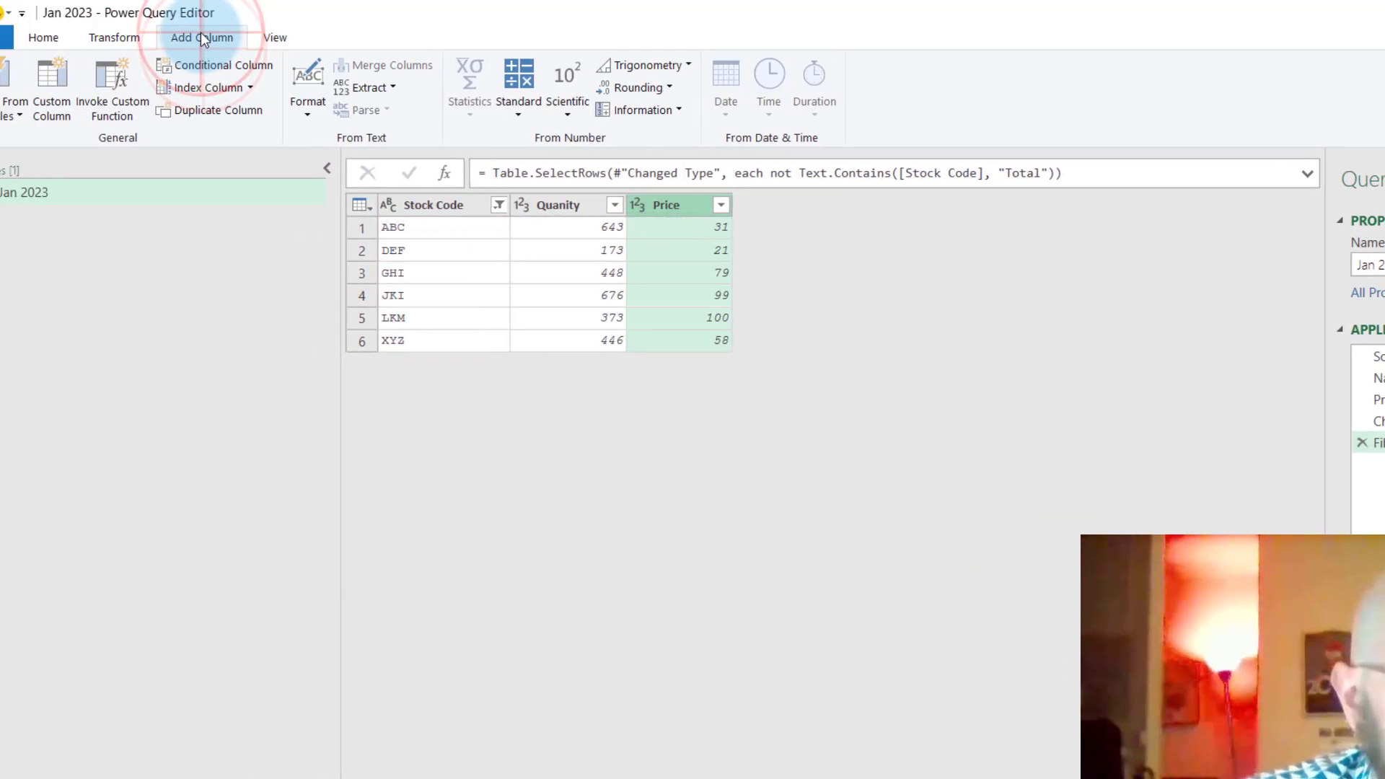
pyautogui.click(98, 79)
pyautogui.click(564, 341)
pyautogui.doubleClick(561, 341)
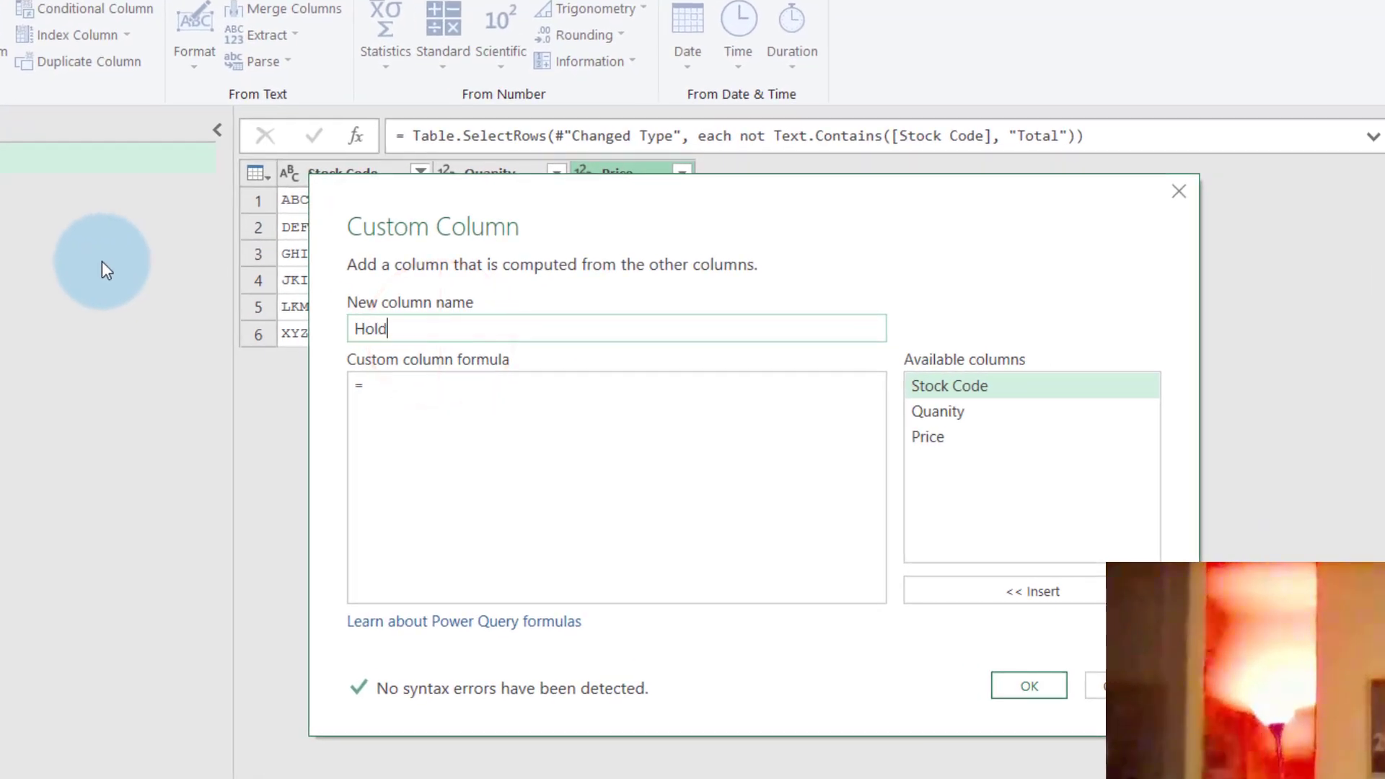
pyautogui.write('Holdings')
pyautogui.click(402, 387)
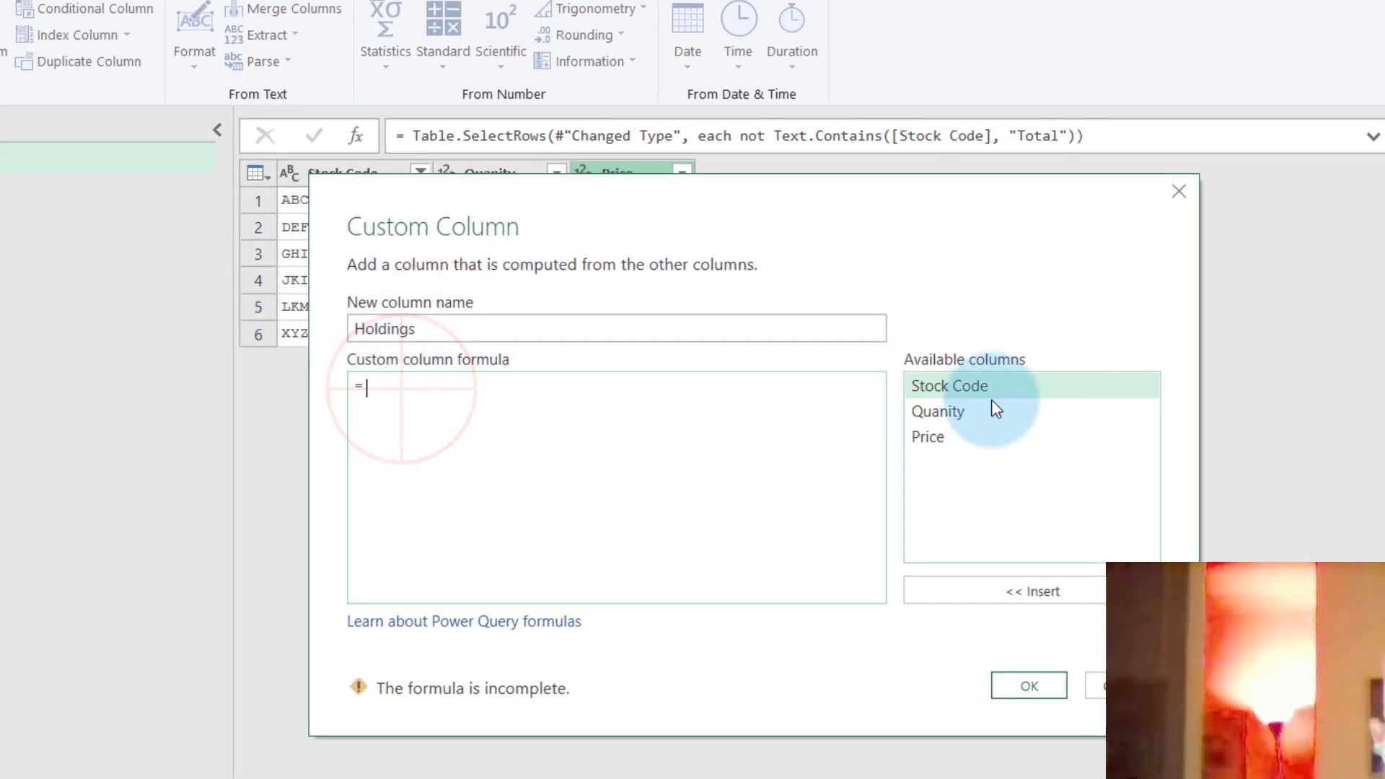
pyautogui.click(973, 409)
pyautogui.write('*')
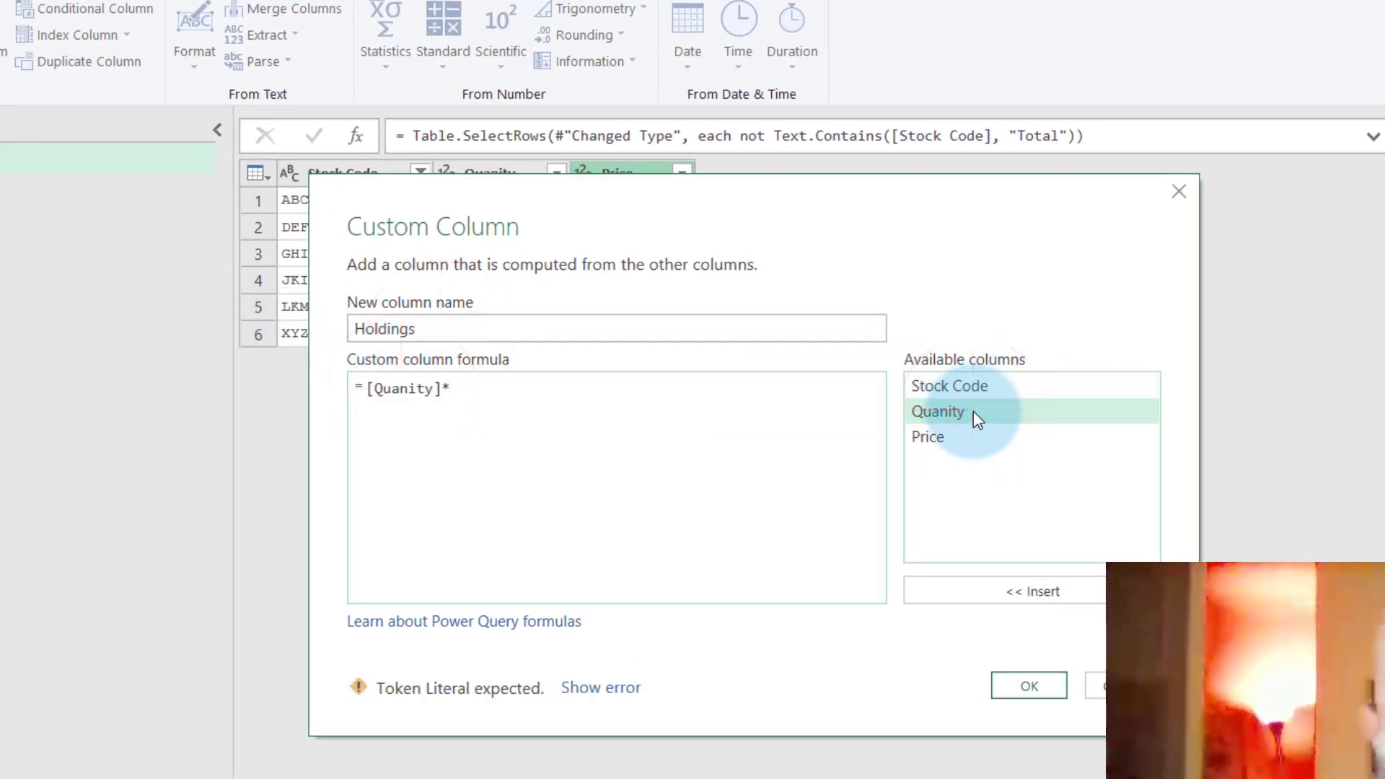
pyautogui.click(954, 439)
pyautogui.click(1028, 685)
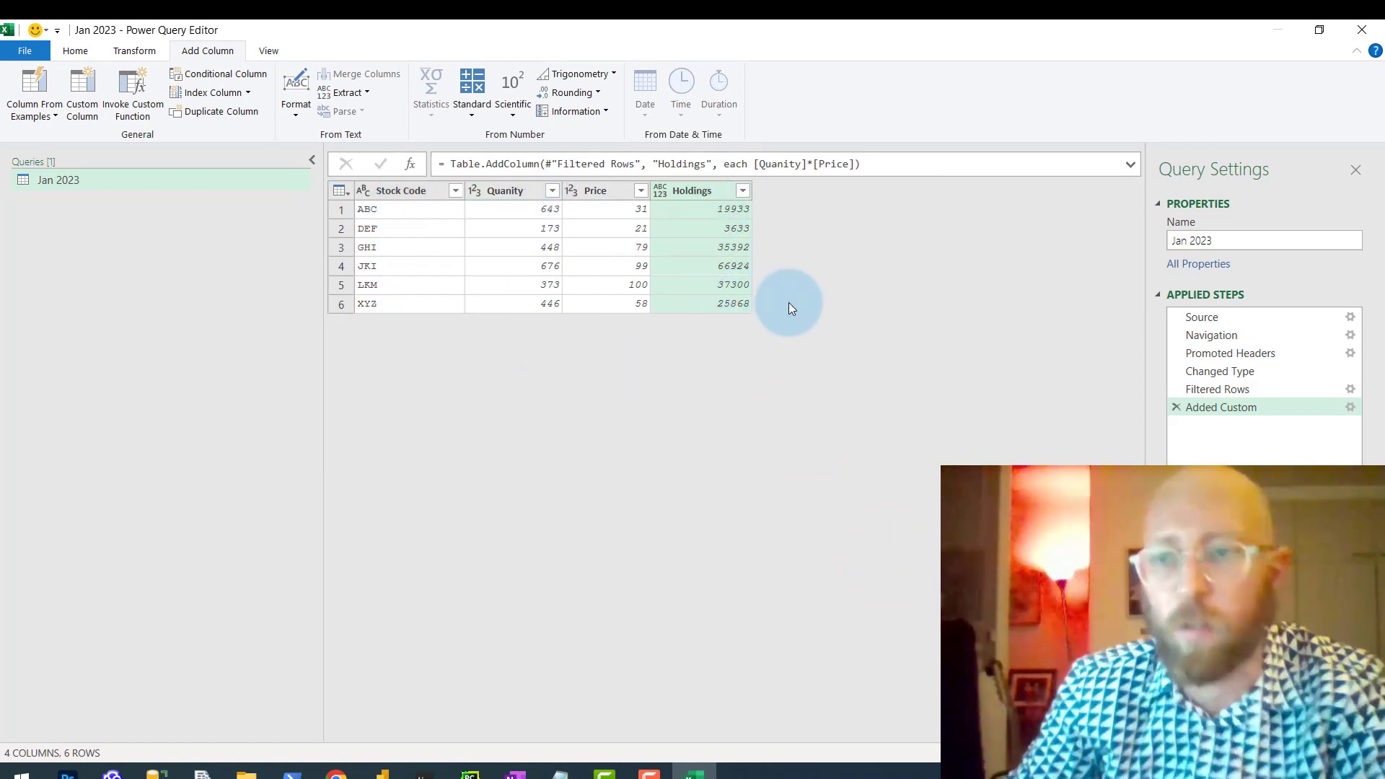
# Change the data type of the Holdings column to Decimal Number
pyautogui.click(678, 190)
pyautogui.click(134, 51)
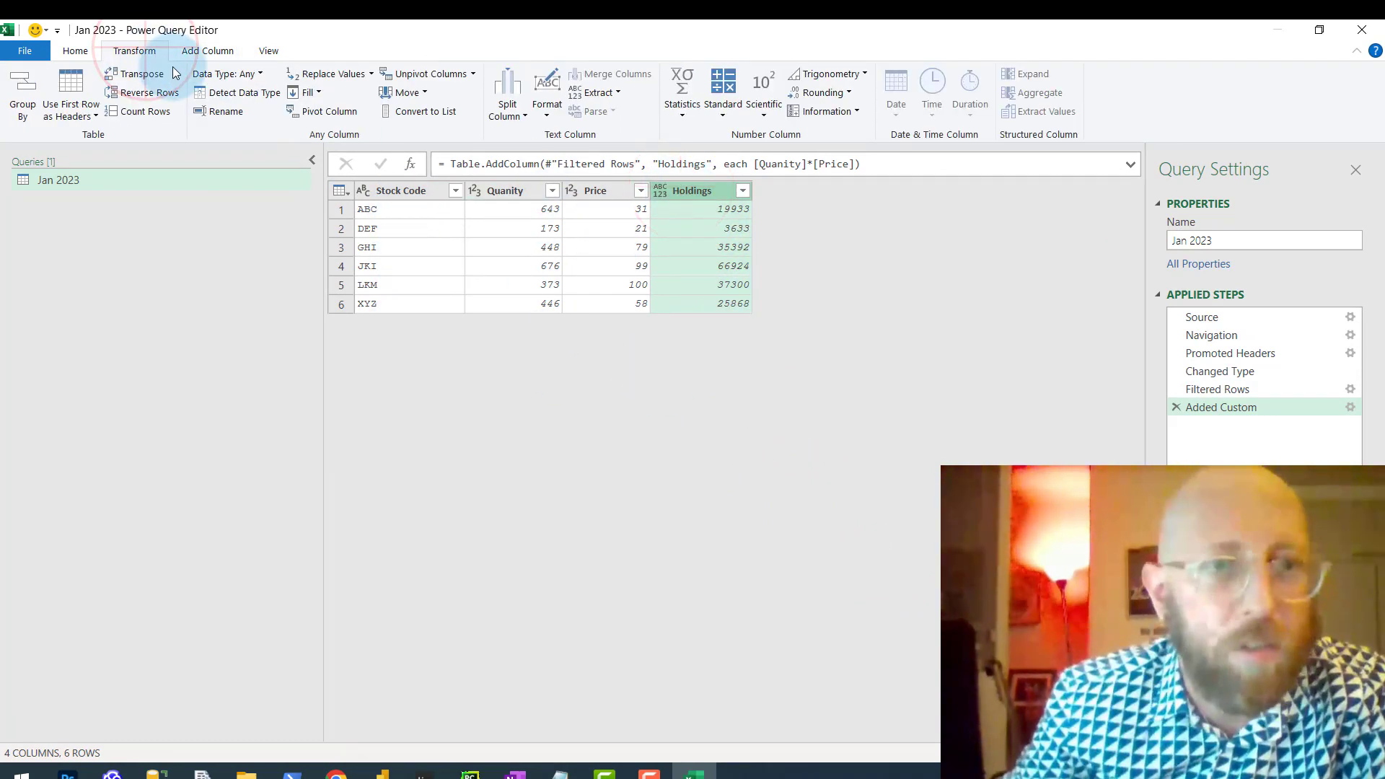
pyautogui.click(229, 74)
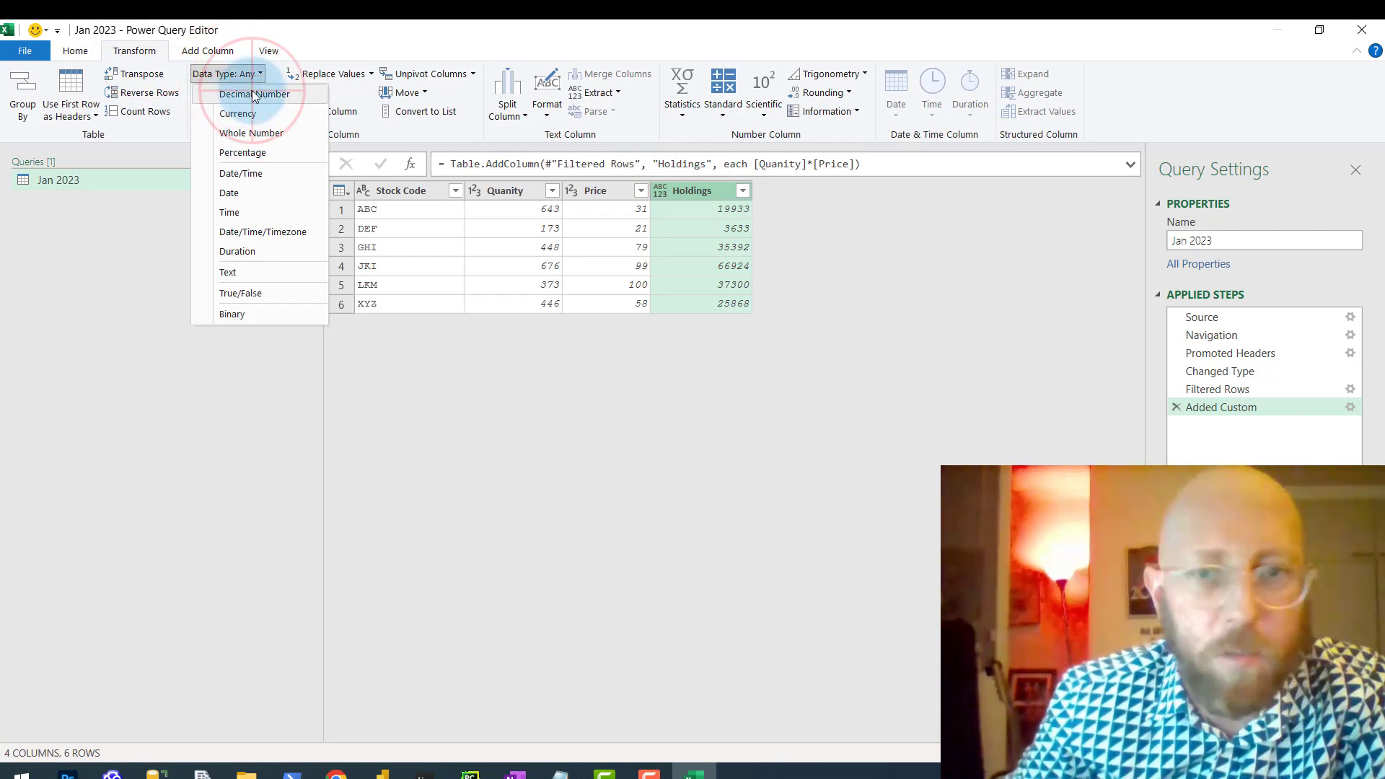
pyautogui.click(255, 95)
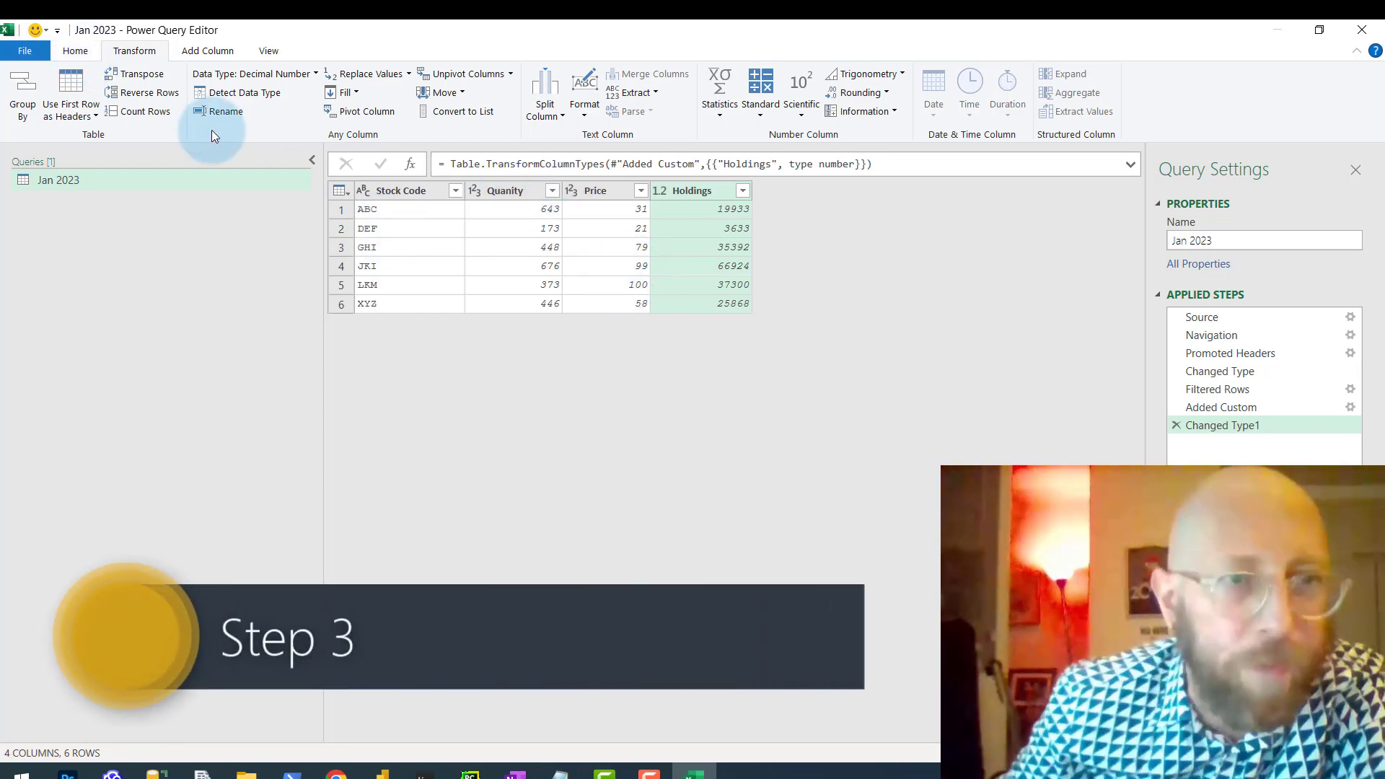
# Open the query's code in the Advanced Editor and insert the line (InputTable)=> above let to turn it into a function
pyautogui.click(75, 50)
pyautogui.click(141, 92)
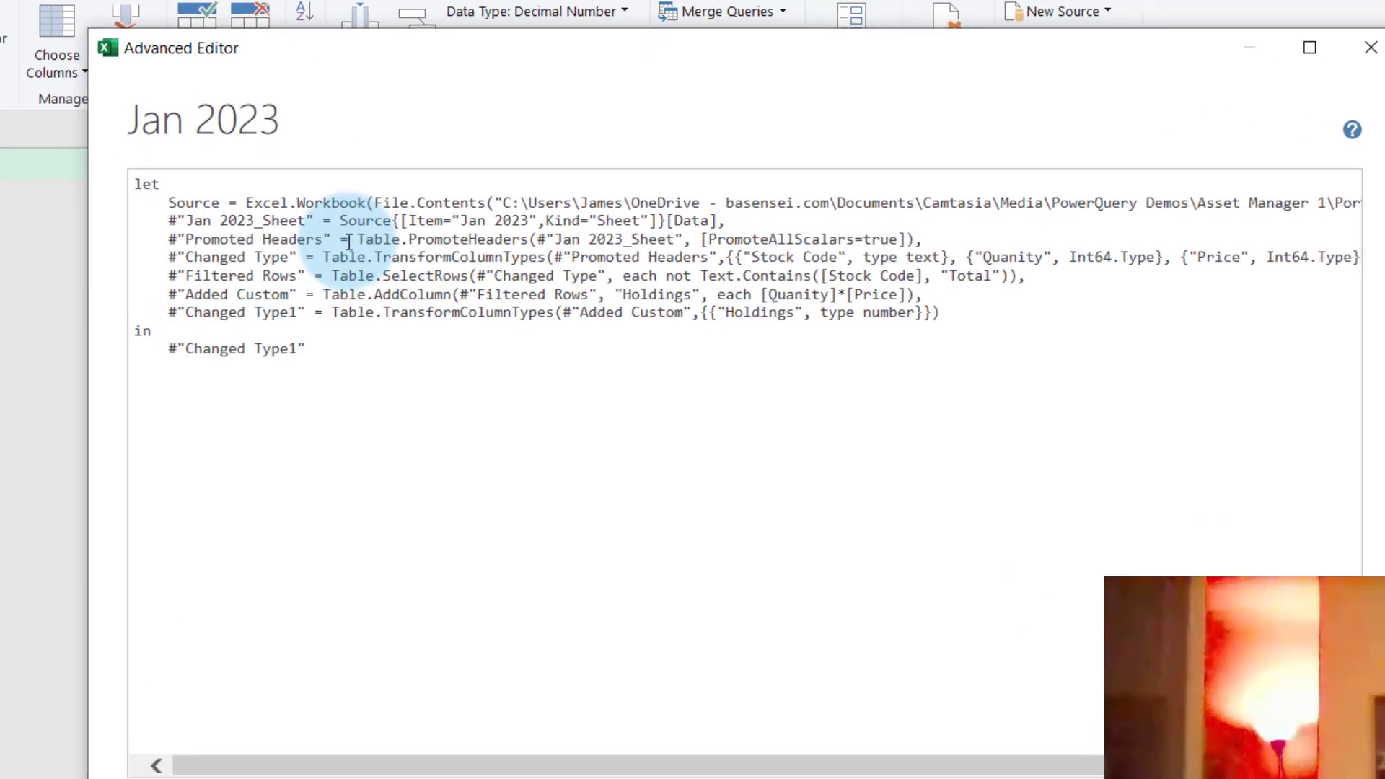
pyautogui.press('Return')
pyautogui.press('Up')
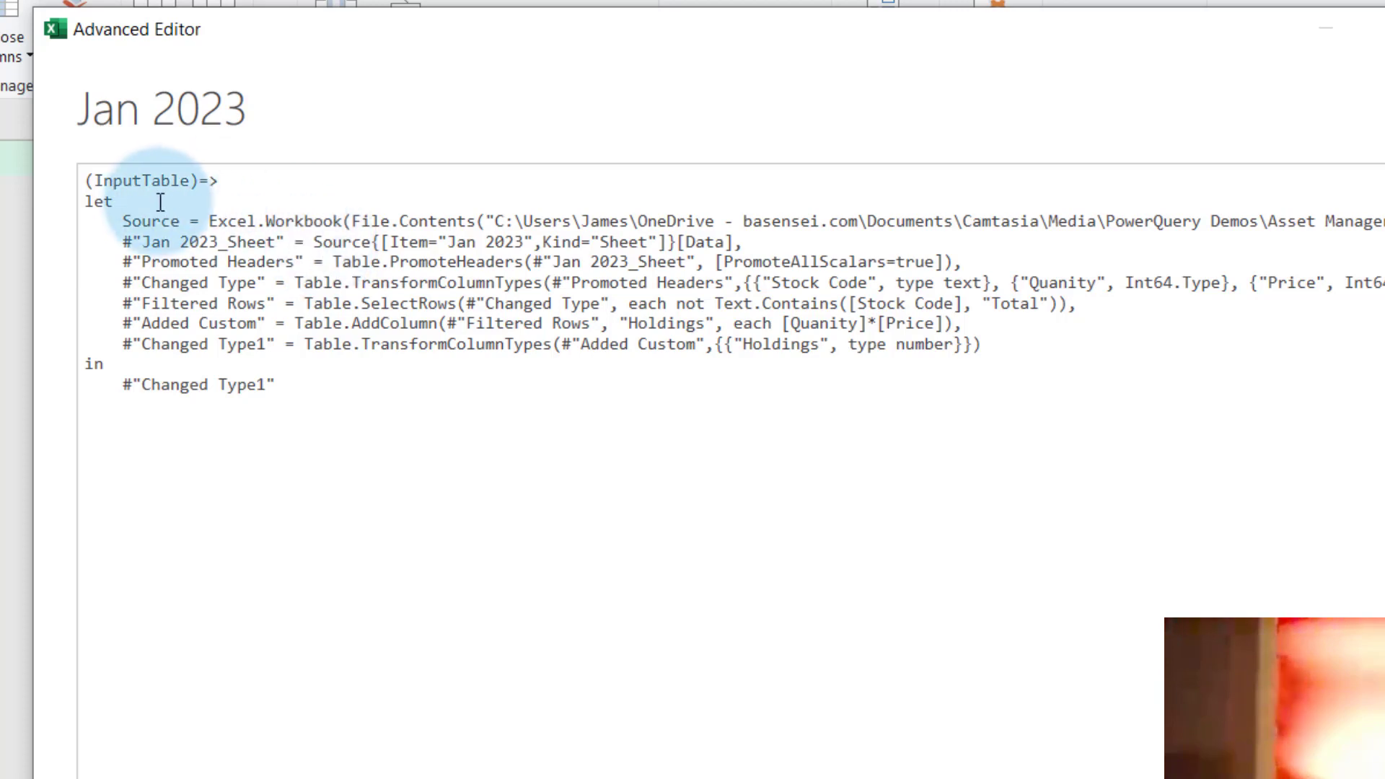
# Delete the hardcoded Source and #"Jan 2023_Sheet" lines from the query code
pyautogui.moveTo(121, 220); pyautogui.dragTo(346, 221)
pyautogui.click(121, 220)
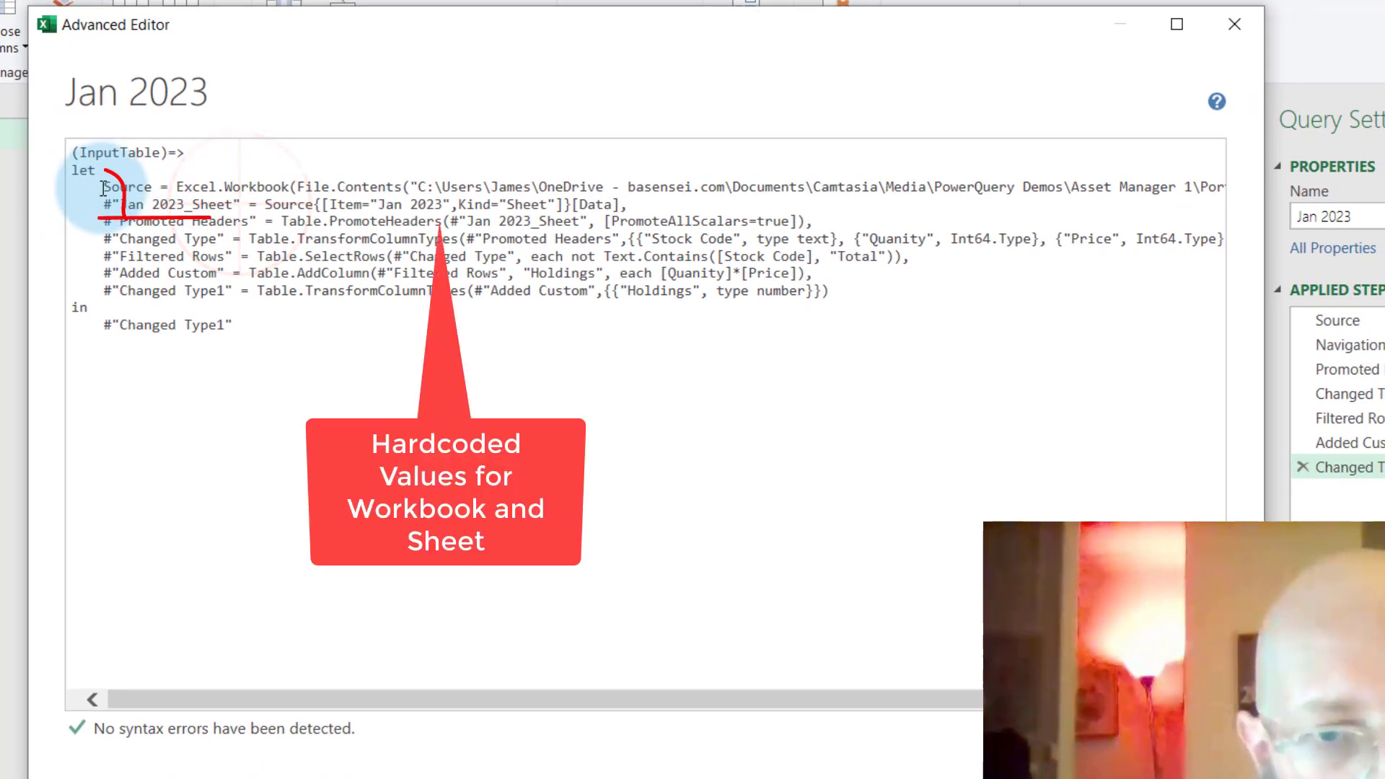
pyautogui.moveTo(103, 189); pyautogui.dragTo(652, 204)
pyautogui.press('Delete')
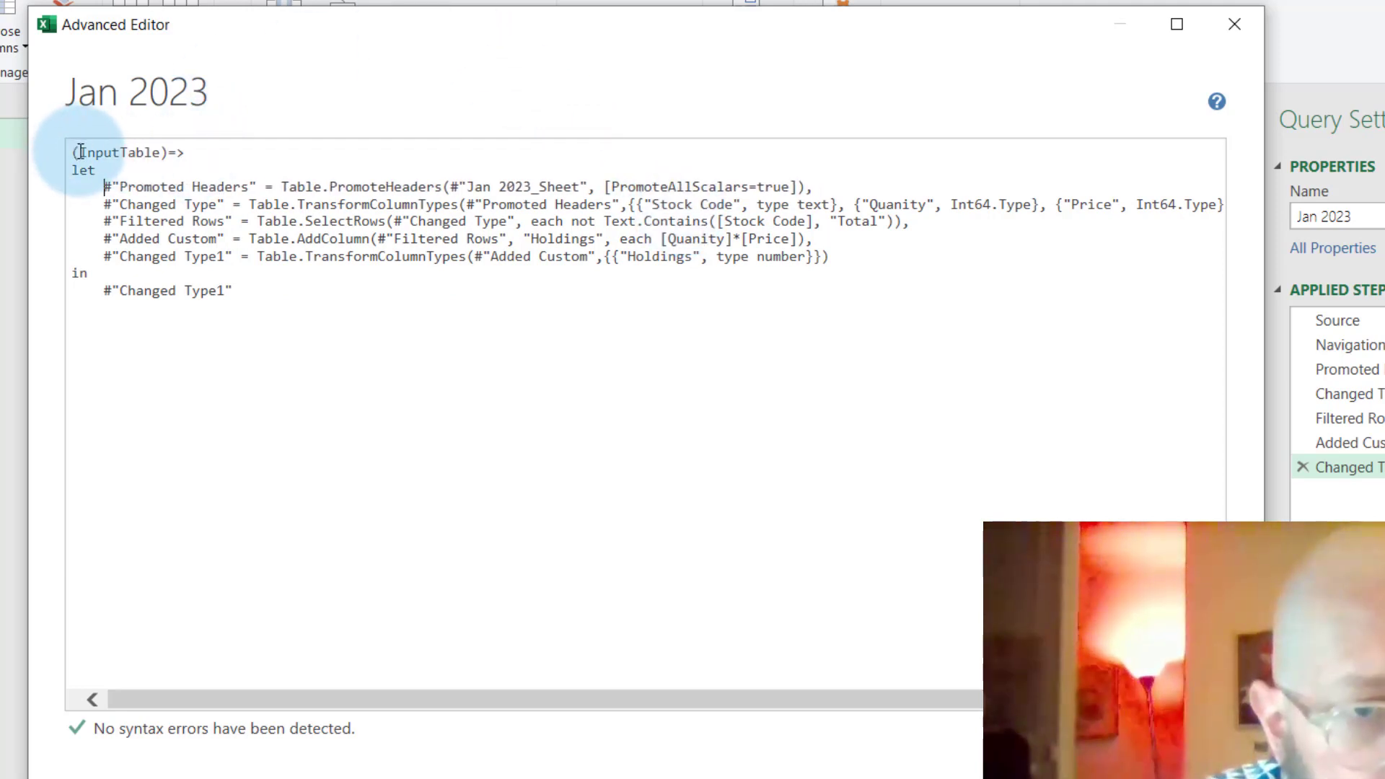
# Replace #"Jan 2023_Sheet" with InputTable in the Promoted Headers line and apply the edited code
pyautogui.moveTo(80, 153); pyautogui.dragTo(120, 153)
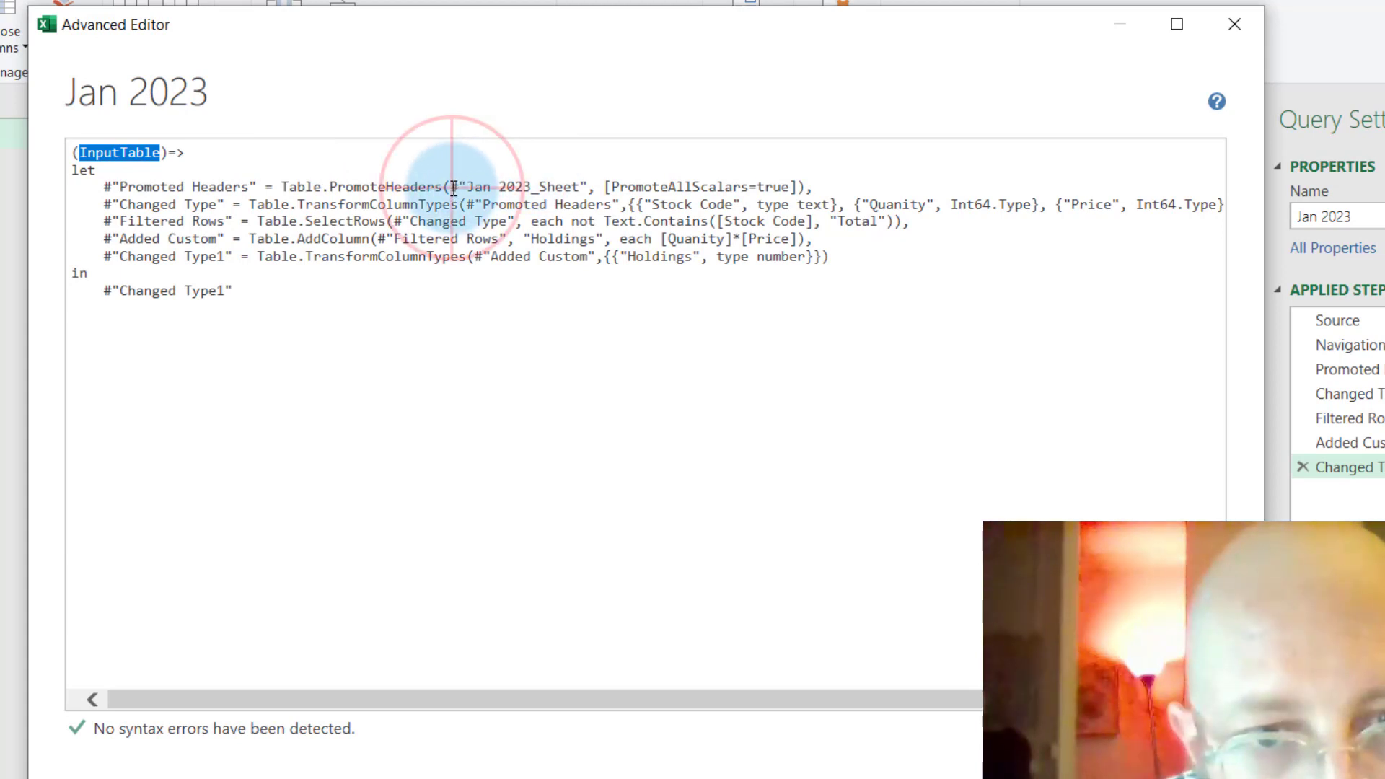
pyautogui.moveTo(453, 187); pyautogui.dragTo(485, 185)
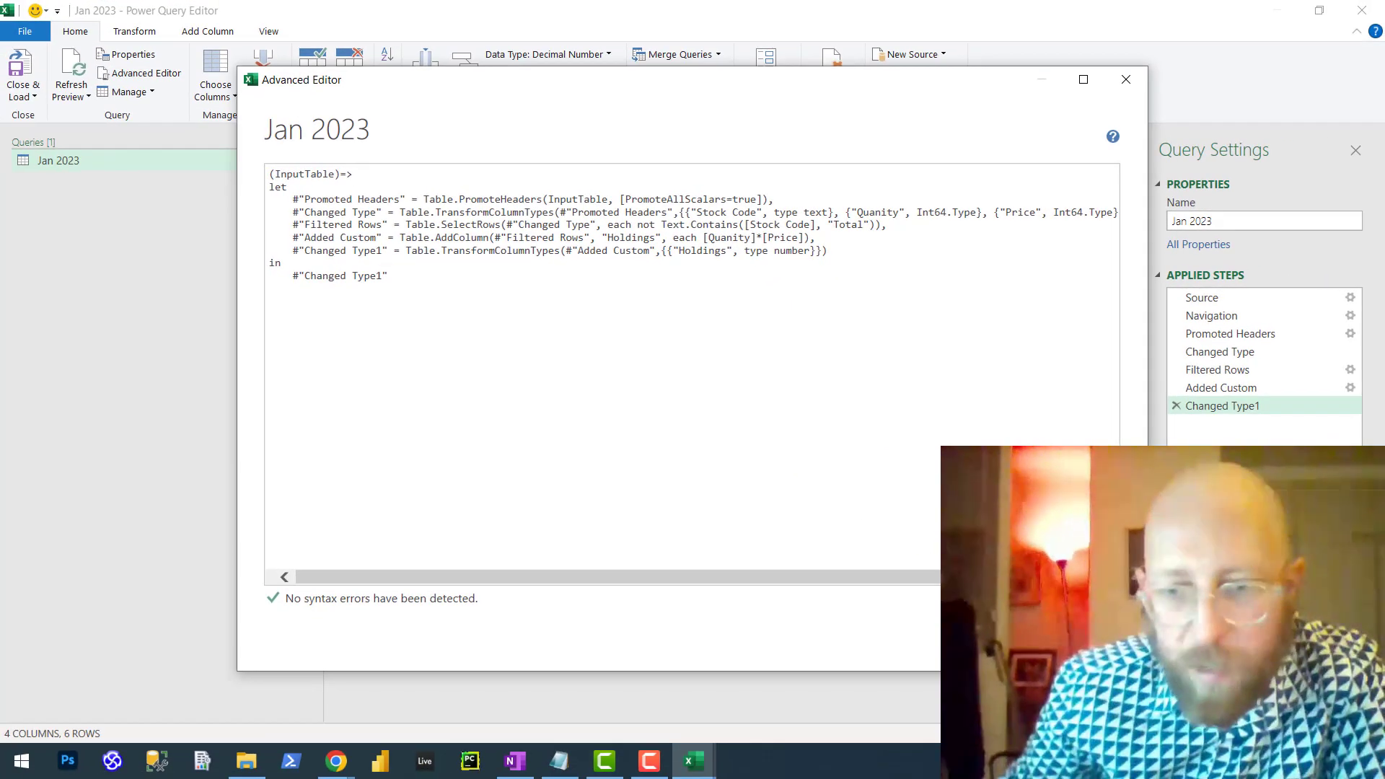
pyautogui.click(1038, 643)
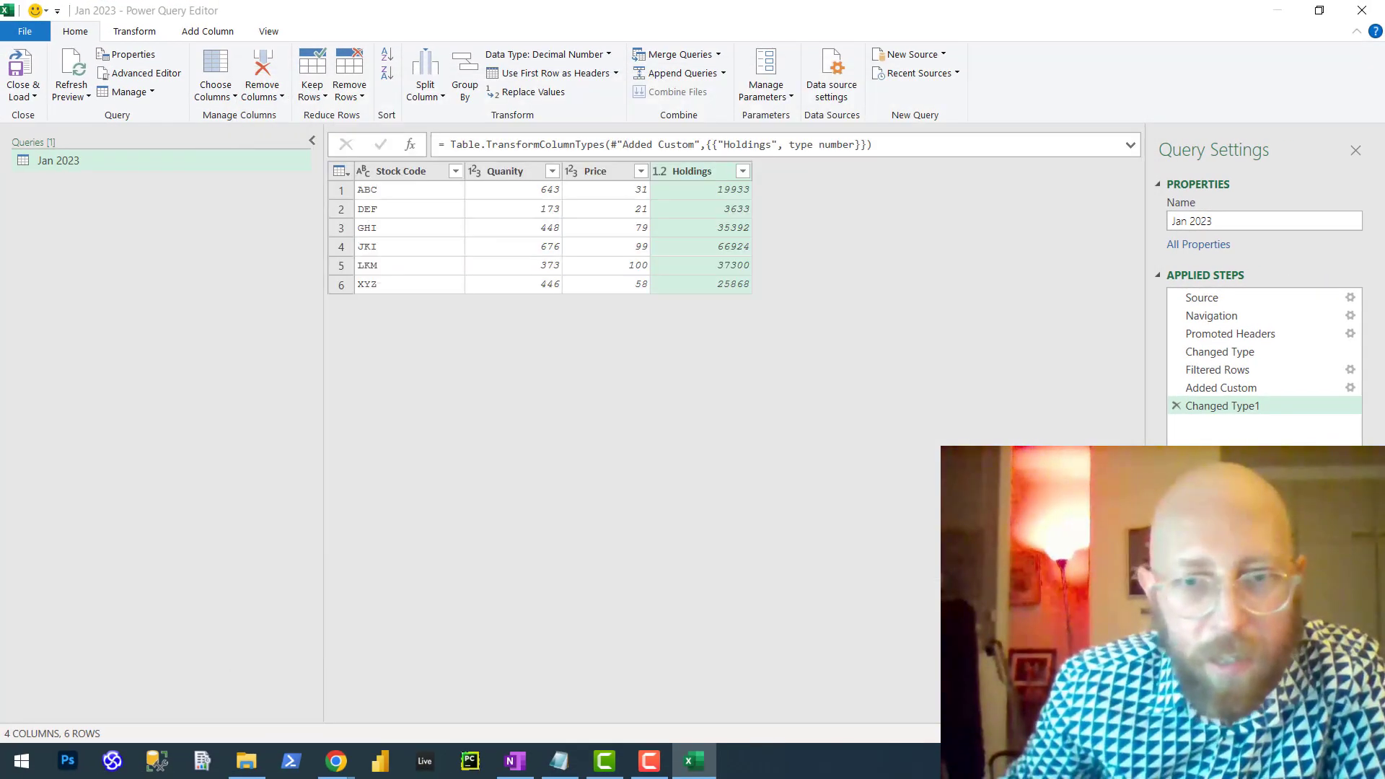
# Rename the function query as HoldingSheet_Clean
pyautogui.click(1262, 221)
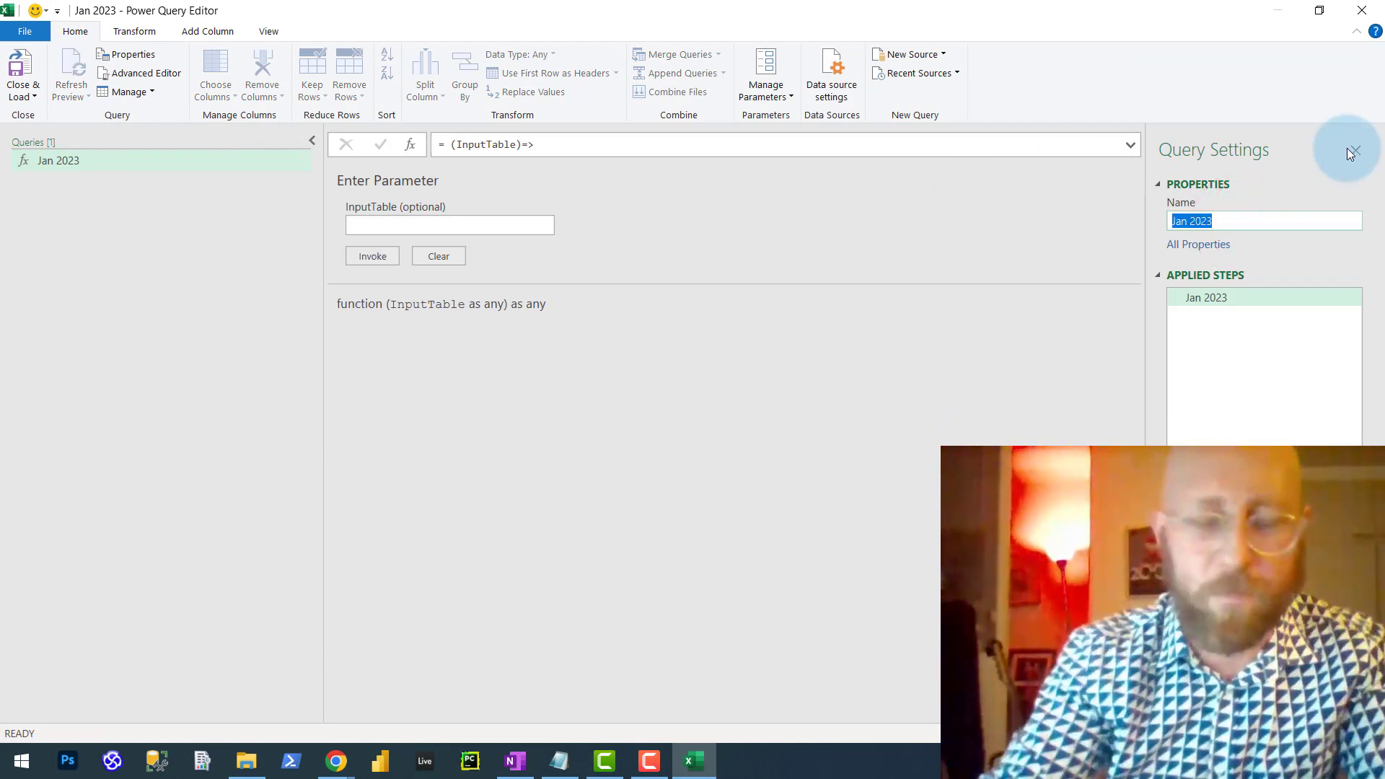
pyautogui.write('Ho')
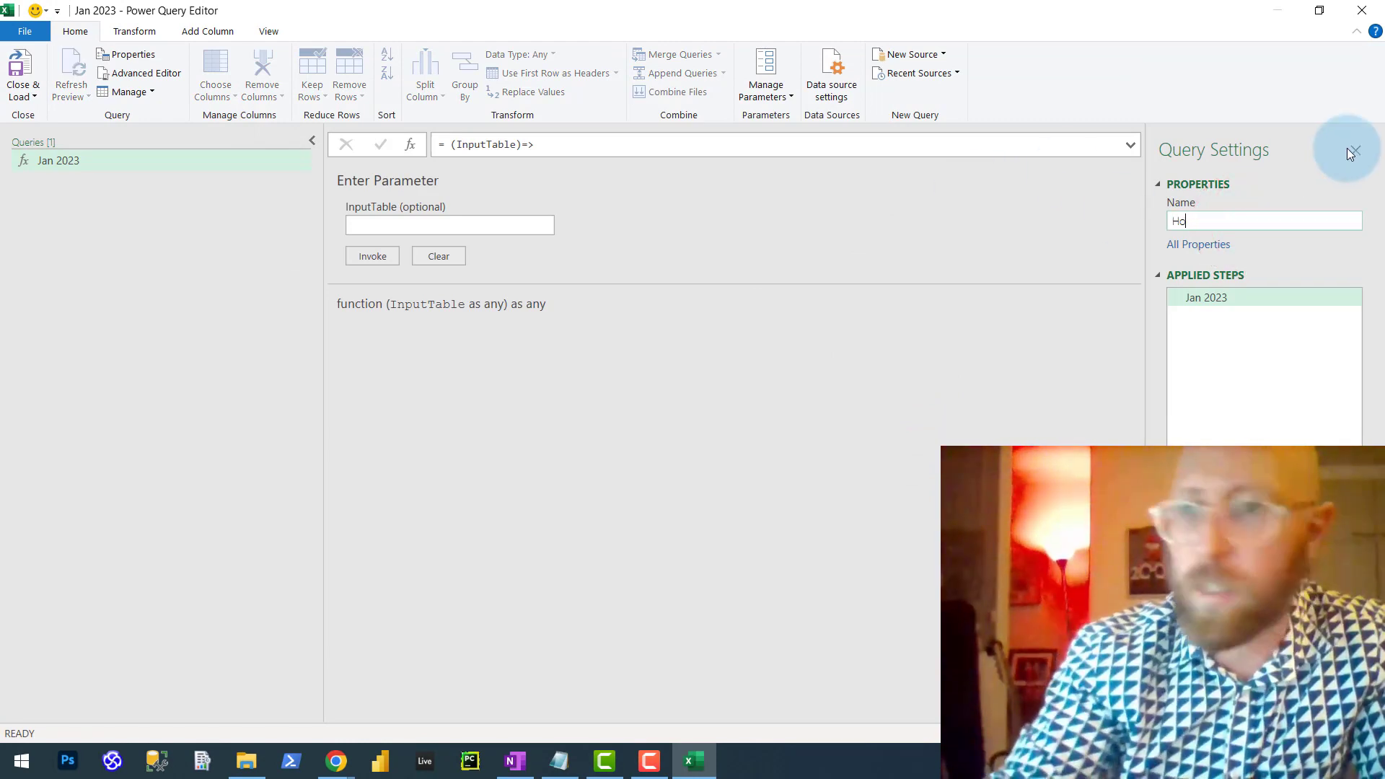
pyautogui.write('ldingSheet_Clean')
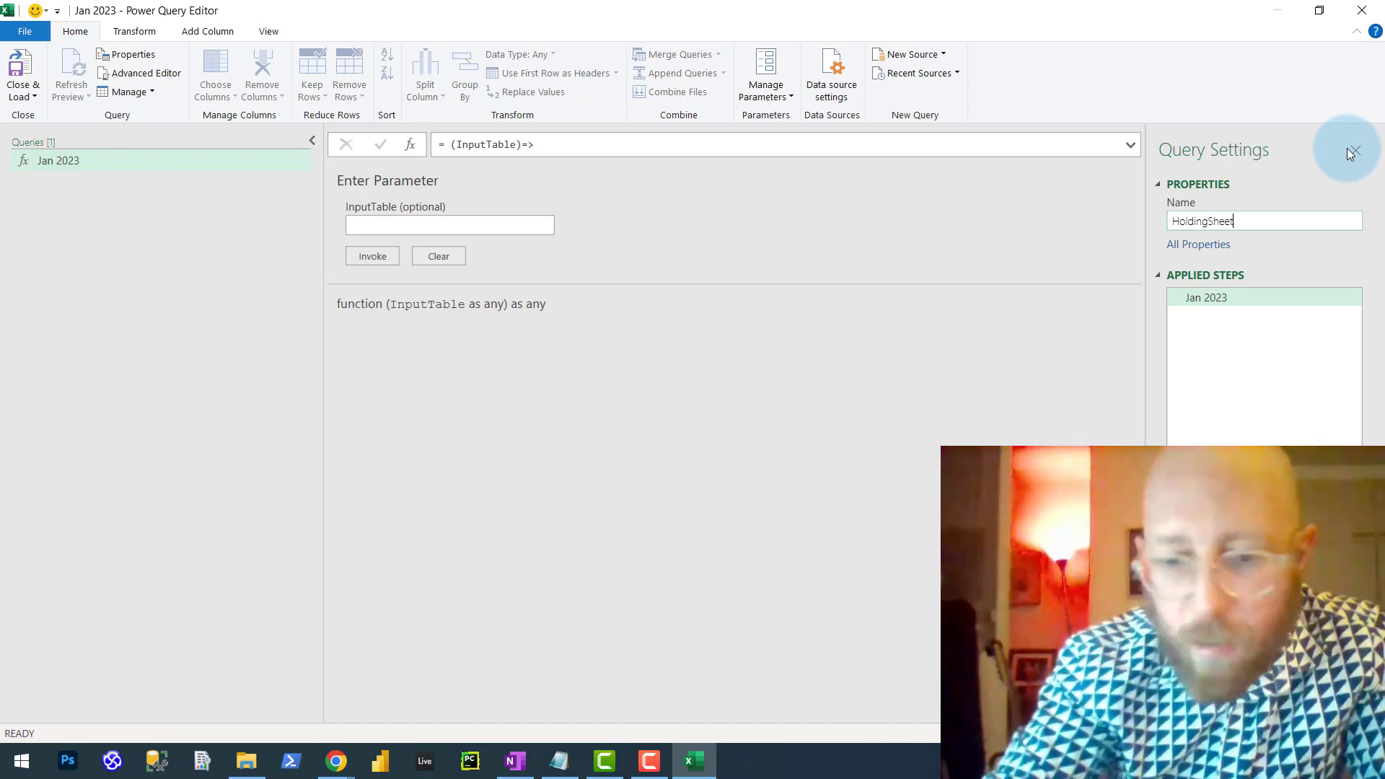
pyautogui.click(608, 407)
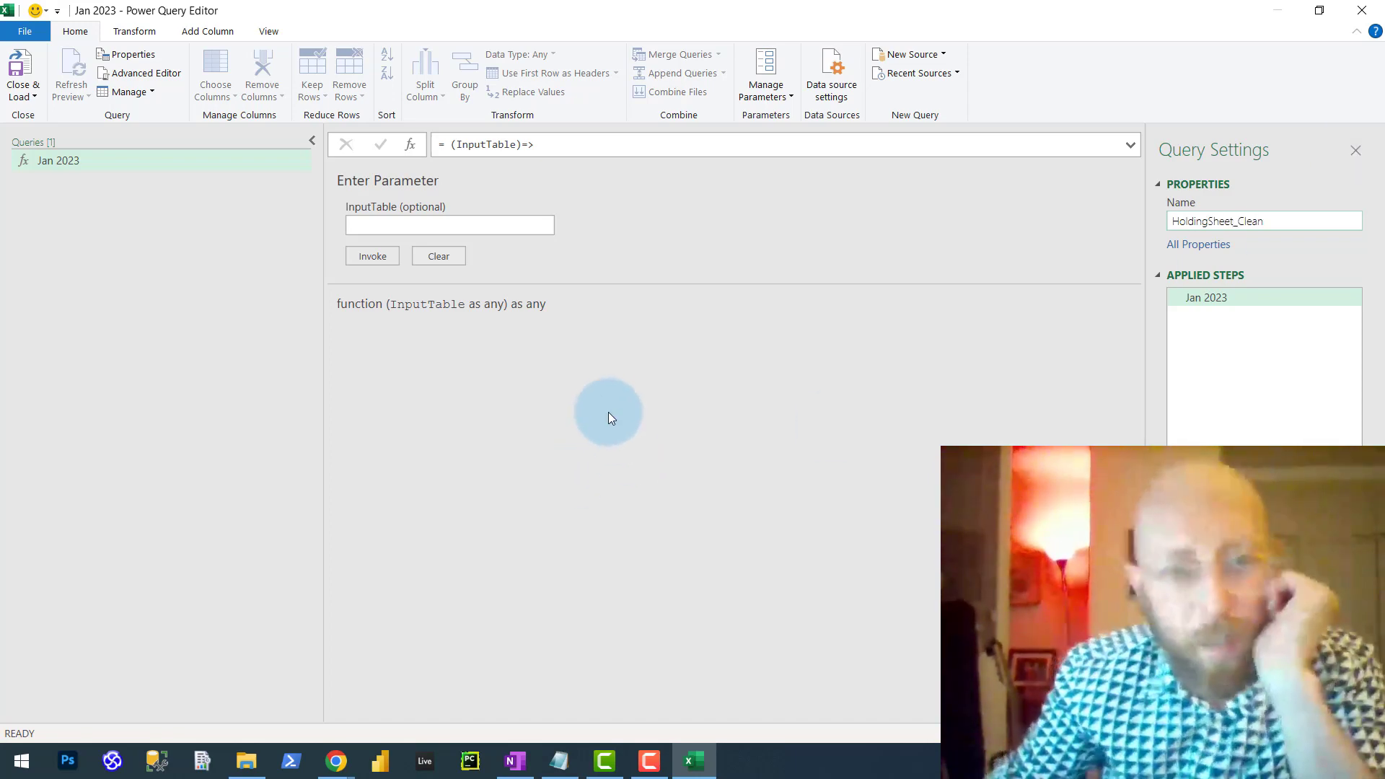
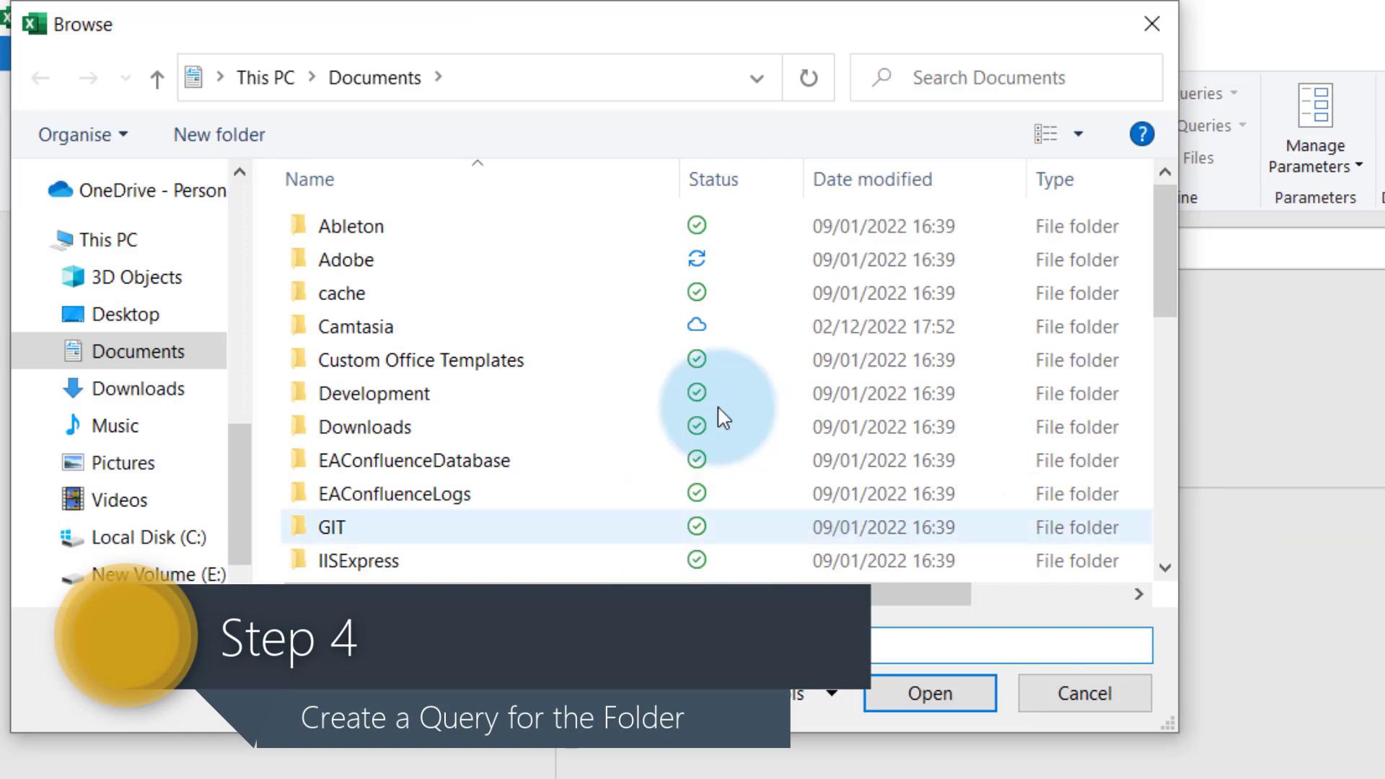
# Create a folder query from Documents > Camtasia > Media > PowerQuery Demos > Asset Manager 1 and open it for transformation without combining the files
pyautogui.doubleClick(434, 319)
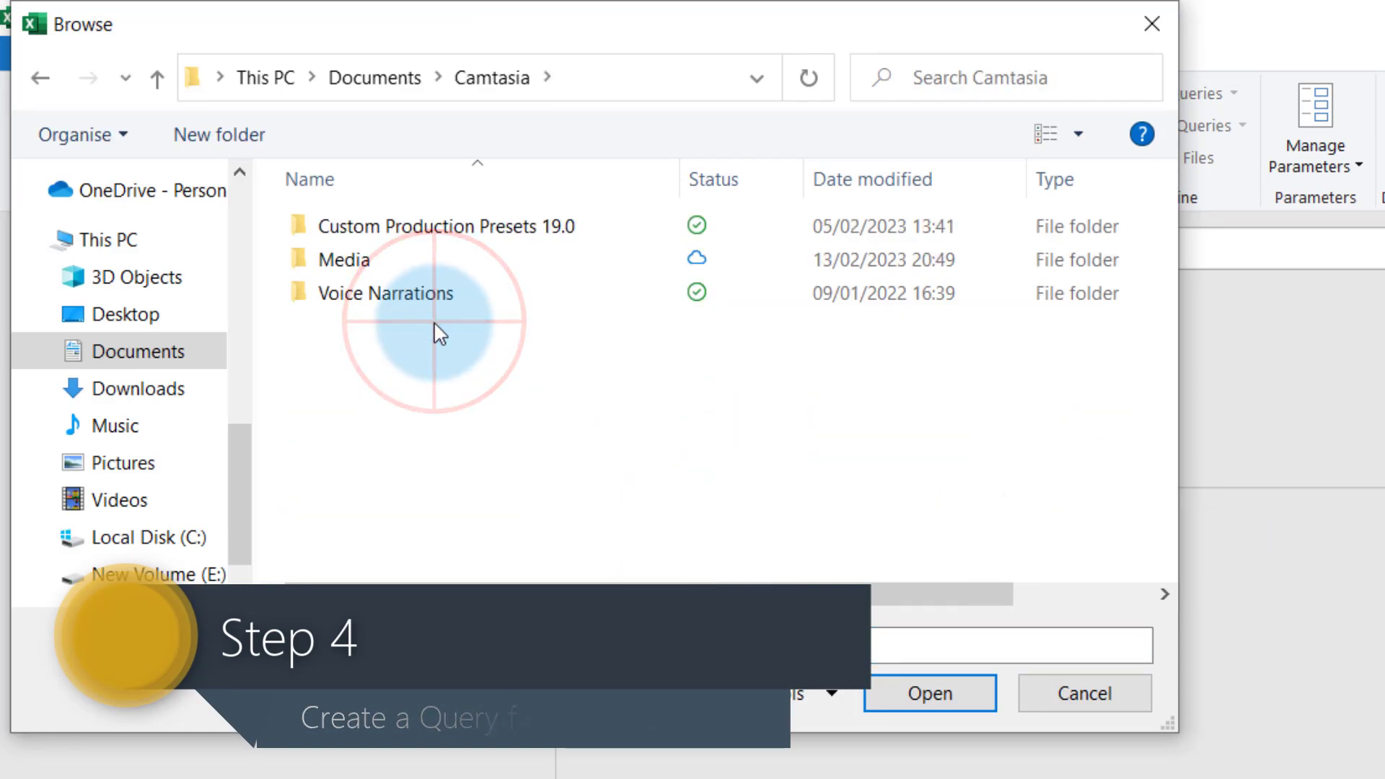
pyautogui.doubleClick(413, 261)
pyautogui.doubleClick(475, 361)
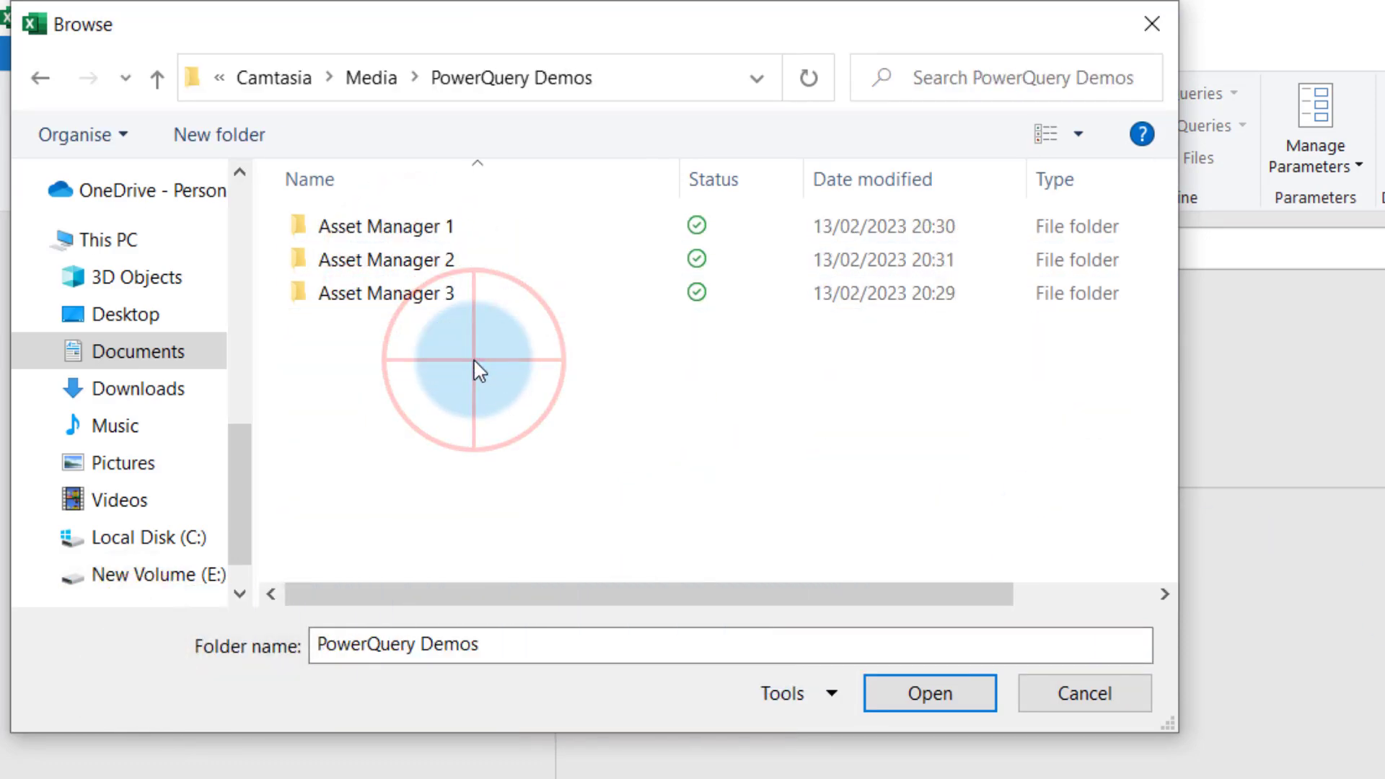
pyautogui.click(443, 227)
pyautogui.click(914, 681)
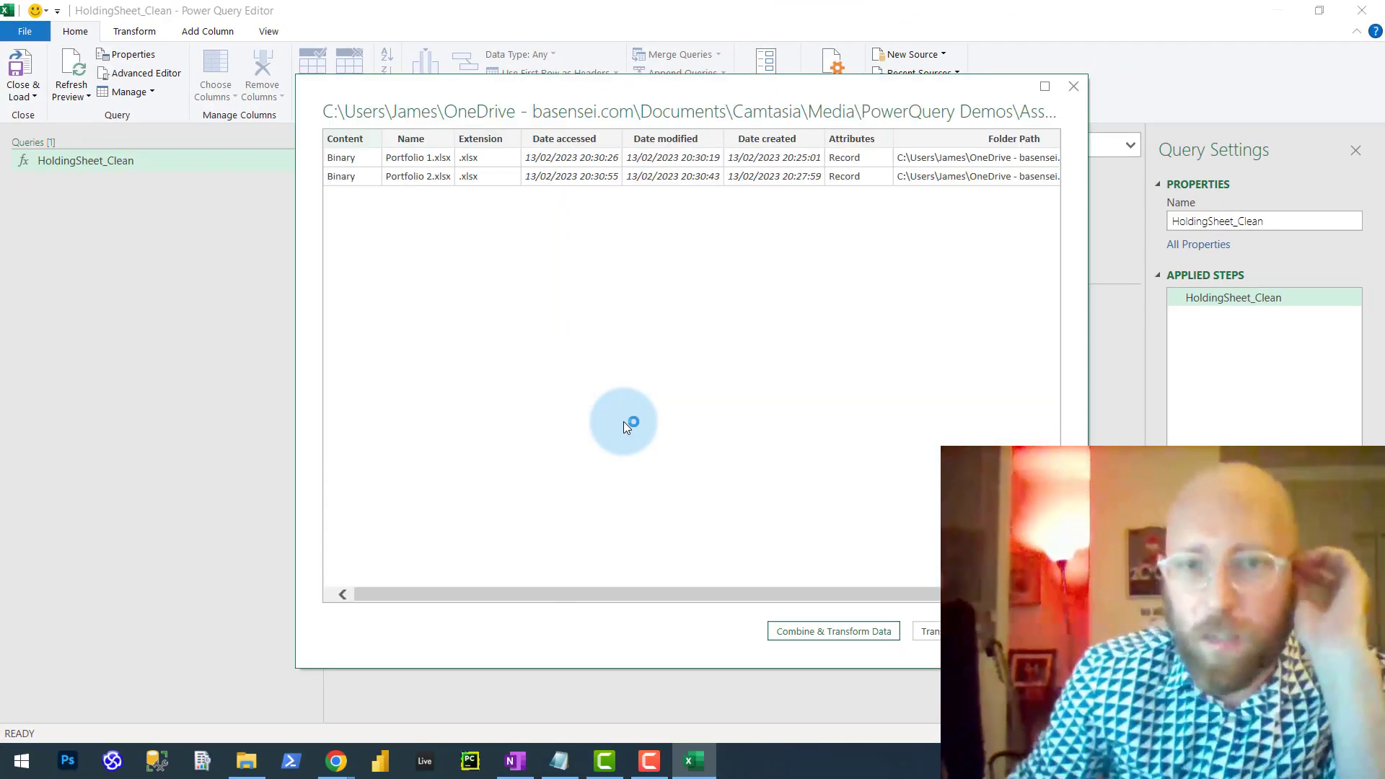
pyautogui.click(938, 631)
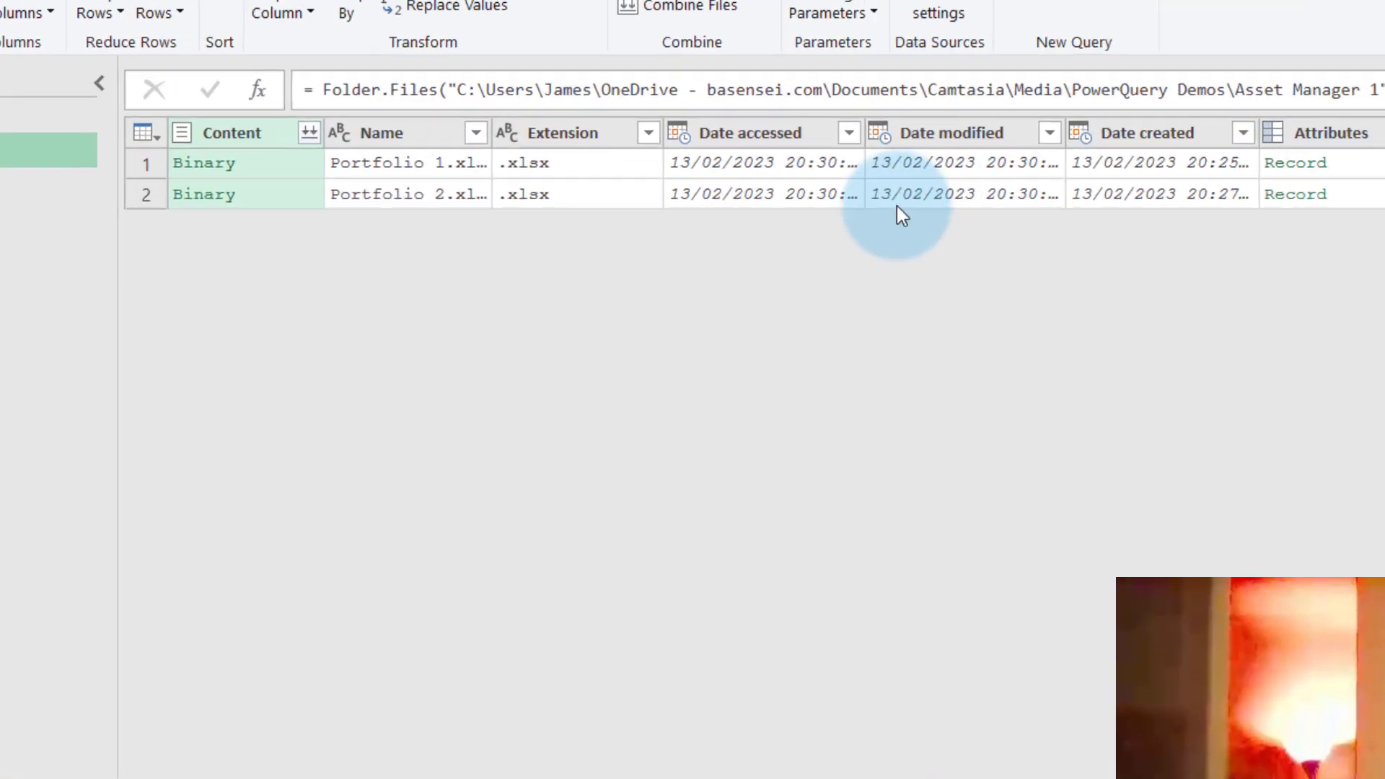
# Remove all columns except Content and Name from the Asset Manager 1 query and widen the Name column
pyautogui.click(206, 41)
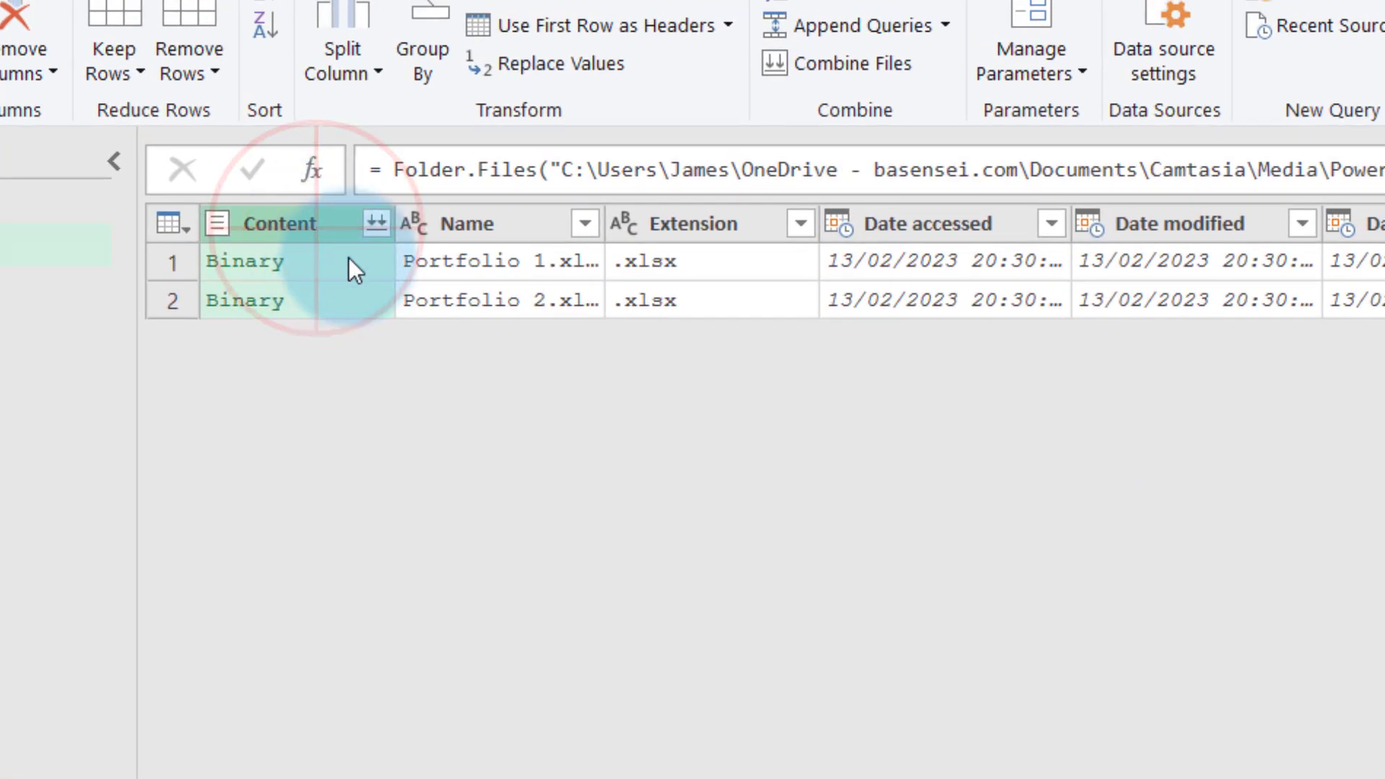
pyautogui.keyDown('ctrl'); pyautogui.click(496, 229); pyautogui.keyUp('ctrl')
pyautogui.rightClick(496, 232)
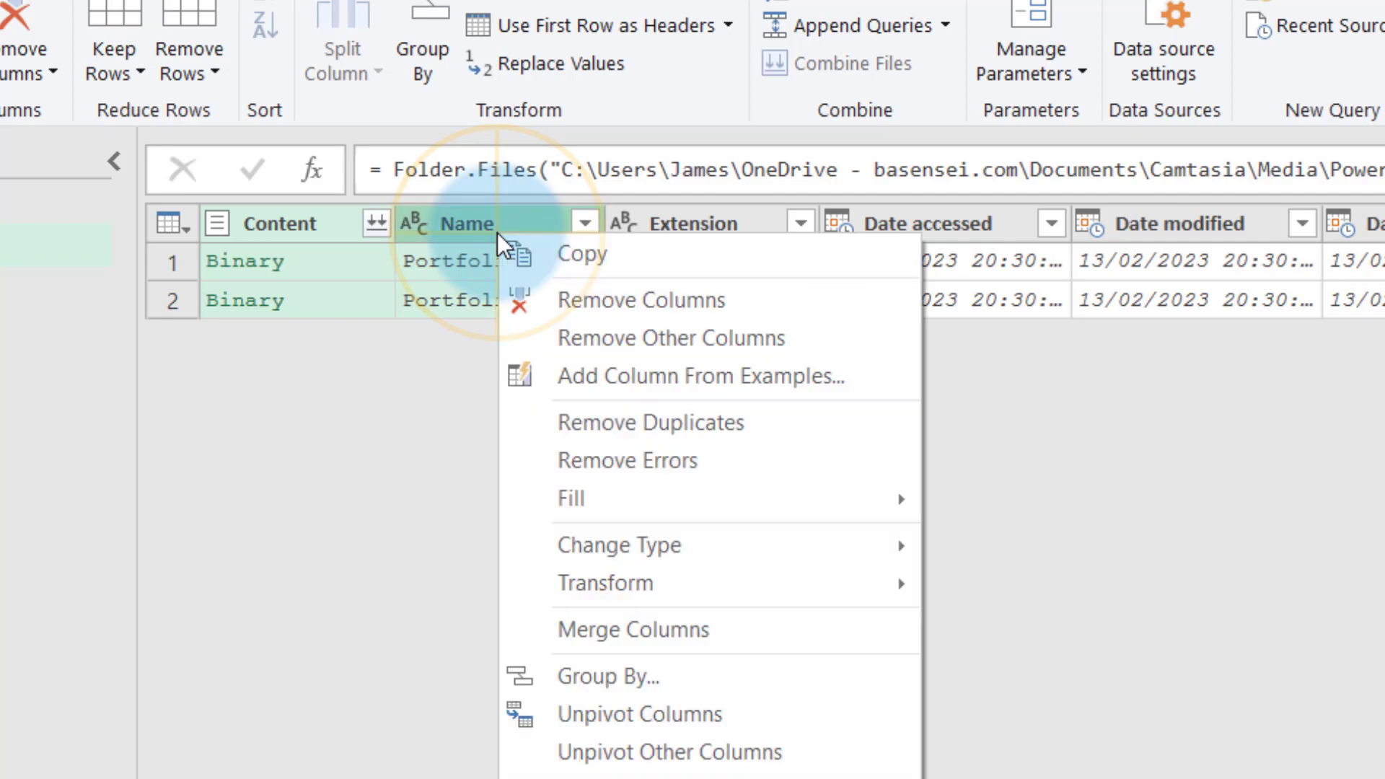
pyautogui.click(618, 337)
pyautogui.click(655, 516)
pyautogui.moveTo(605, 230); pyautogui.dragTo(880, 245)
pyautogui.click(698, 473)
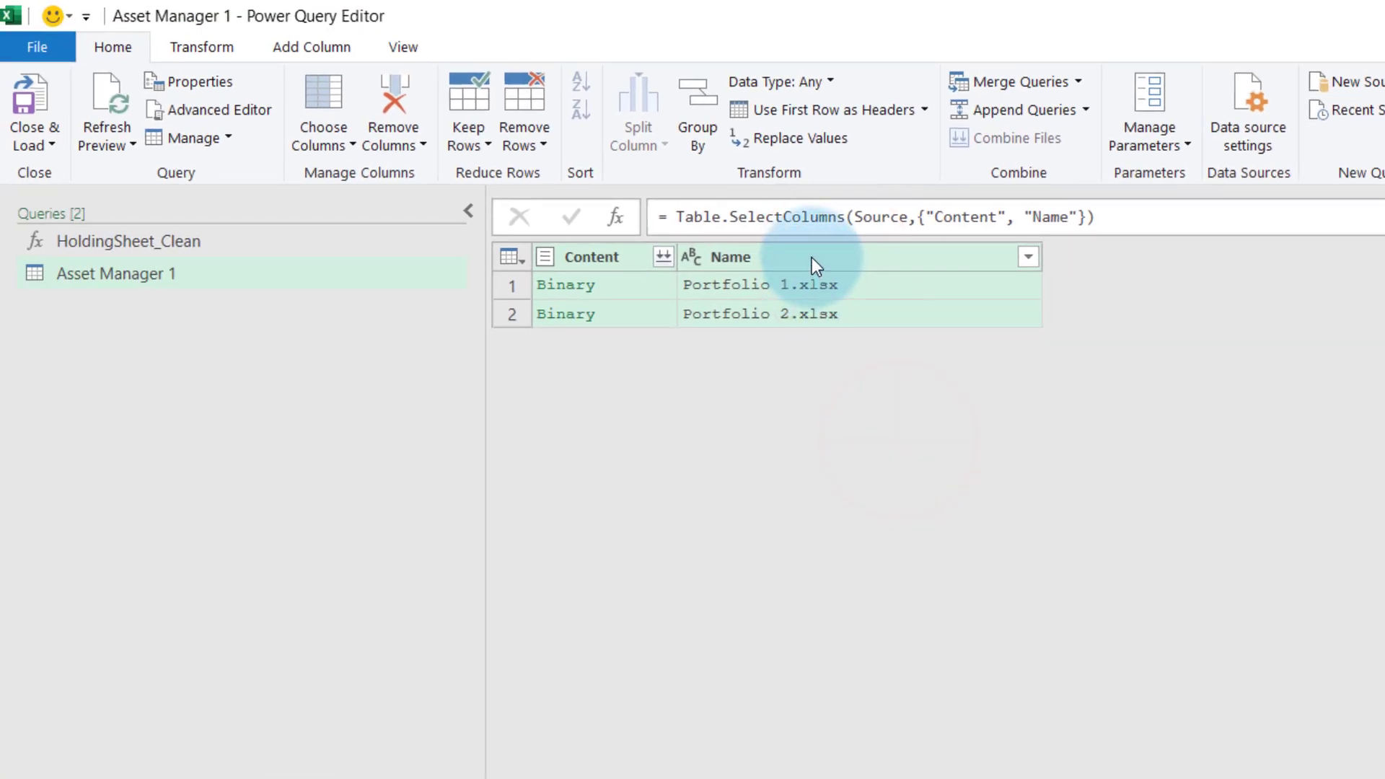
# Extract the text before the "." delimiter in the Name column to strip the file extensions
pyautogui.click(811, 258)
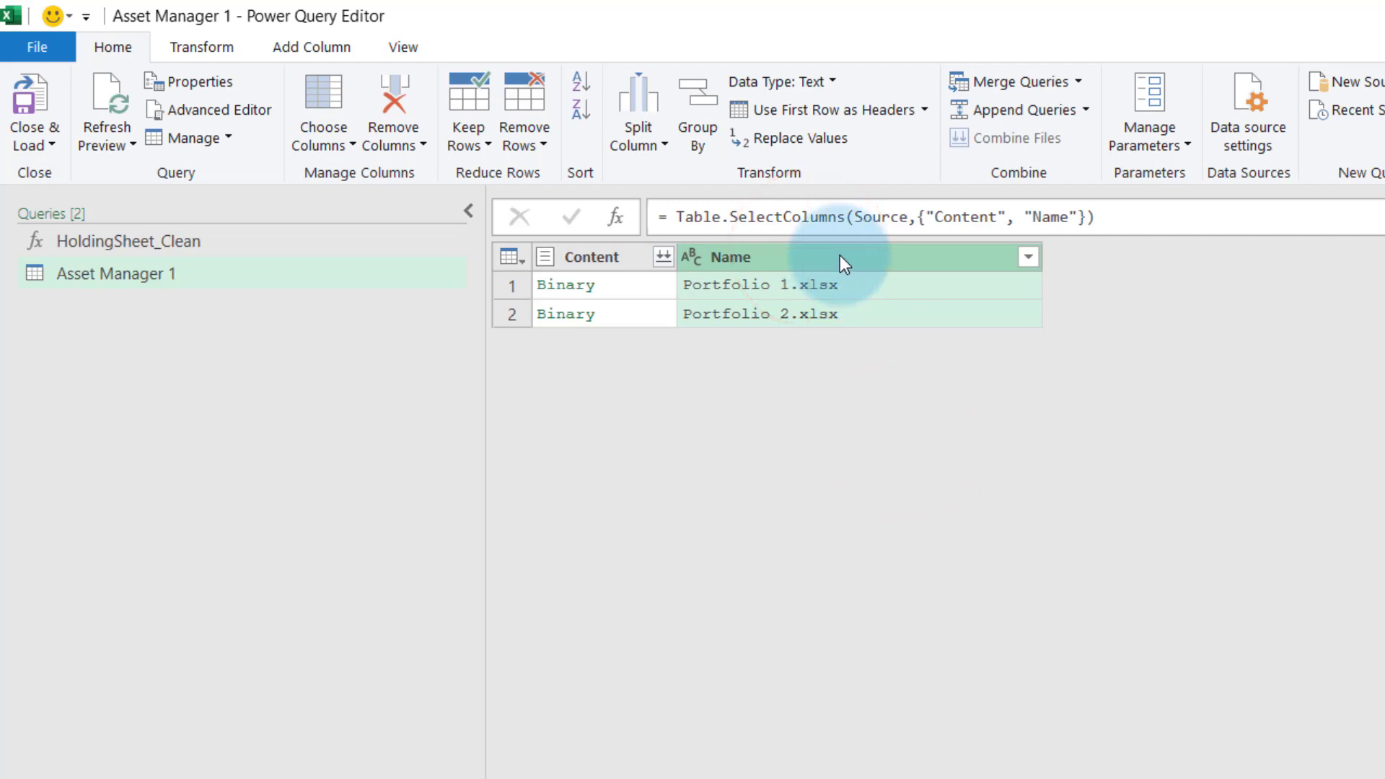
pyautogui.click(839, 254)
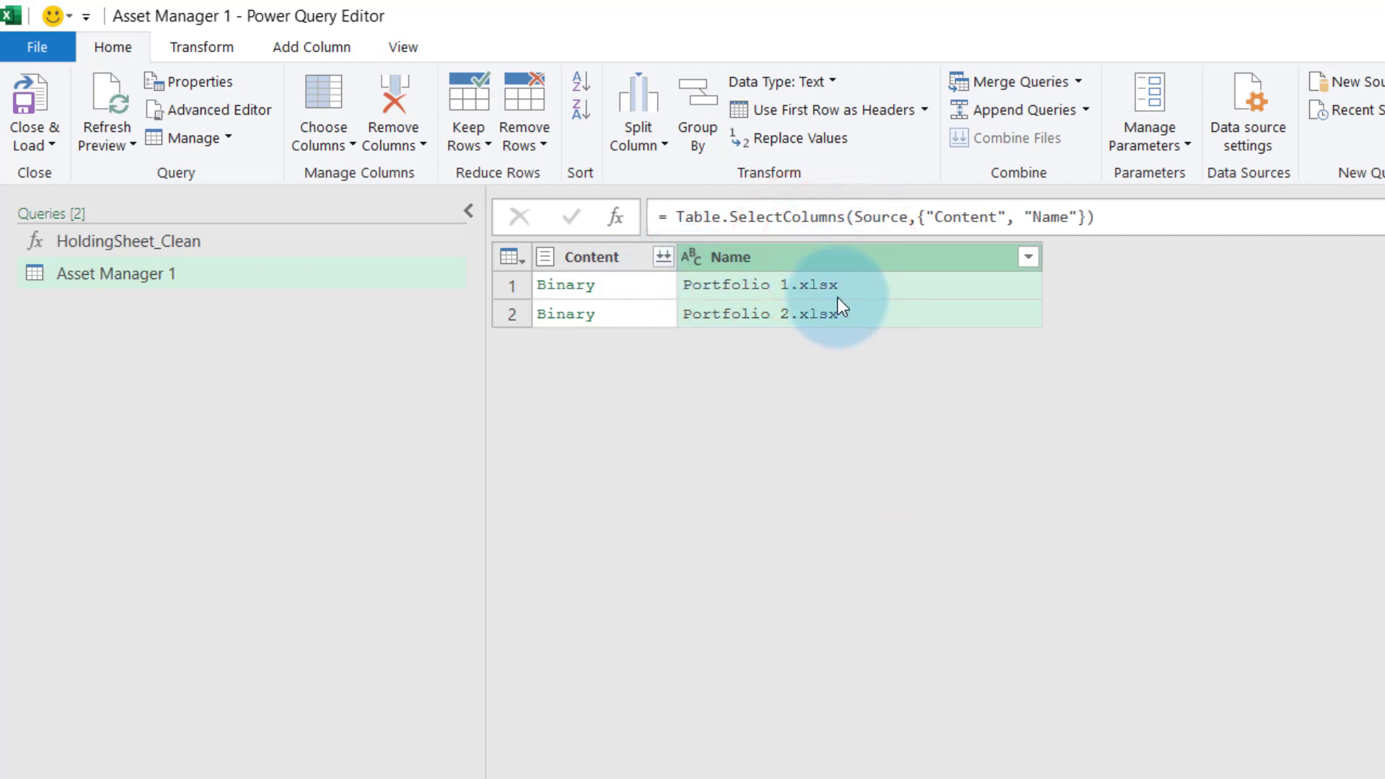
pyautogui.click(231, 49)
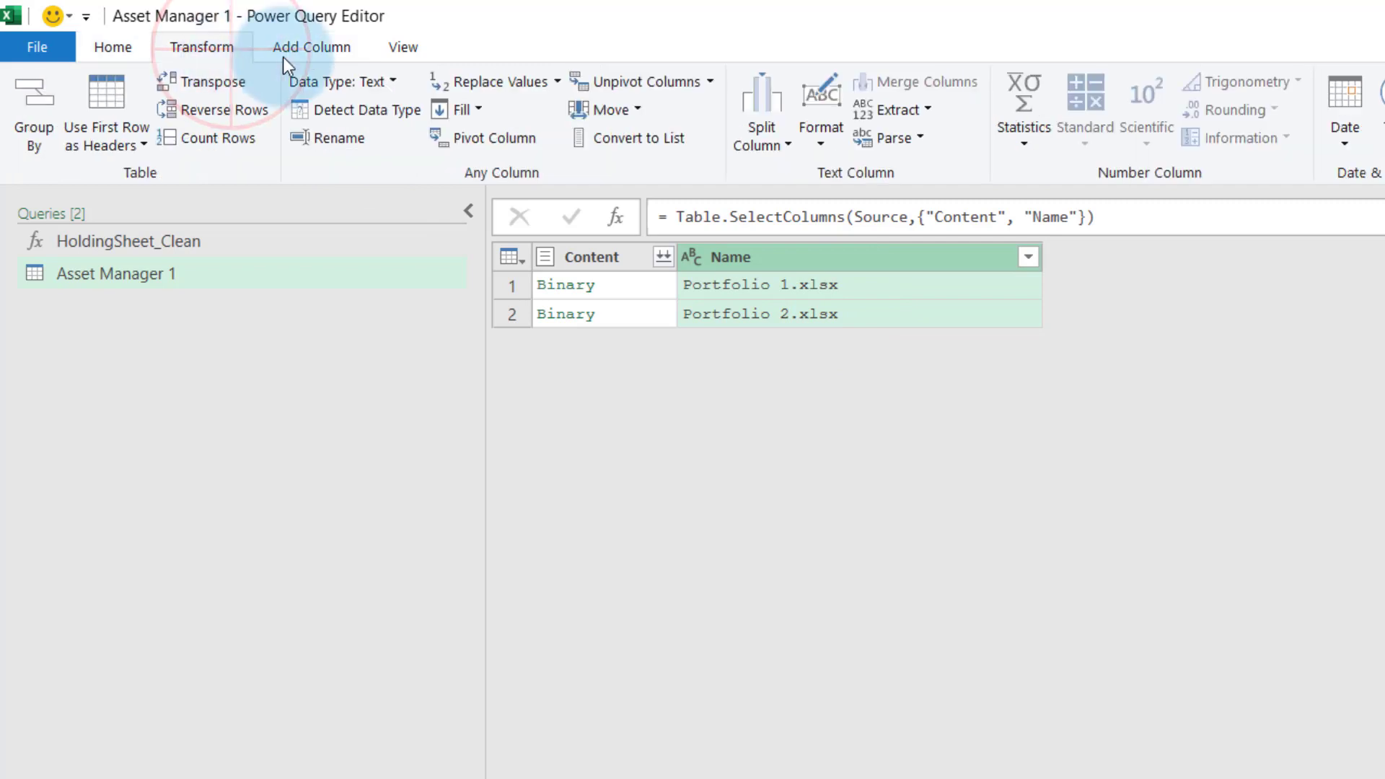
pyautogui.click(925, 110)
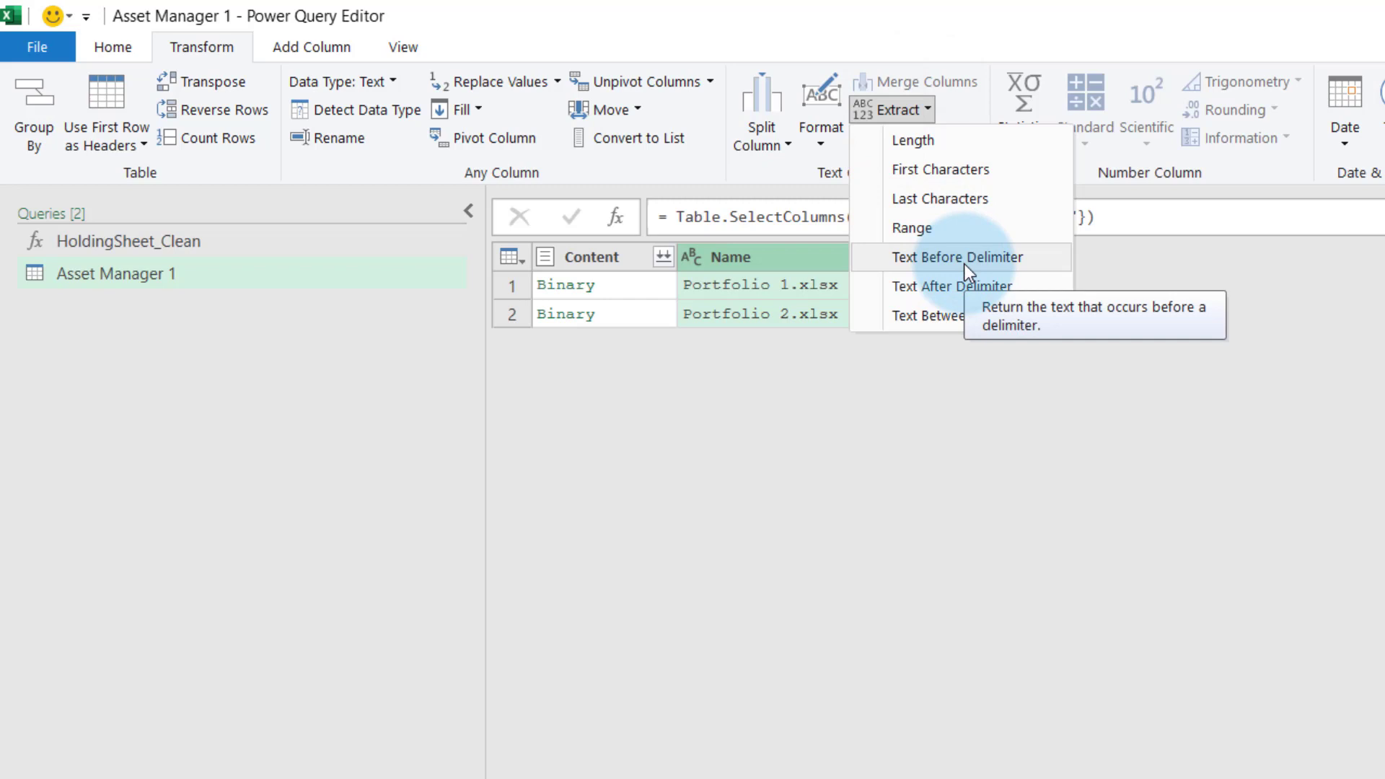
pyautogui.click(964, 258)
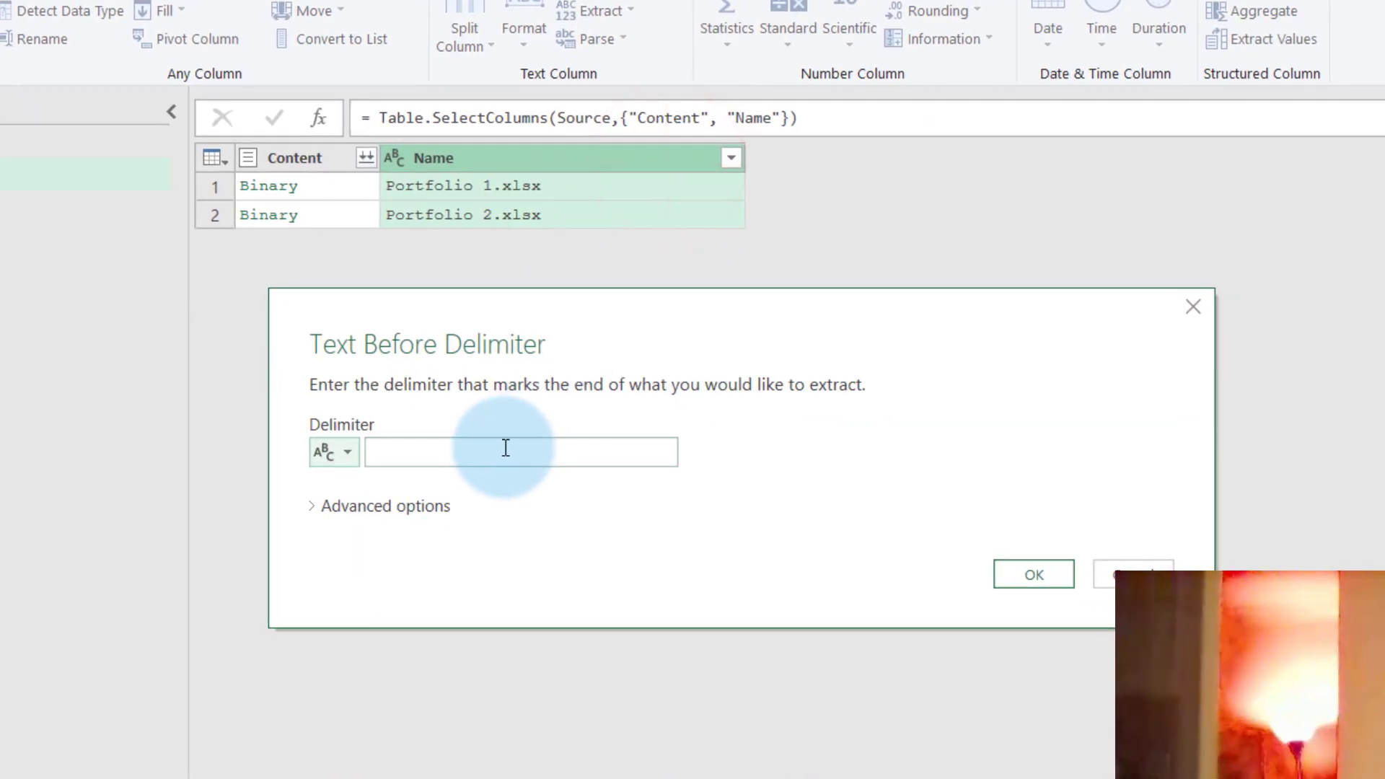
pyautogui.click(505, 448)
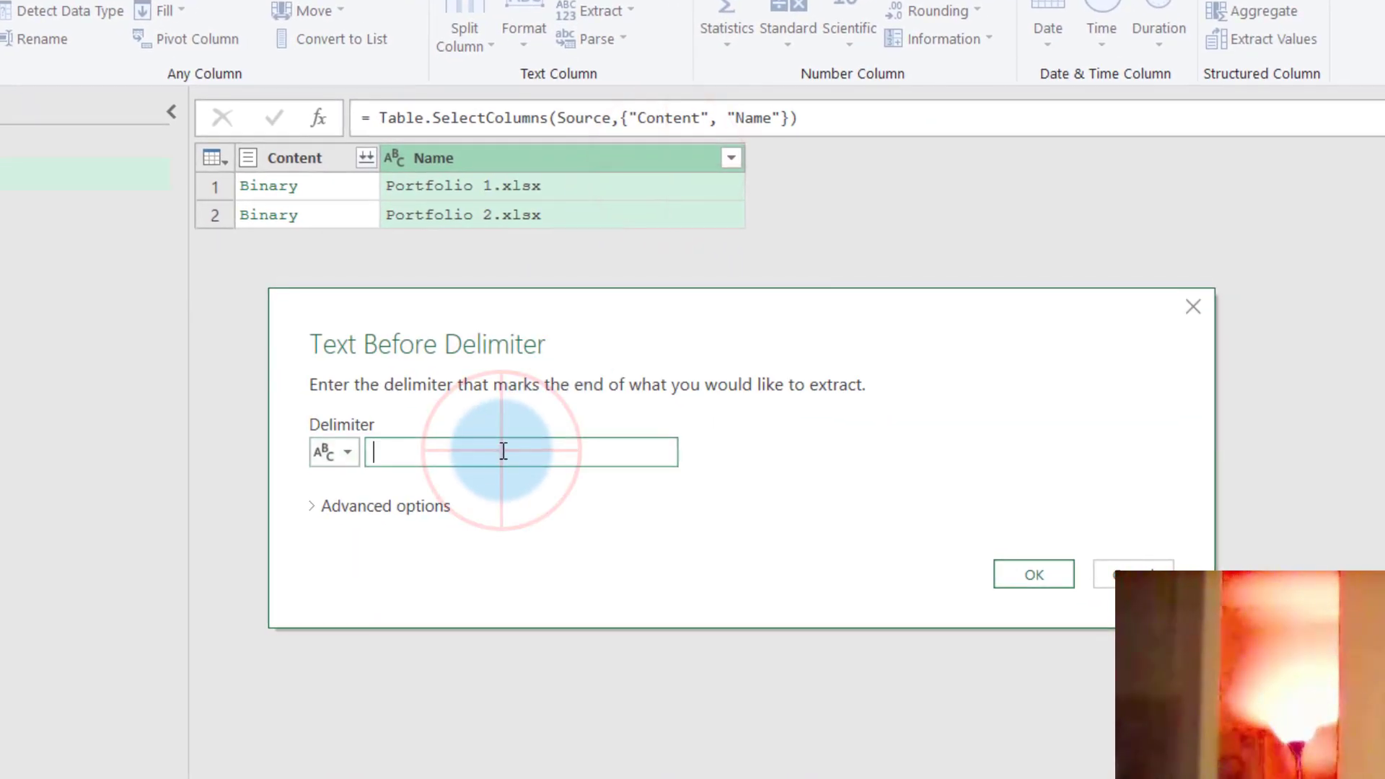
pyautogui.write('.')
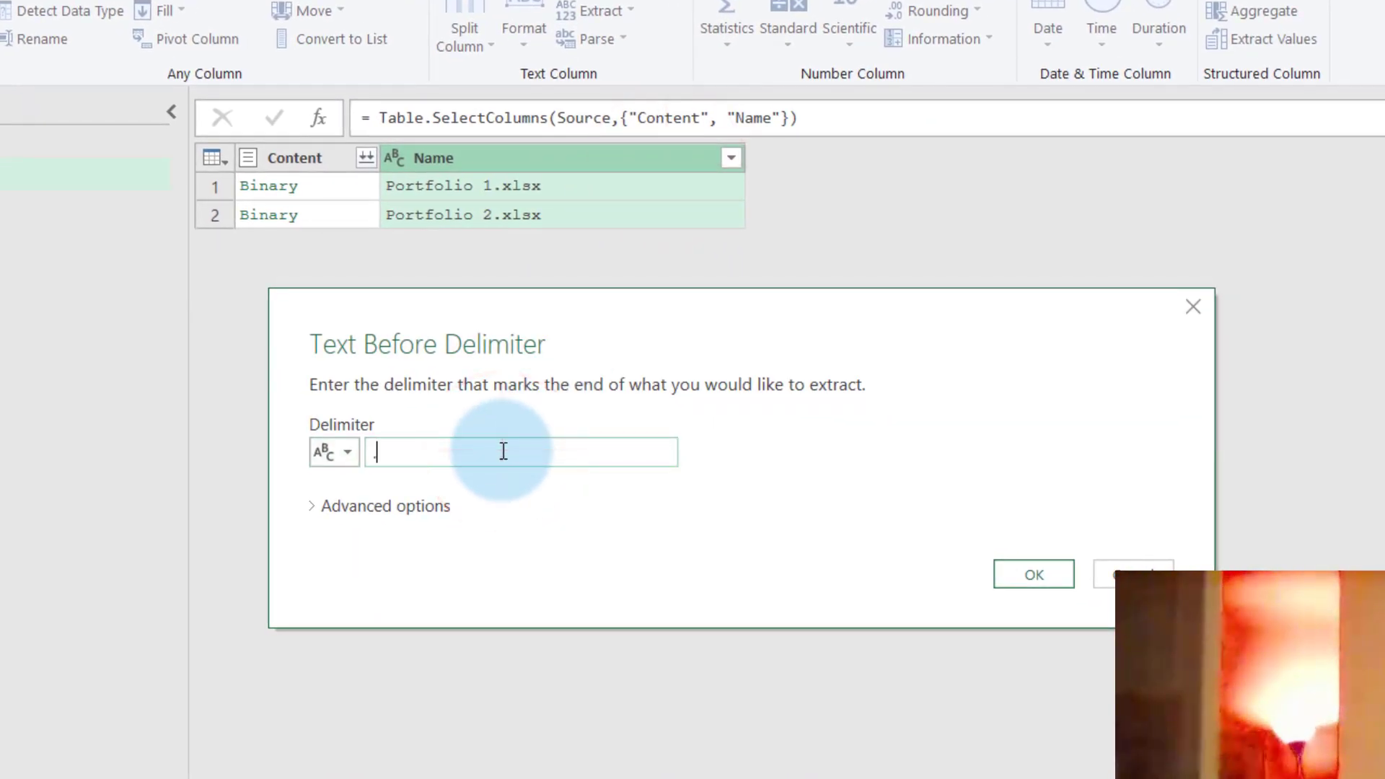
pyautogui.click(1036, 580)
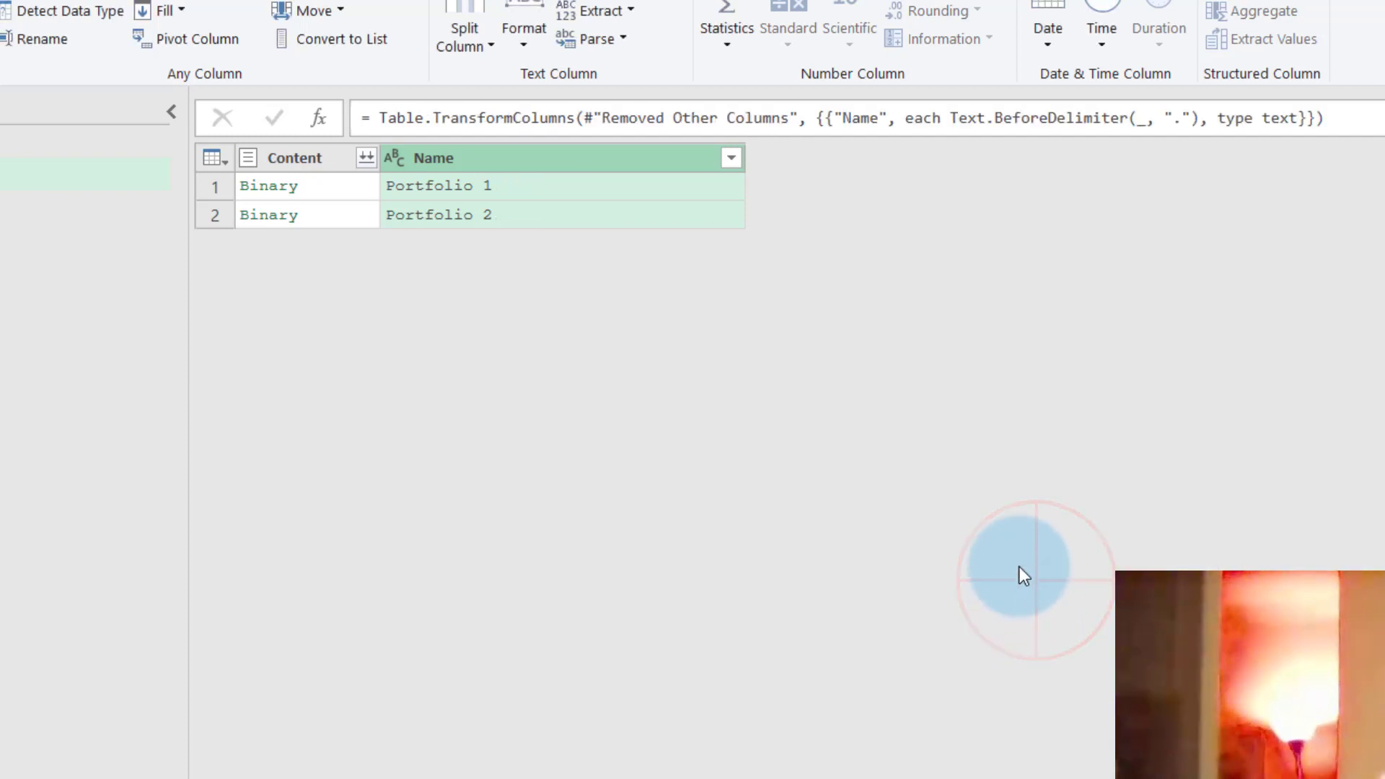
# Rename the Name column as WorkbookName_PortfolioName in the Asset Manager 1 query
pyautogui.doubleClick(470, 163)
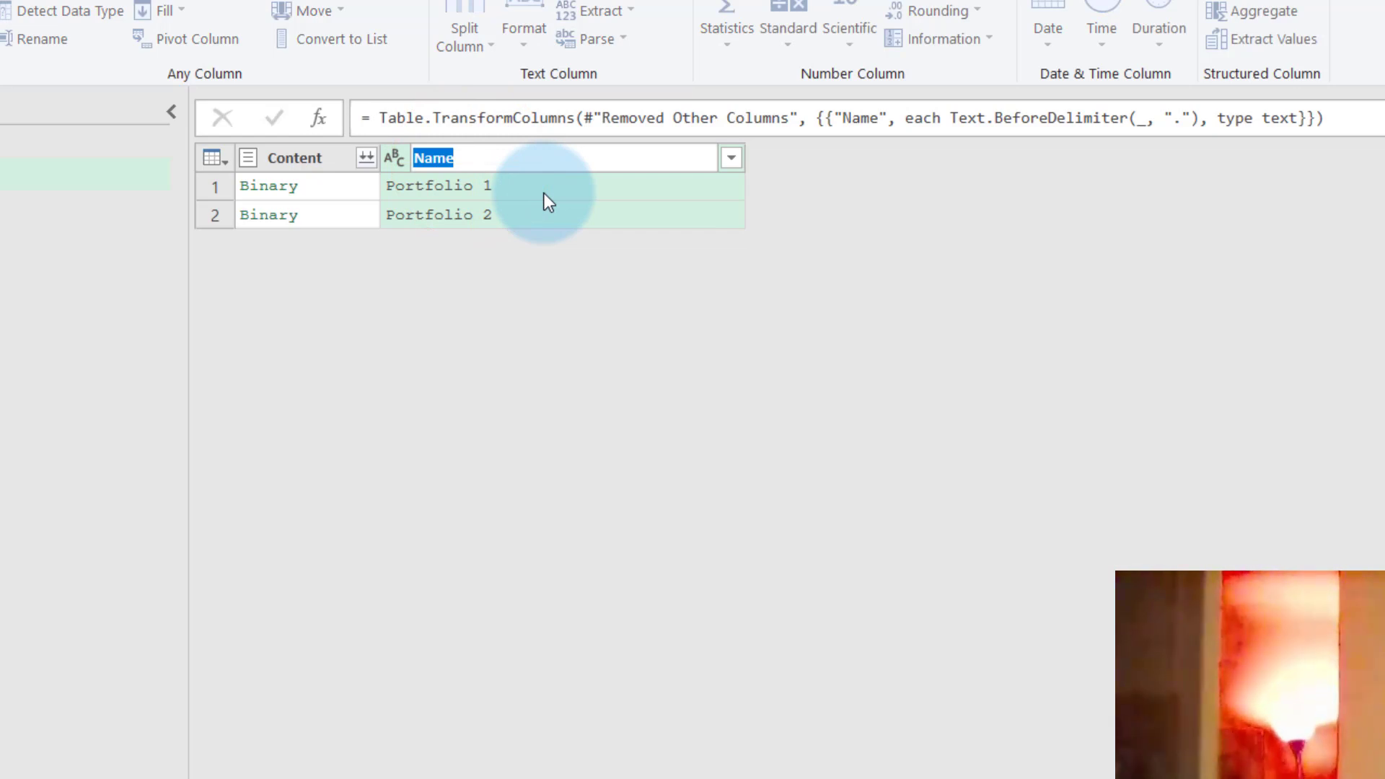
pyautogui.write('Workb')
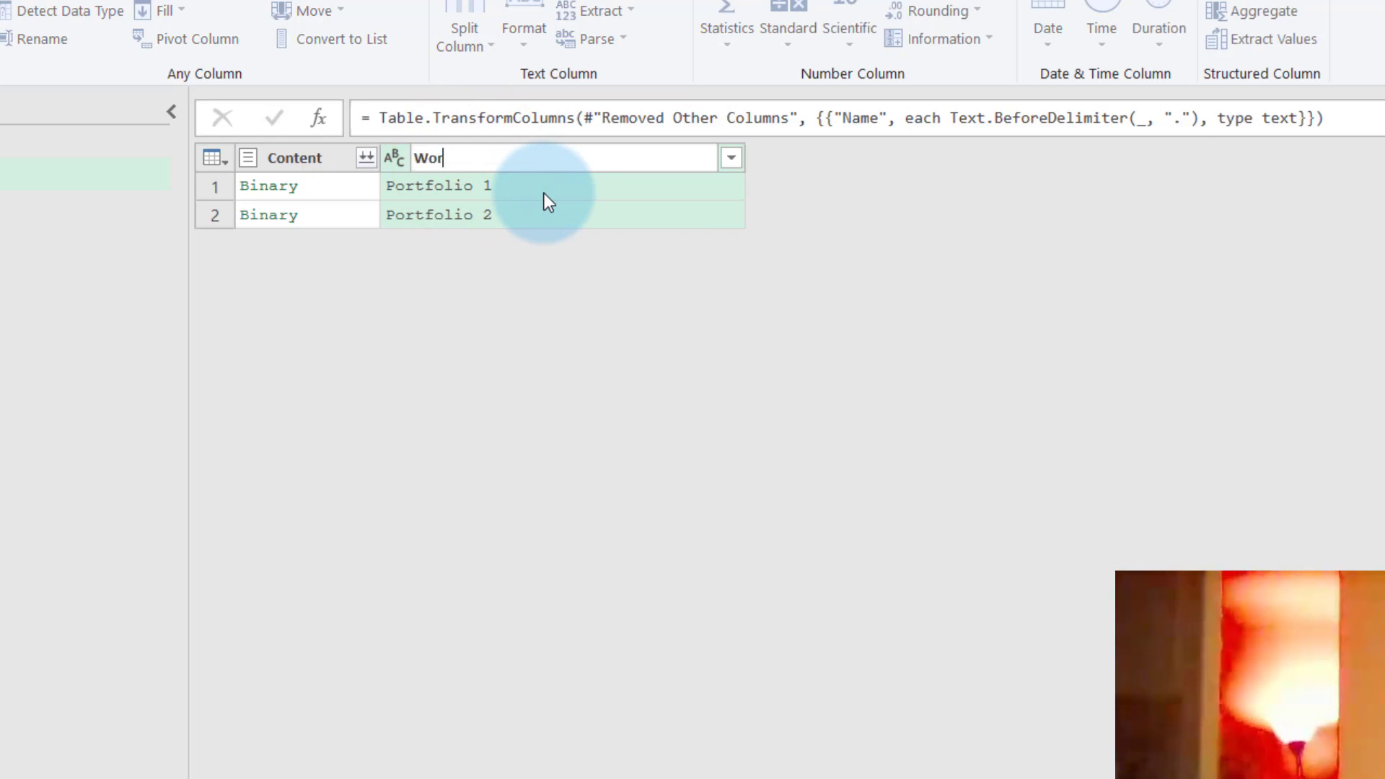
pyautogui.write('ook')
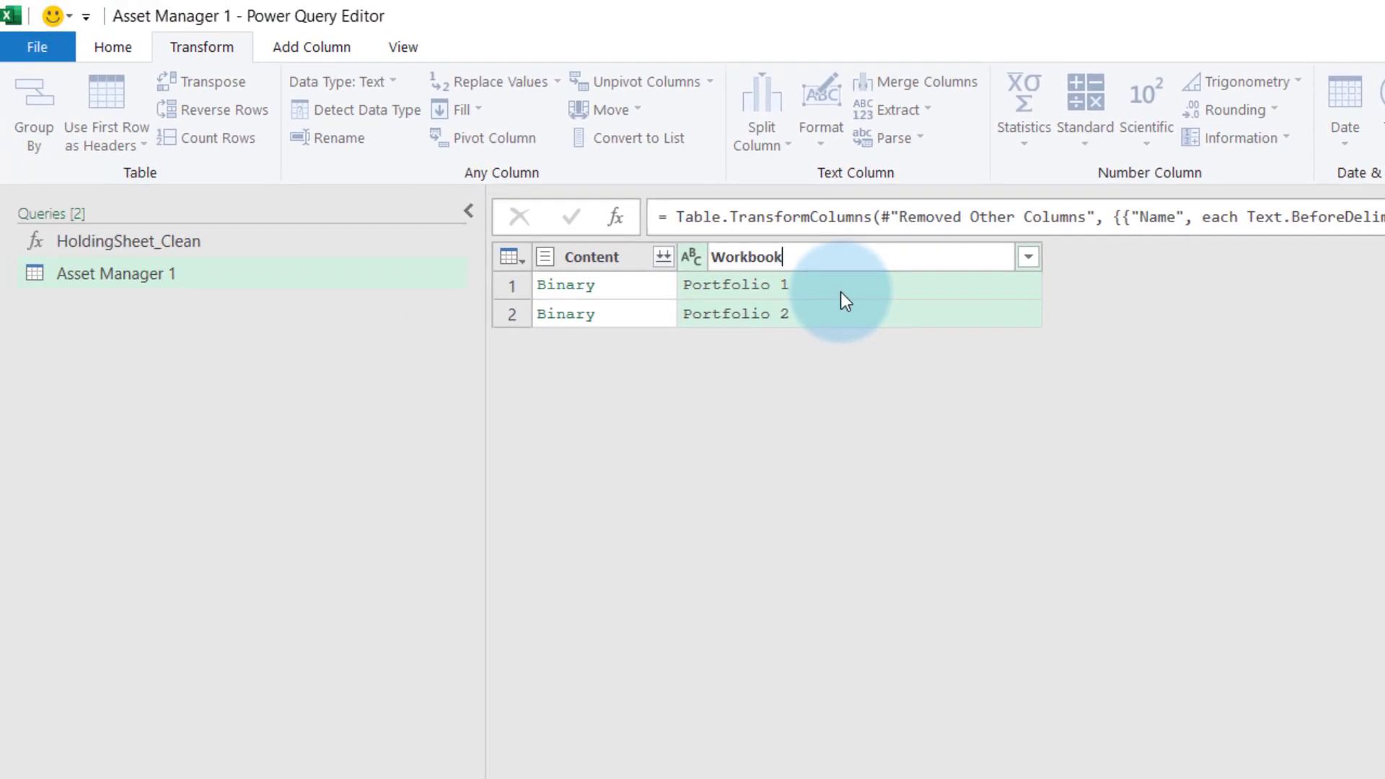
pyautogui.write('Name')
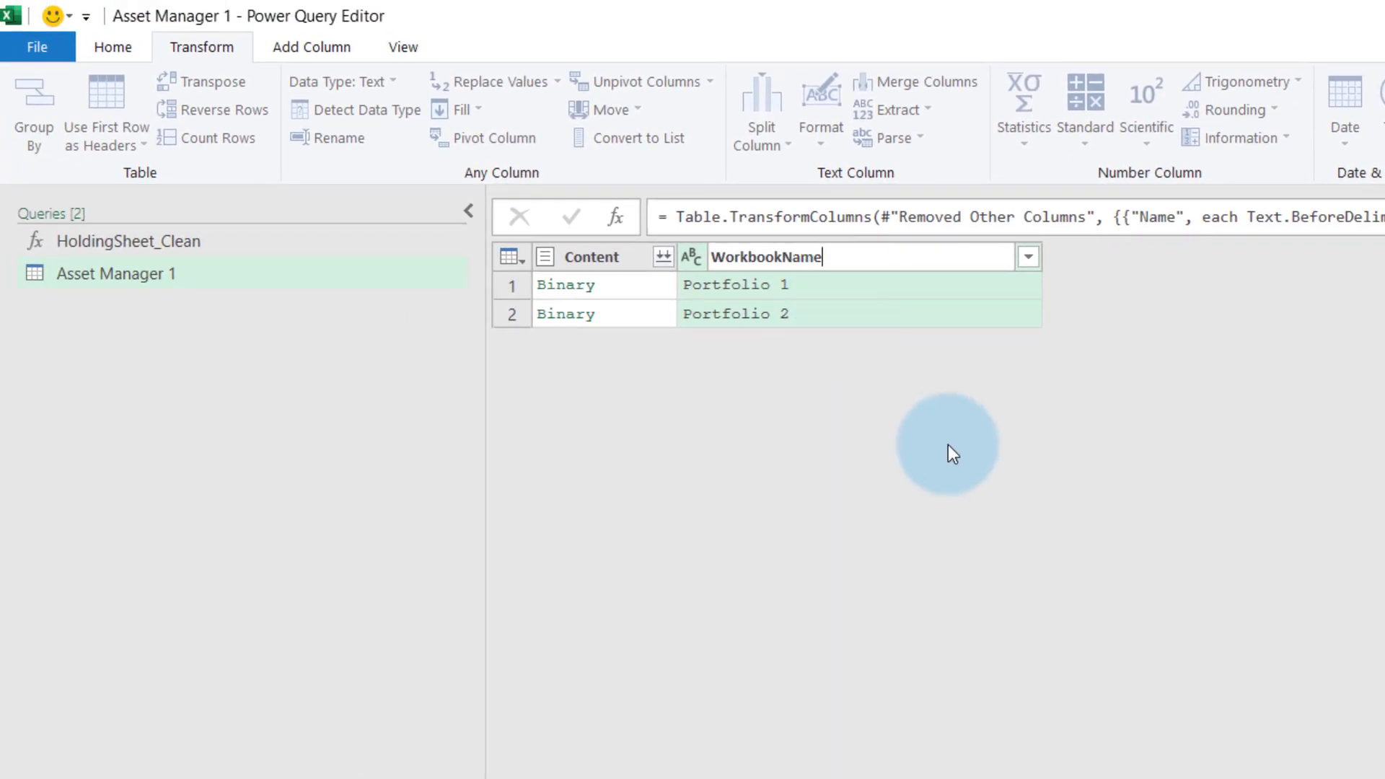
pyautogui.write('_PortfolioName')
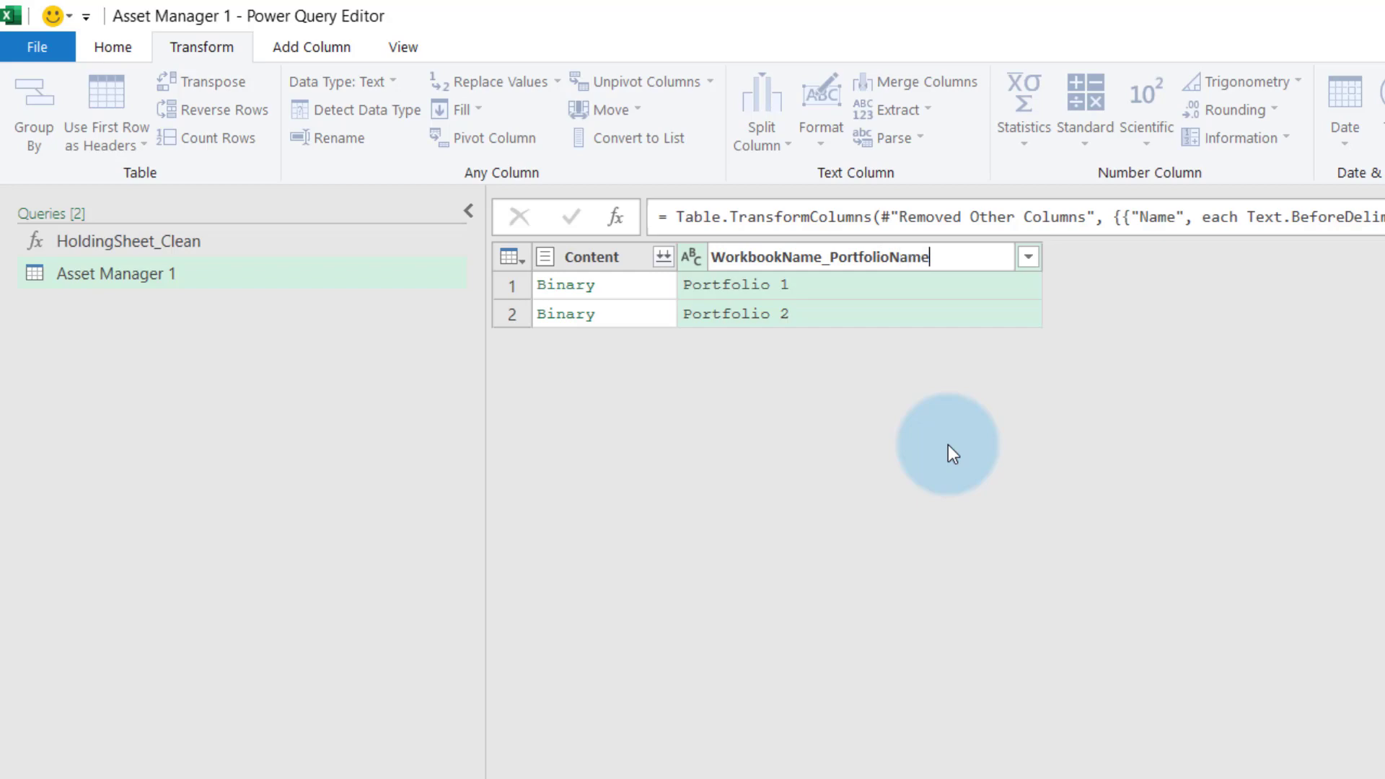
pyautogui.click(948, 445)
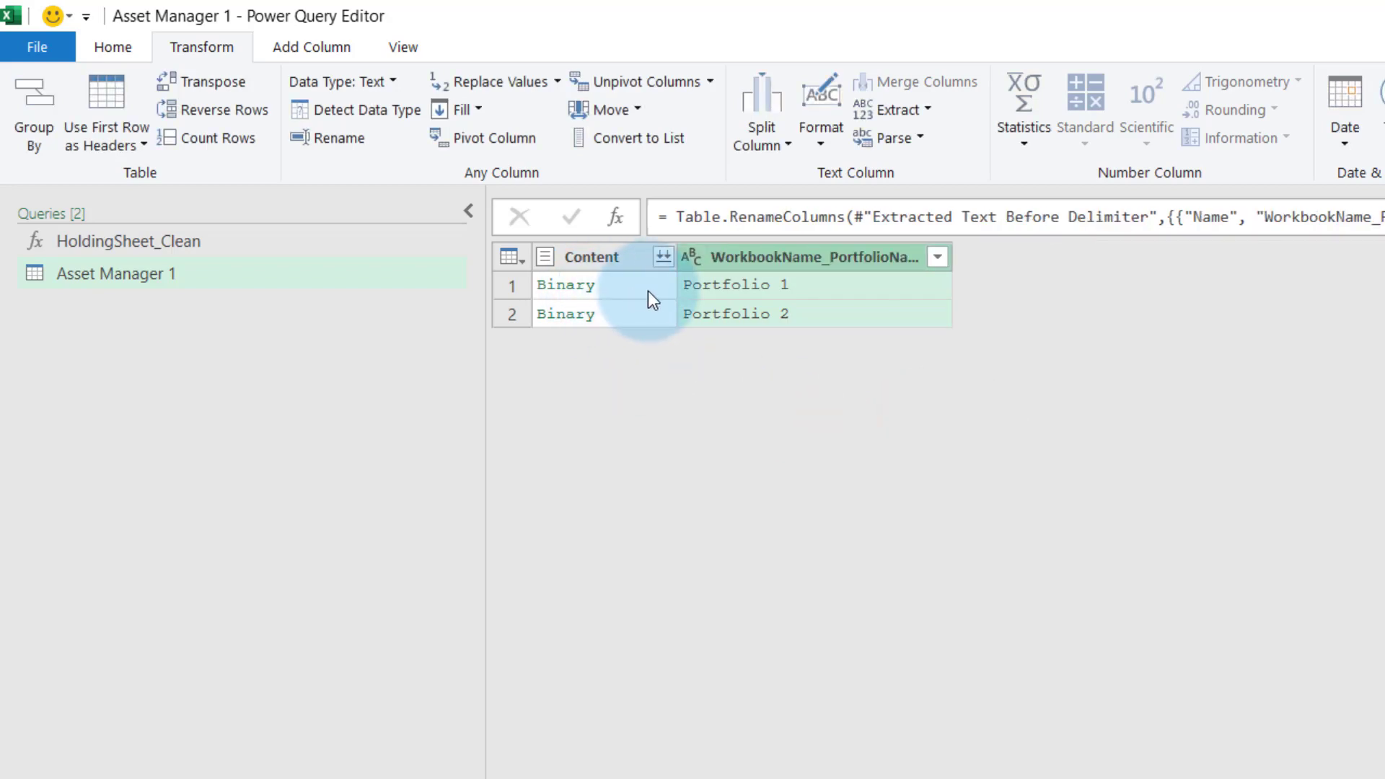
# Preview the files behind the two Binary values in the Content column
pyautogui.click(649, 293)
pyautogui.click(596, 296)
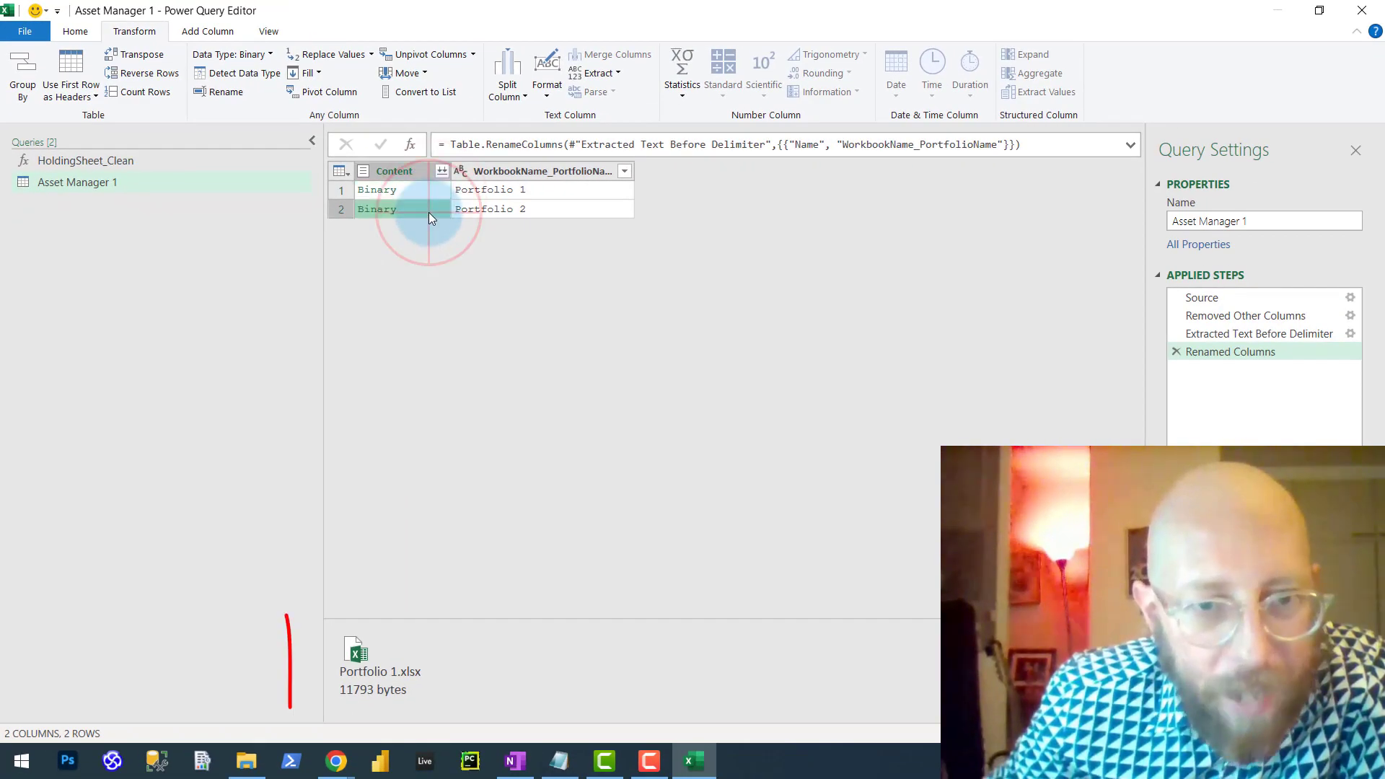
pyautogui.click(422, 185)
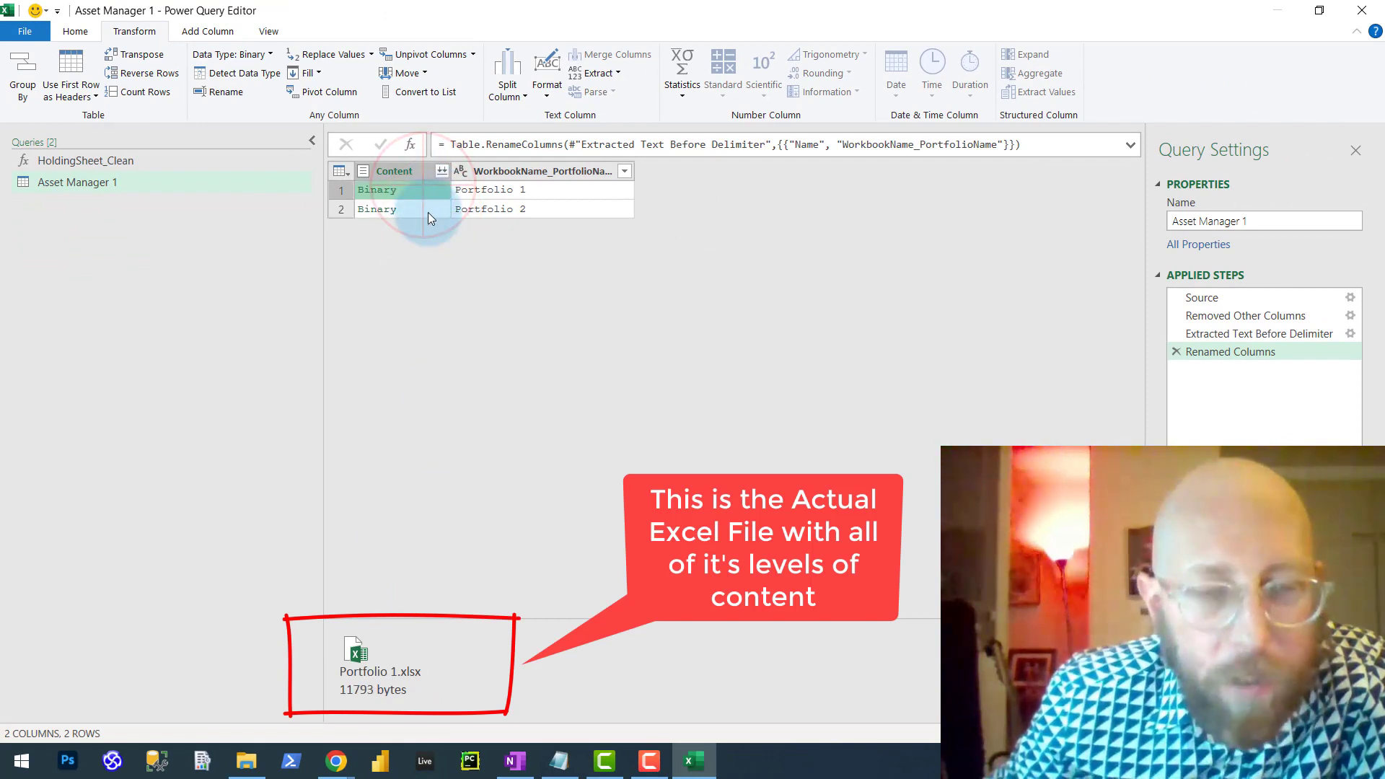
pyautogui.click(426, 212)
pyautogui.click(426, 188)
pyautogui.click(434, 206)
pyautogui.click(430, 189)
pyautogui.click(435, 203)
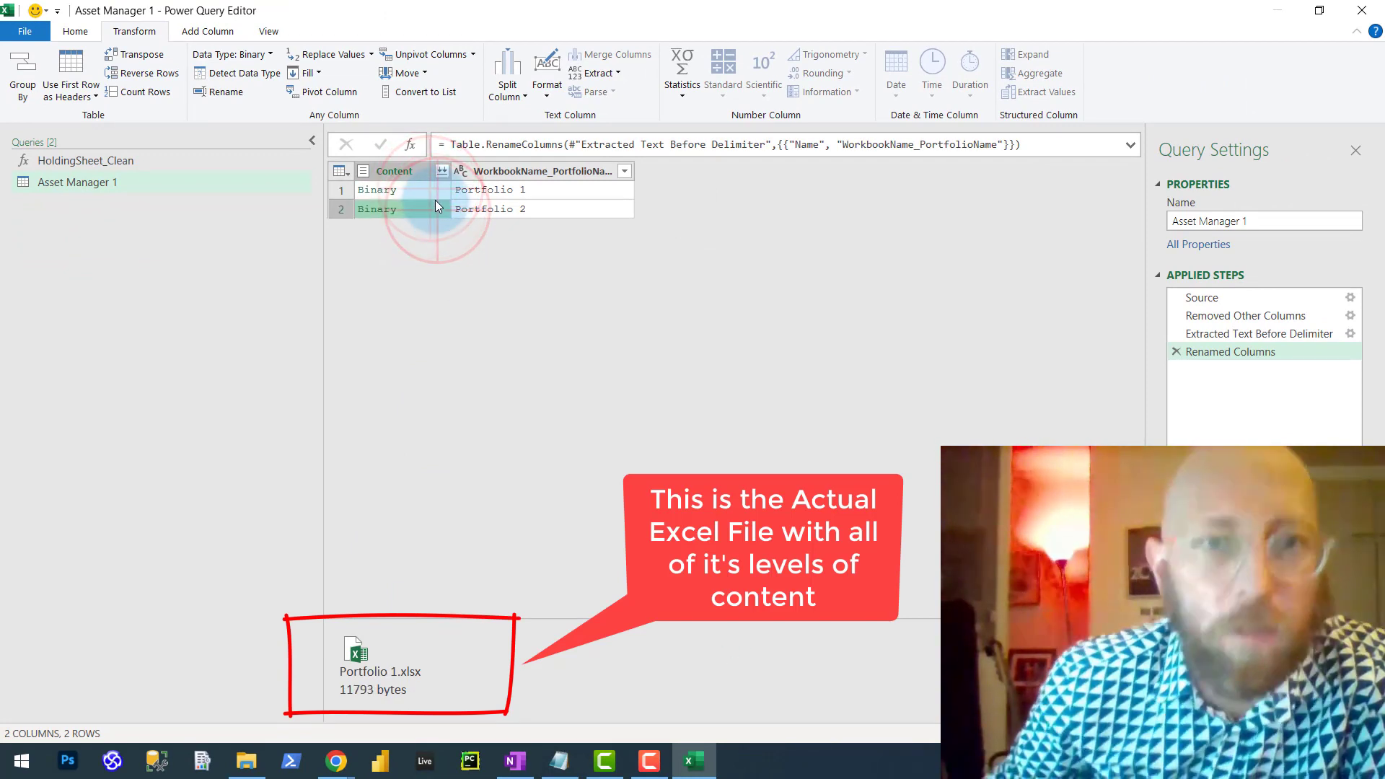
pyautogui.click(434, 192)
pyautogui.click(434, 202)
pyautogui.click(430, 188)
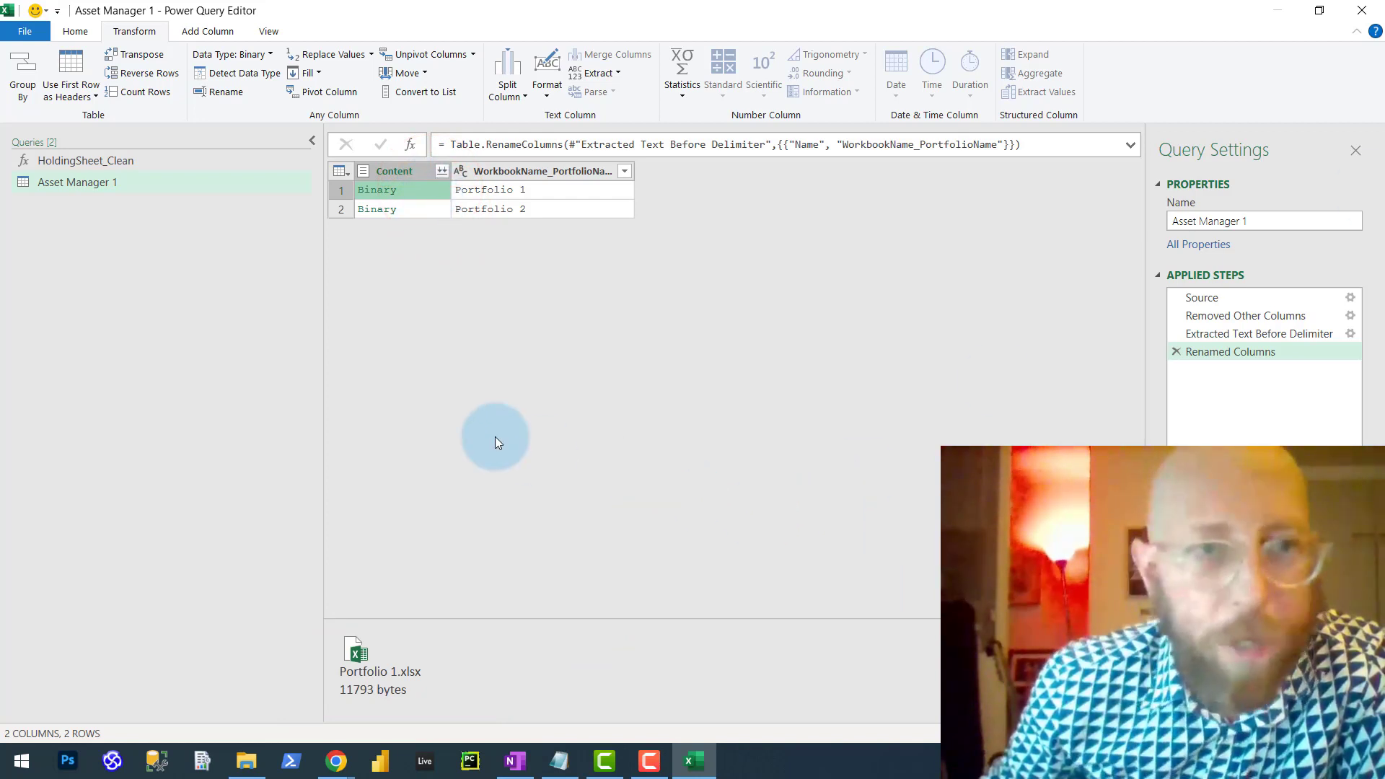
# Add a custom column ExcelObject with the formula Excel.Workbook([Content], false), and remove the Content column
pyautogui.click(184, 31)
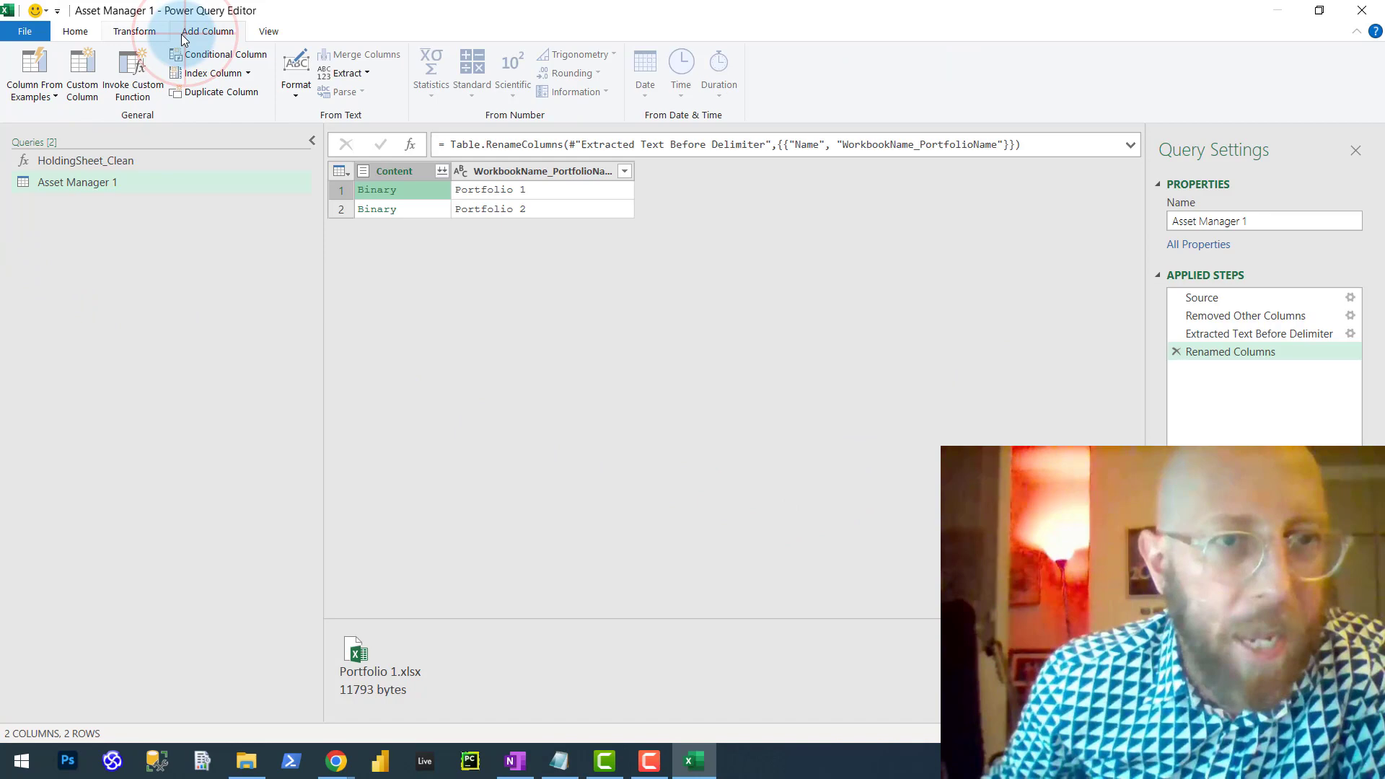
pyautogui.click(83, 72)
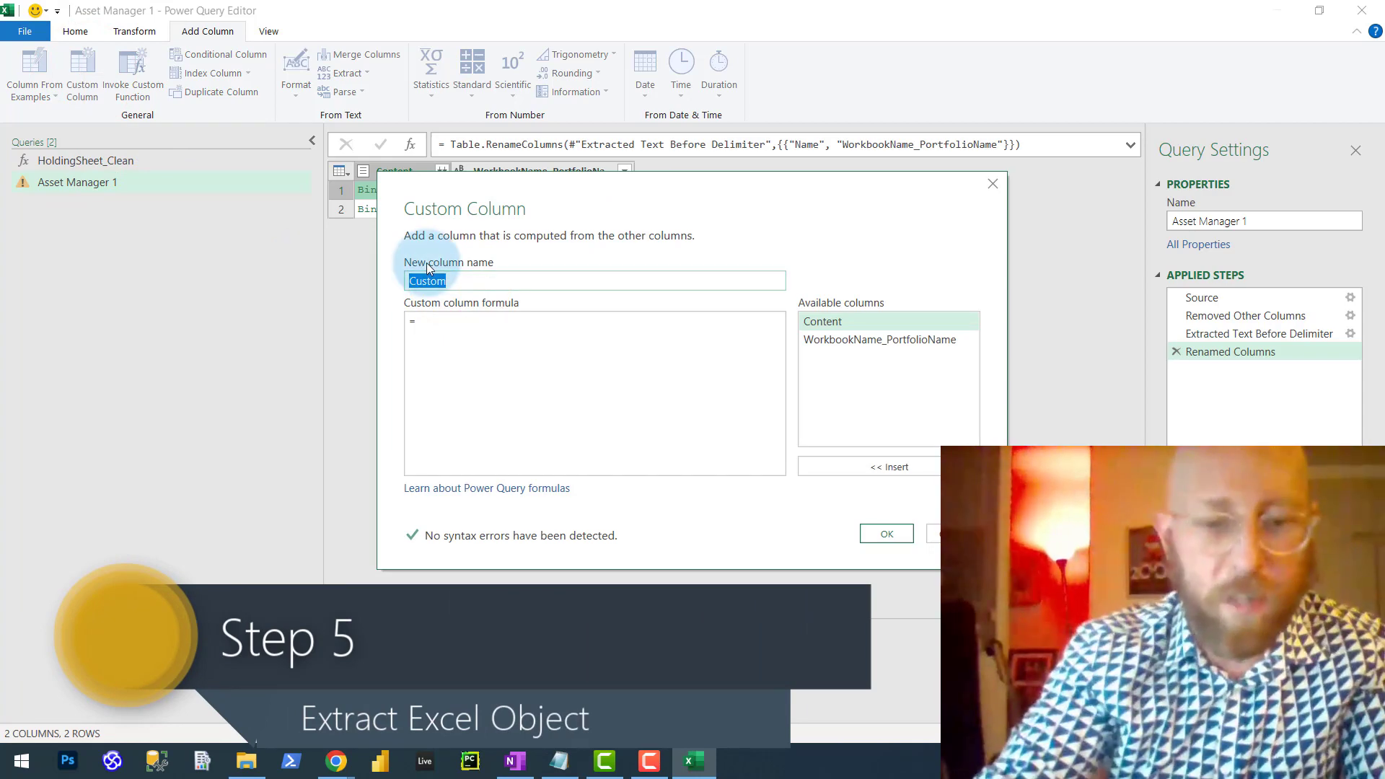
pyautogui.write('ExcelObject')
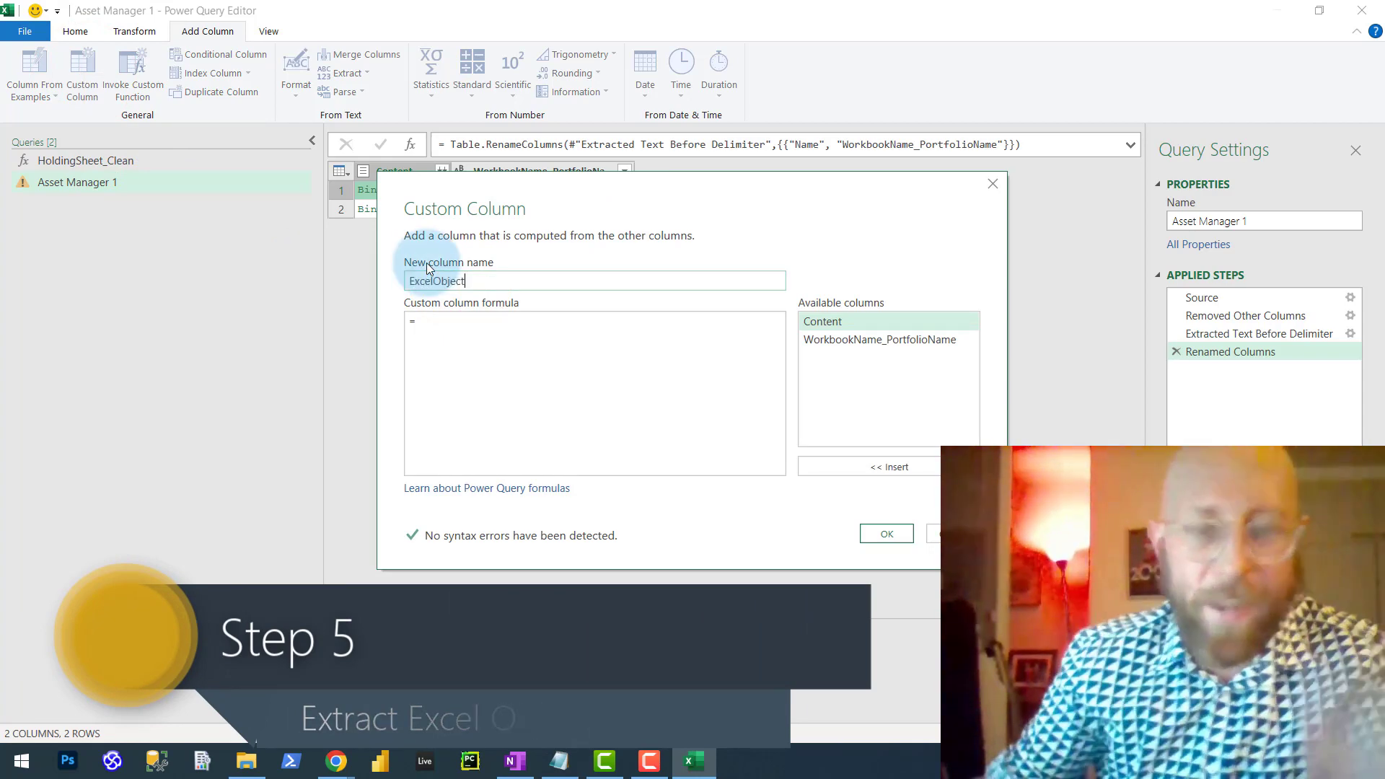
pyautogui.moveTo(532, 184); pyautogui.dragTo(684, 157)
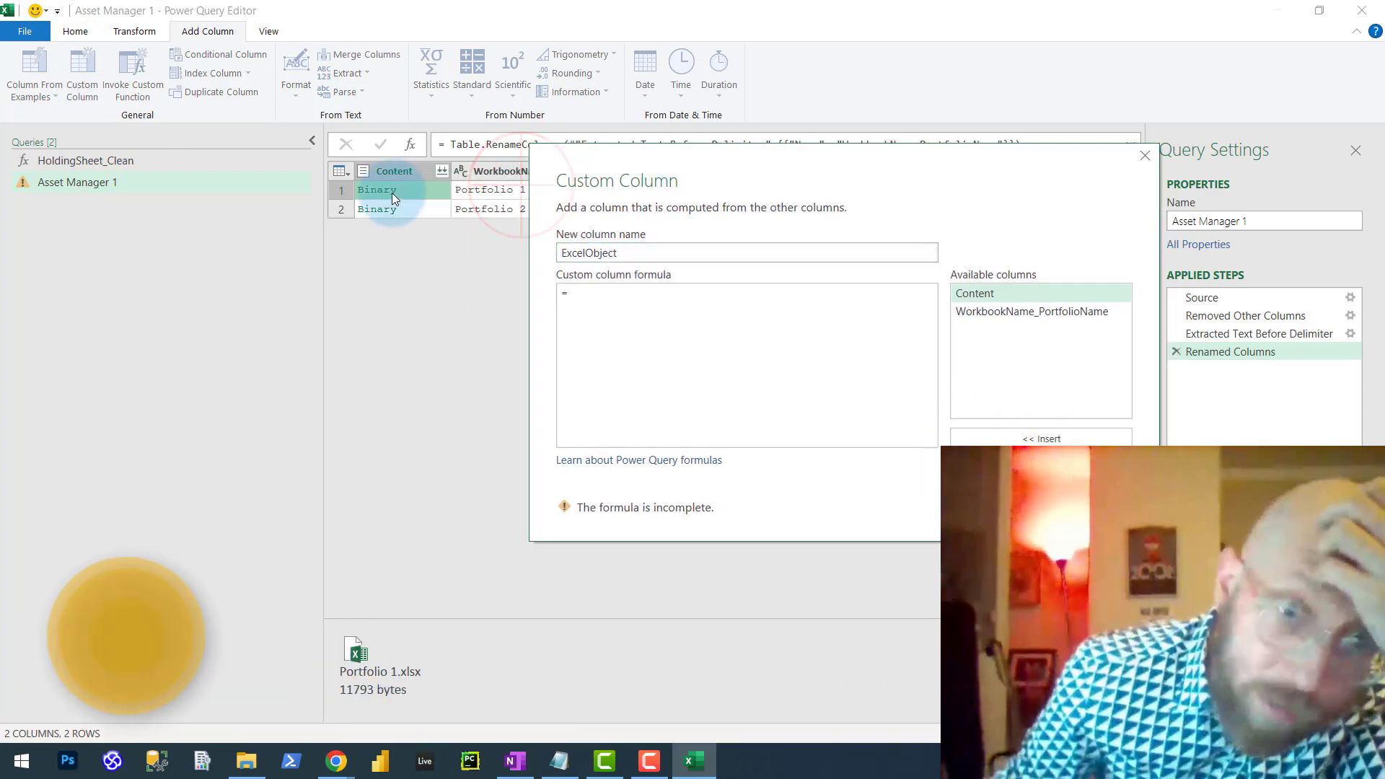
pyautogui.click(587, 291)
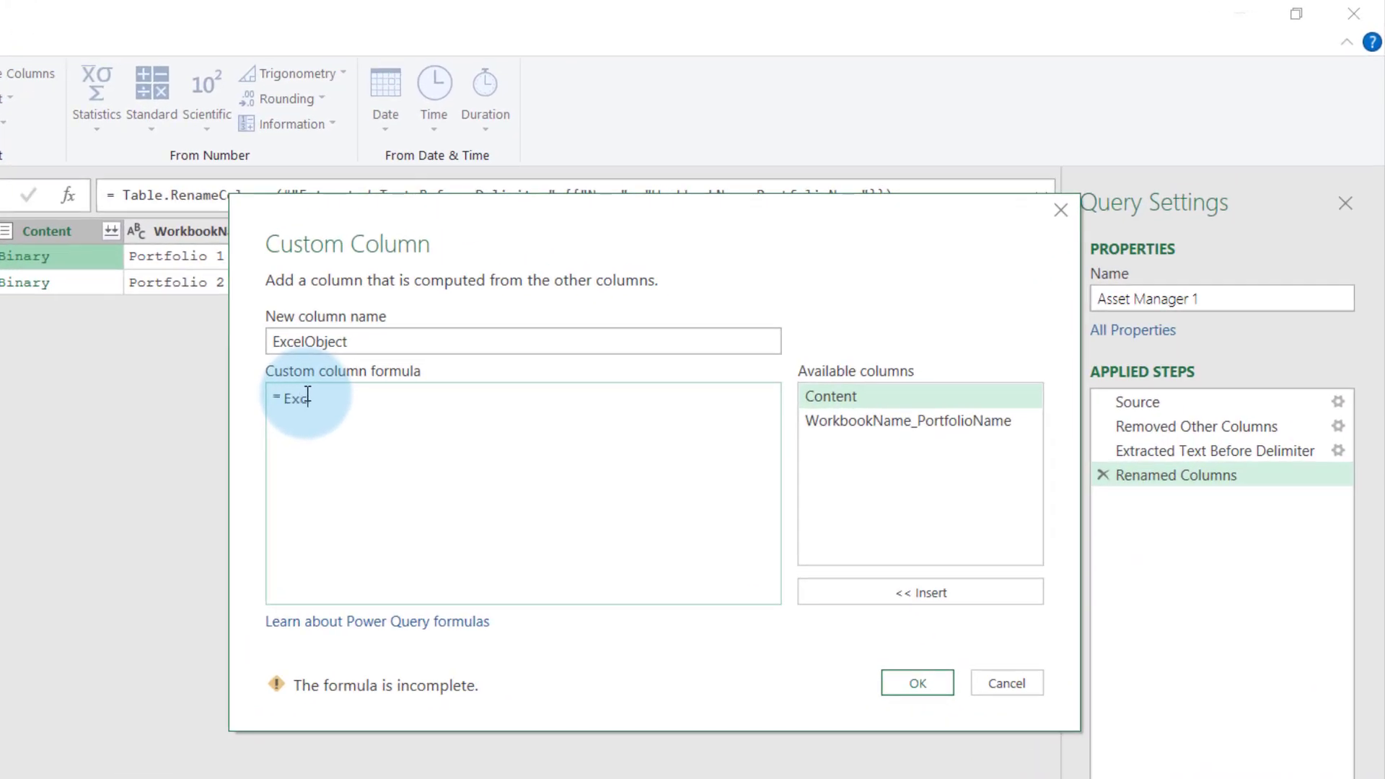
pyautogui.write('Excel.')
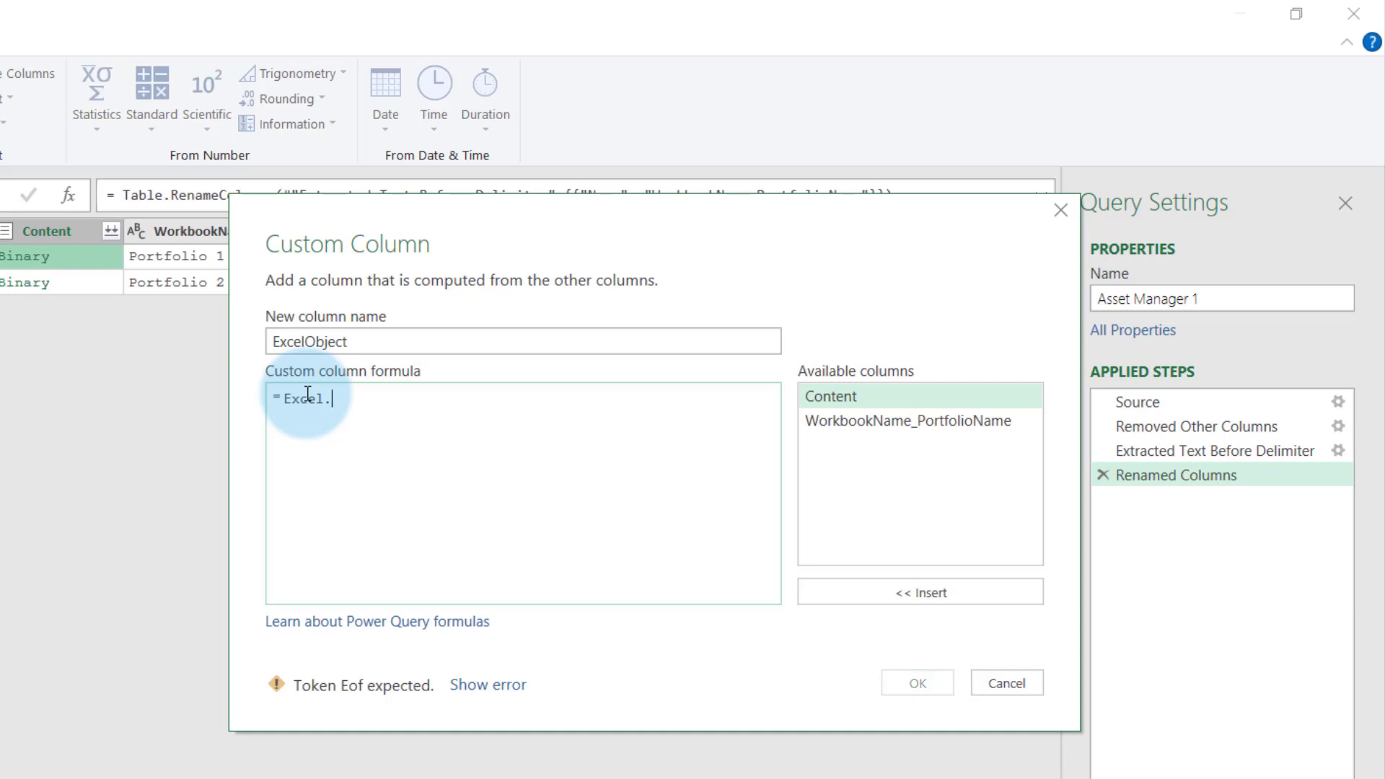
pyautogui.write('Workbook')
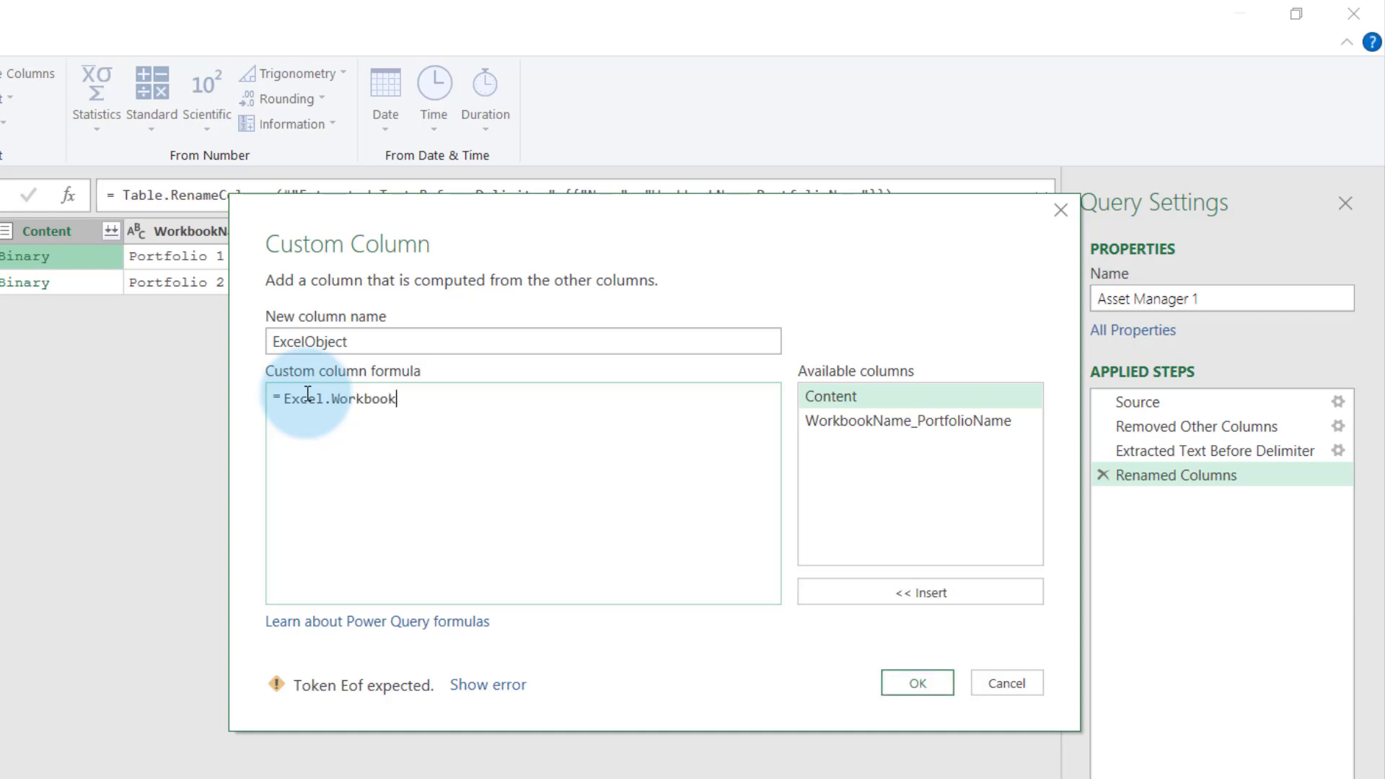
pyautogui.write('(')
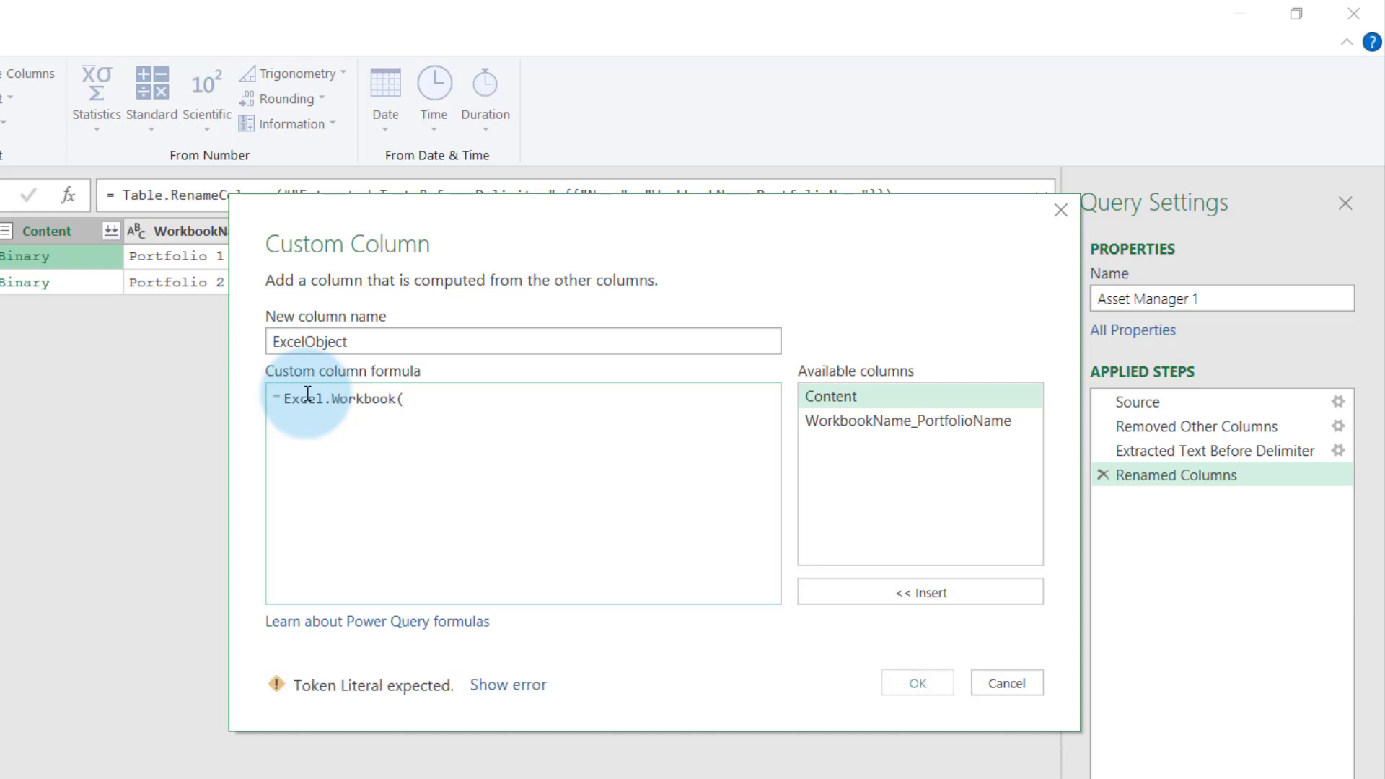
pyautogui.doubleClick(858, 401)
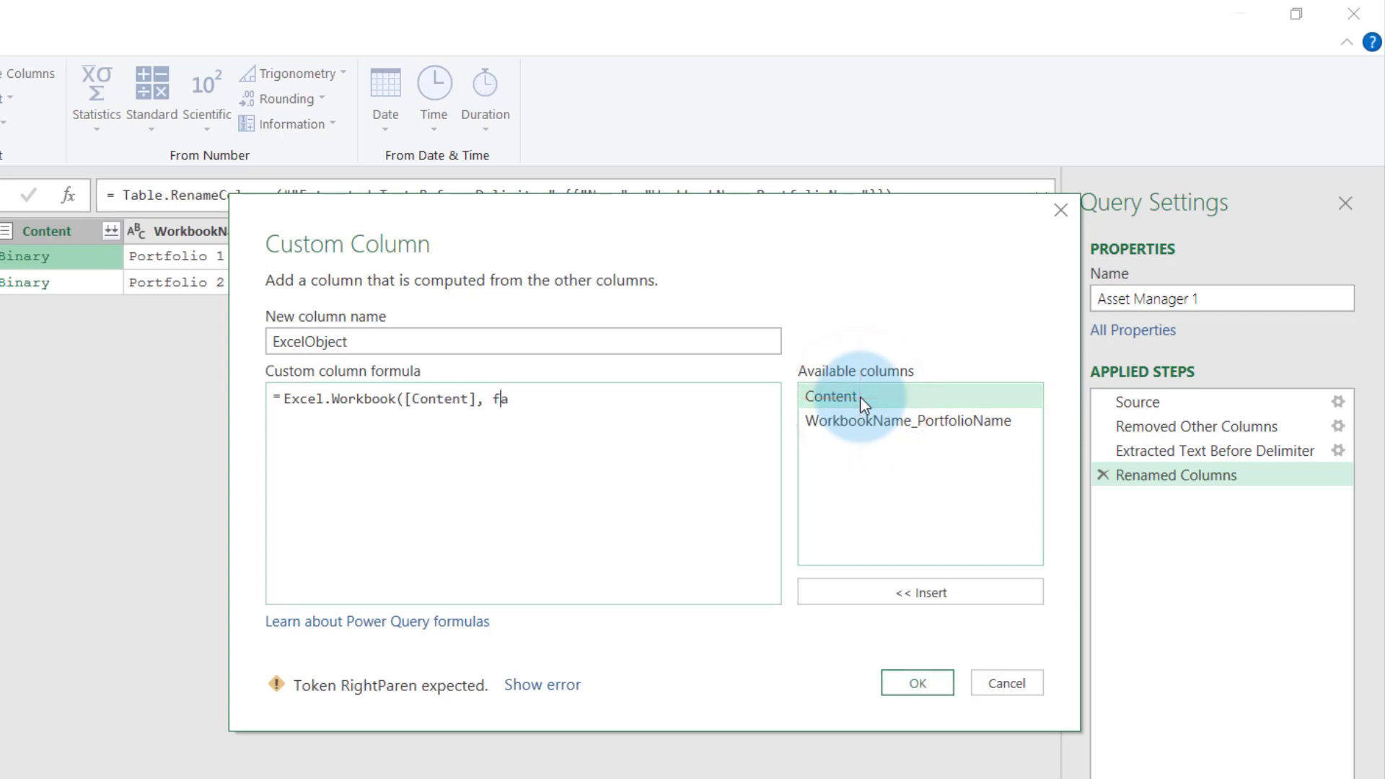
pyautogui.write(', false)')
pyautogui.click(919, 679)
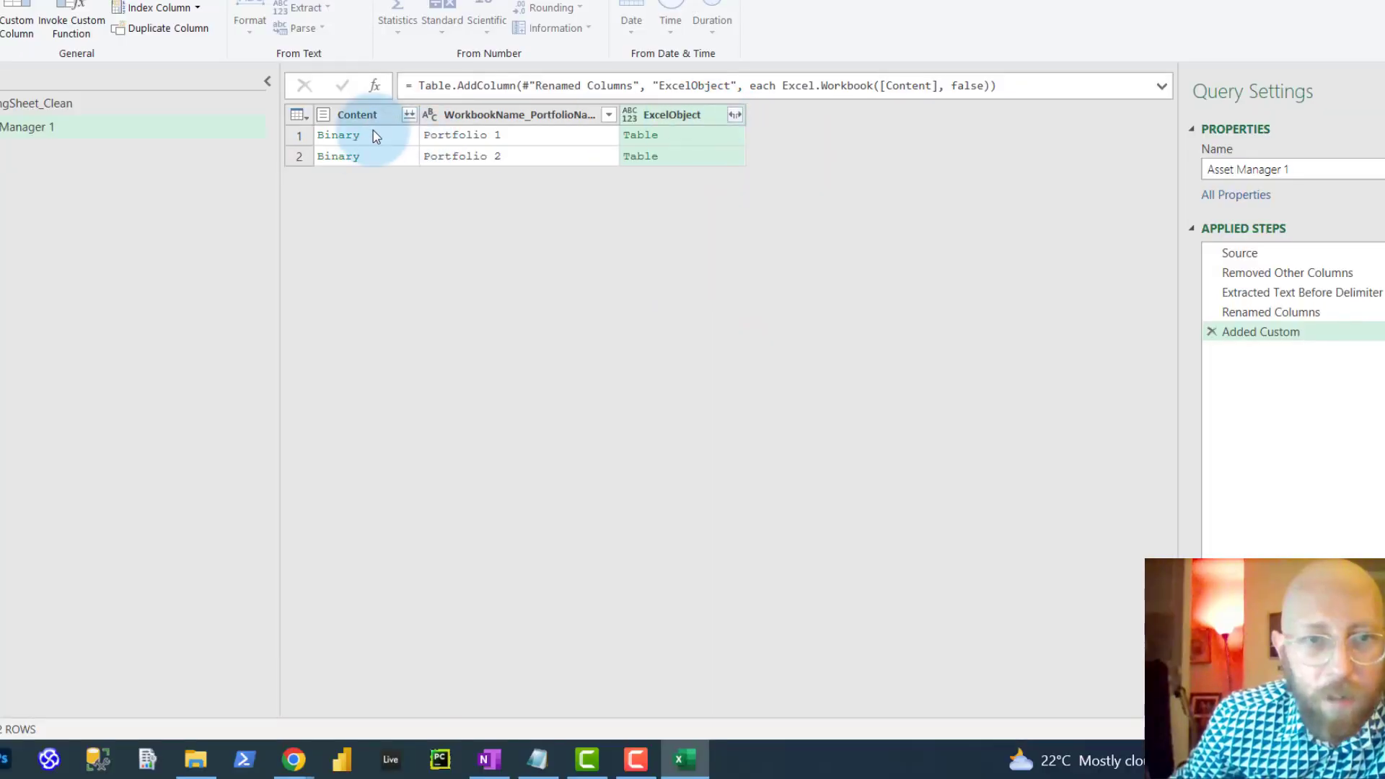
pyautogui.rightClick(369, 119)
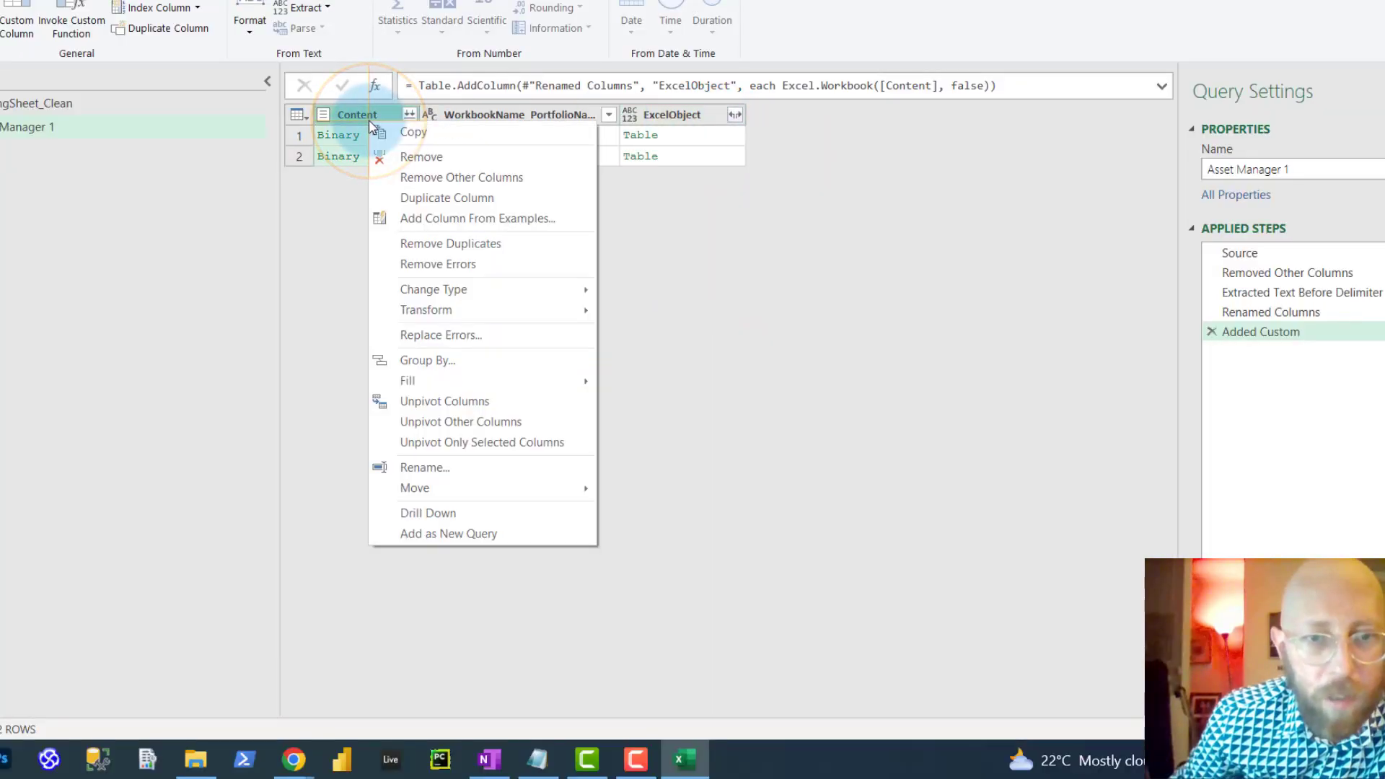
pyautogui.click(413, 158)
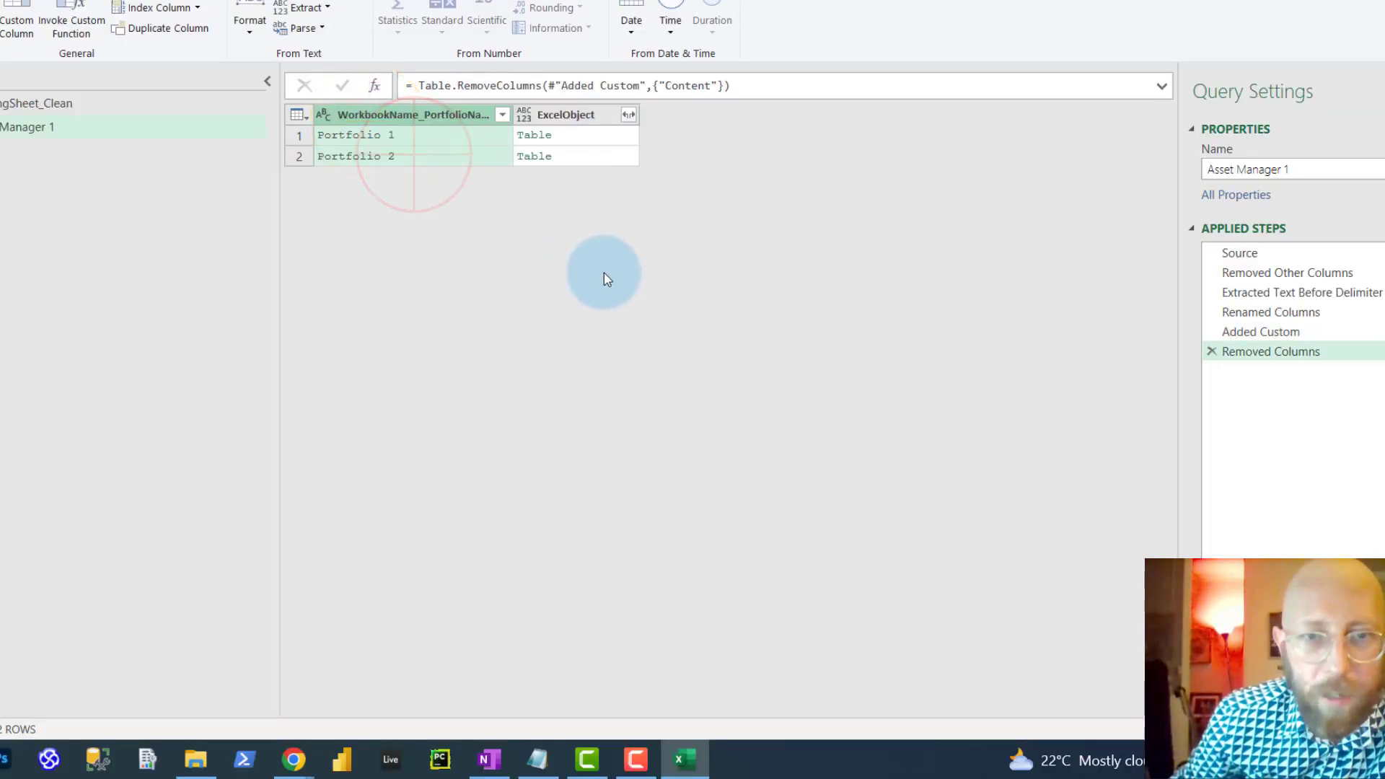
# Expand only Name and Data from the ExcelObject column without the original name prefix, and rename Name as SheetName_HoldingDate
pyautogui.click(628, 114)
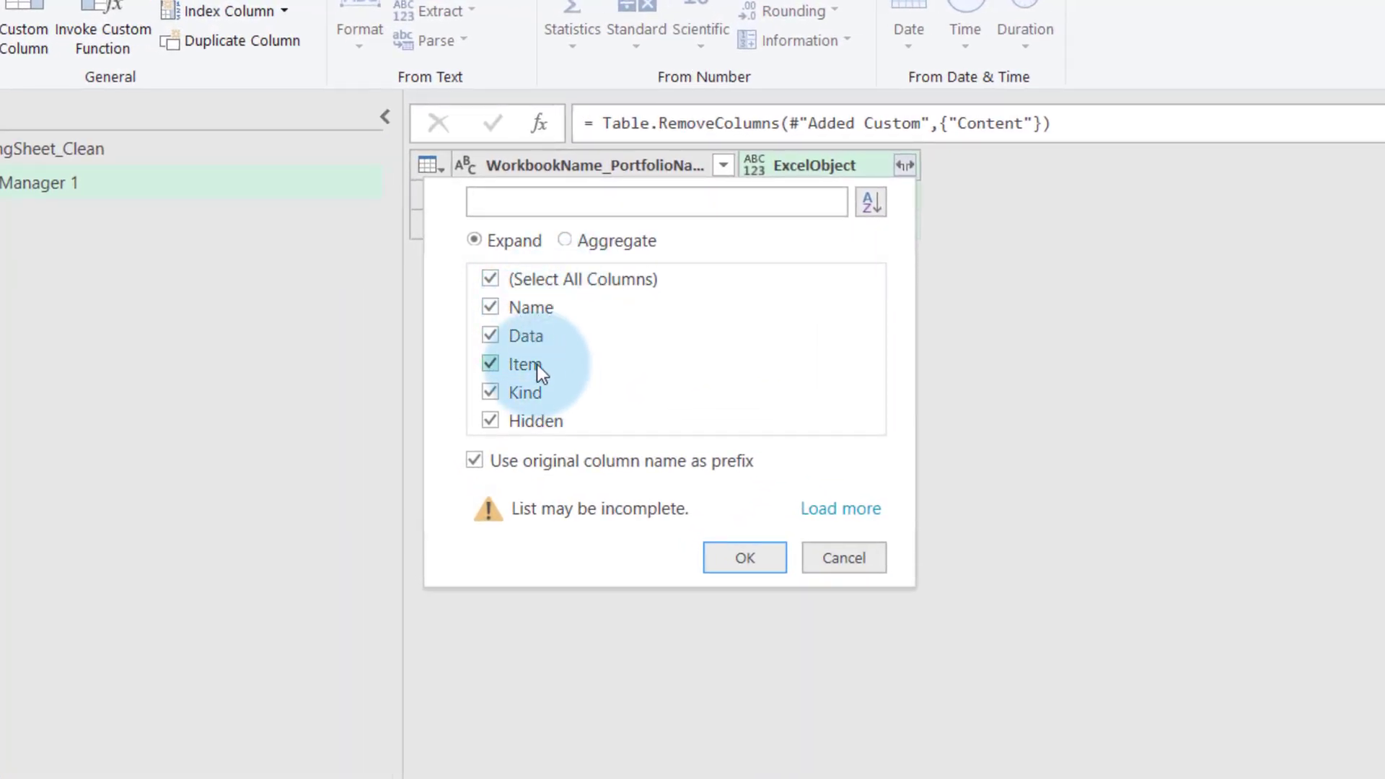
pyautogui.click(590, 279)
pyautogui.click(475, 460)
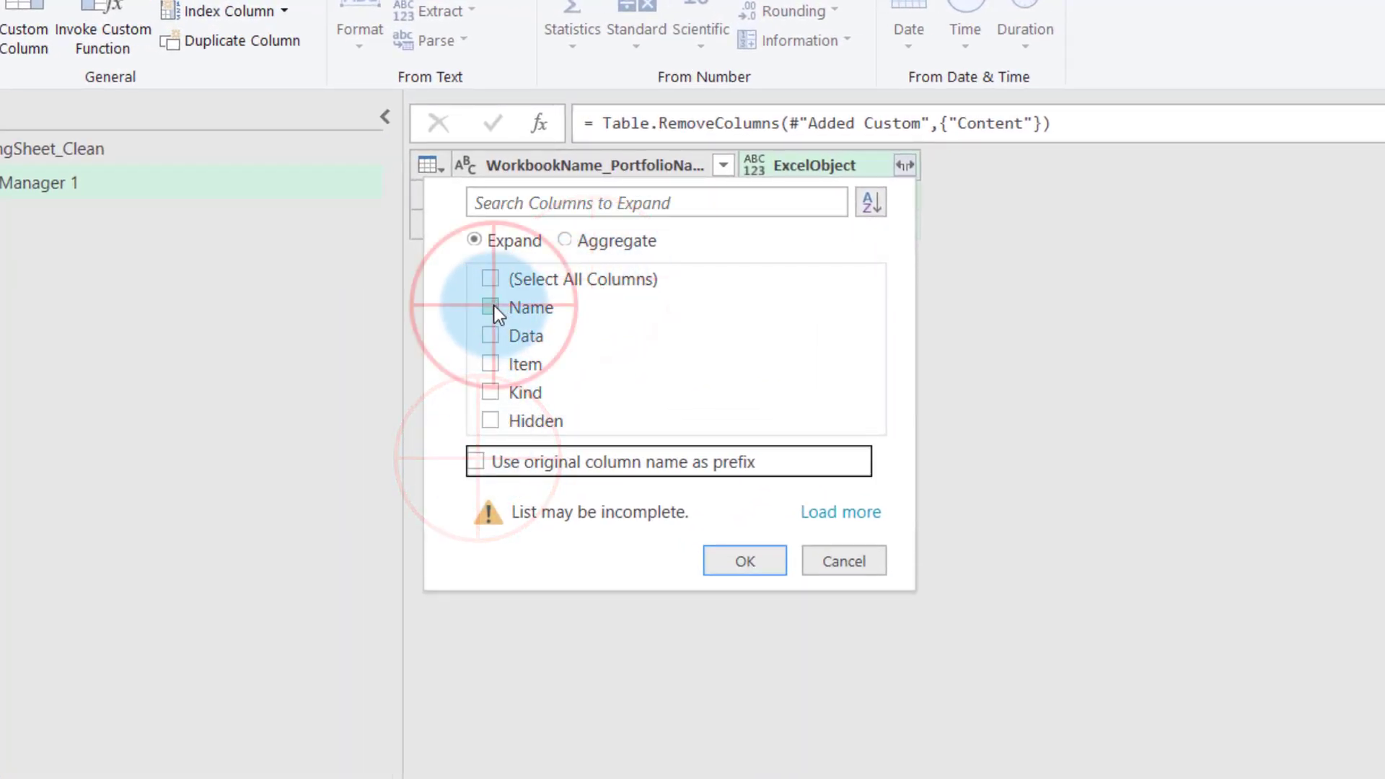
pyautogui.click(491, 306)
pyautogui.click(491, 336)
pyautogui.click(721, 556)
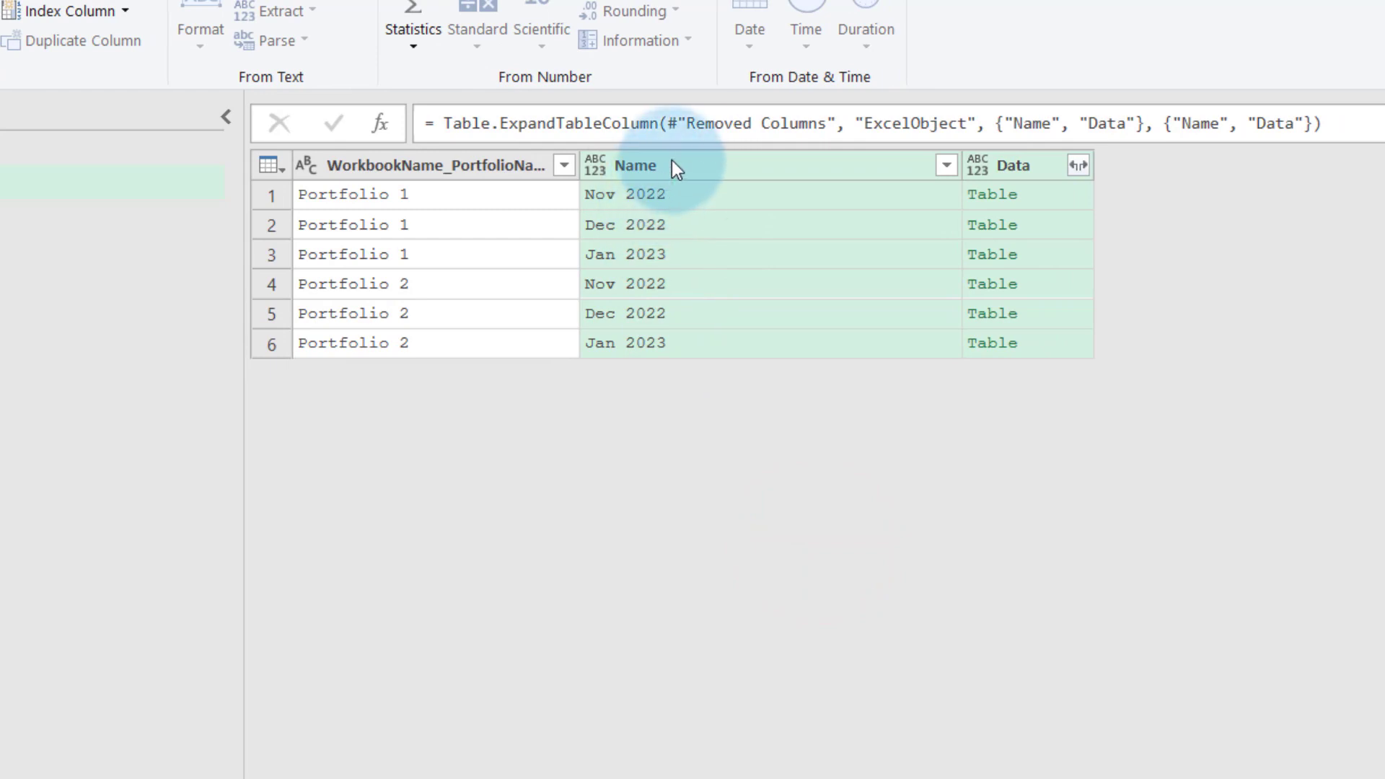
pyautogui.doubleClick(674, 165)
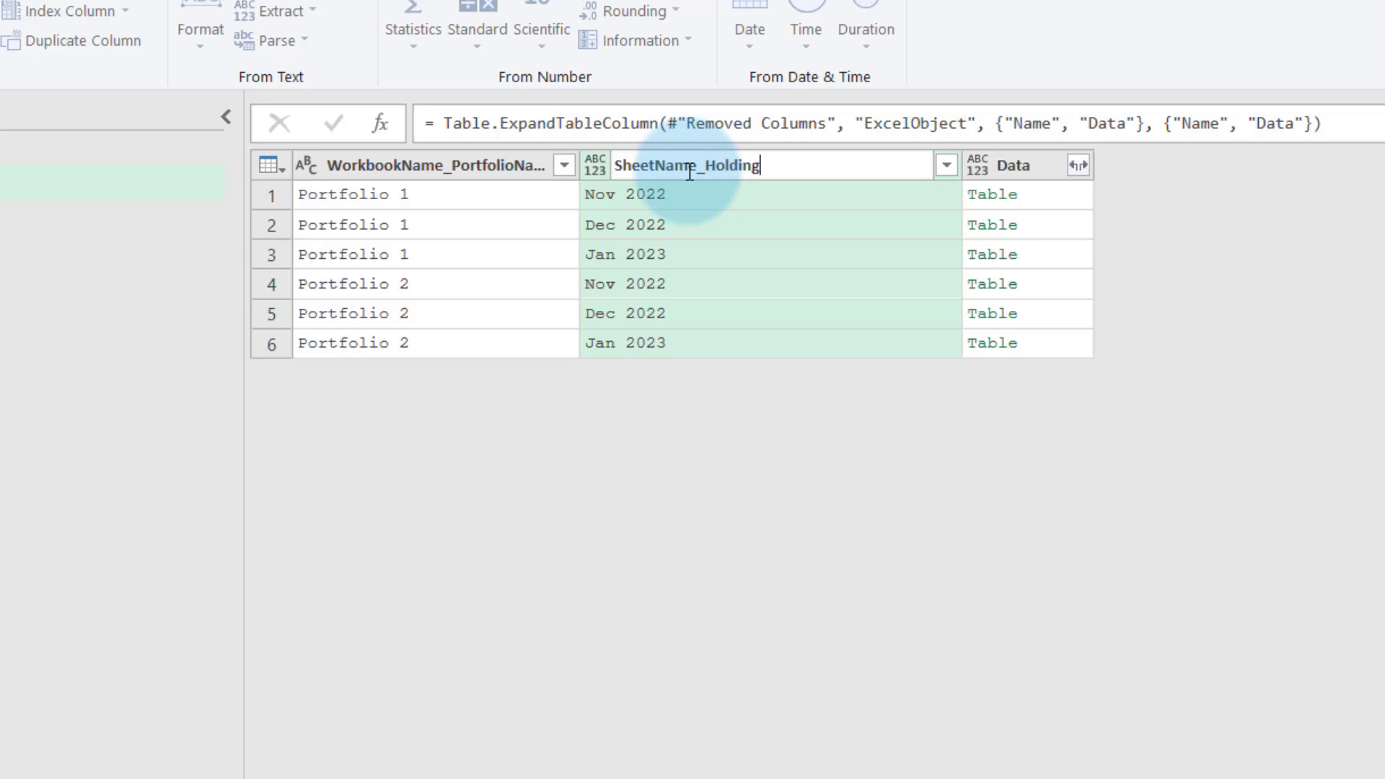
pyautogui.click(768, 446)
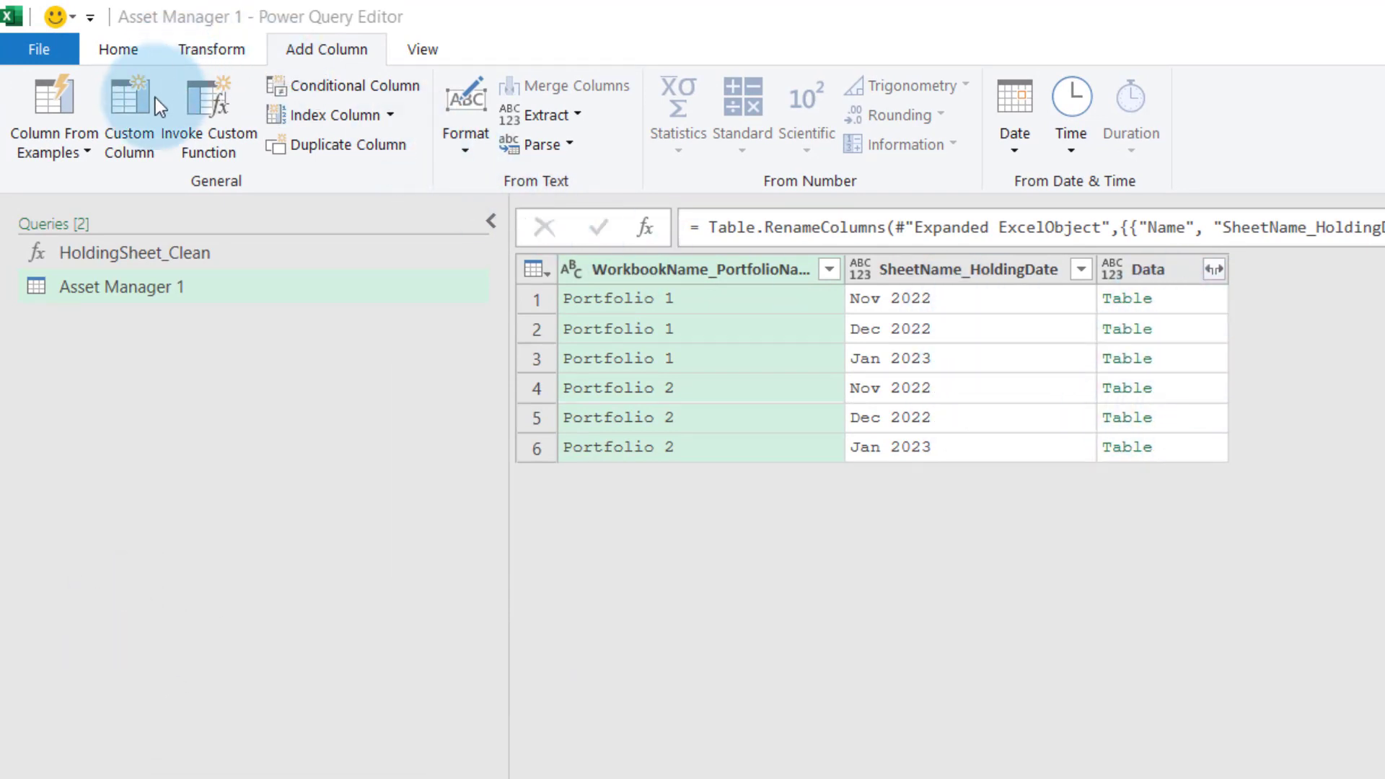
# Invoke the custom function HoldingSheet_Clean in a new column, using the Data column as its InputTable
pyautogui.click(209, 115)
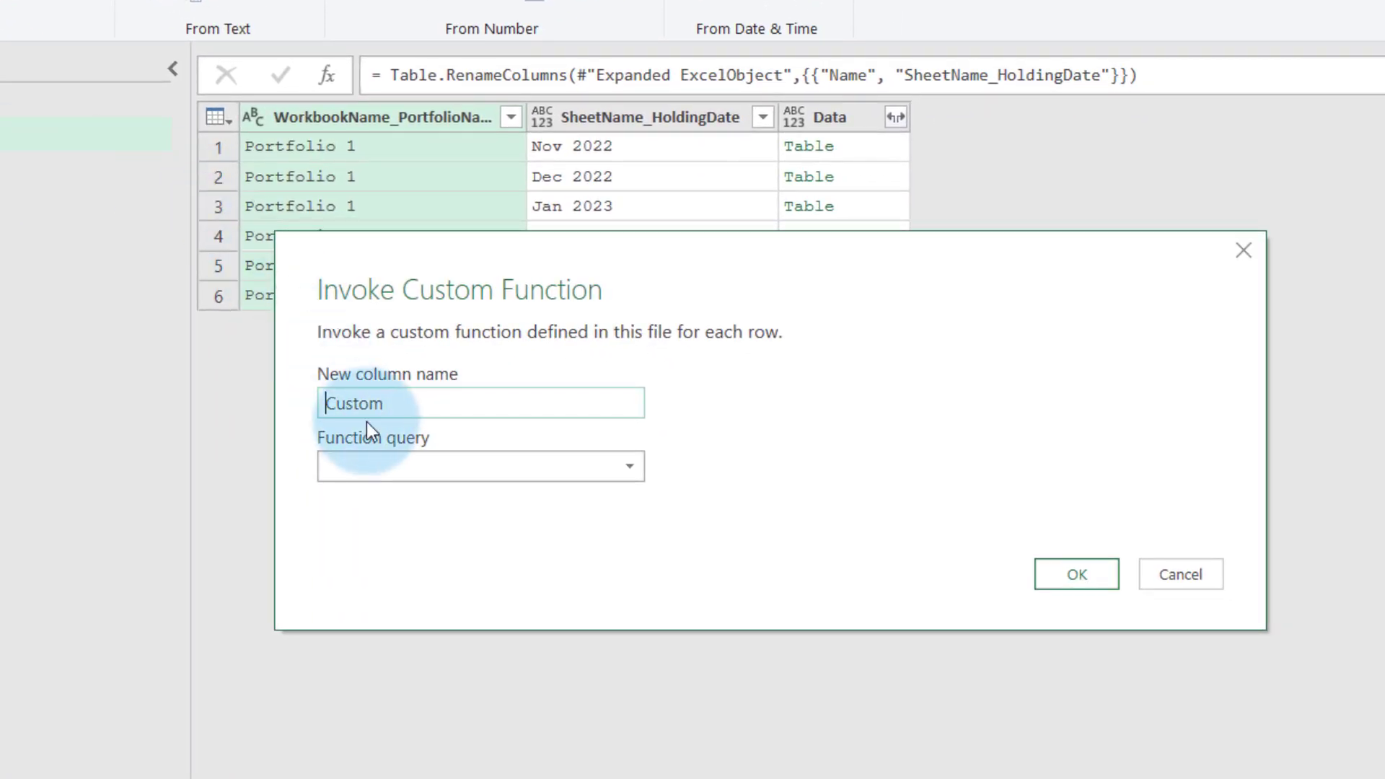
pyautogui.click(630, 466)
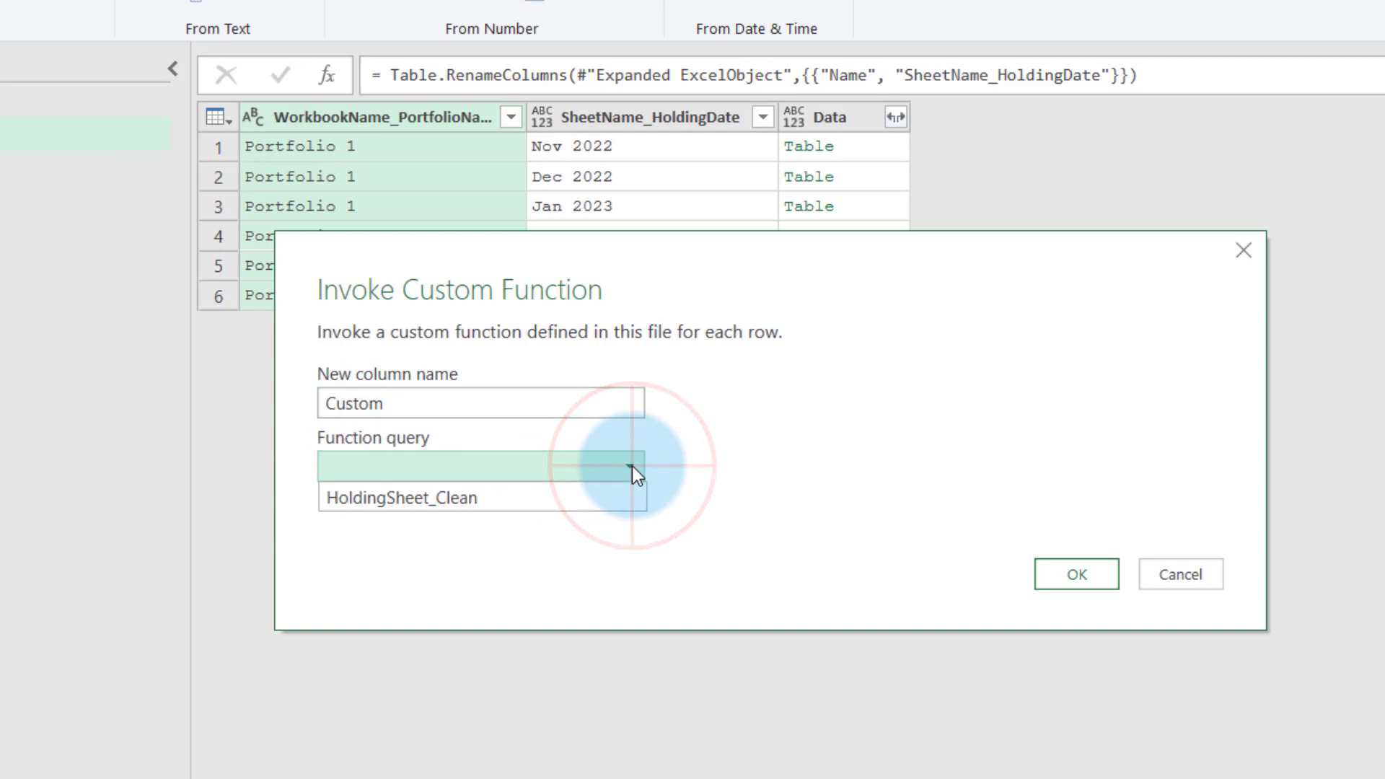
pyautogui.click(483, 497)
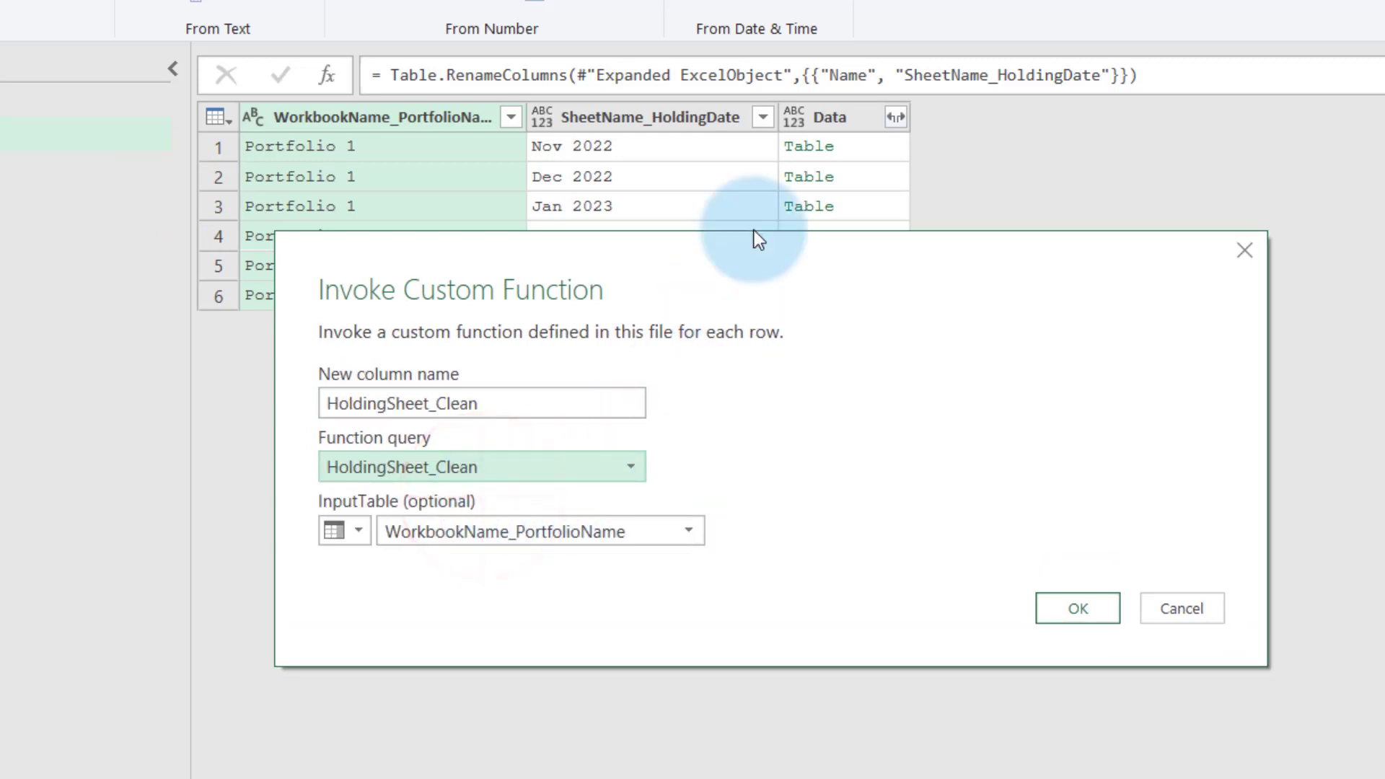
pyautogui.click(613, 537)
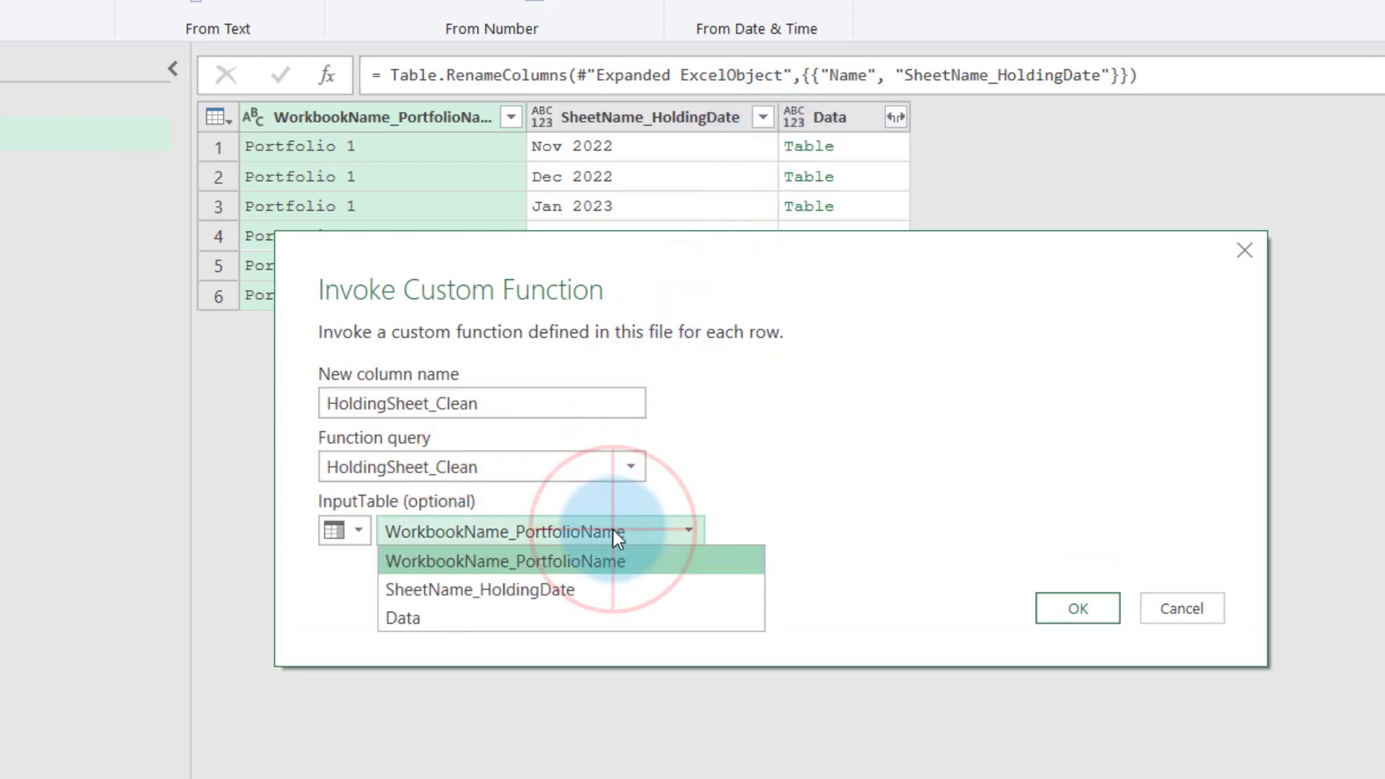
pyautogui.click(437, 616)
pyautogui.click(1089, 611)
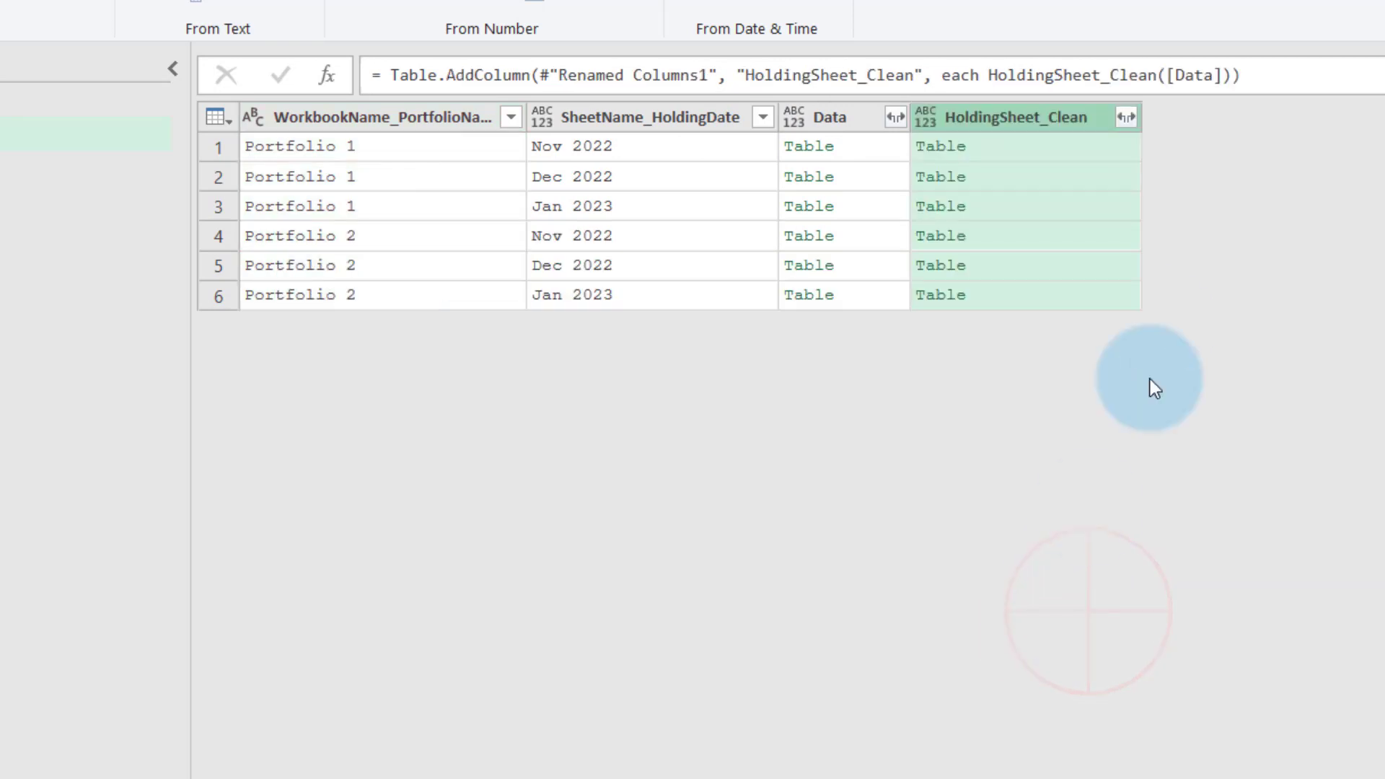
# Remove the Data column and expand all columns of HoldingSheet_Clean (Stock Code, Quanity, Price, Holdings) without a name prefix
pyautogui.rightClick(888, 211)
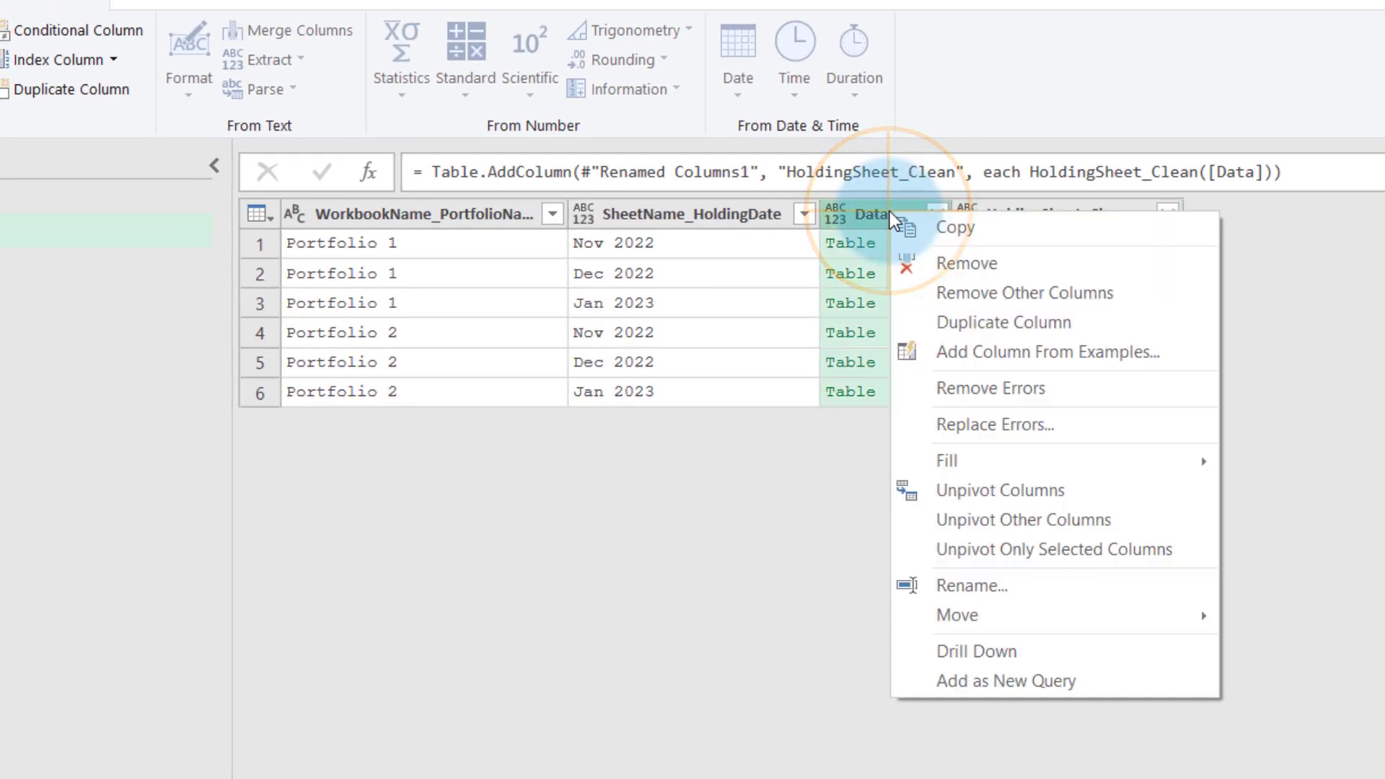
pyautogui.click(942, 262)
pyautogui.click(1038, 214)
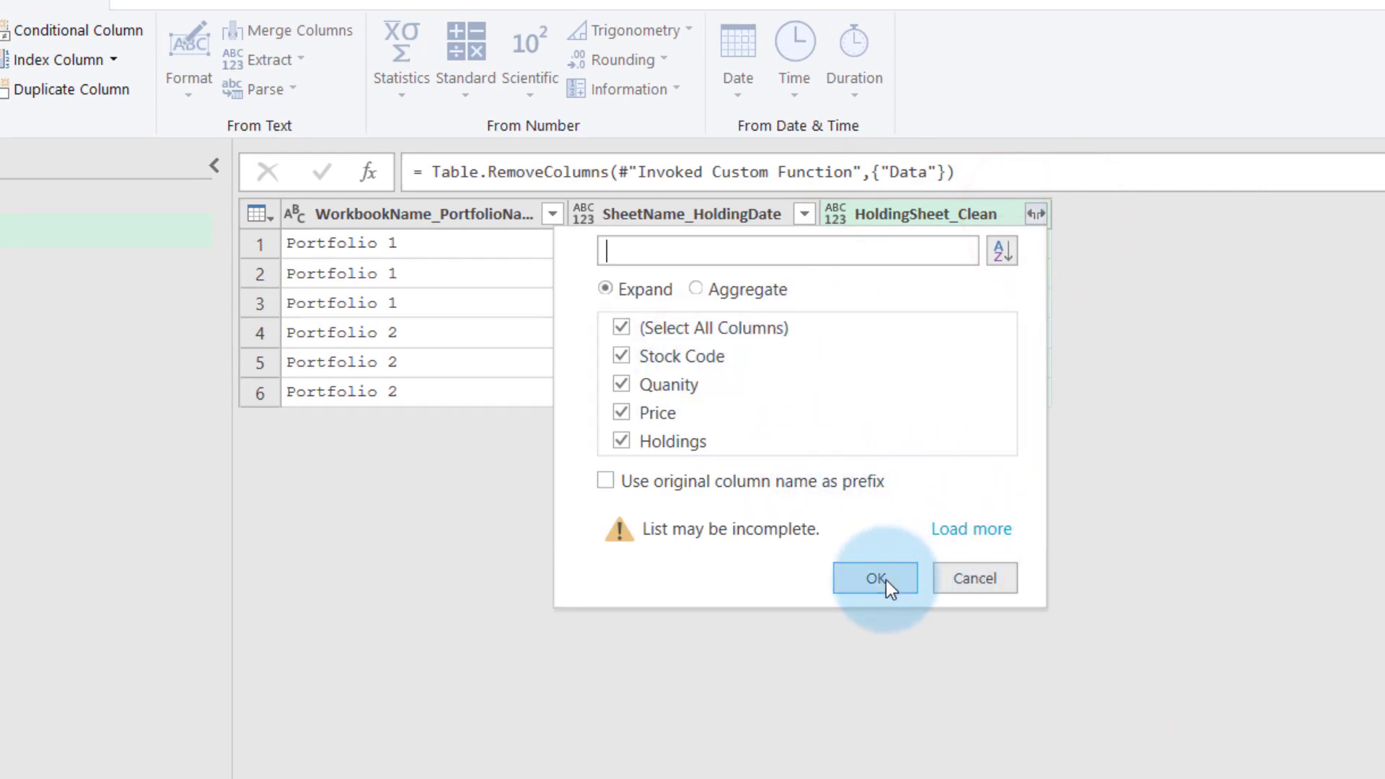
pyautogui.click(944, 530)
pyautogui.click(884, 545)
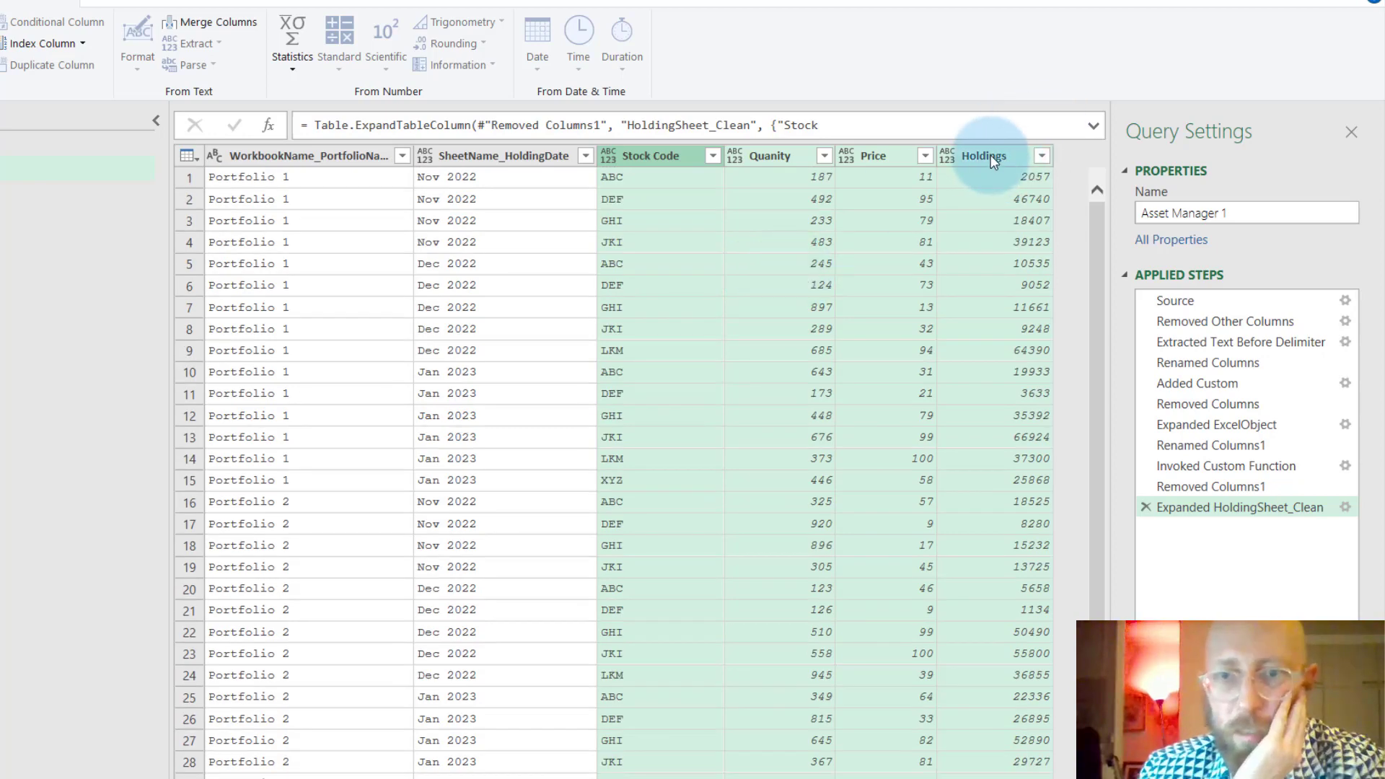
# Set the data type of the Quanity, Price and Holdings columns to Decimal Number
pyautogui.click(771, 156)
pyautogui.keyDown('shift'); pyautogui.click(1002, 158); pyautogui.keyUp('shift')
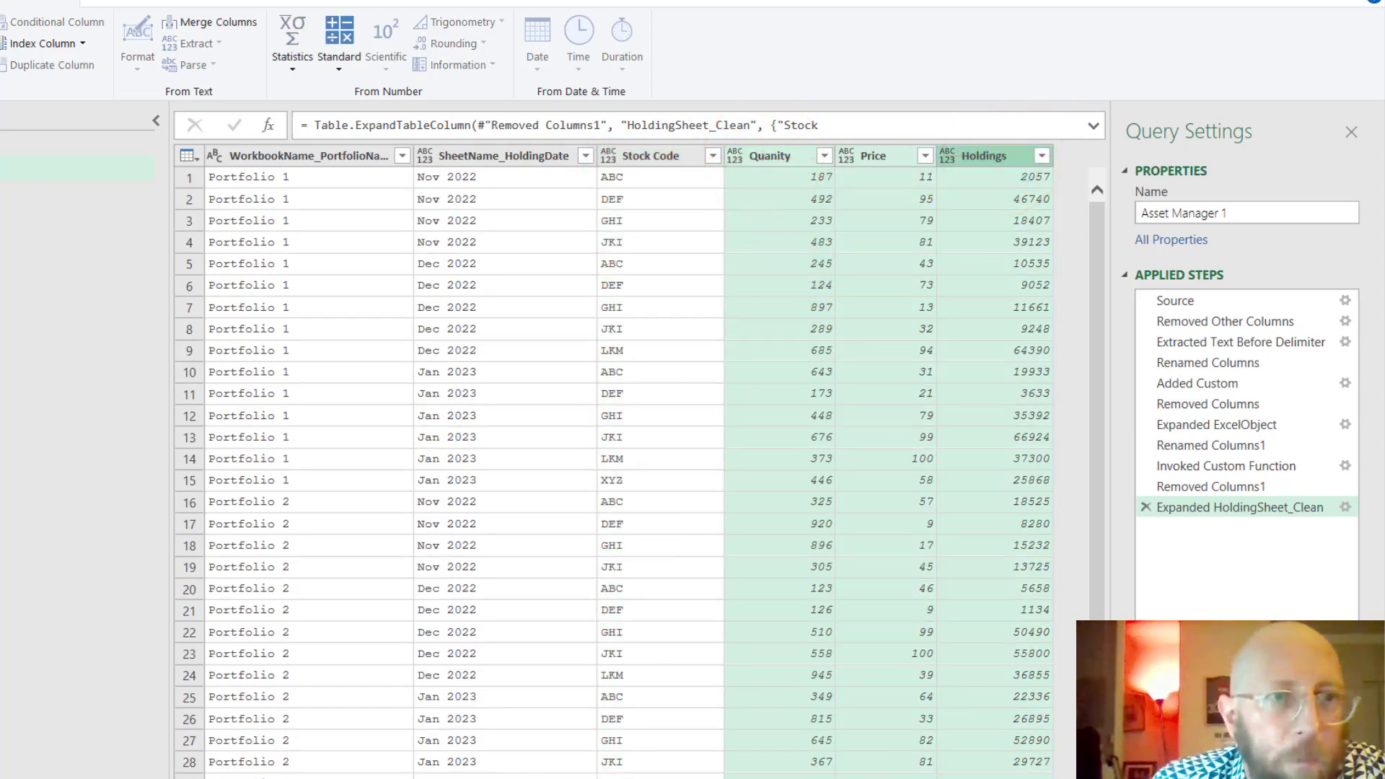
pyautogui.click(59, 21)
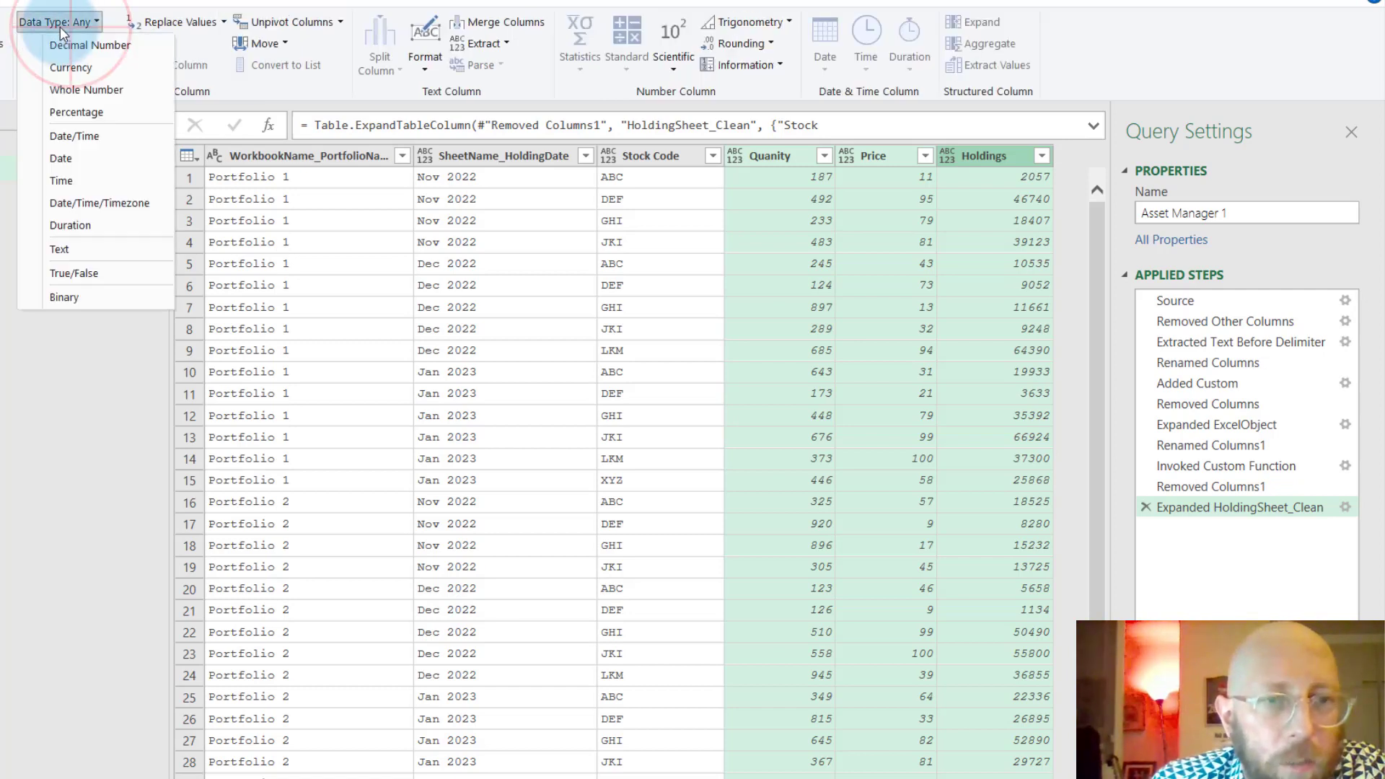
pyautogui.click(80, 46)
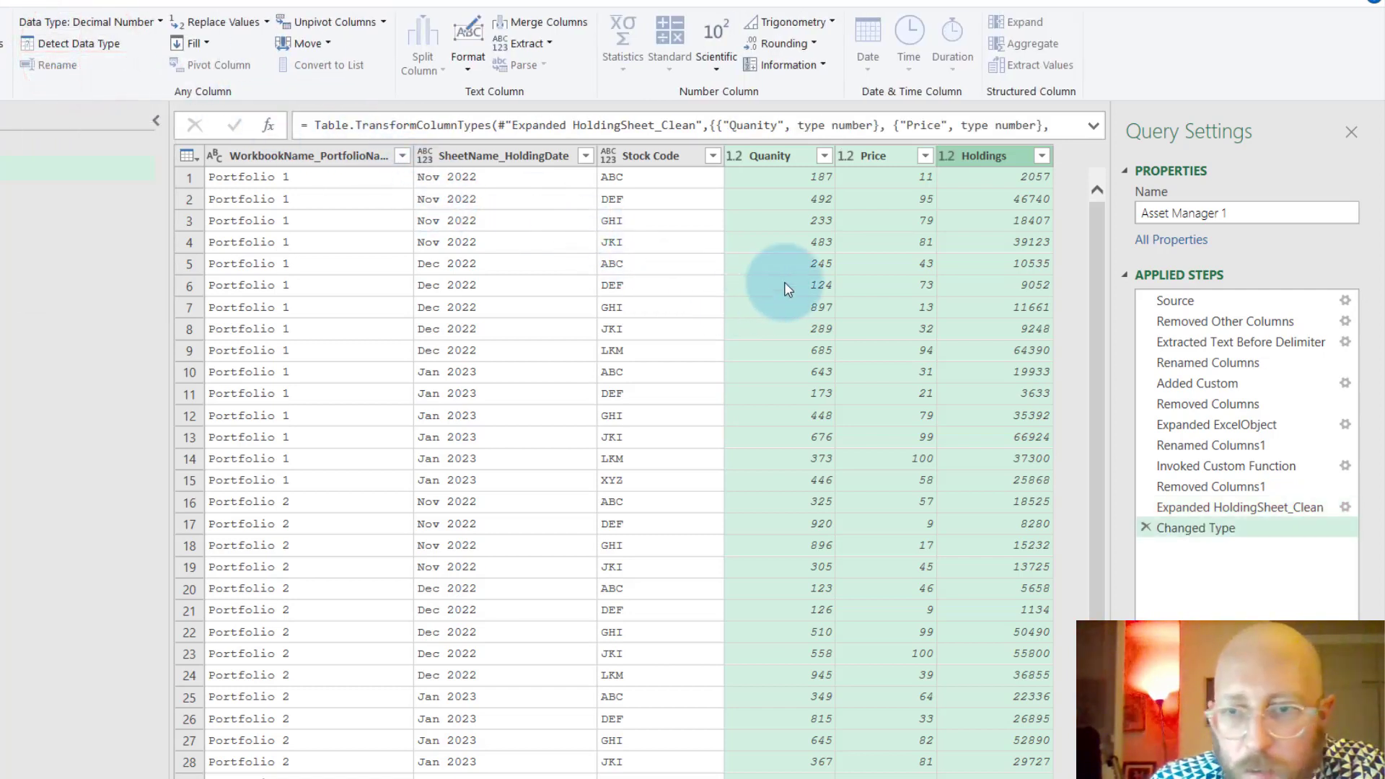
# Set the data type of the SheetName_HoldingDate column to Date
pyautogui.click(543, 160)
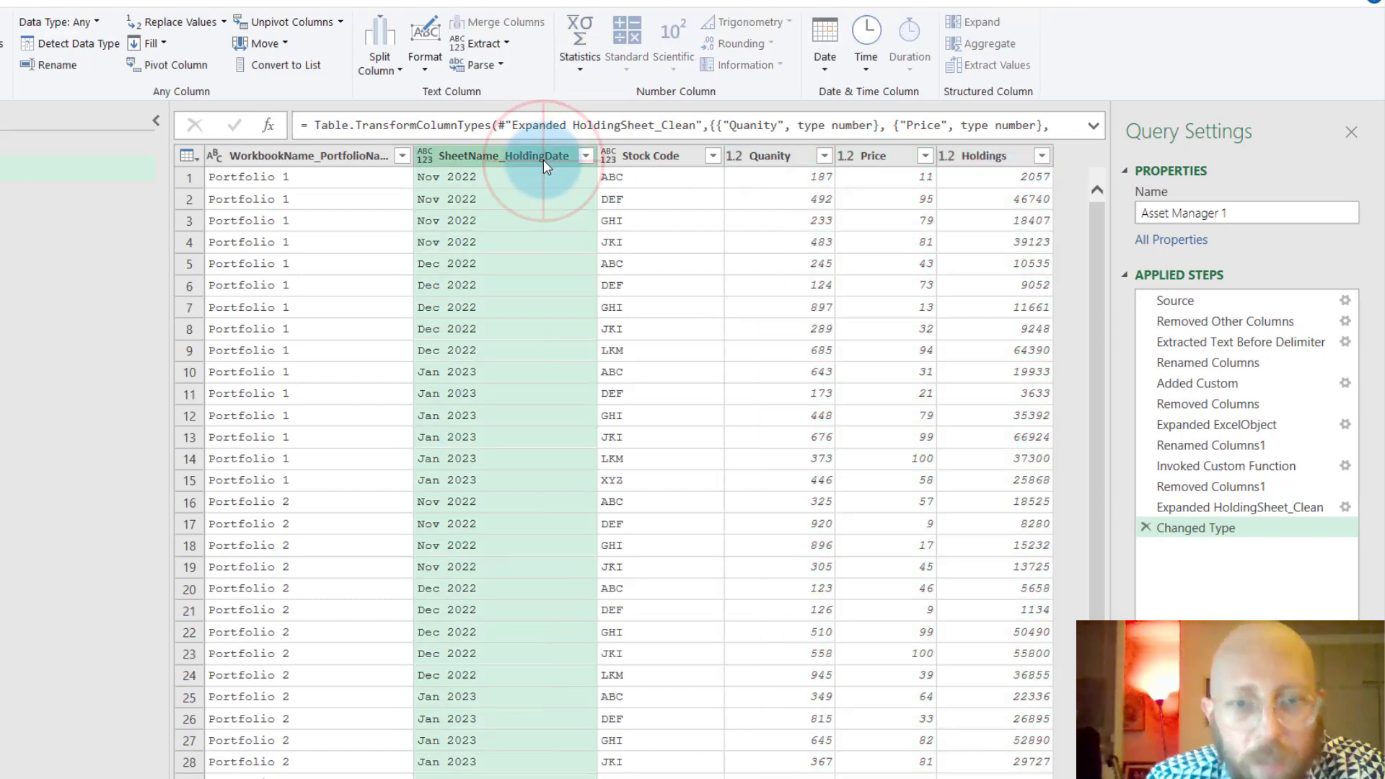
pyautogui.click(59, 21)
pyautogui.click(72, 136)
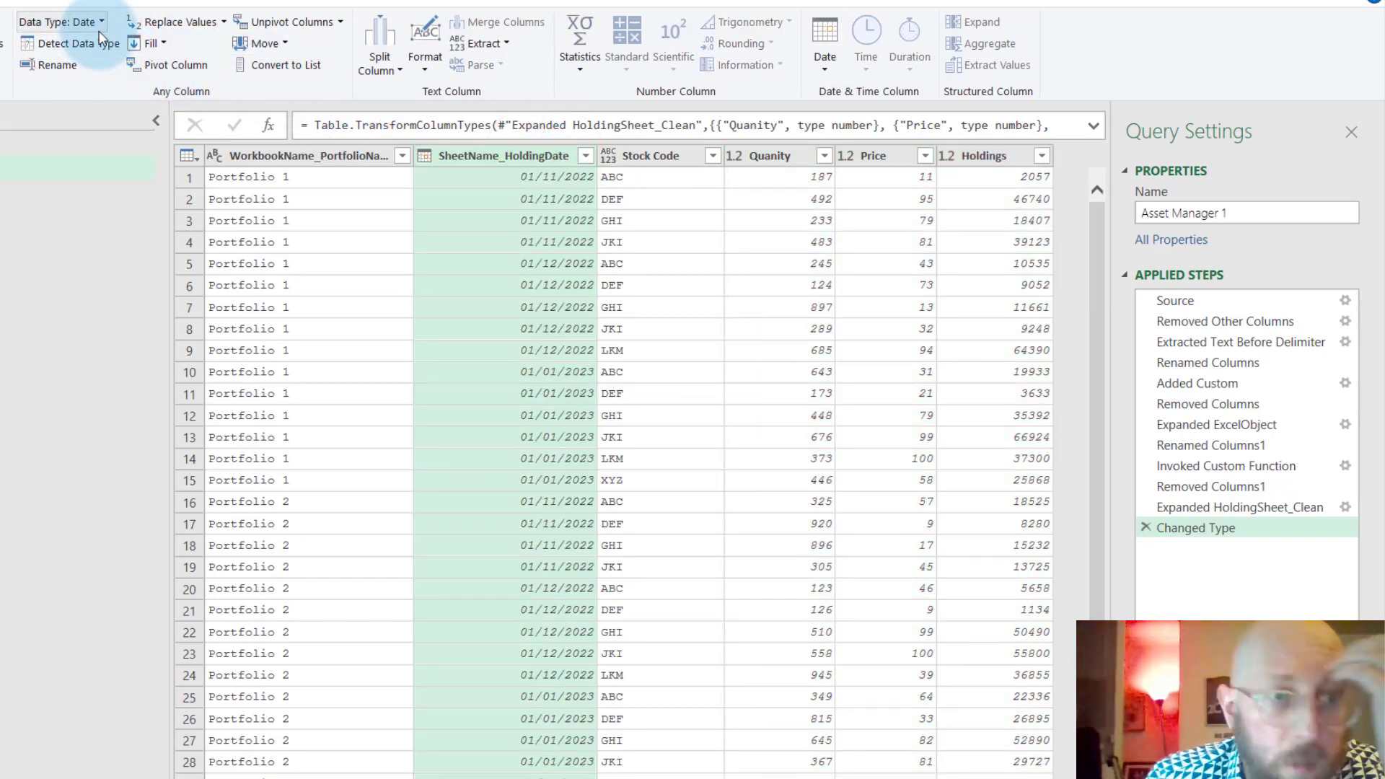
pyautogui.click(101, 22)
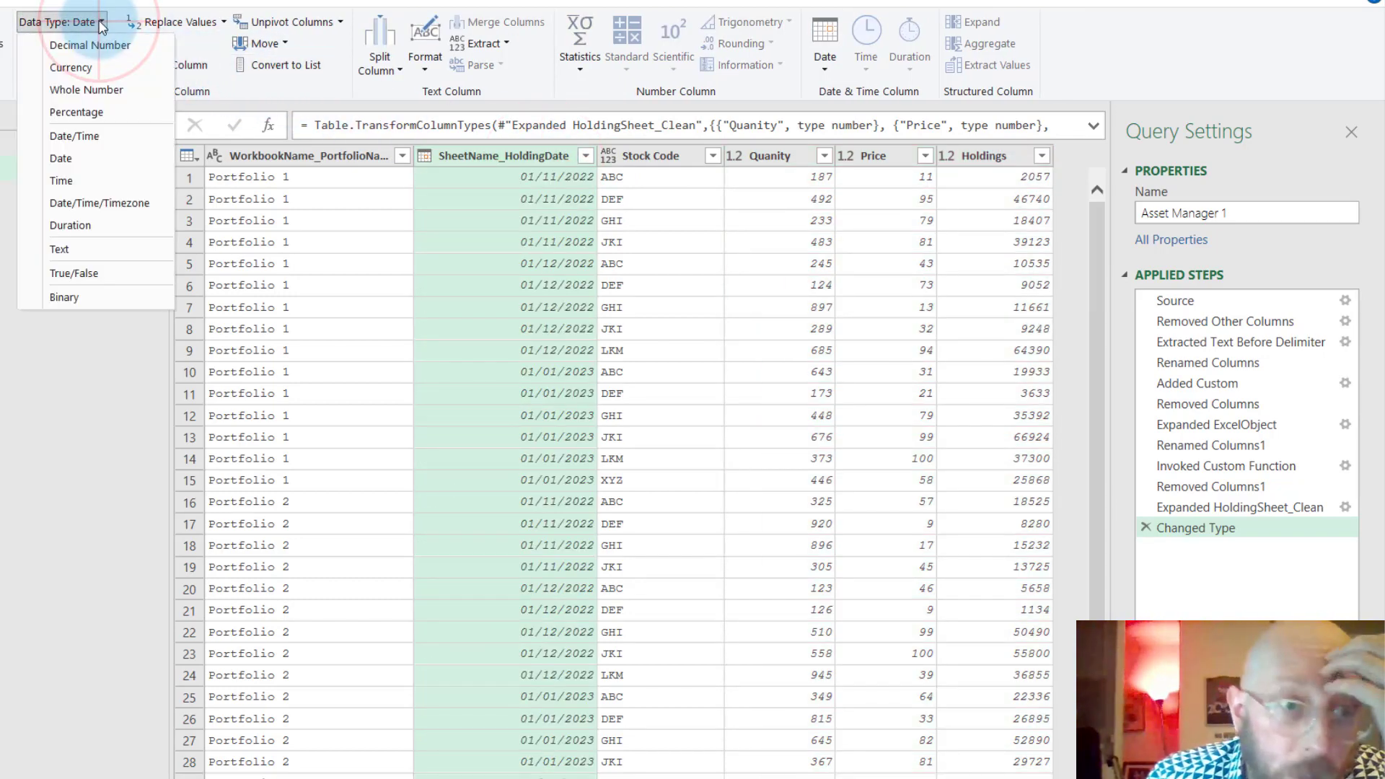
pyautogui.click(79, 156)
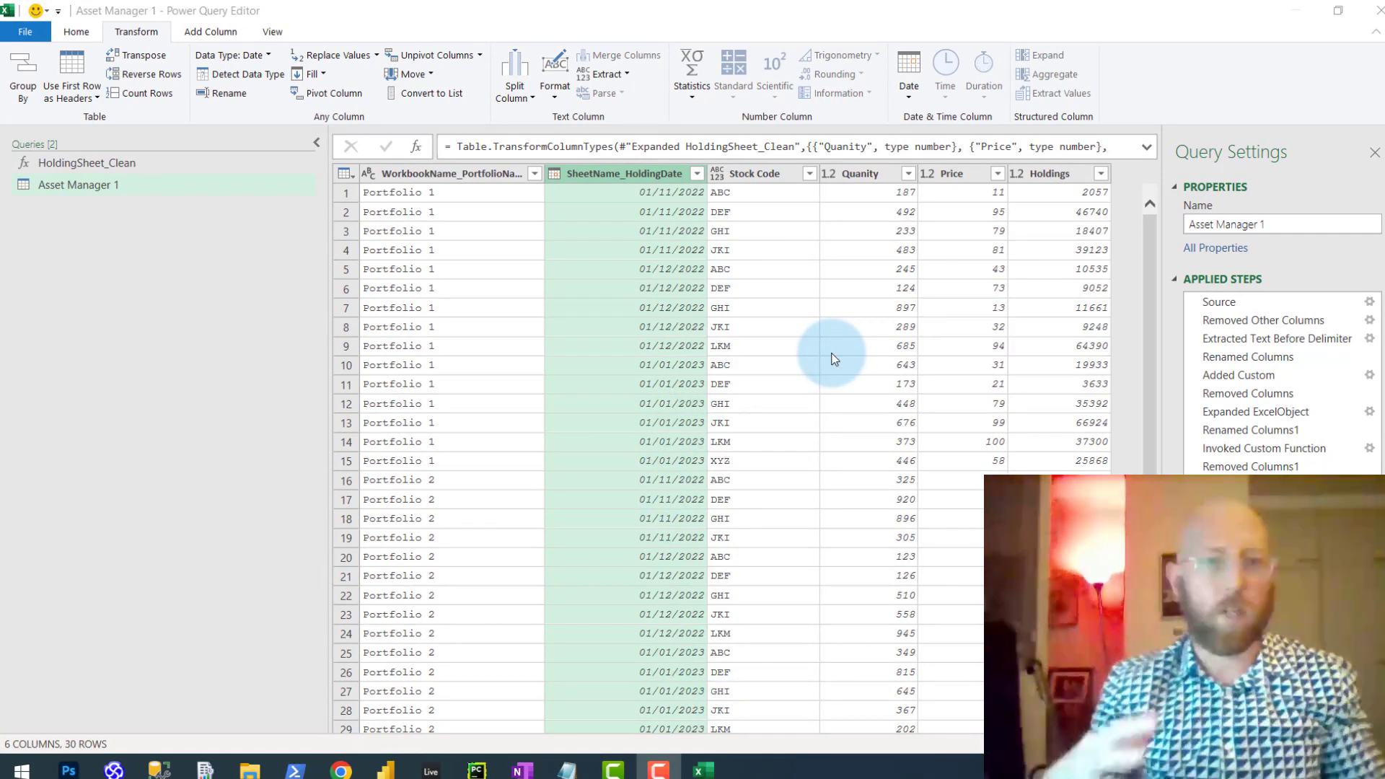
# Turn the Asset Manager 1 query into a function by adding the line (AssetManagerFolder)=> above let in its M code
pyautogui.click(76, 32)
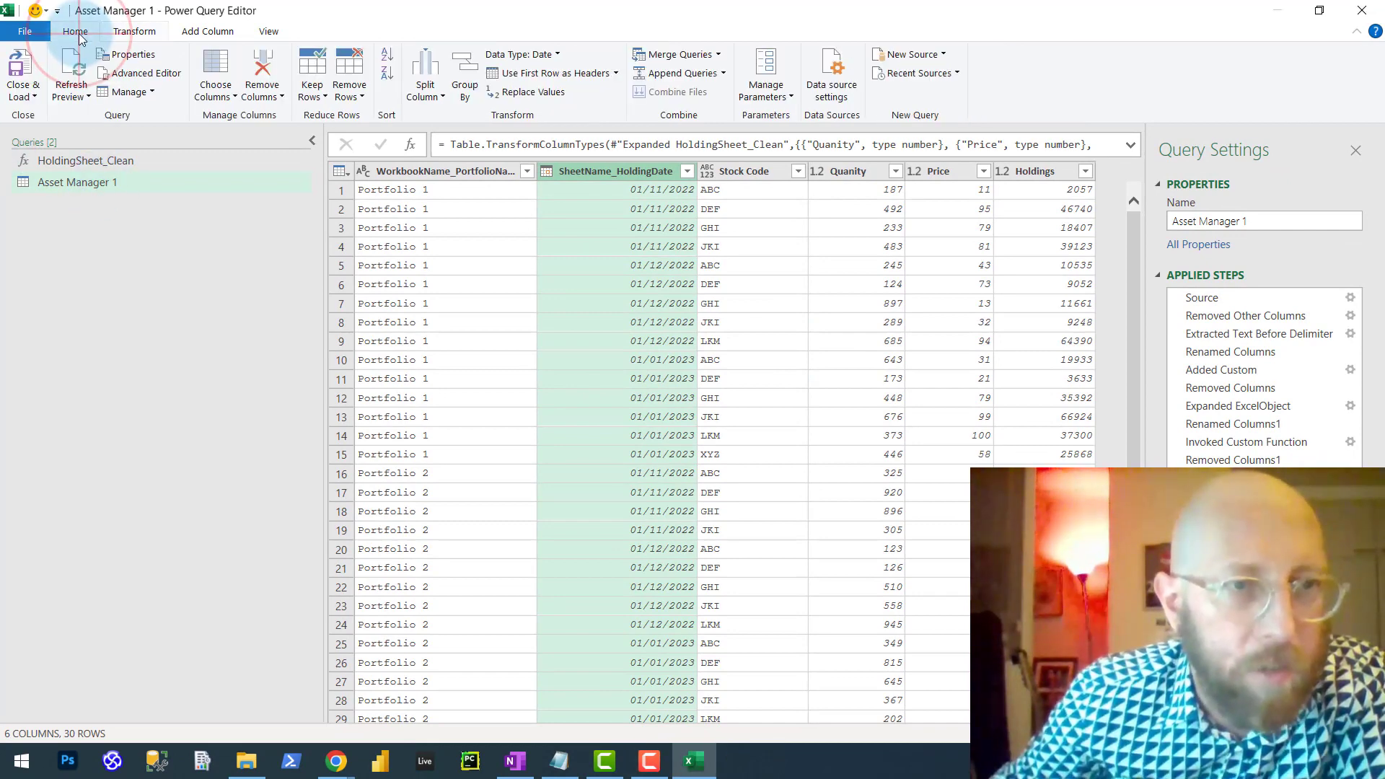
pyautogui.click(137, 73)
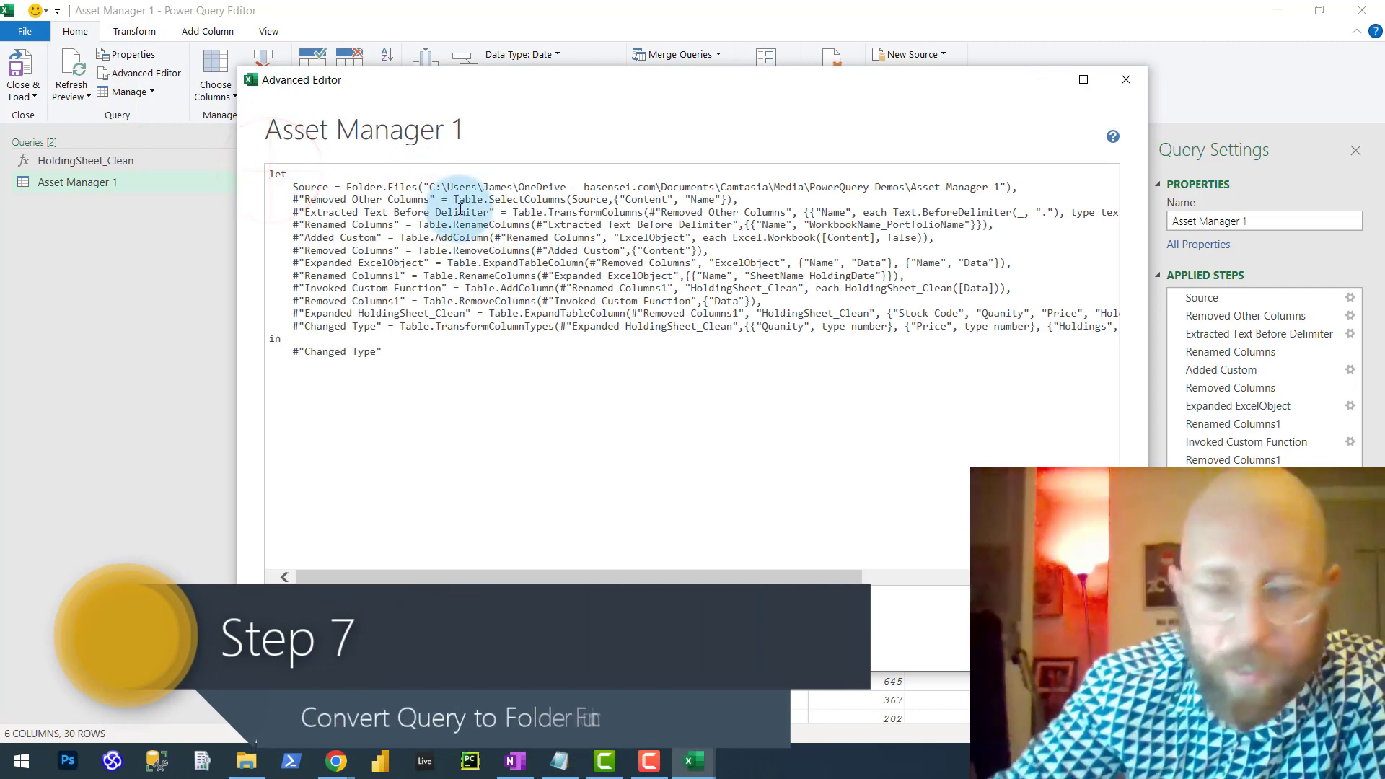
pyautogui.press('Return')
pyautogui.press('Up')
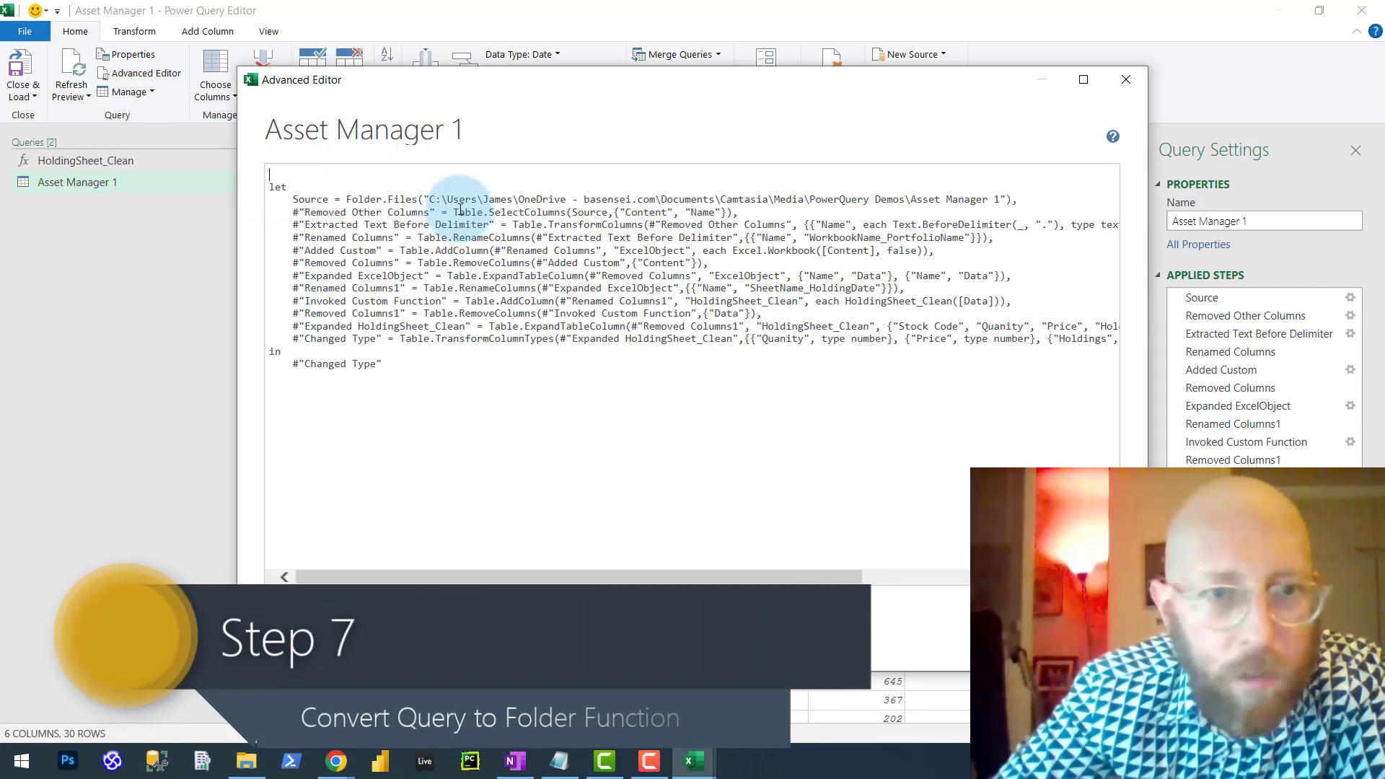
pyautogui.write('(')
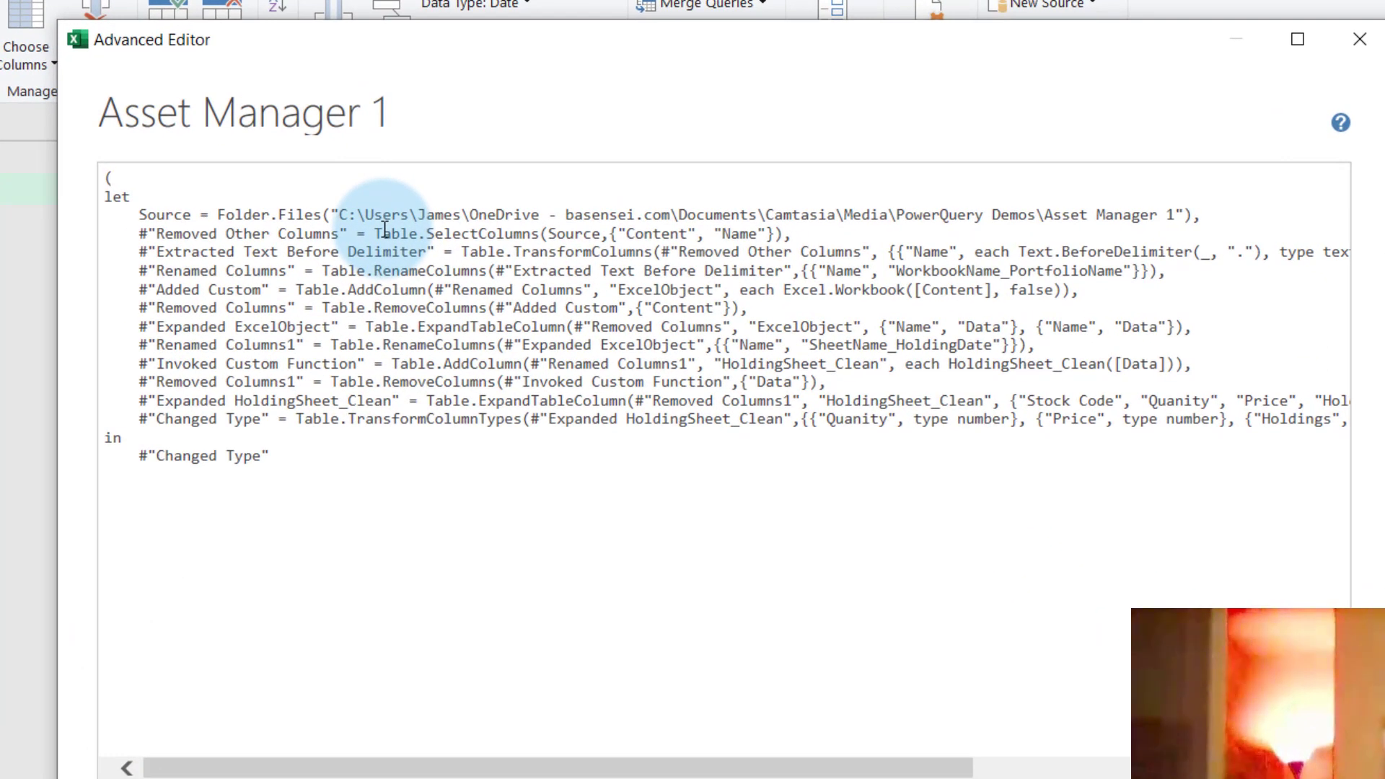
pyautogui.write('Folder')
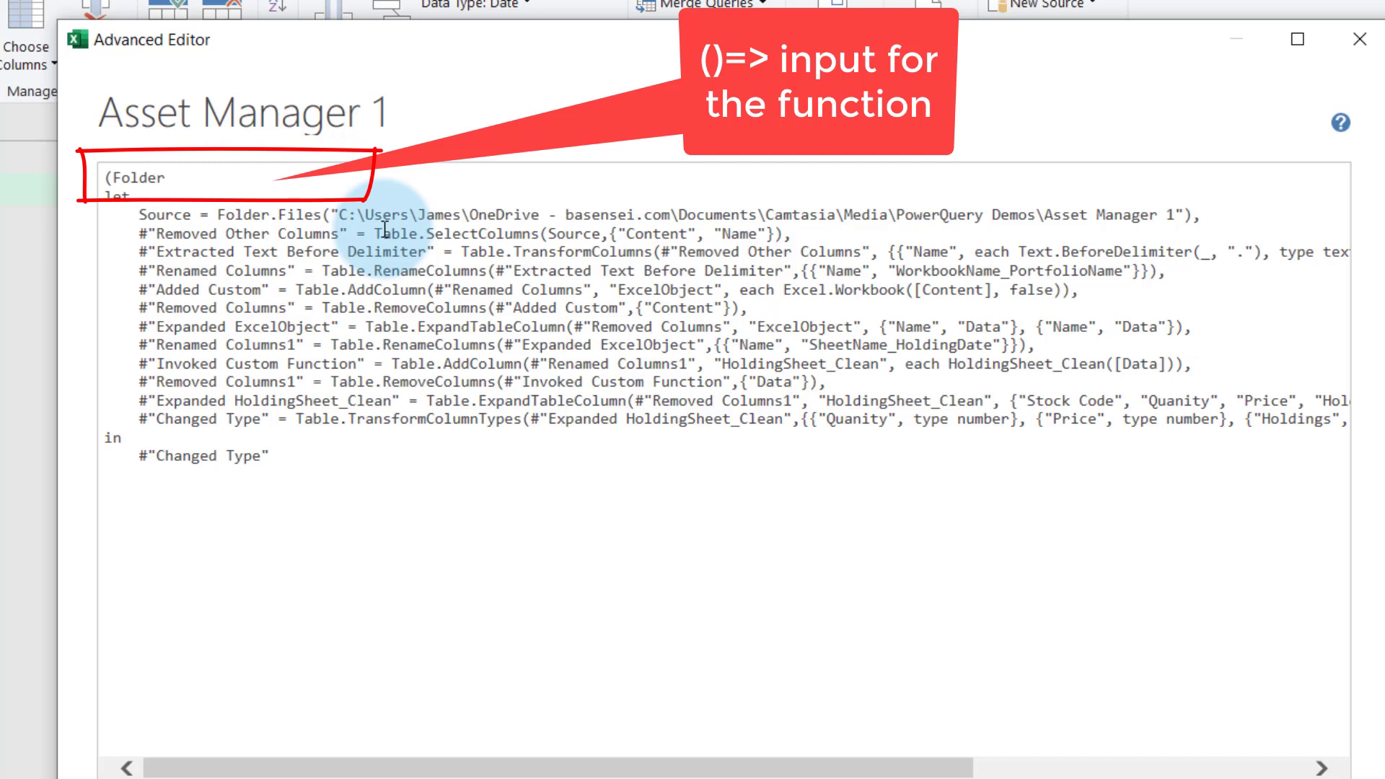
pyautogui.write(')=>')
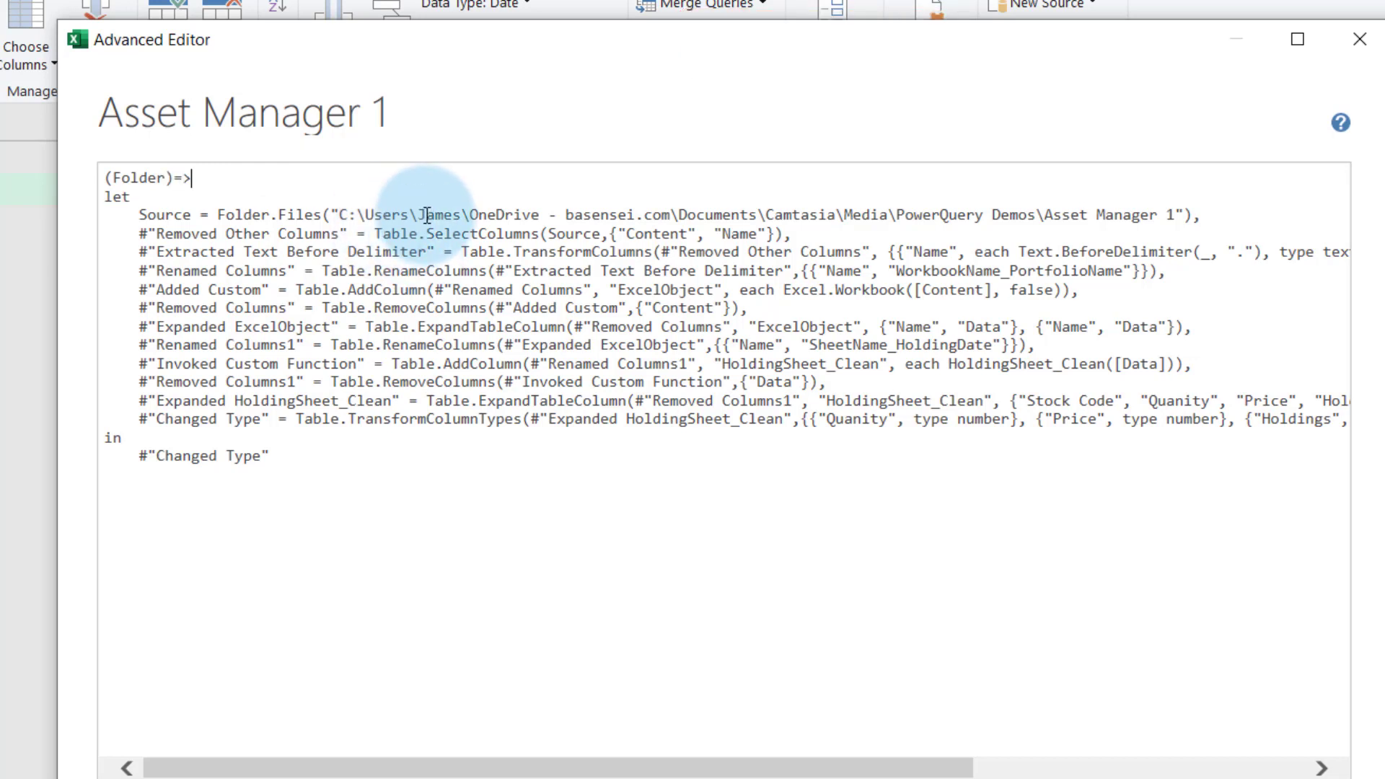
pyautogui.moveTo(114, 177); pyautogui.dragTo(126, 189)
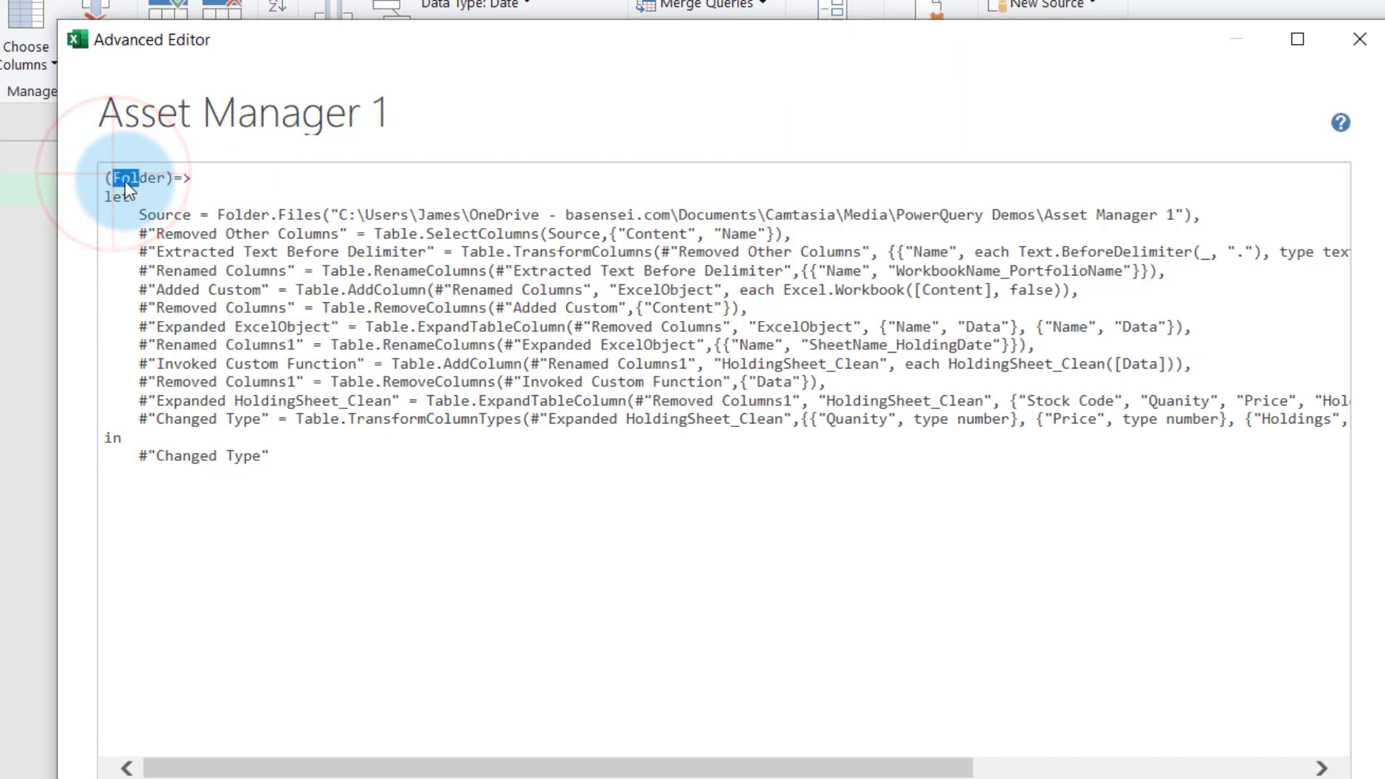
pyautogui.click(114, 177)
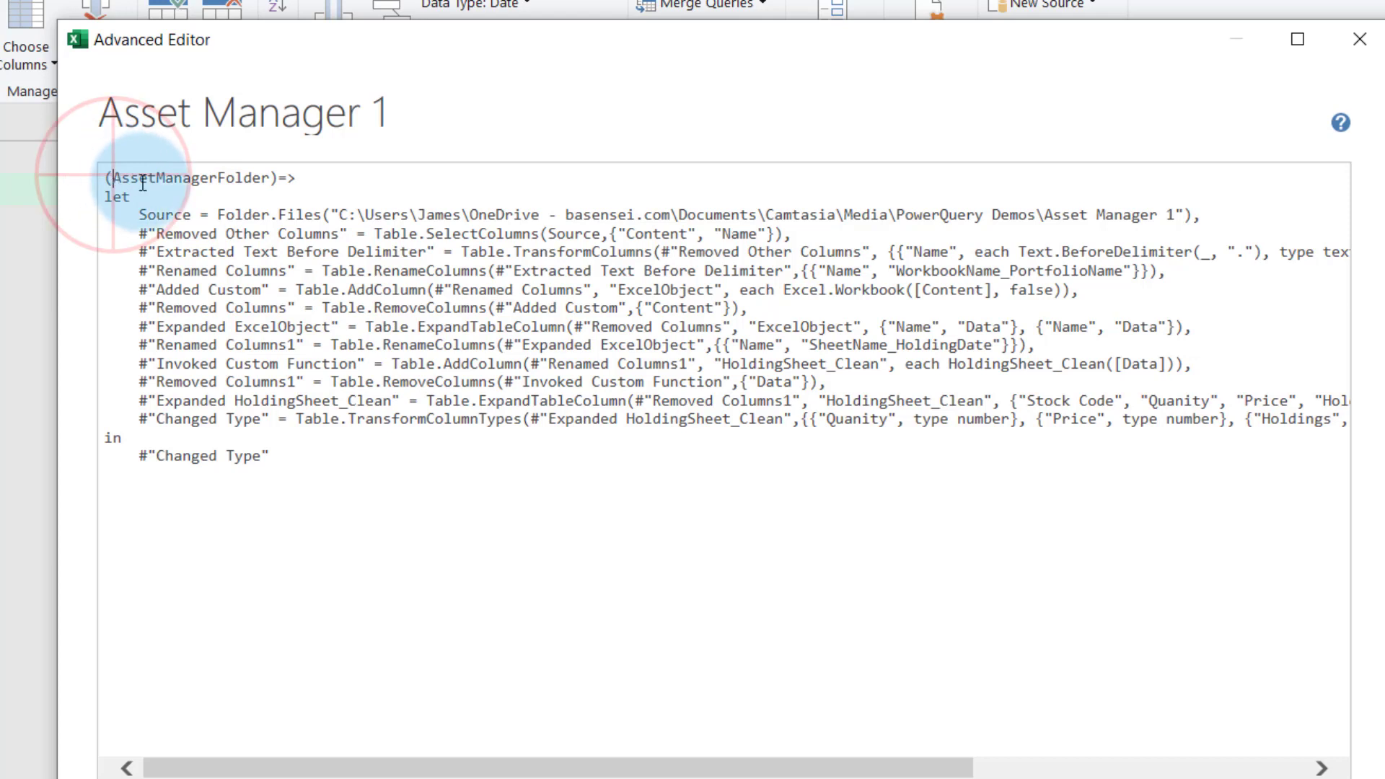
# Replace the hardcoded folder path inside Folder.Files in the Source line with the AssetManagerFolder parameter
pyautogui.moveTo(114, 178); pyautogui.dragTo(270, 178)
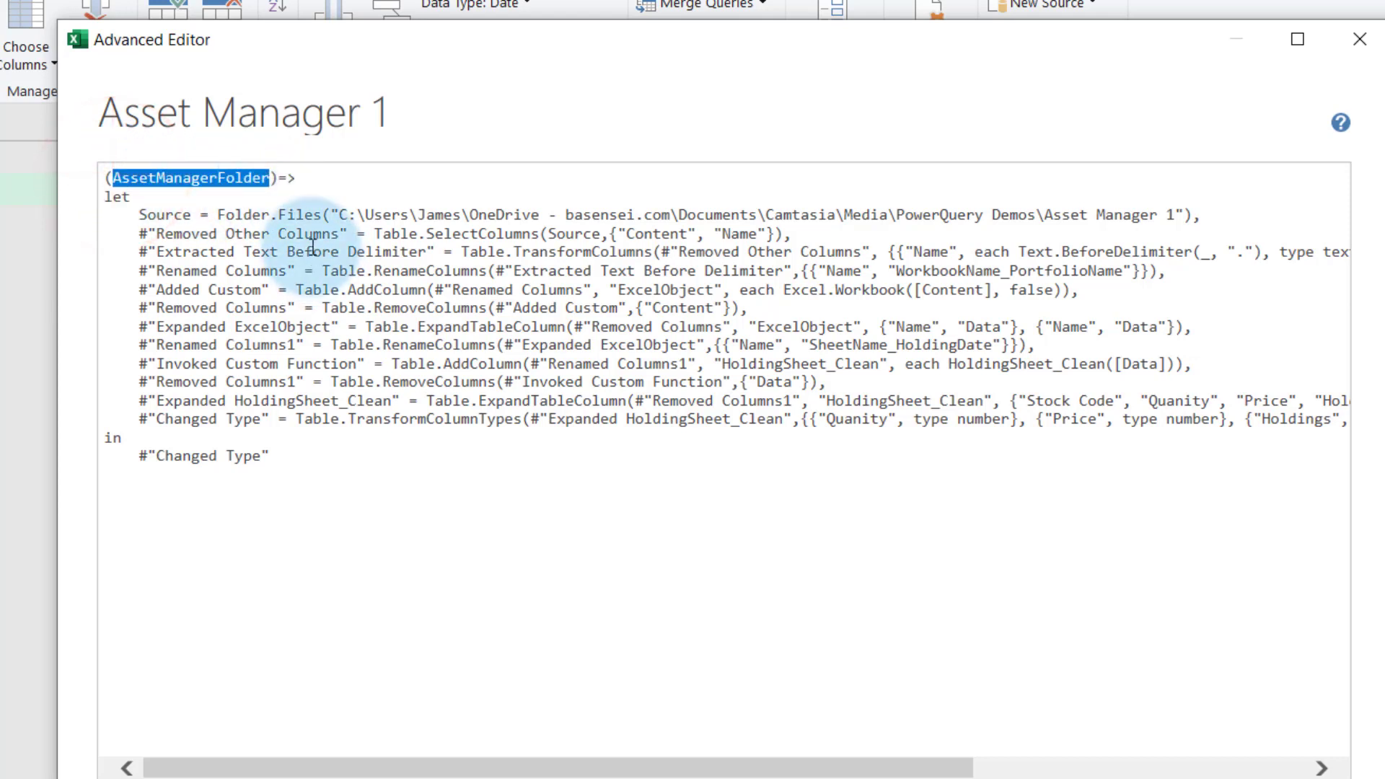
pyautogui.click(383, 214)
pyautogui.click(340, 214)
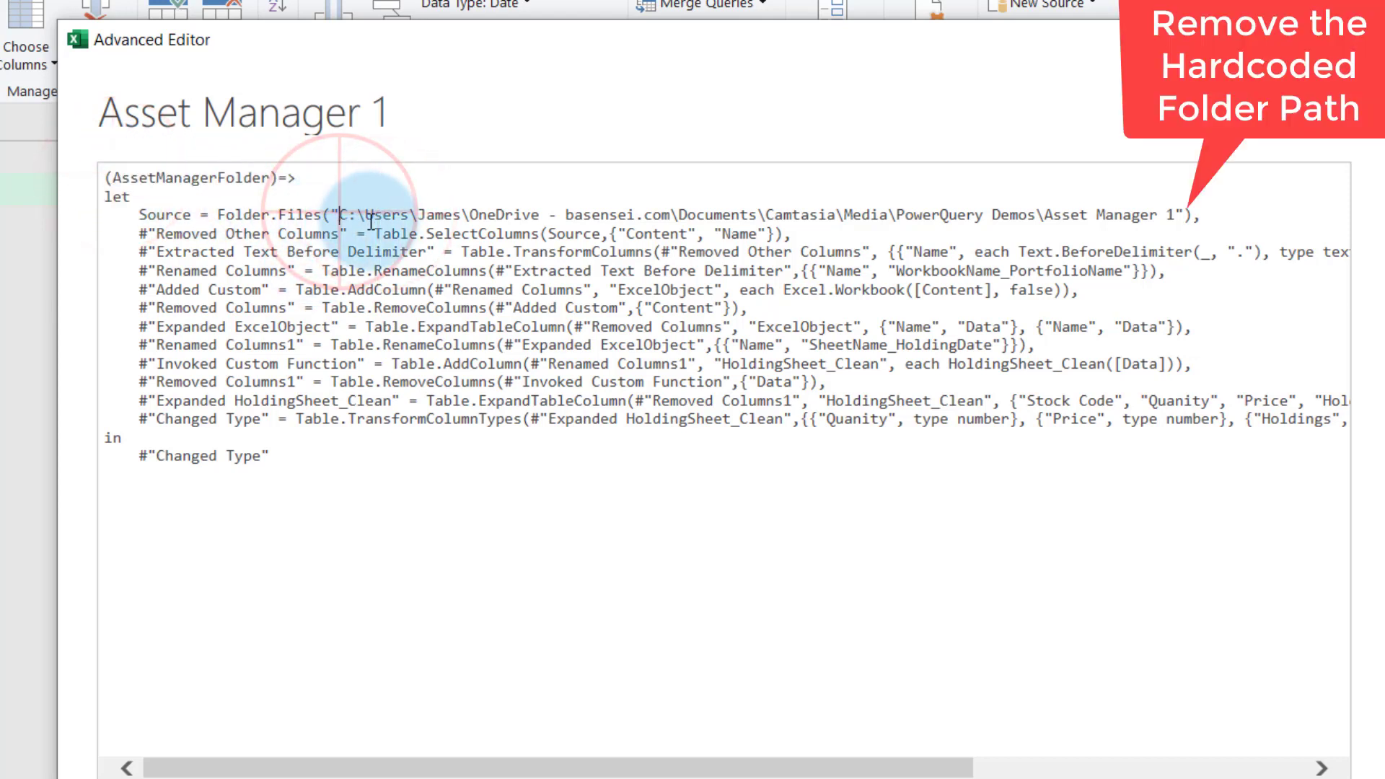
pyautogui.press('Delete')
pyautogui.press('Delete')
pyautogui.press('Delete')
pyautogui.press('Delete')
pyautogui.press('Delete')
pyautogui.press('Delete')
pyautogui.press('Delete')
pyautogui.press('Delete')
pyautogui.press('Delete')
pyautogui.press('Delete')
pyautogui.press('Delete')
pyautogui.press('Delete')
pyautogui.press('Delete')
pyautogui.press('Delete')
pyautogui.press('Delete')
pyautogui.press('Delete')
pyautogui.press('Delete')
pyautogui.press('Delete')
pyautogui.press('Delete')
pyautogui.press('Delete')
pyautogui.press('Delete')
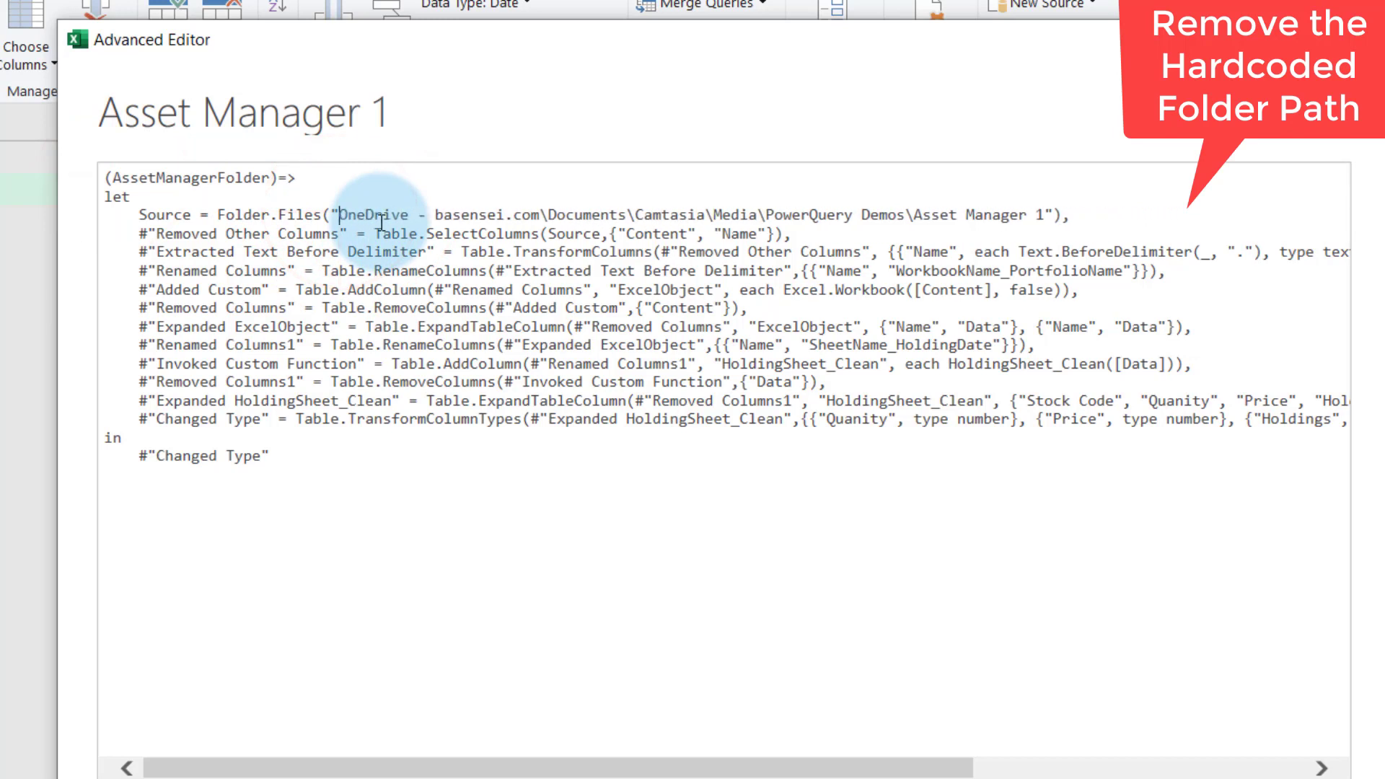
pyautogui.press('Delete')
pyautogui.press('Delete')
pyautogui.press('Delete')
pyautogui.press('Delete')
pyautogui.press('Delete')
pyautogui.press('Delete')
pyautogui.press('Delete')
pyautogui.press('Delete')
pyautogui.press('Delete')
pyautogui.press('Delete')
pyautogui.press('Delete')
pyautogui.press('Delete')
pyautogui.press('Delete')
pyautogui.press('Delete')
pyautogui.press('Delete')
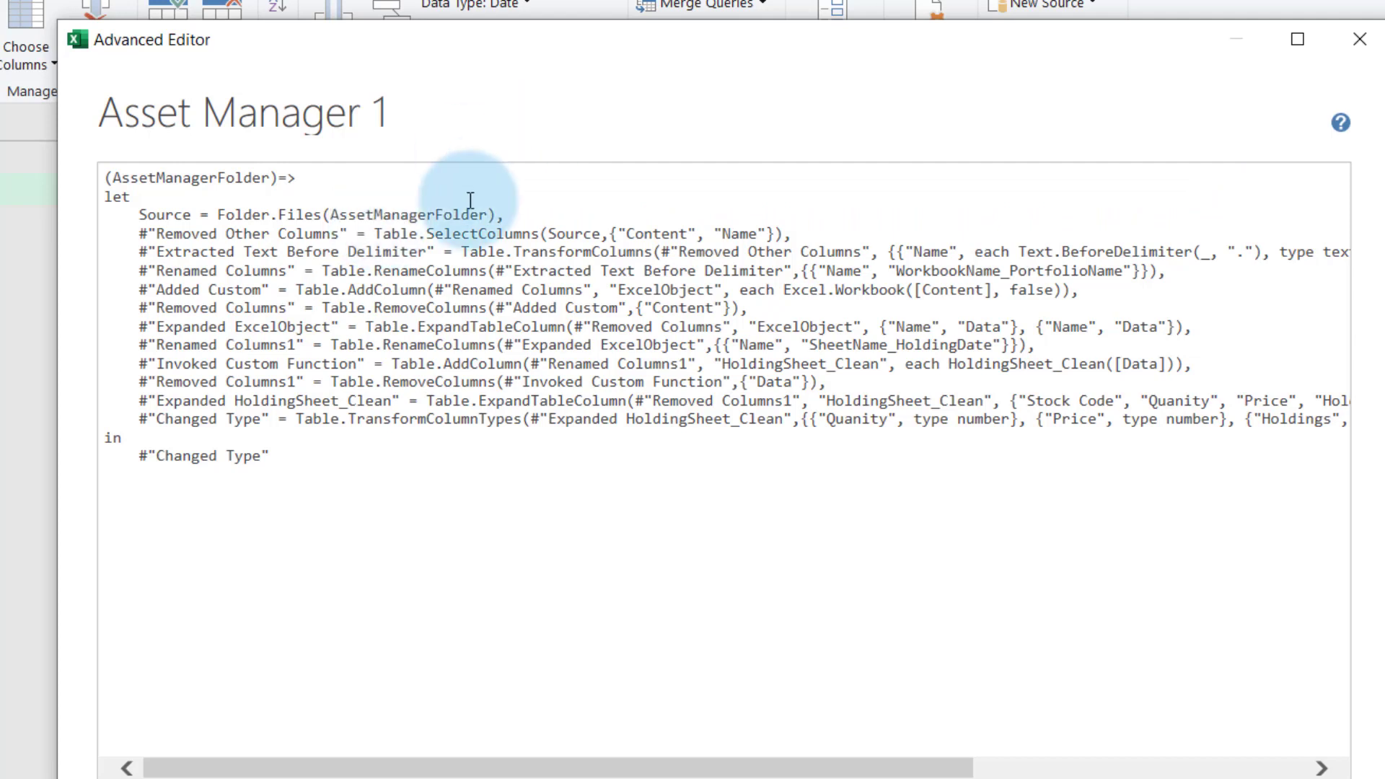
pyautogui.click(333, 215)
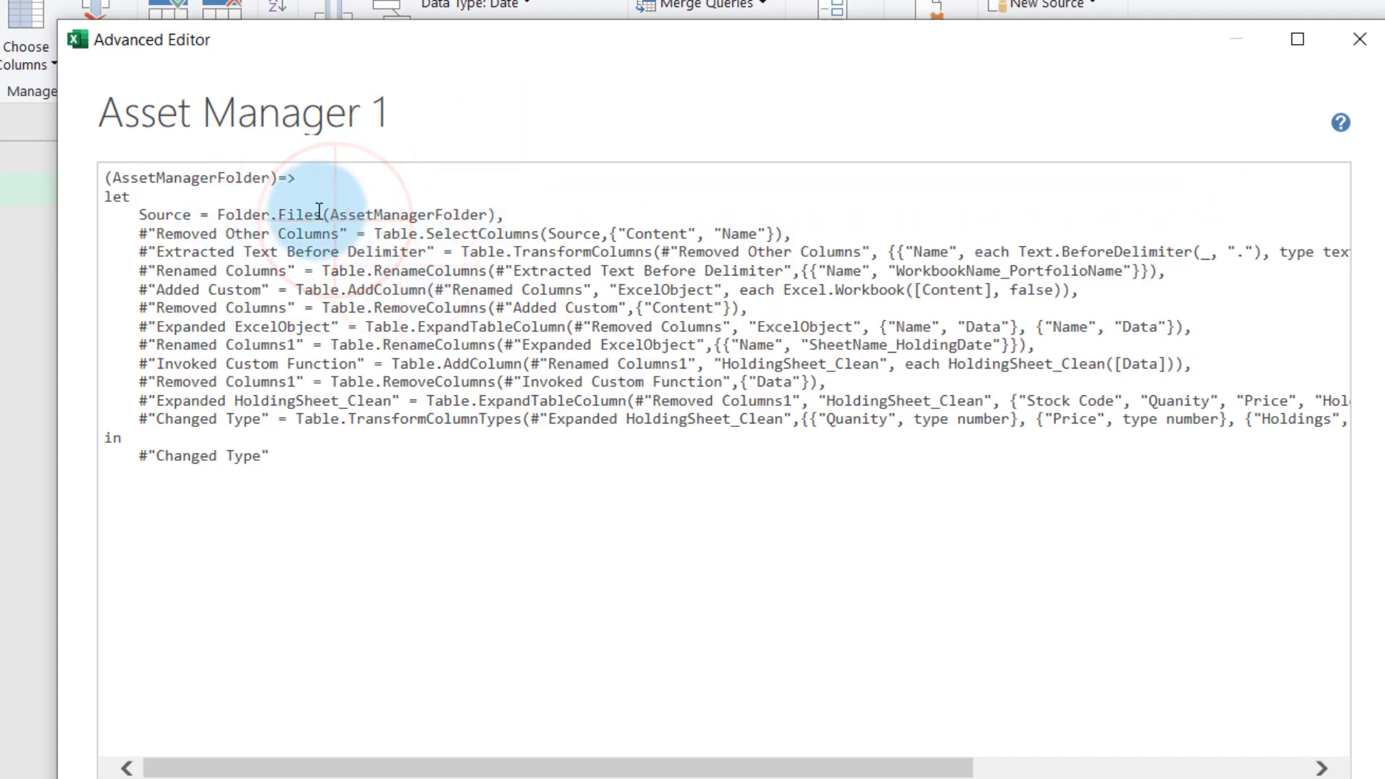
pyautogui.click(844, 365)
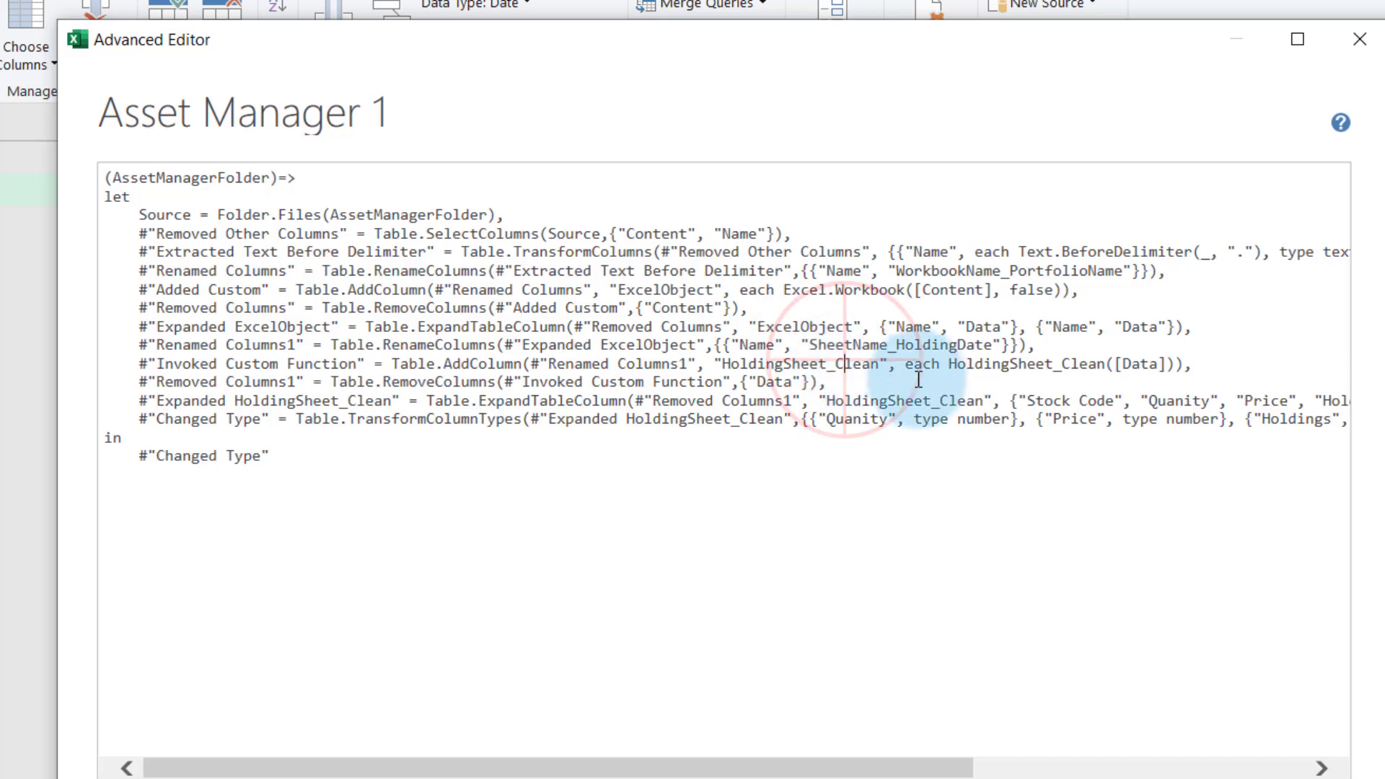
pyautogui.moveTo(946, 364); pyautogui.dragTo(1163, 360)
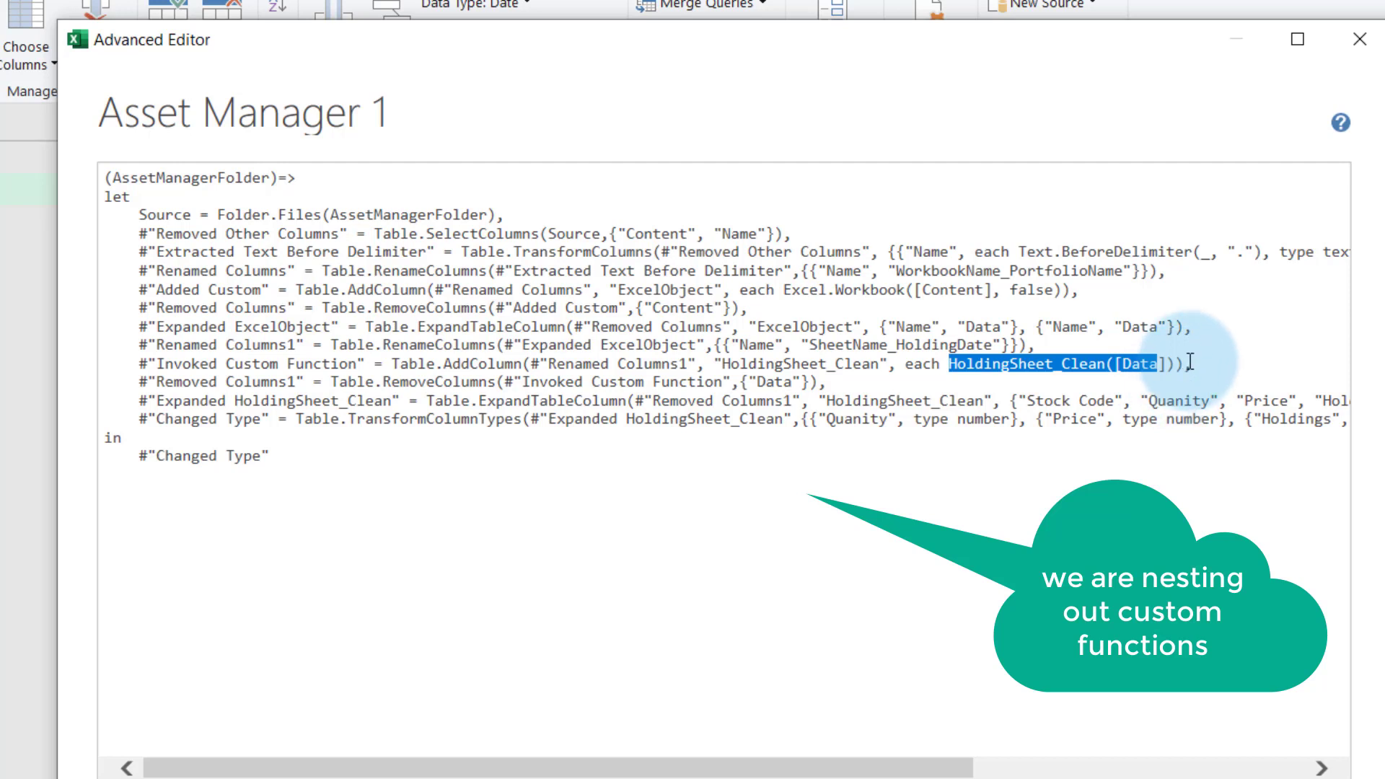
# Apply the edited M code and rename the resulting function query as Folder_Clean
pyautogui.click(510, 289)
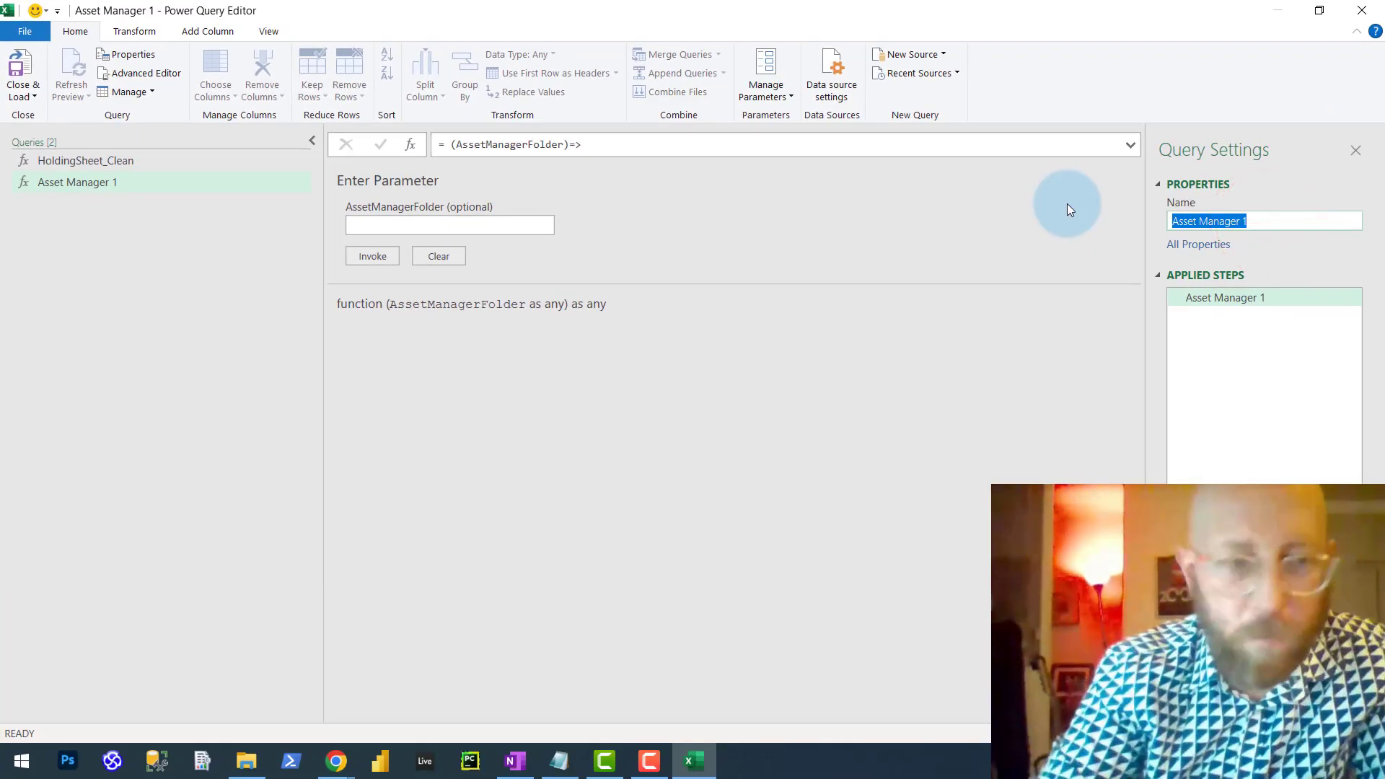
pyautogui.write('Folder')
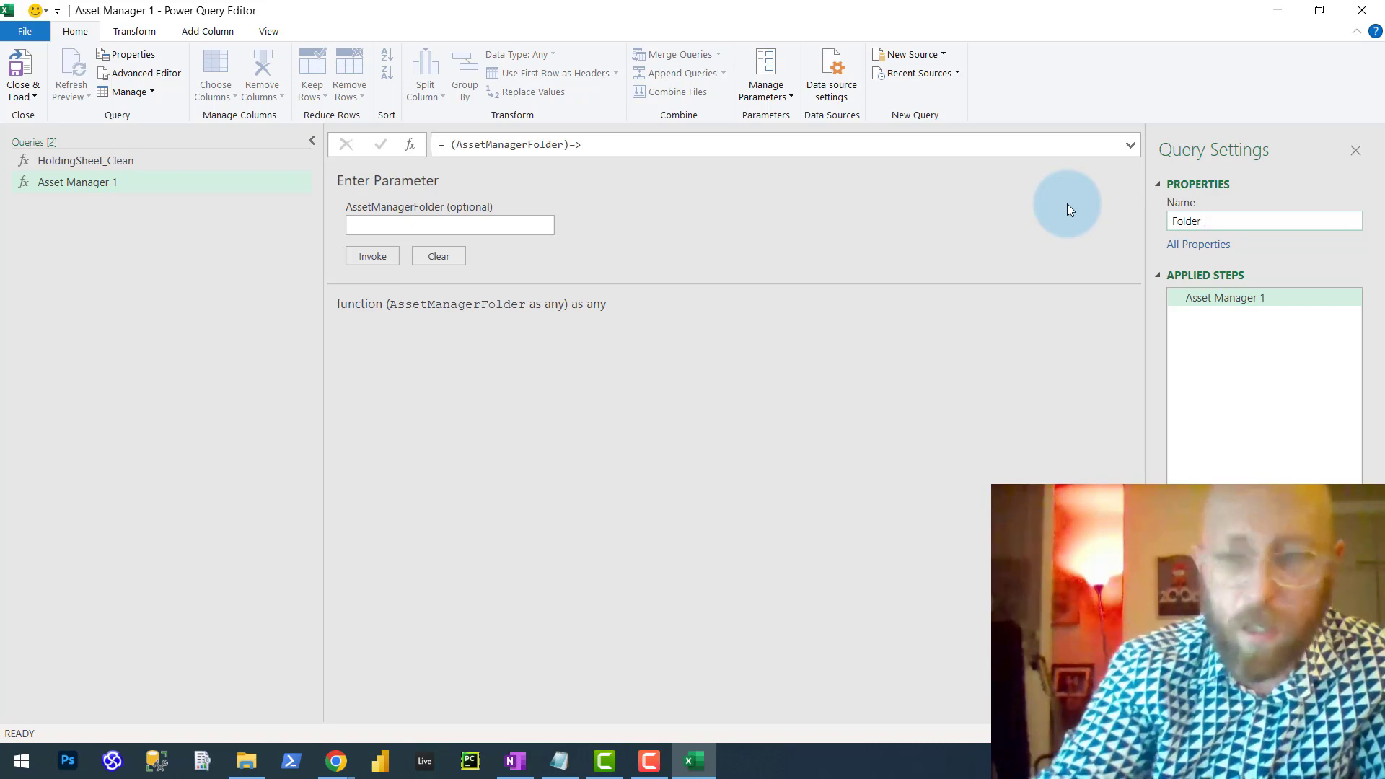
pyautogui.write('_Clean')
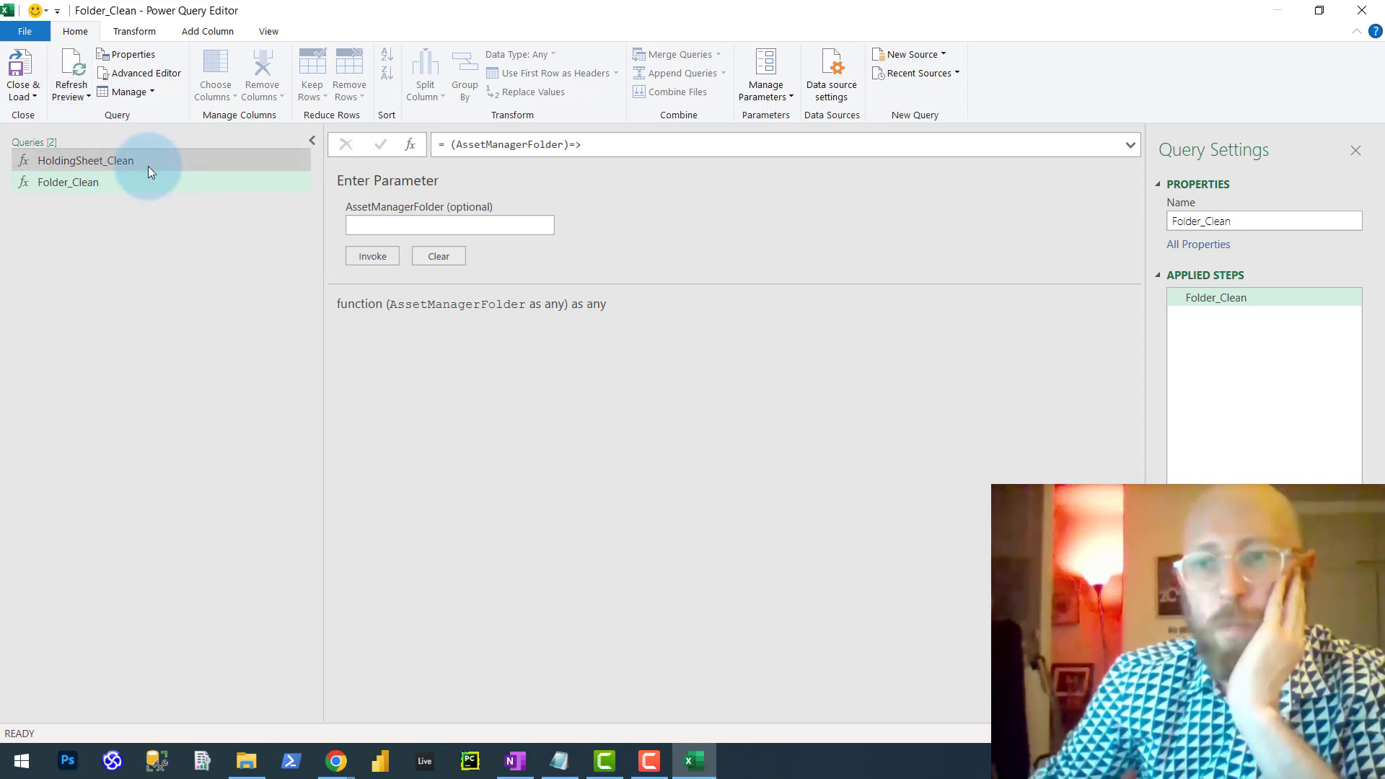
# Switch to File Explorer to look at the Asset Manager folders inside PowerQuery Demos, and return to Power Query Editor
pyautogui.click(273, 767)
pyautogui.click(404, 142)
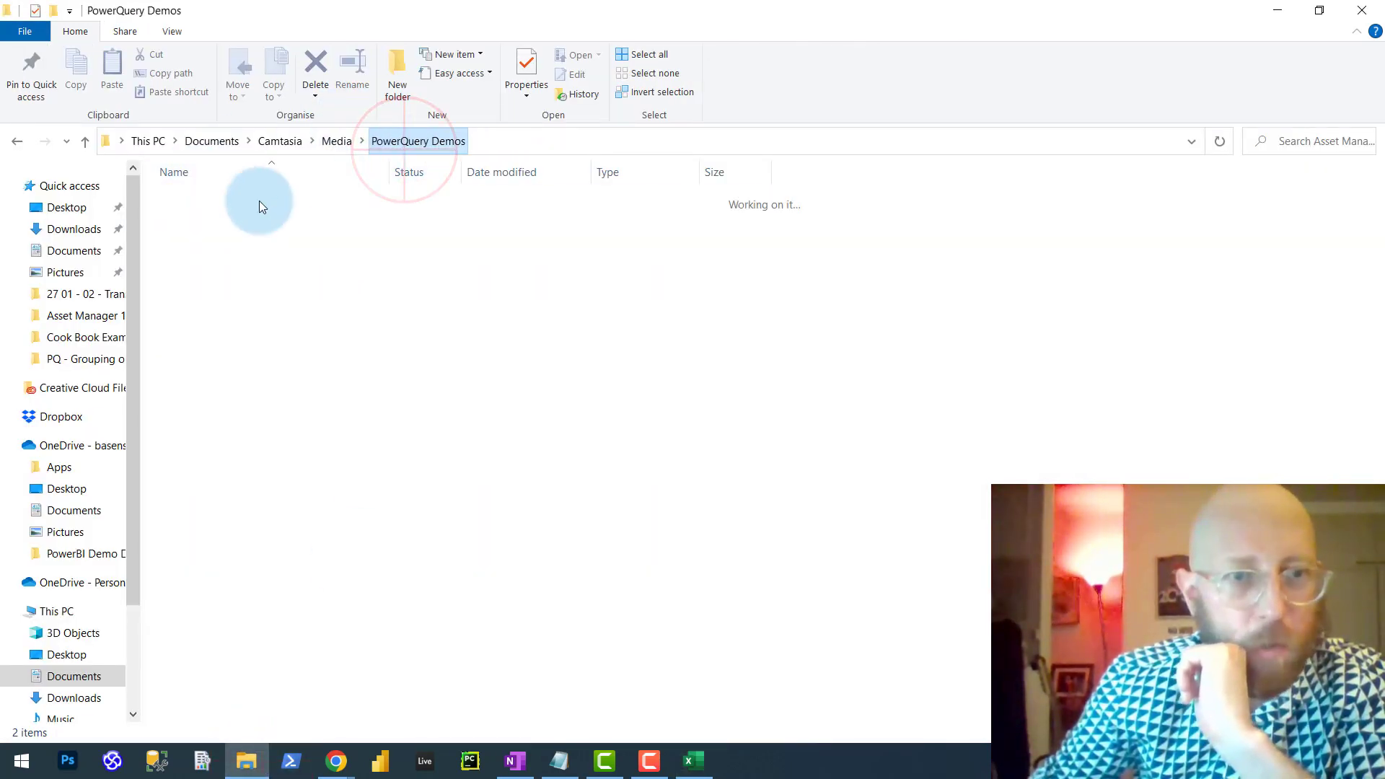
pyautogui.click(246, 200)
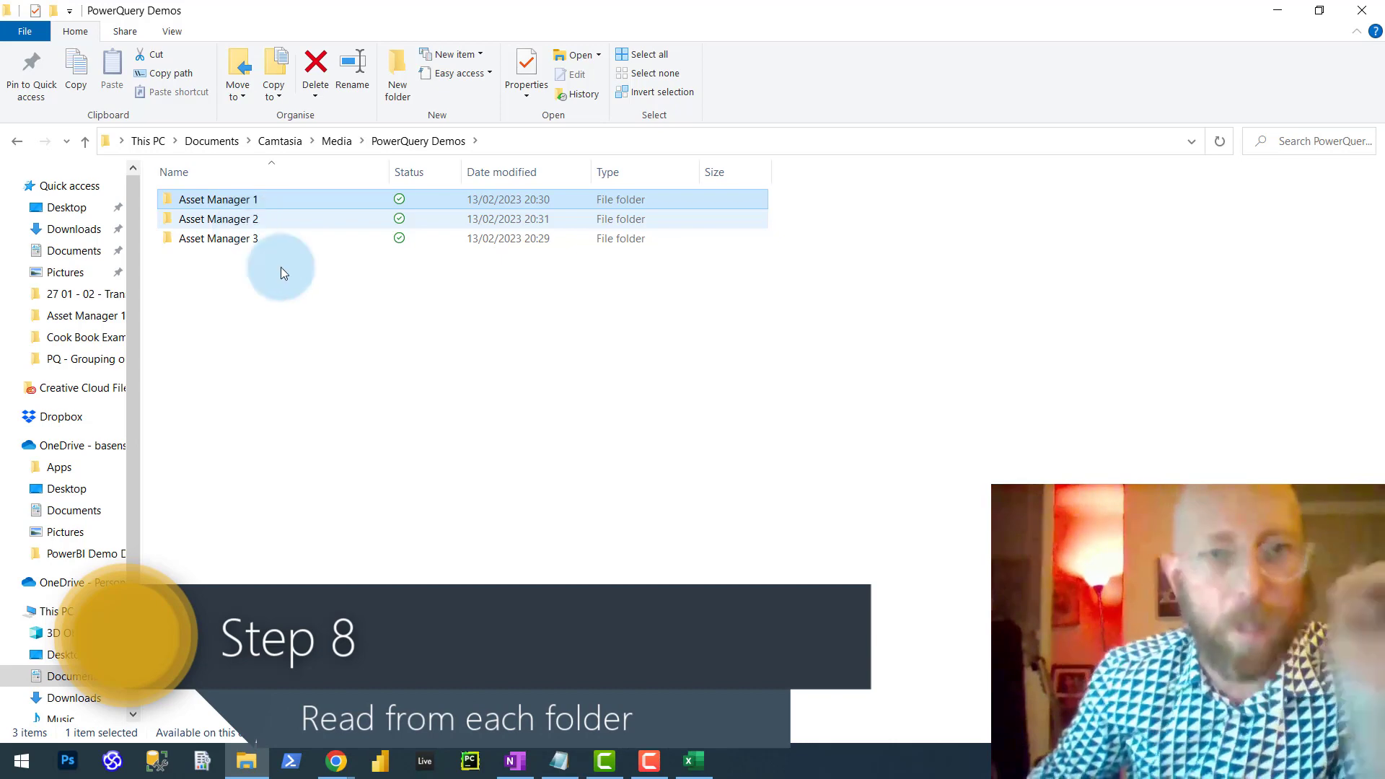
pyautogui.click(1275, 11)
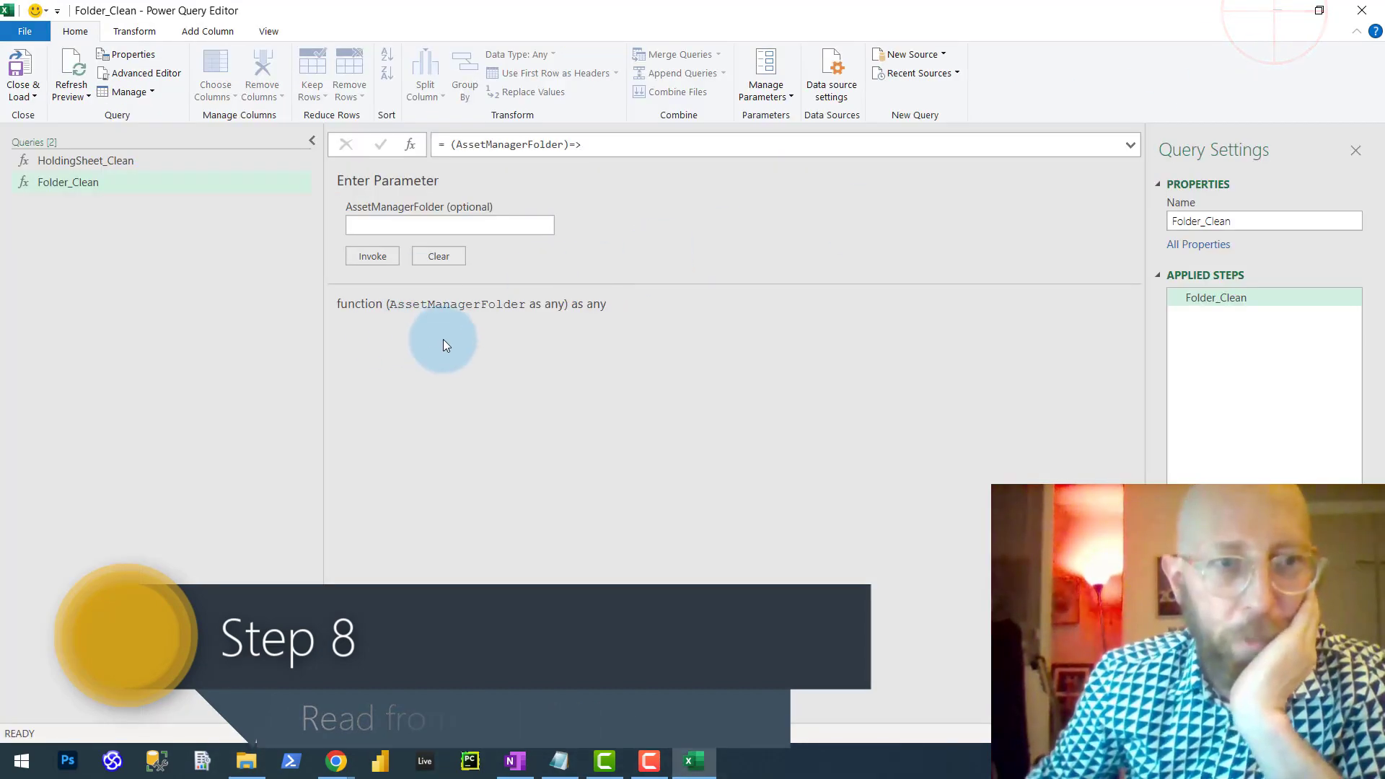
# Close and load the queries to the workbook, and enter the headers Asset Manager in B1 and Path in C1
pyautogui.click(21, 68)
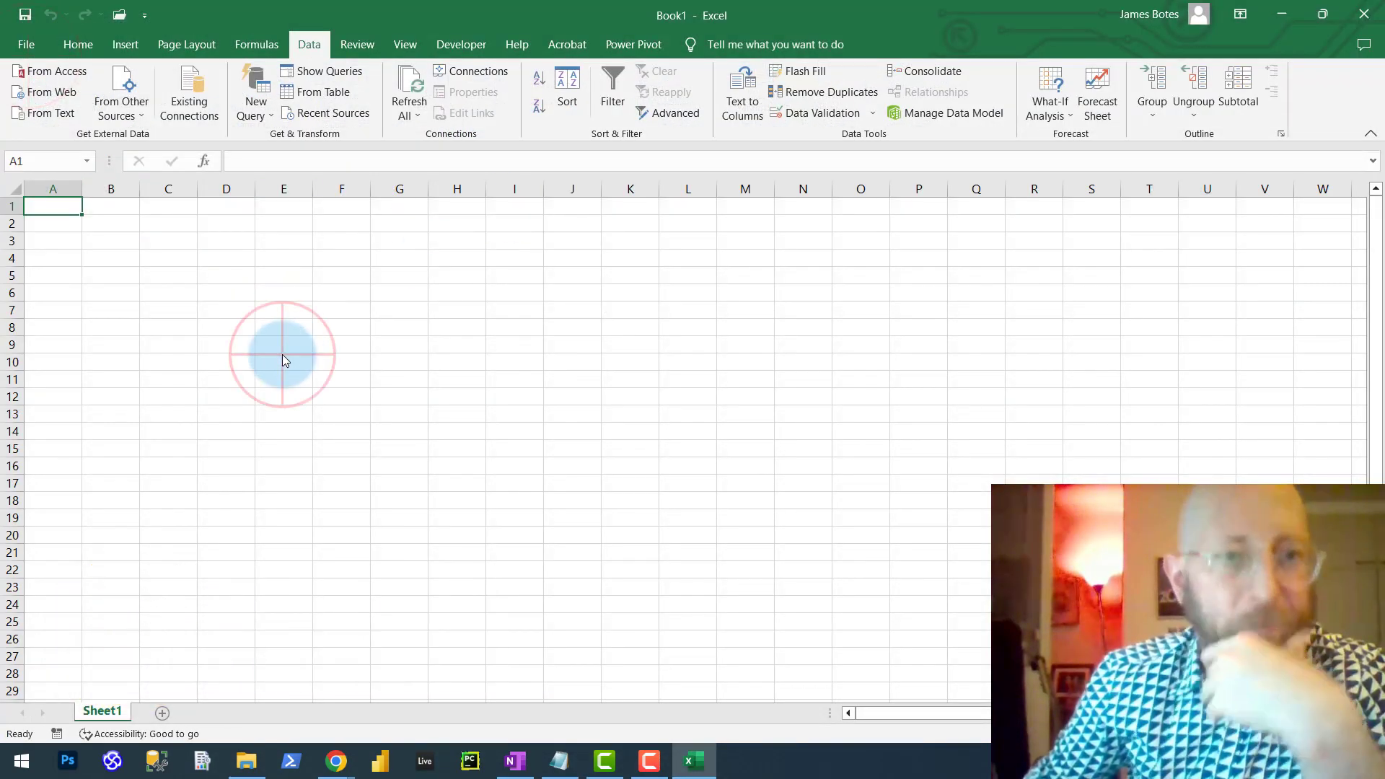
pyautogui.click(283, 358)
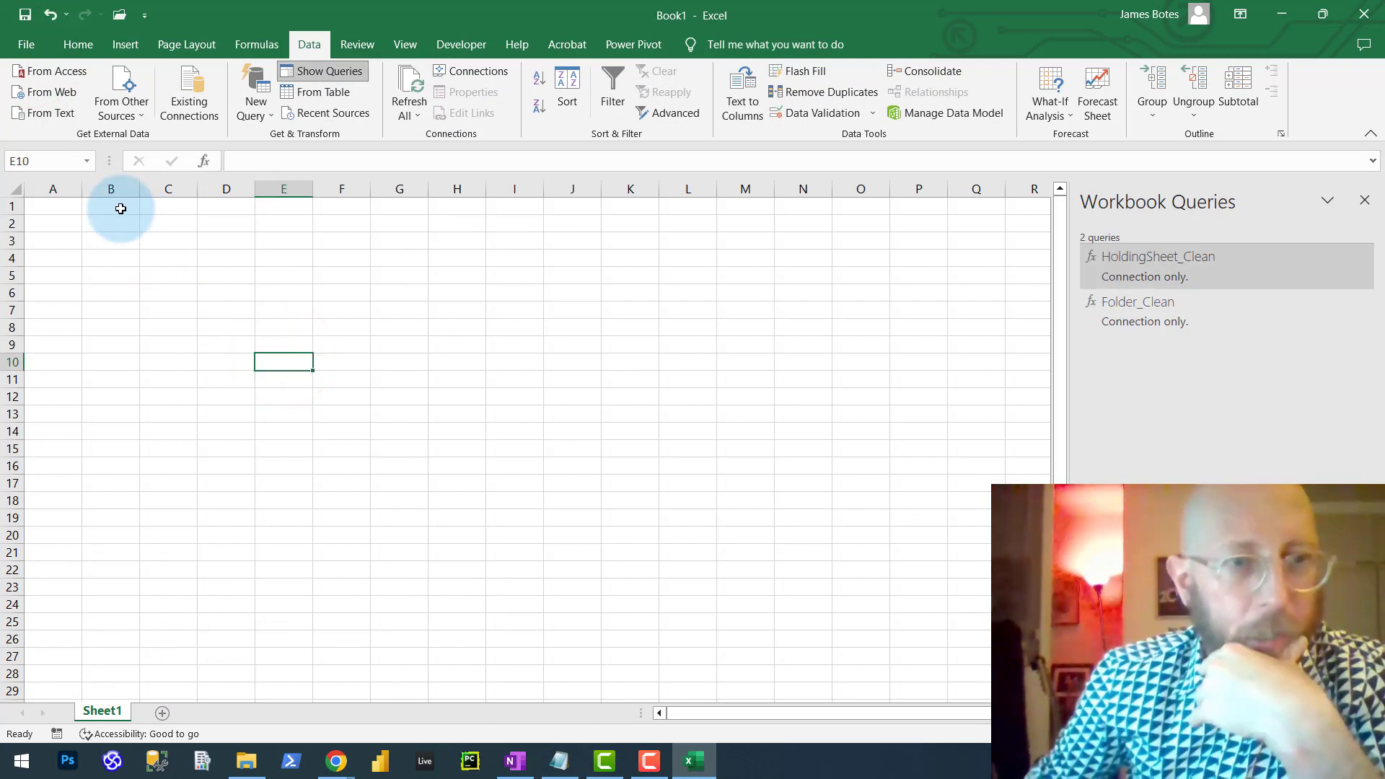
pyautogui.click(120, 208)
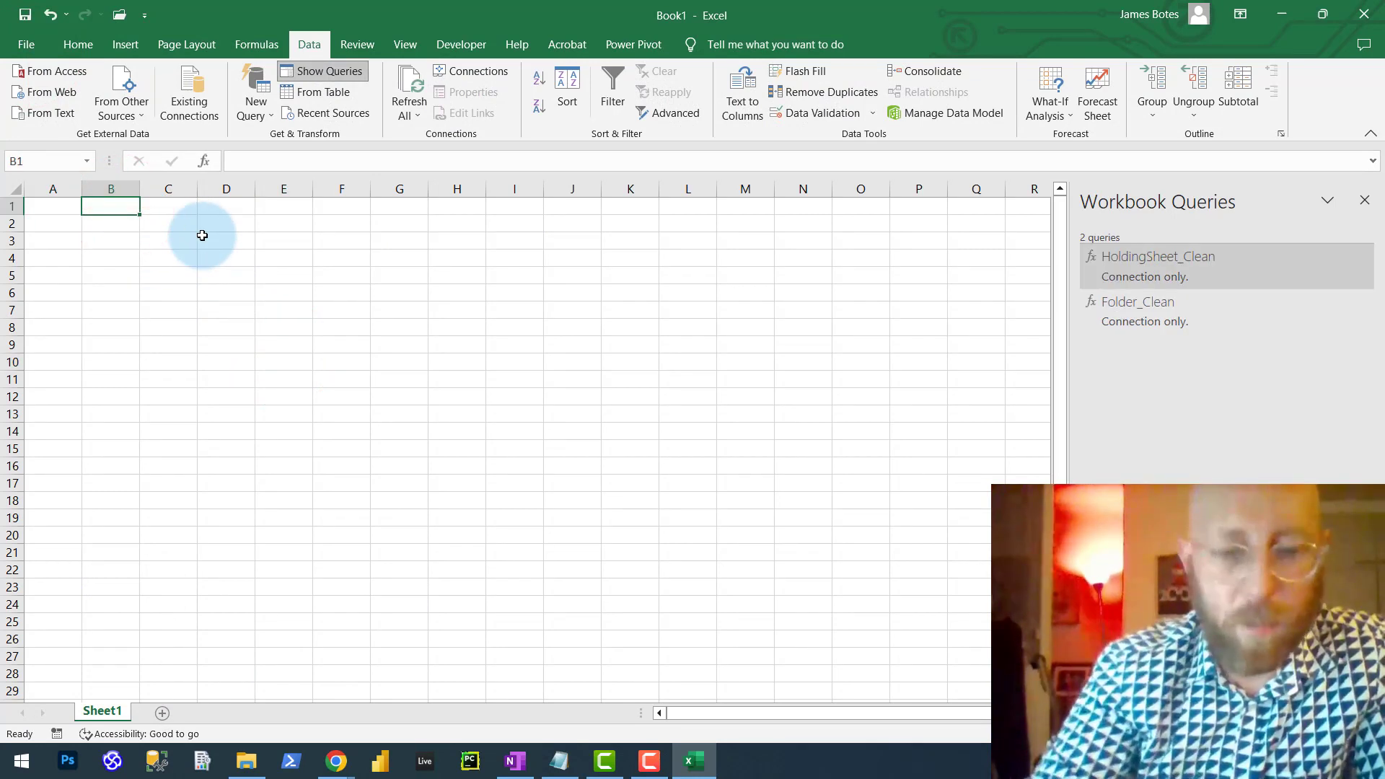
pyautogui.write('Asset Manage')
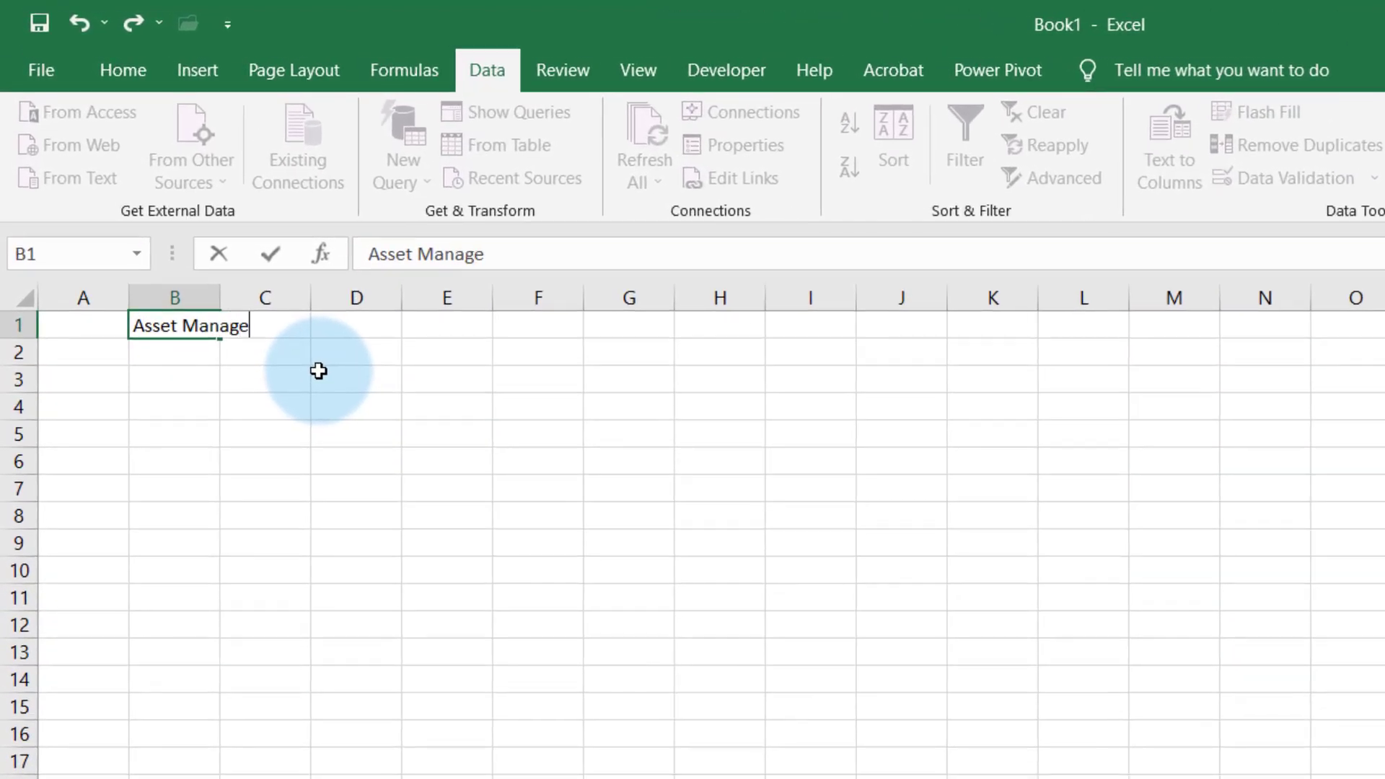
pyautogui.write('r')
pyautogui.press('Return')
pyautogui.press('Up')
pyautogui.press('Right')
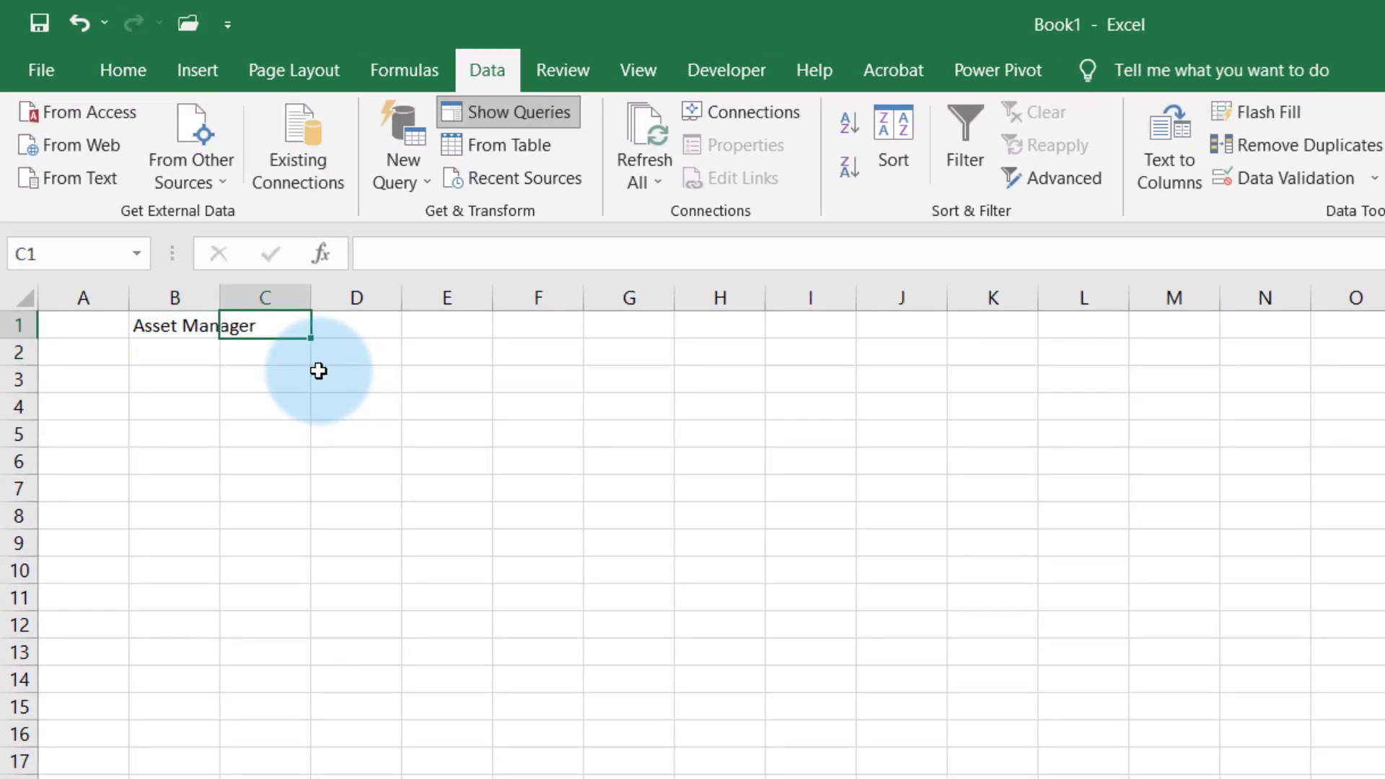
pyautogui.write('Path')
pyautogui.press('Return')
pyautogui.press('Left')
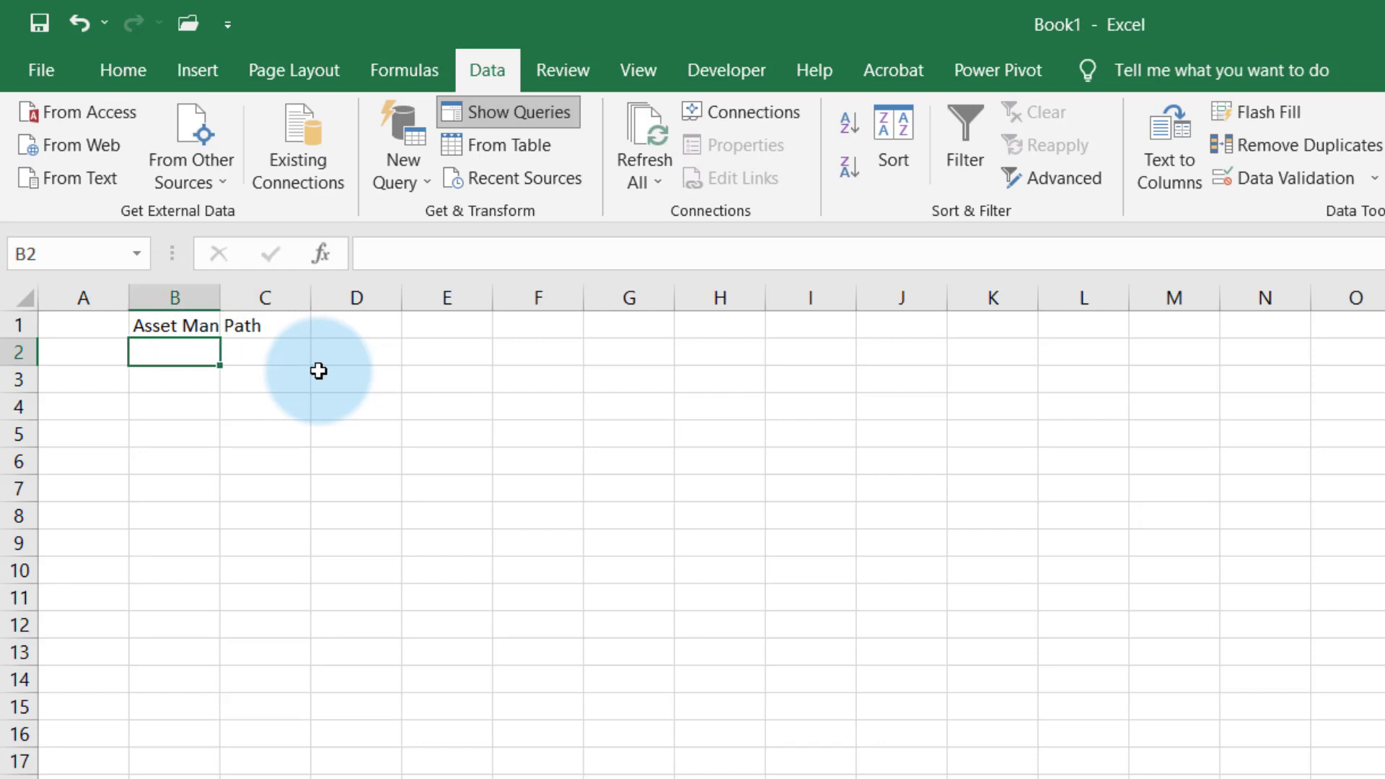
# Enter Asset Manager 1, Asset Manager 2 and Asset Manager 3 in B2:B4, and widen column B to fit the names
pyautogui.write('Asset Manager 1')
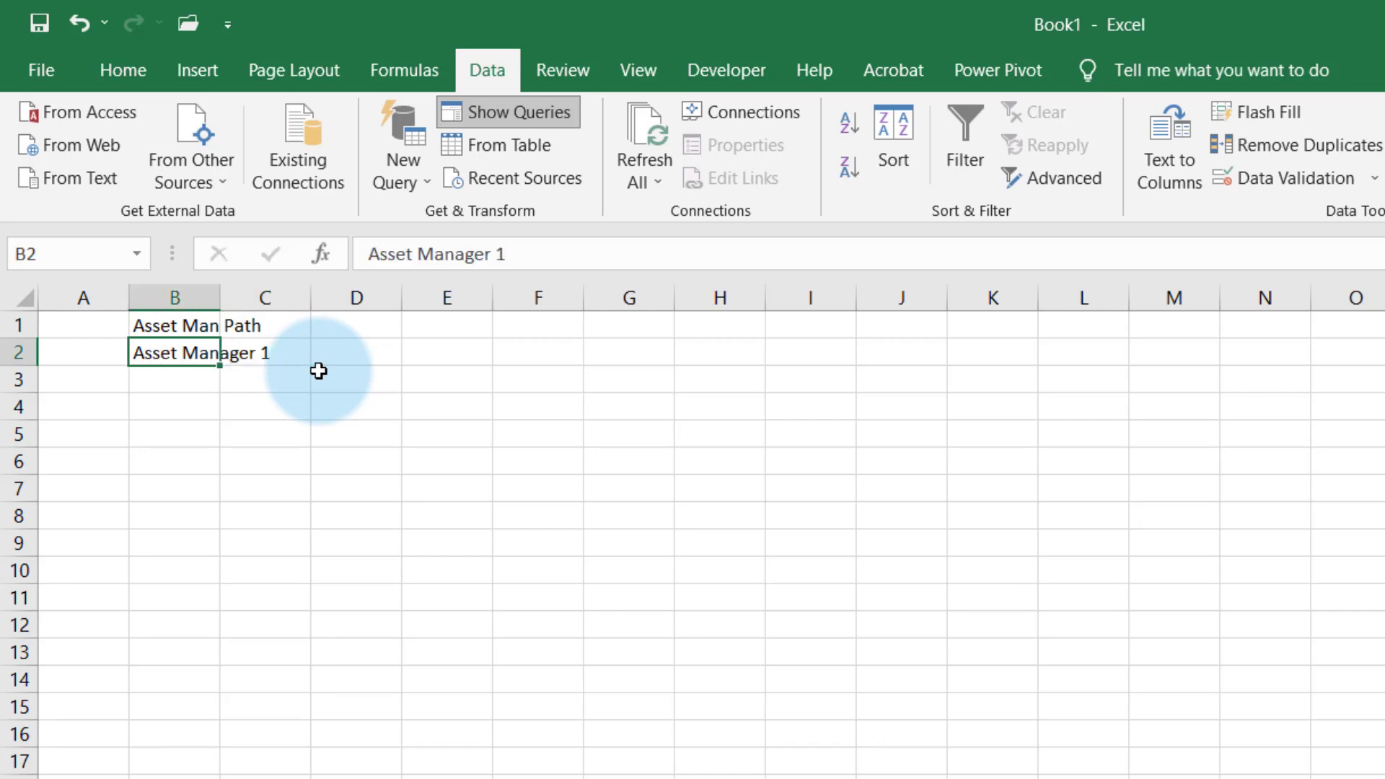
pyautogui.press('Return')
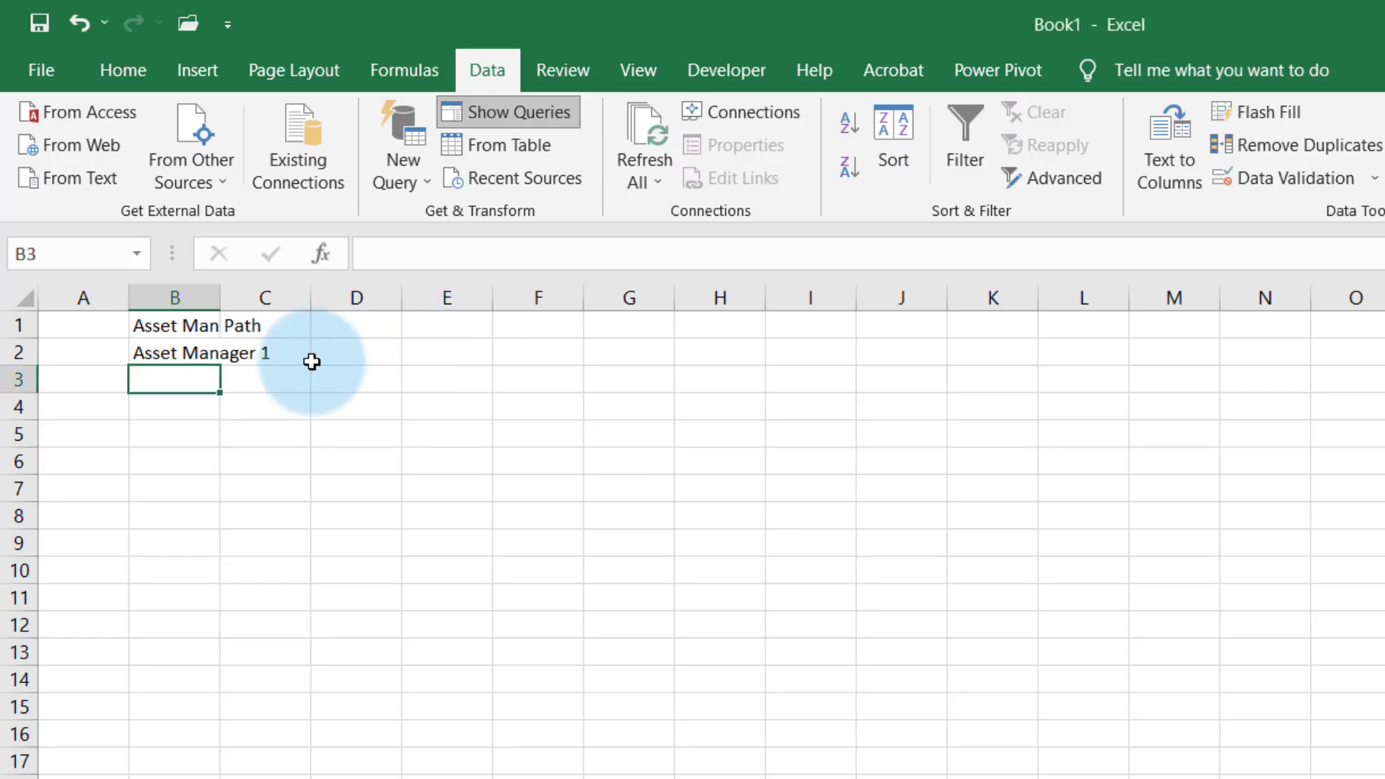
pyautogui.write('Asset Ma')
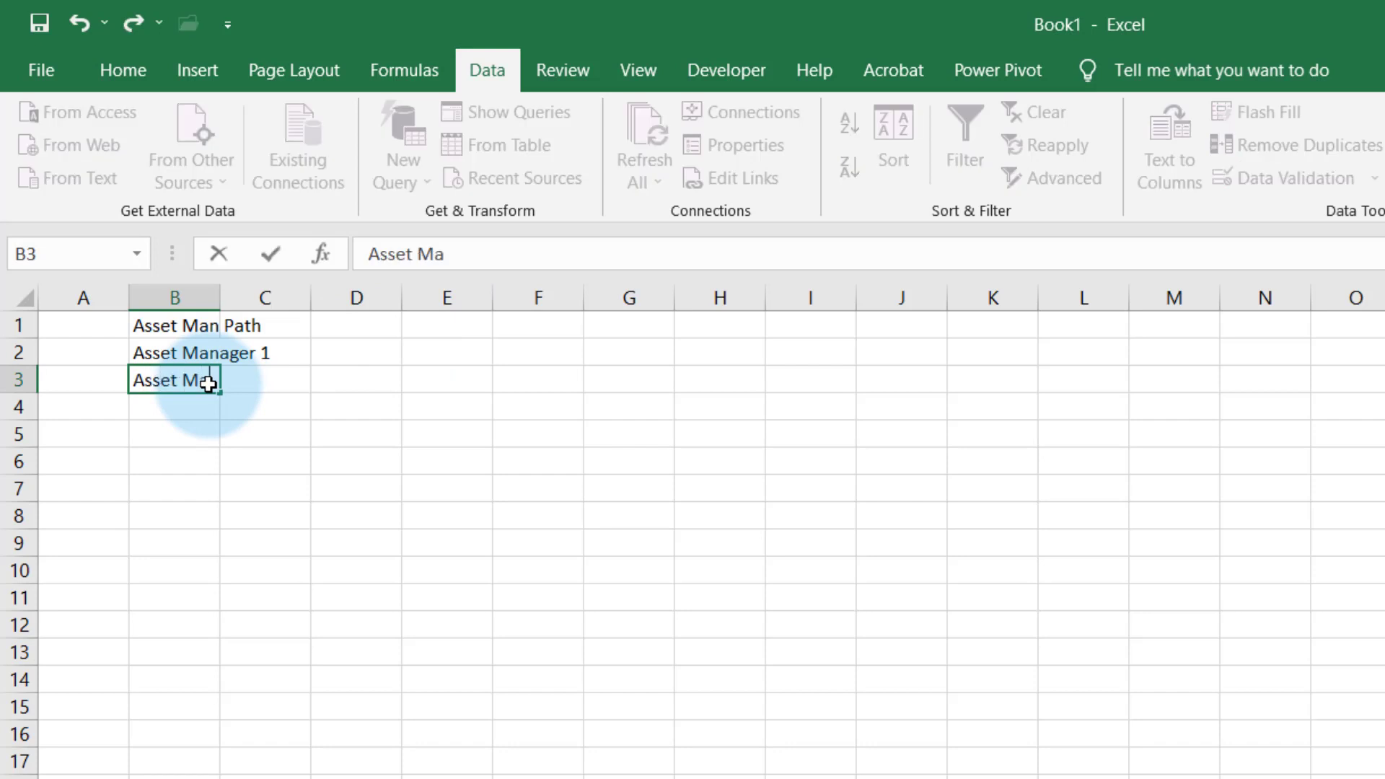
pyautogui.write('nager 2')
pyautogui.press('Return')
pyautogui.write('Asse')
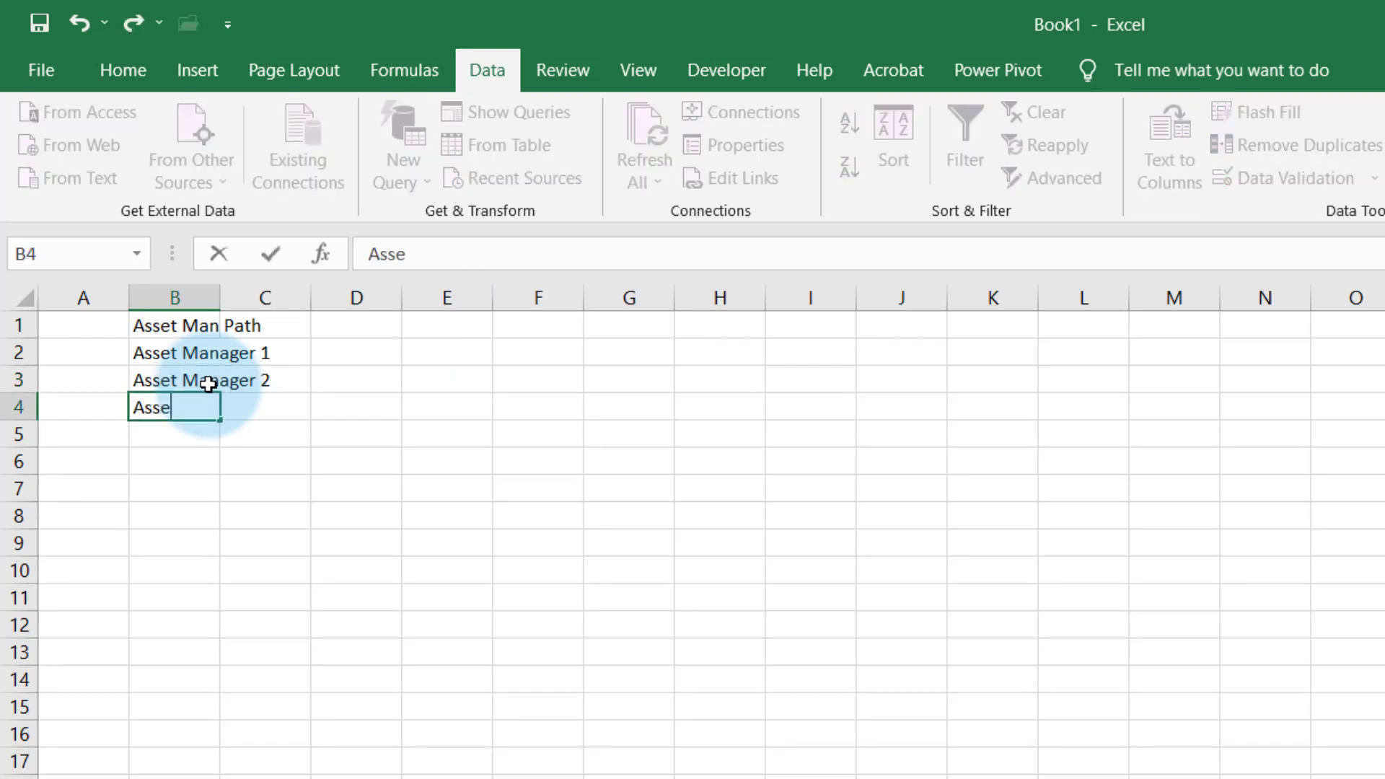
pyautogui.write('t Manager 3')
pyautogui.press('Return')
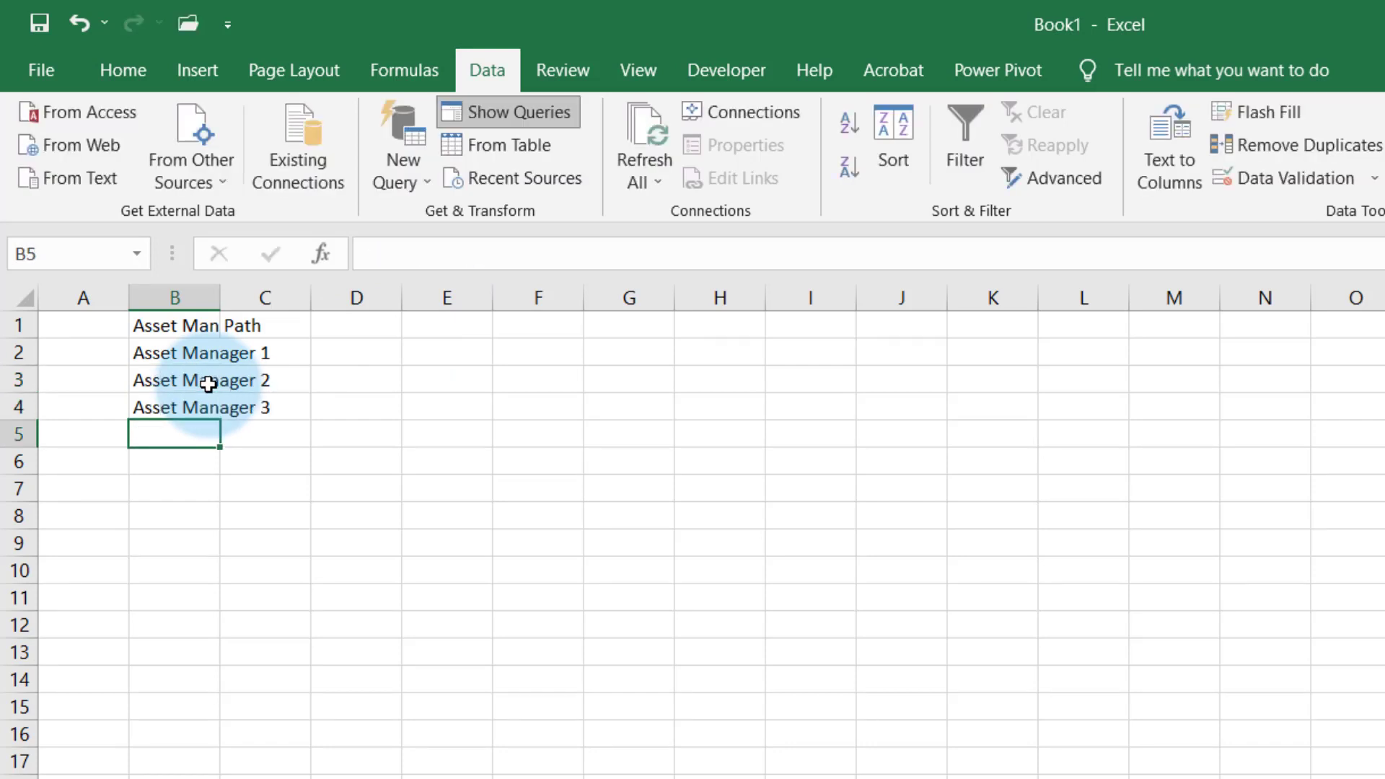
pyautogui.moveTo(221, 298); pyautogui.dragTo(277, 298)
# Paste the full folder paths of the three Asset Manager folders into C2:C4, and auto-fit column C to the paths
pyautogui.click(321, 351)
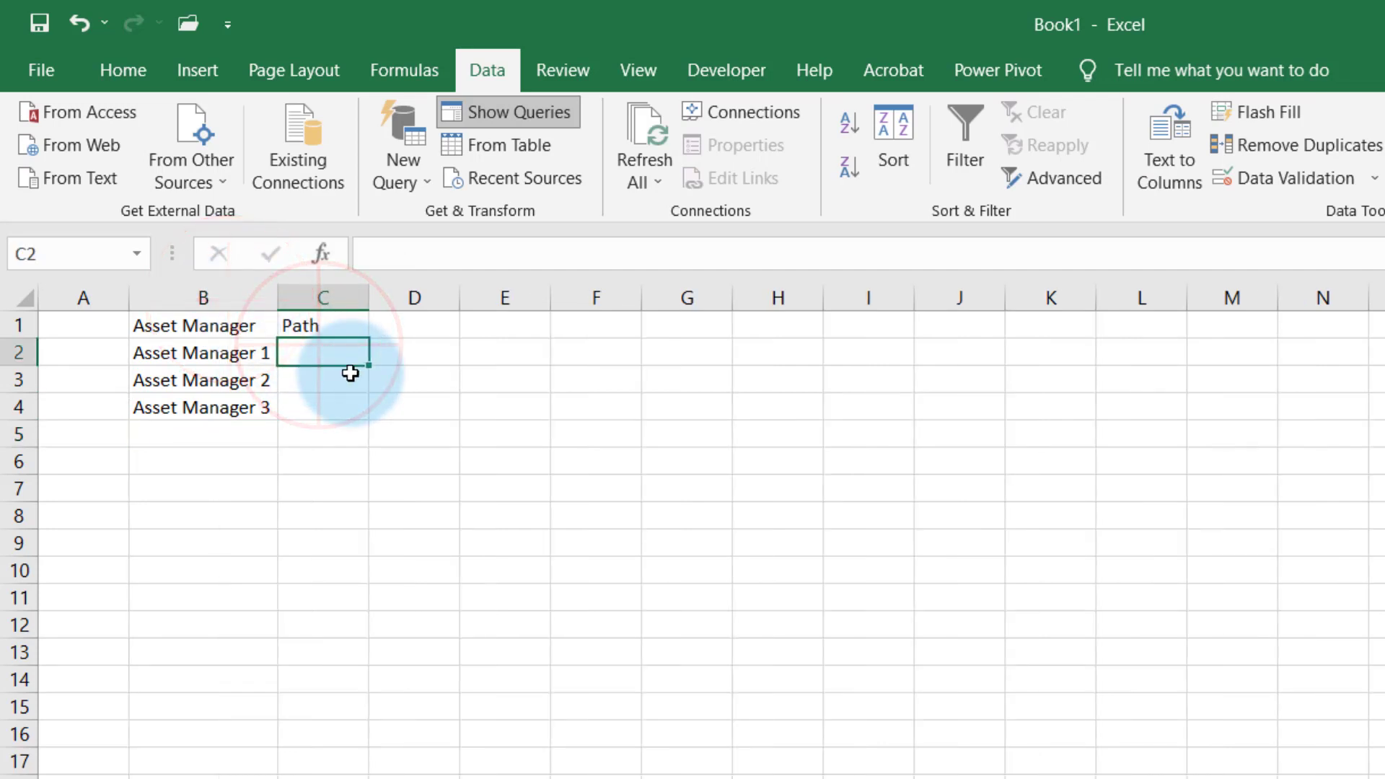
pyautogui.hotkey('alt', 'Tab')
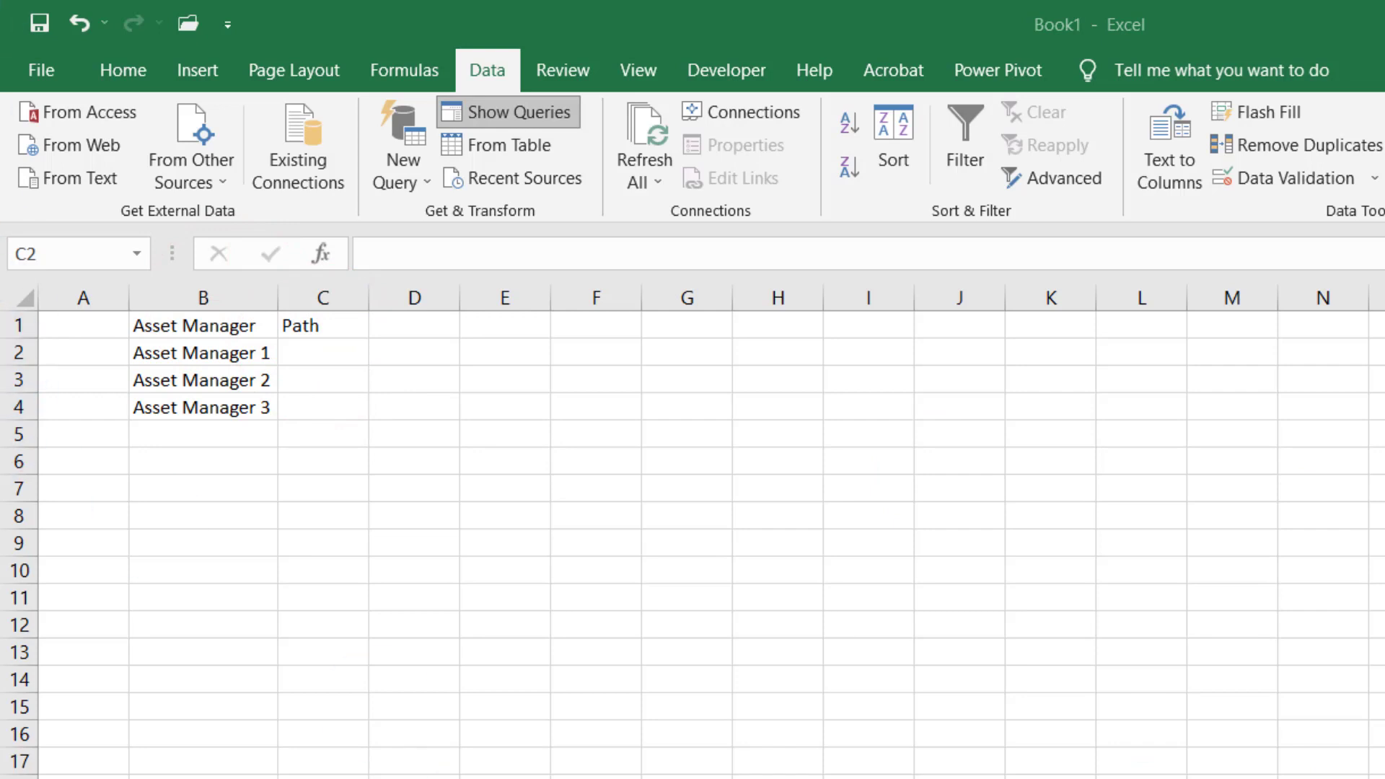
pyautogui.click(380, 465)
pyautogui.click(315, 347)
pyautogui.write('C:\\Users\\James\\OneDrive - basensei.com\\Documents\\Camtasia\\Media\\PowerQuery Demos\\Asset Manager 1 C:\\Users\\James\\OneDrive - basensei.com\\Documents\\Camtasia\\Media\\PowerQuery Demos\\Asset Manager 2 C:\\Users\\James\\OneDrive - basensei.com\\Documents\\Camtasia\\Media\\PowerQuery Demos\\Asset Manager 3')
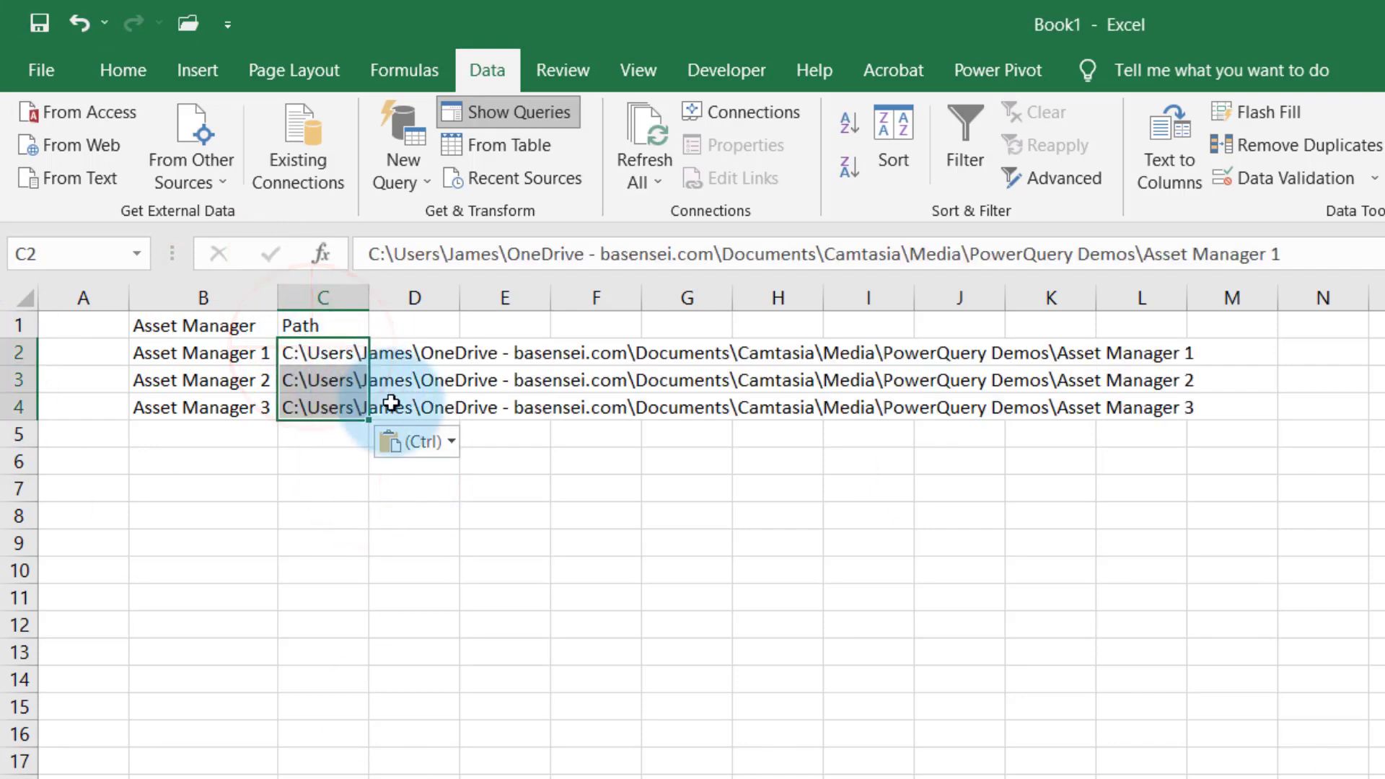
pyautogui.click(505, 568)
pyautogui.moveTo(369, 297); pyautogui.dragTo(359, 297)
pyautogui.doubleClick(360, 297)
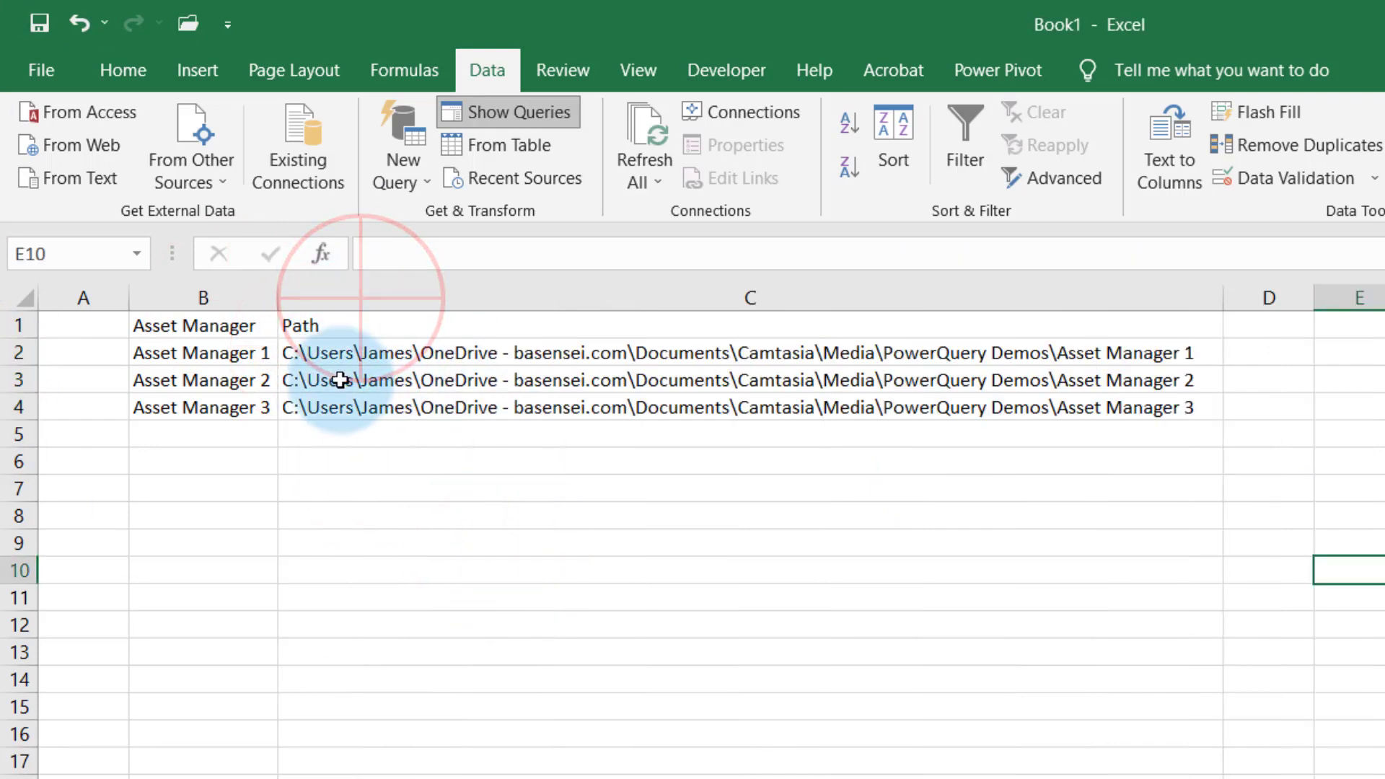
# Switch to File Explorer to compare the Asset Manager folders in PowerQuery Demos with the pasted paths, and return to Excel
pyautogui.hotkey('alt', 'Tab')
pyautogui.hotkey('alt', 'Tab')
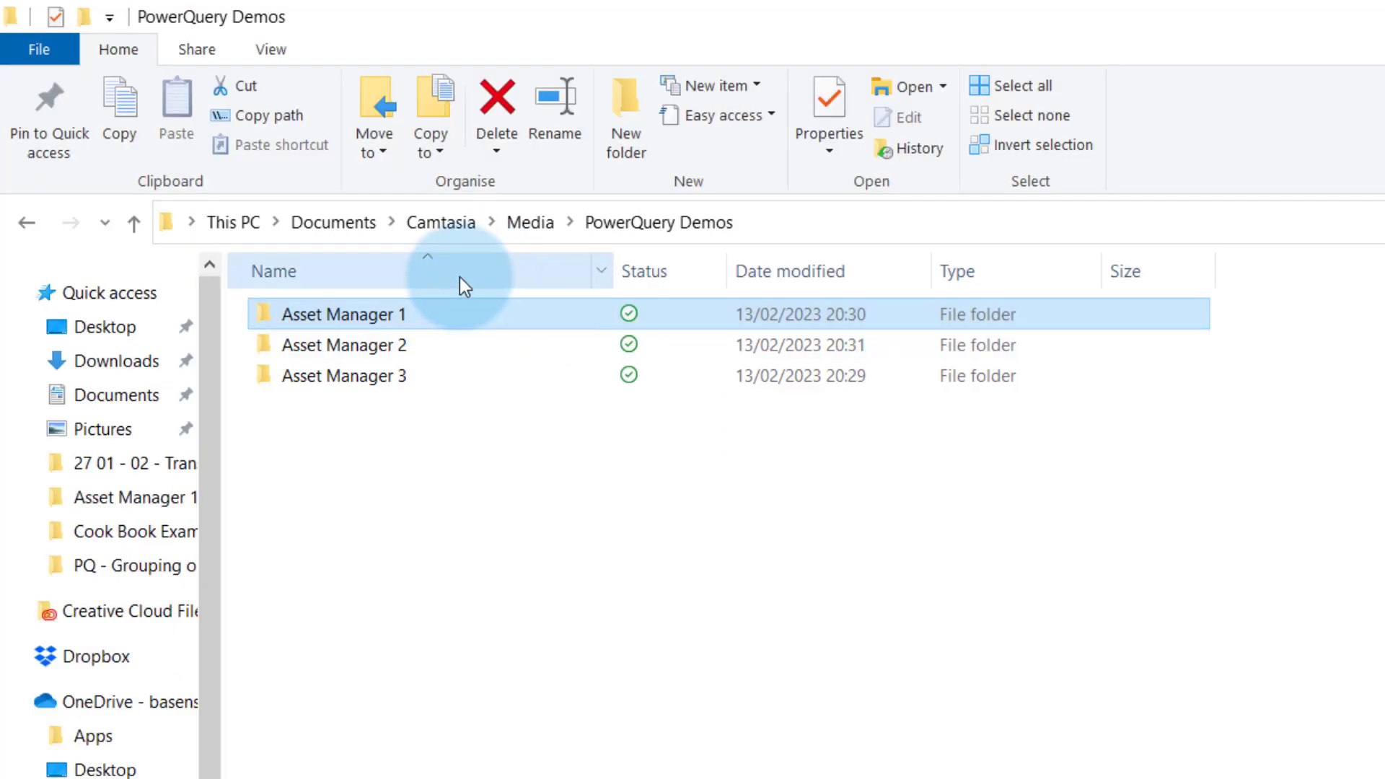
pyautogui.hotkey('alt', 'Tab')
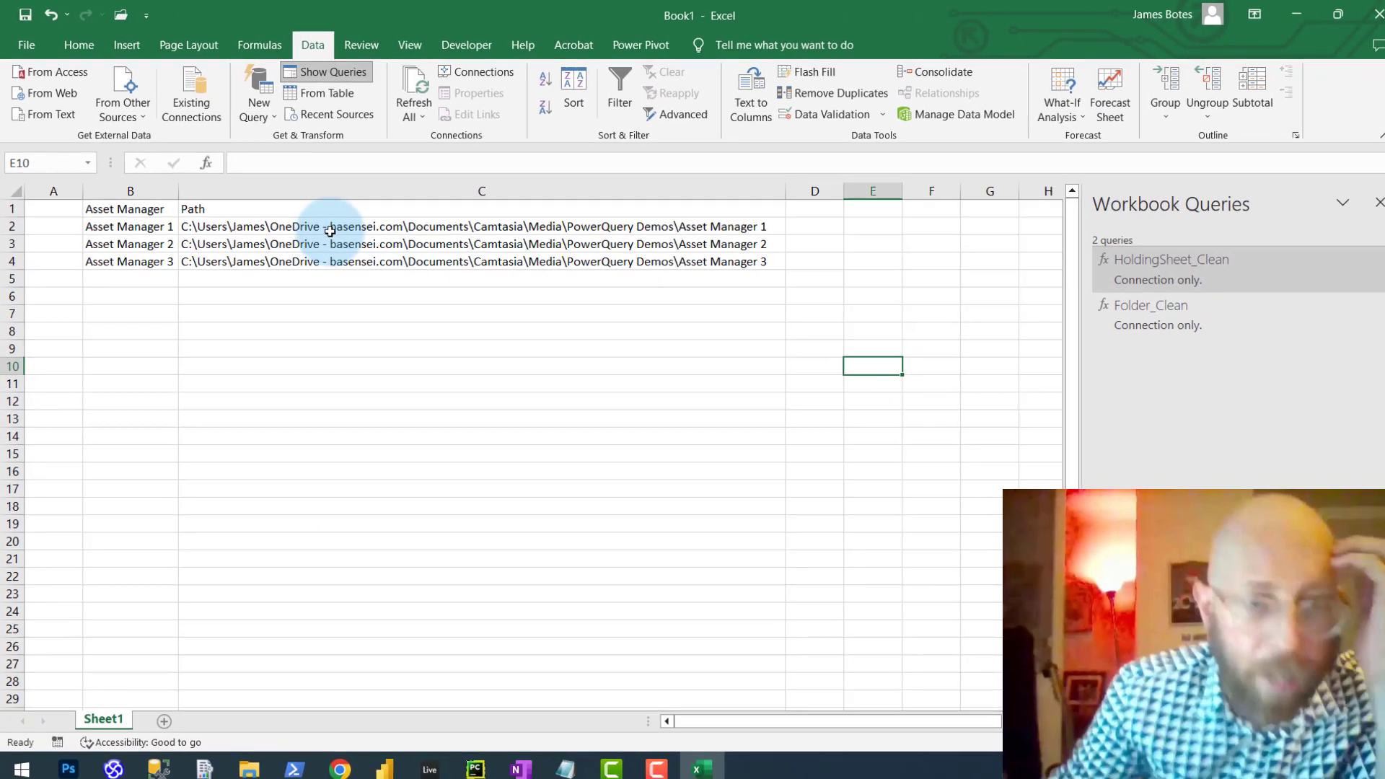
pyautogui.click(335, 245)
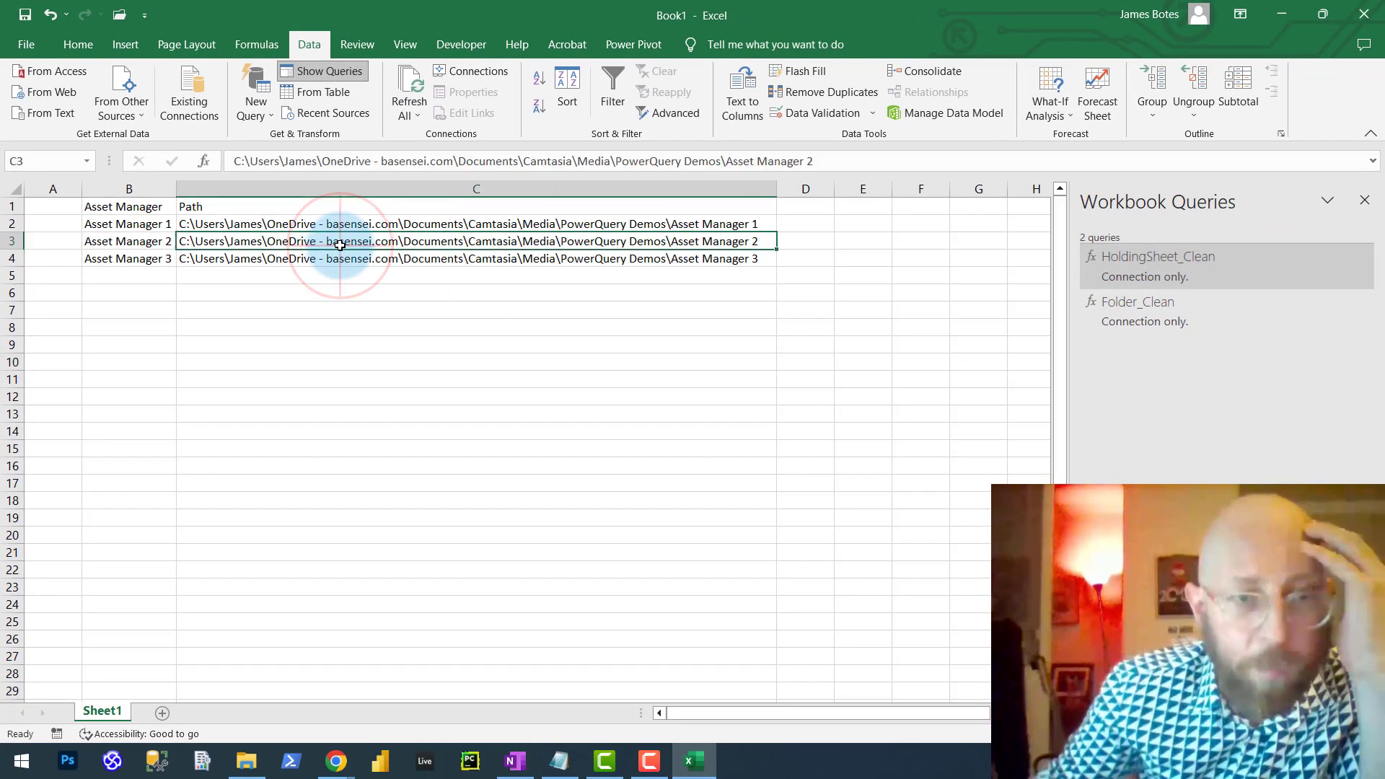
pyautogui.click(348, 348)
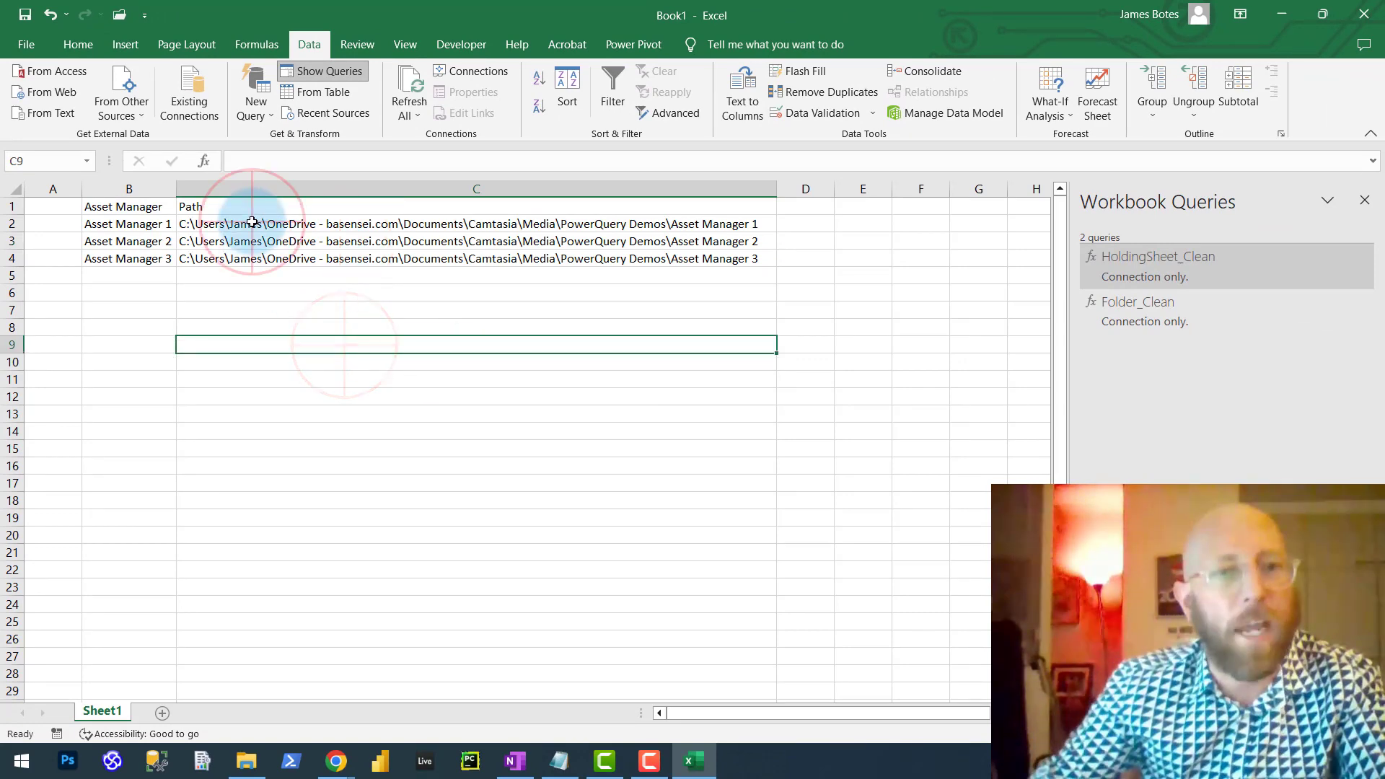
pyautogui.click(252, 222)
pyautogui.click(285, 243)
# Format the range B1:C4 as a blue Excel table with a header row
pyautogui.moveTo(155, 204); pyautogui.dragTo(274, 261)
pyautogui.click(77, 44)
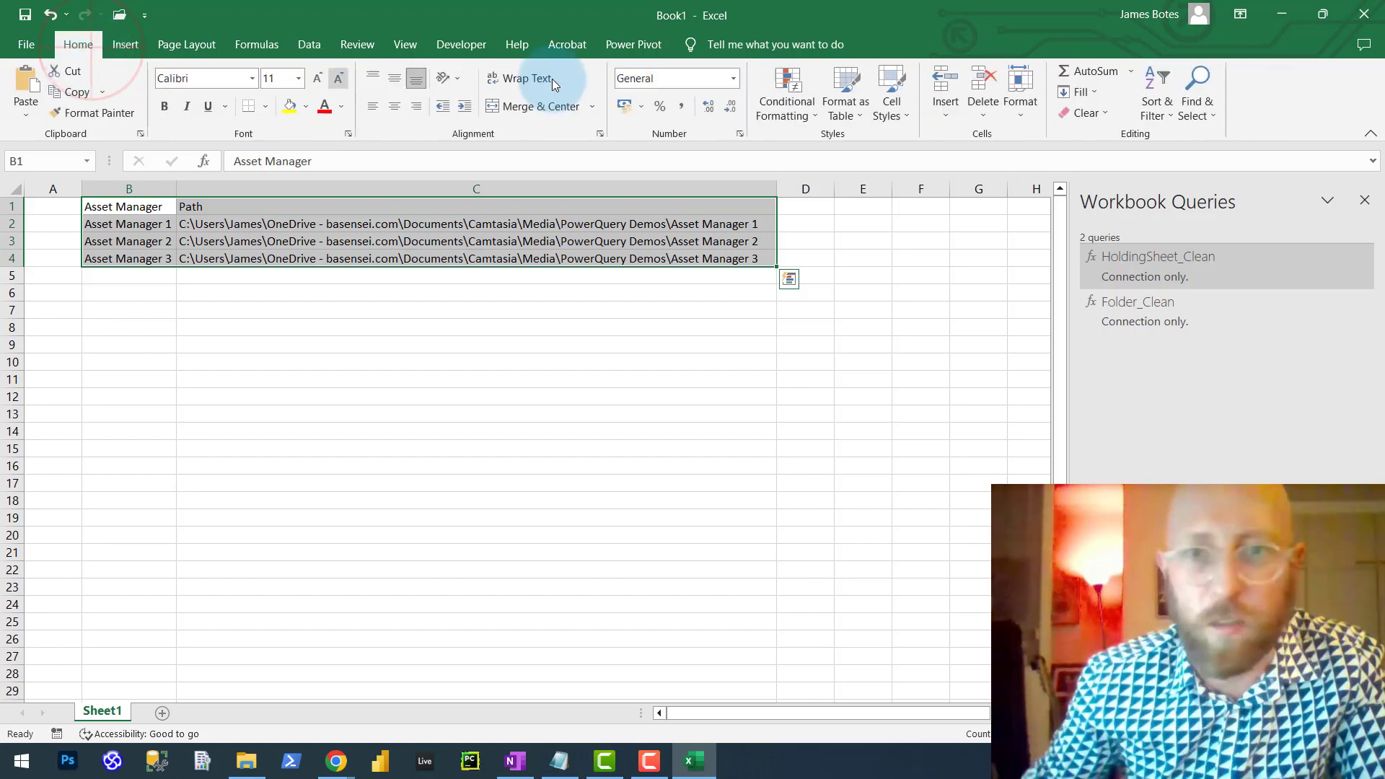
pyautogui.click(844, 108)
pyautogui.click(1188, 349)
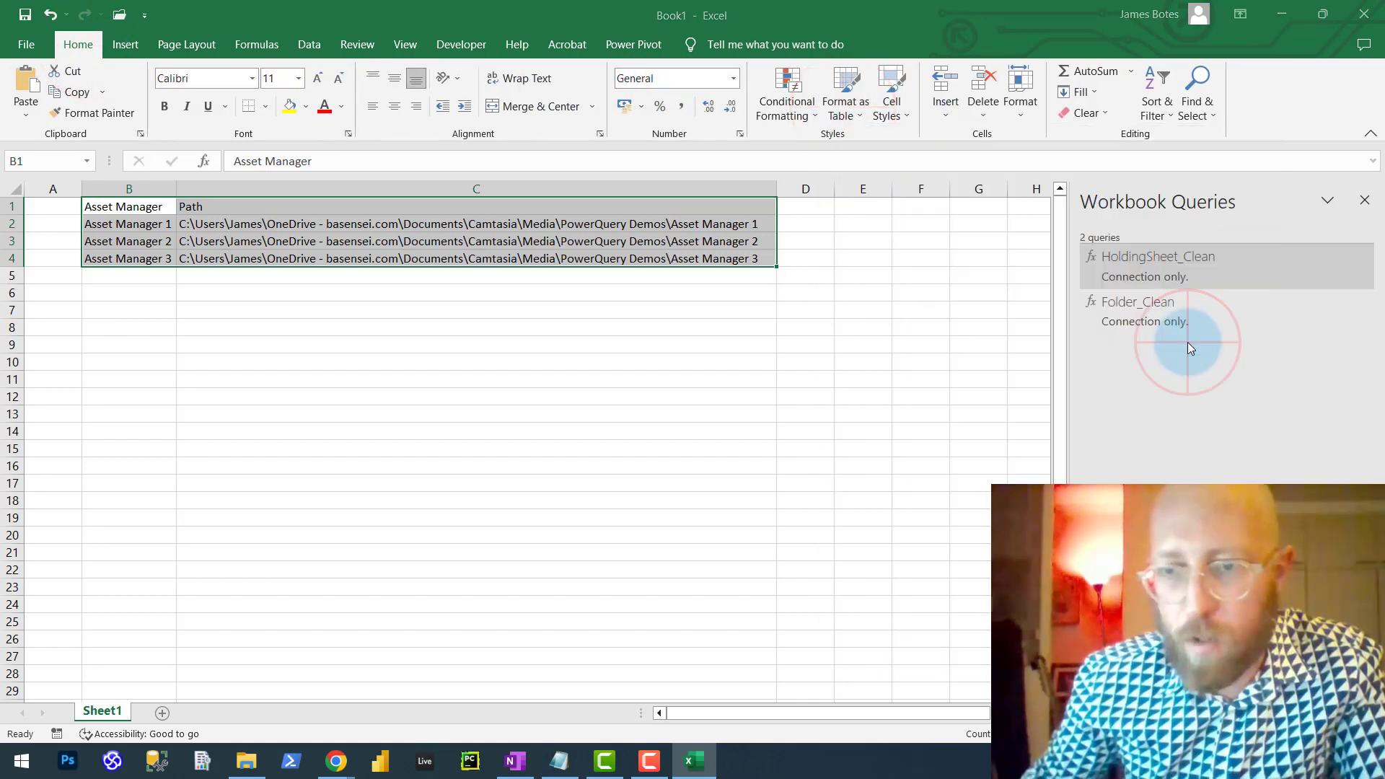
pyautogui.click(692, 414)
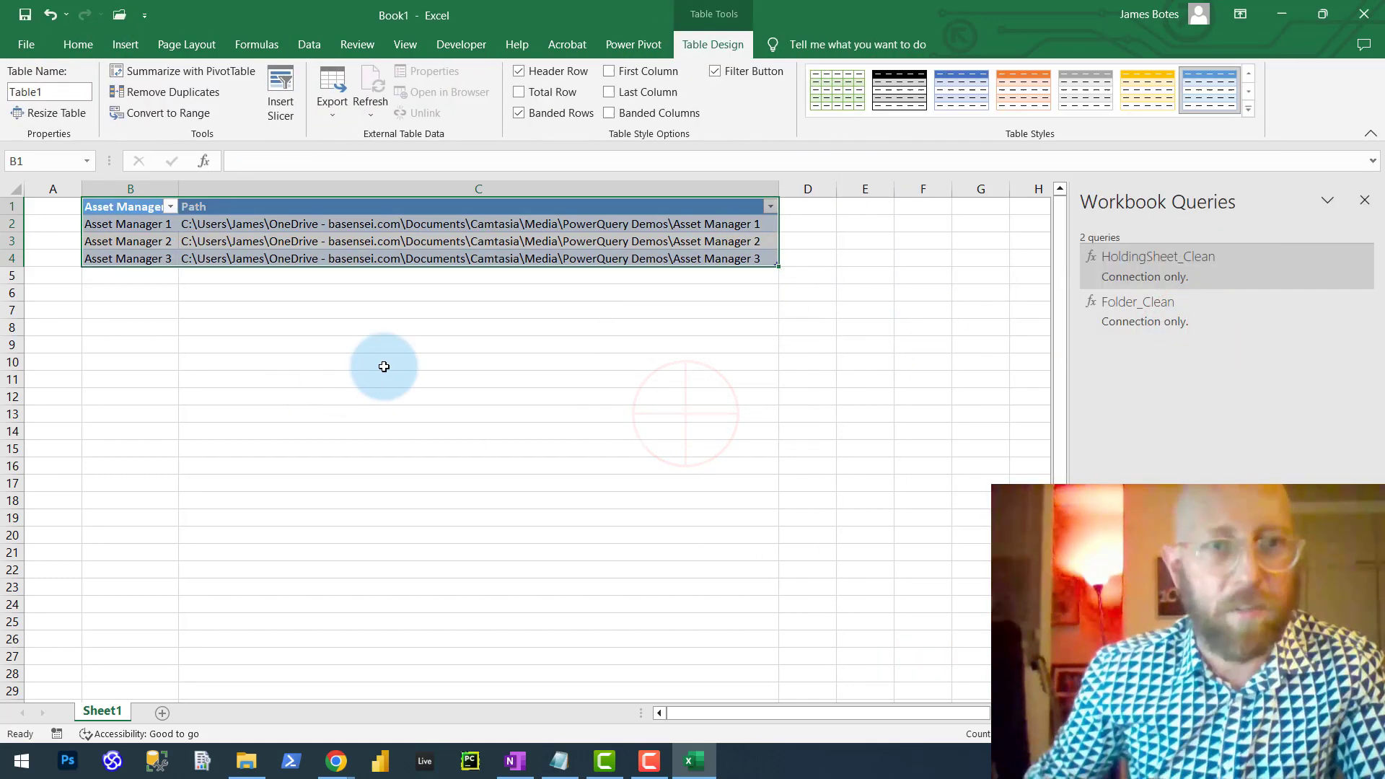
# Rename the folder path table as AssetManagerPathTable
pyautogui.click(768, 241)
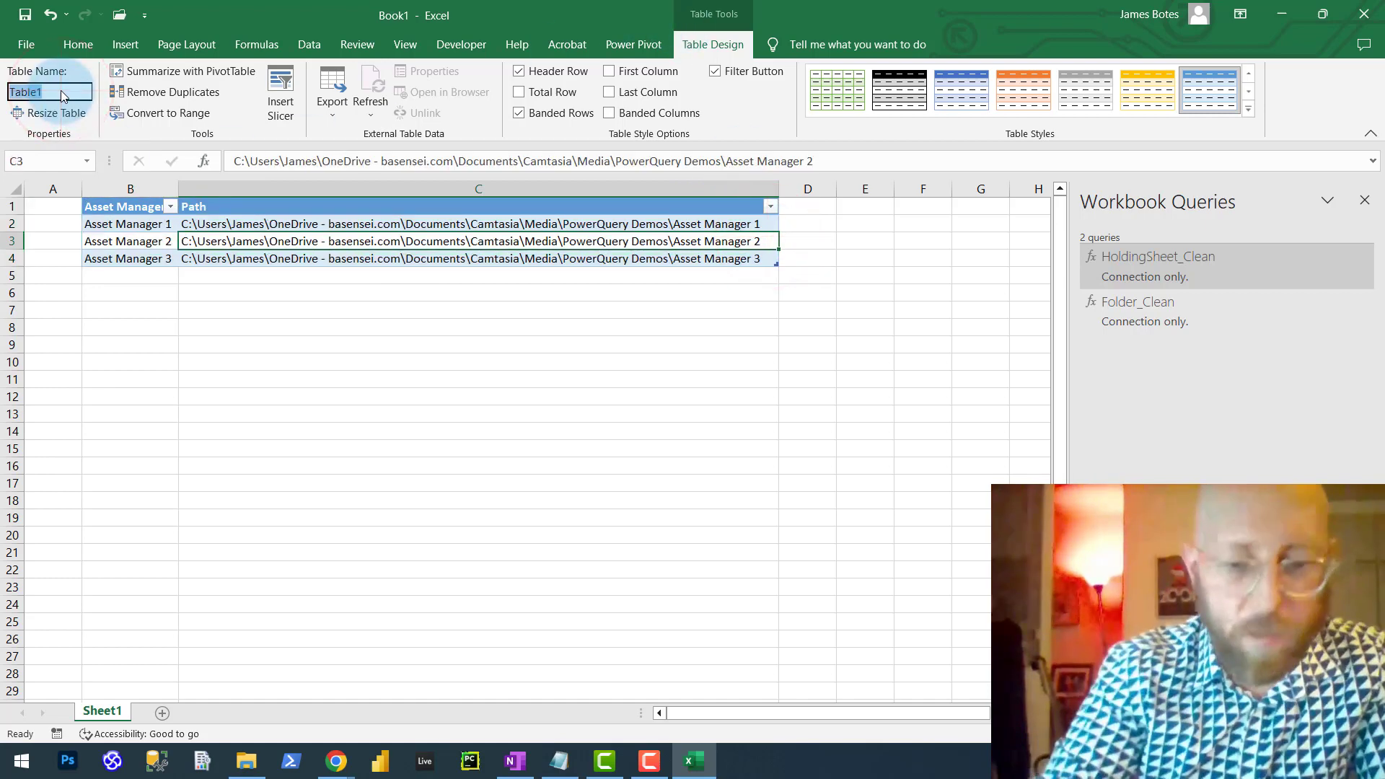
pyautogui.write('PathTable')
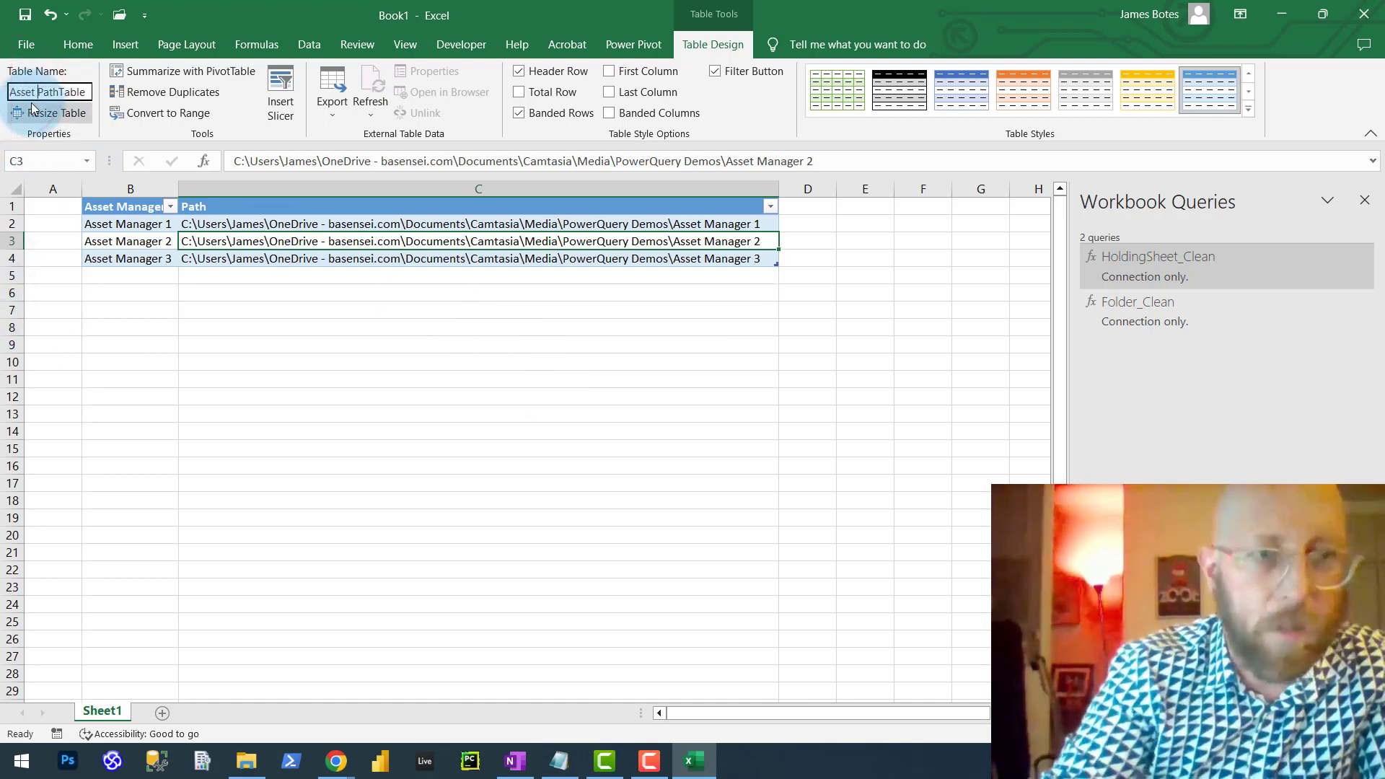
pyautogui.click(334, 392)
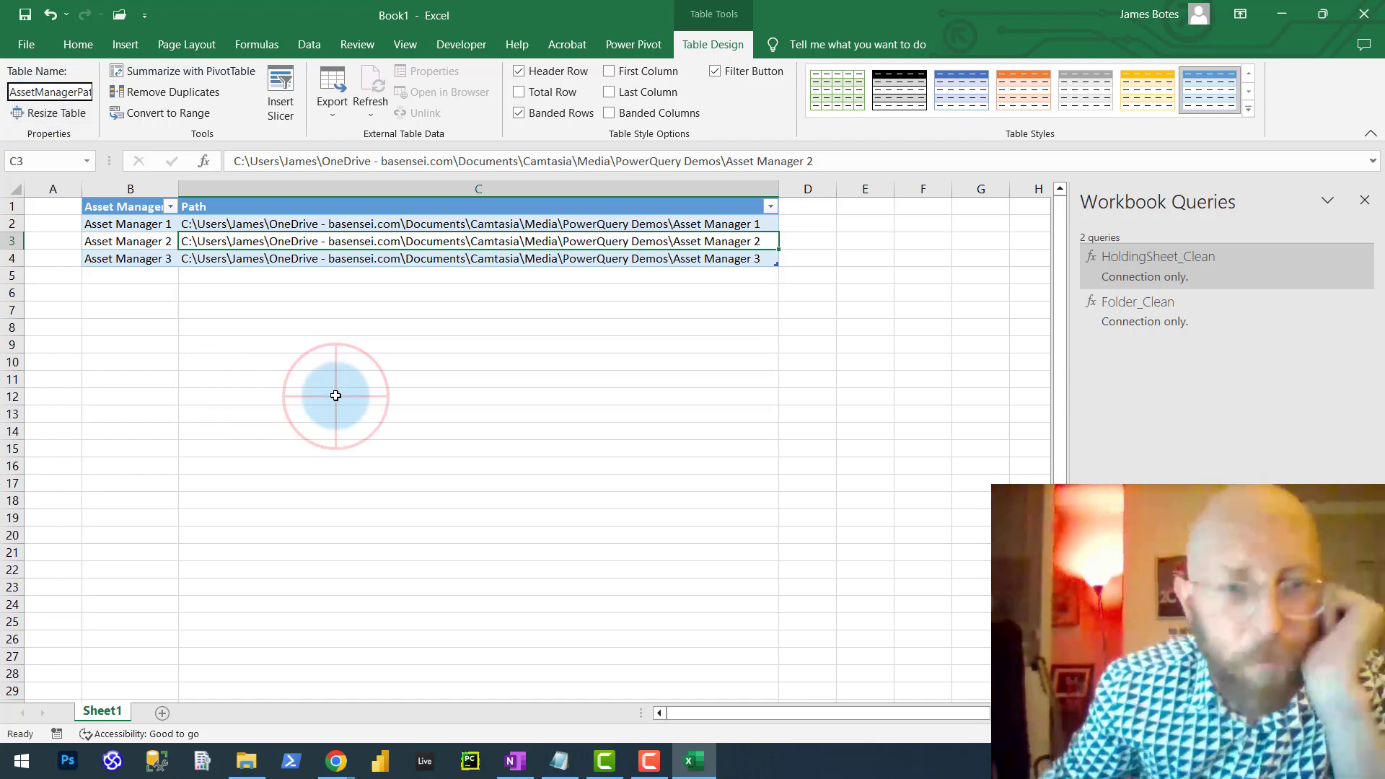
# Load the AssetManagerPathTable table into Power Query Editor as a new query
pyautogui.click(357, 242)
pyautogui.click(310, 44)
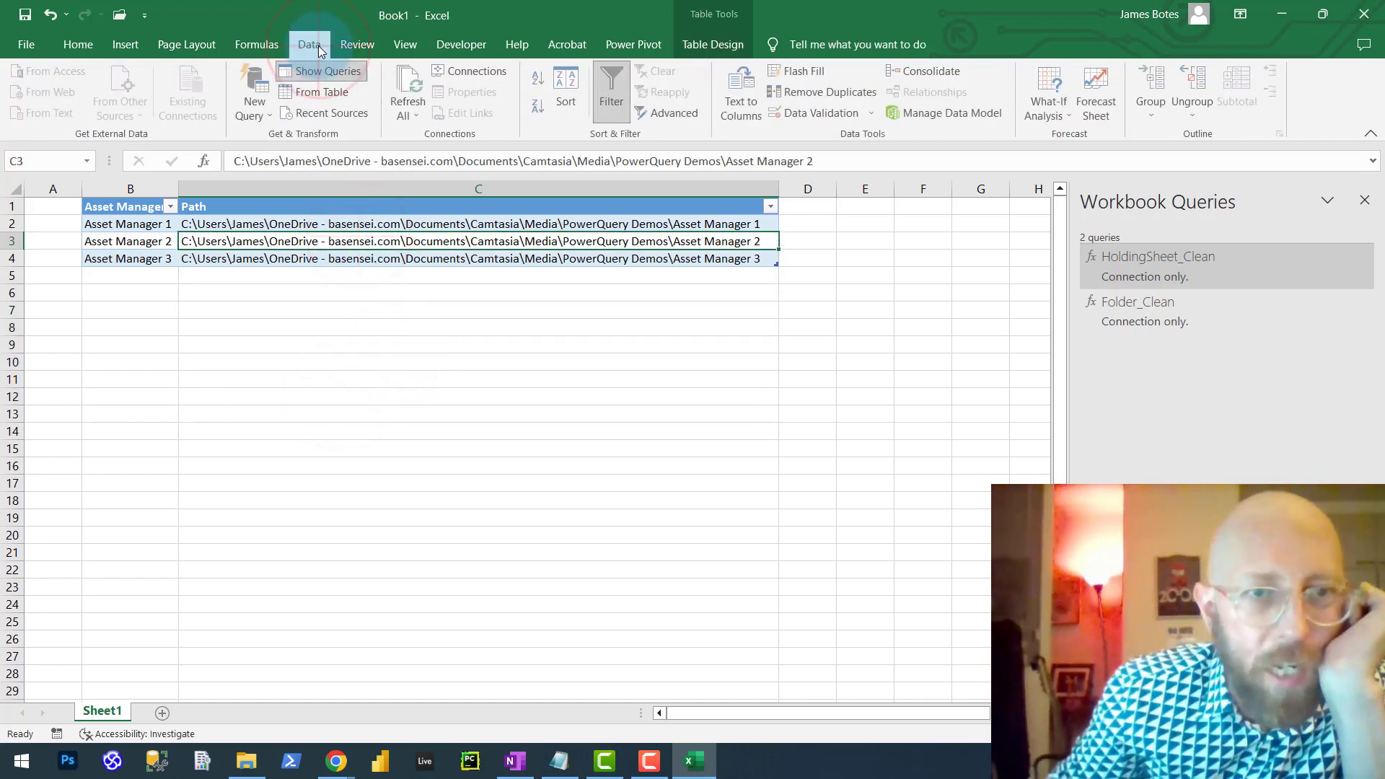
pyautogui.click(318, 92)
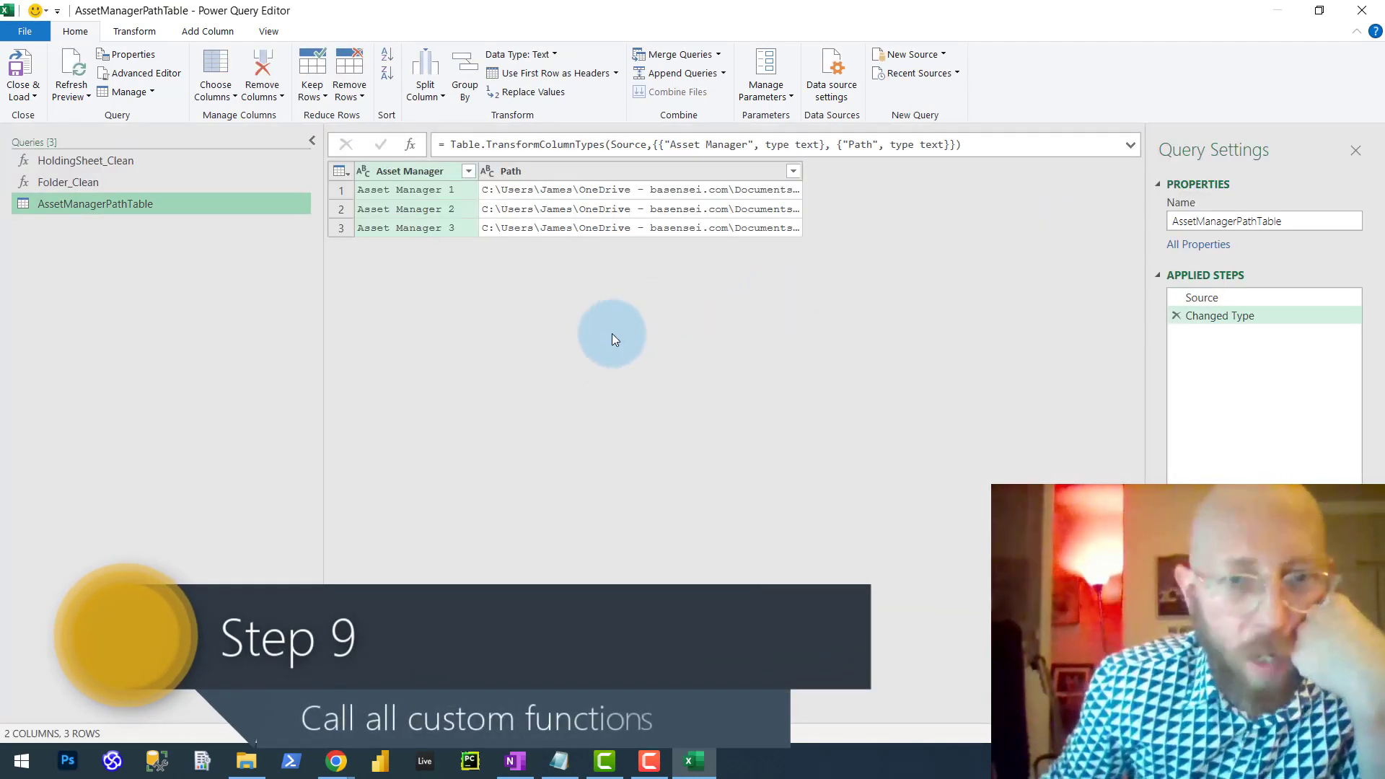
pyautogui.click(612, 333)
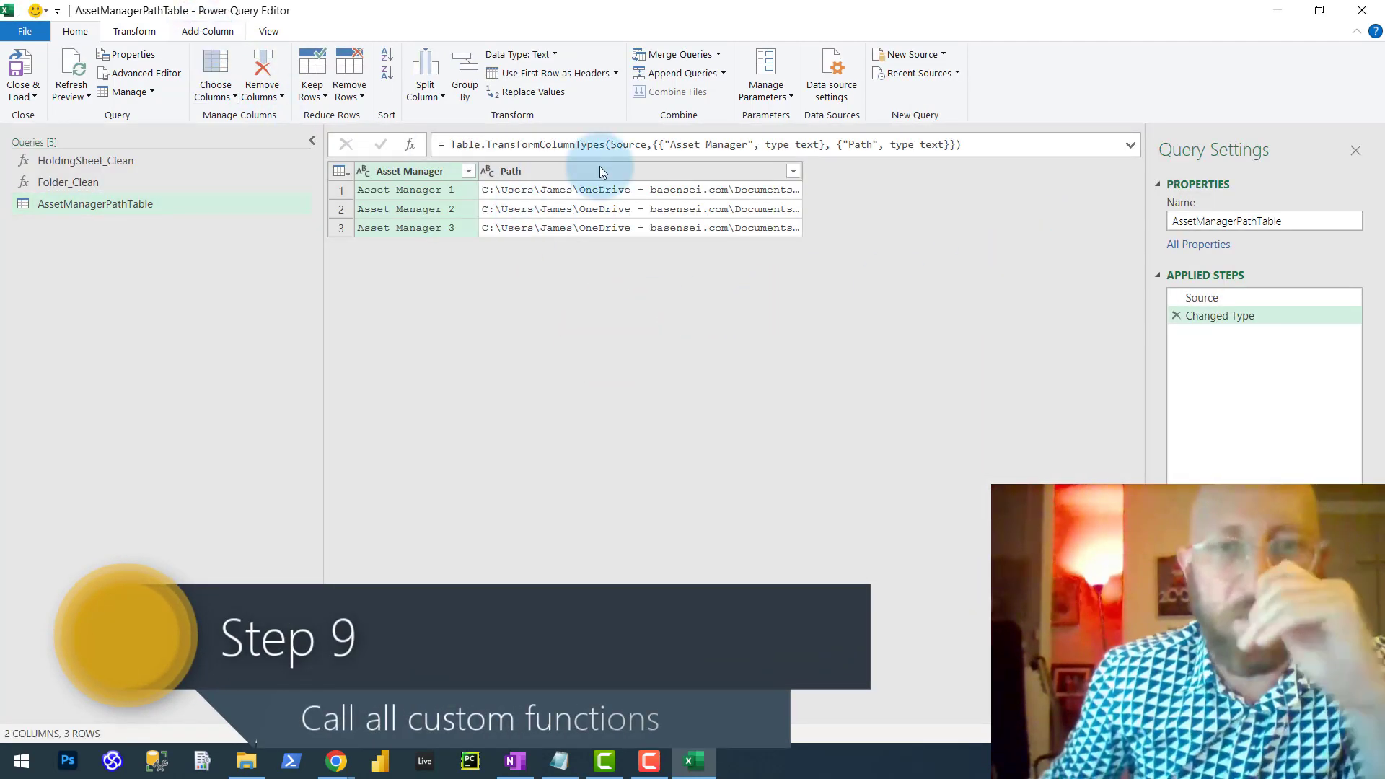
# Widen the Path column and invoke the Folder_Clean function in a new Folder_Clean column, with Path as the AssetManagerFolder argument
pyautogui.moveTo(802, 171); pyautogui.dragTo(967, 170)
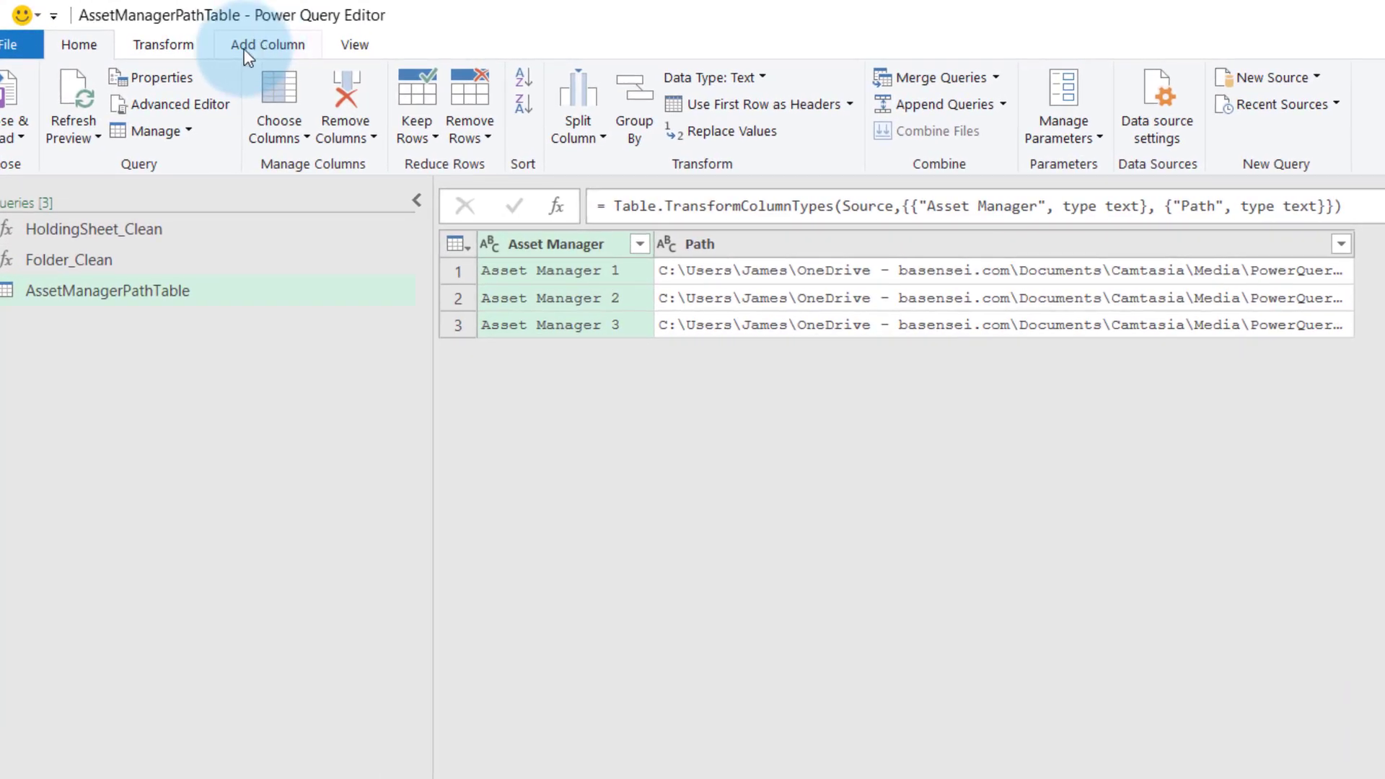
pyautogui.click(249, 42)
pyautogui.click(151, 103)
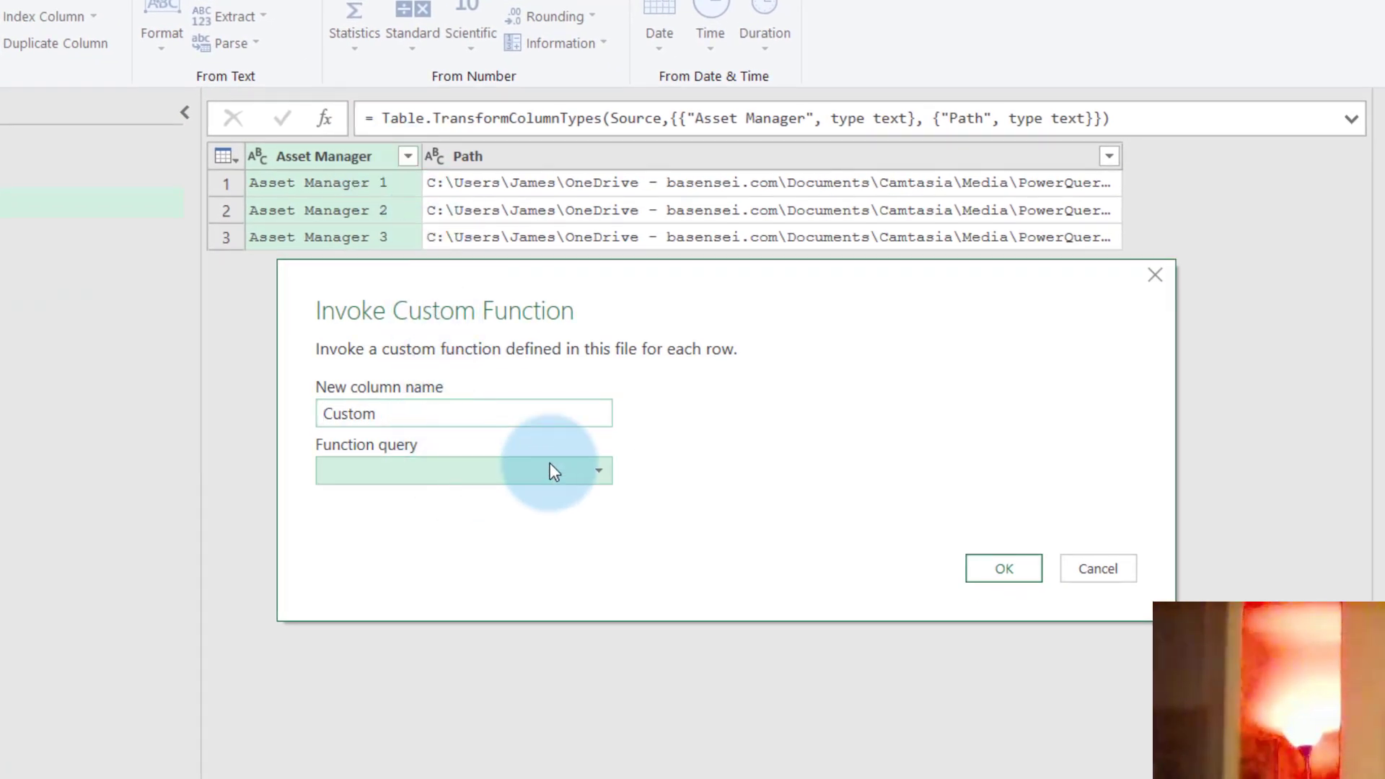
pyautogui.click(591, 465)
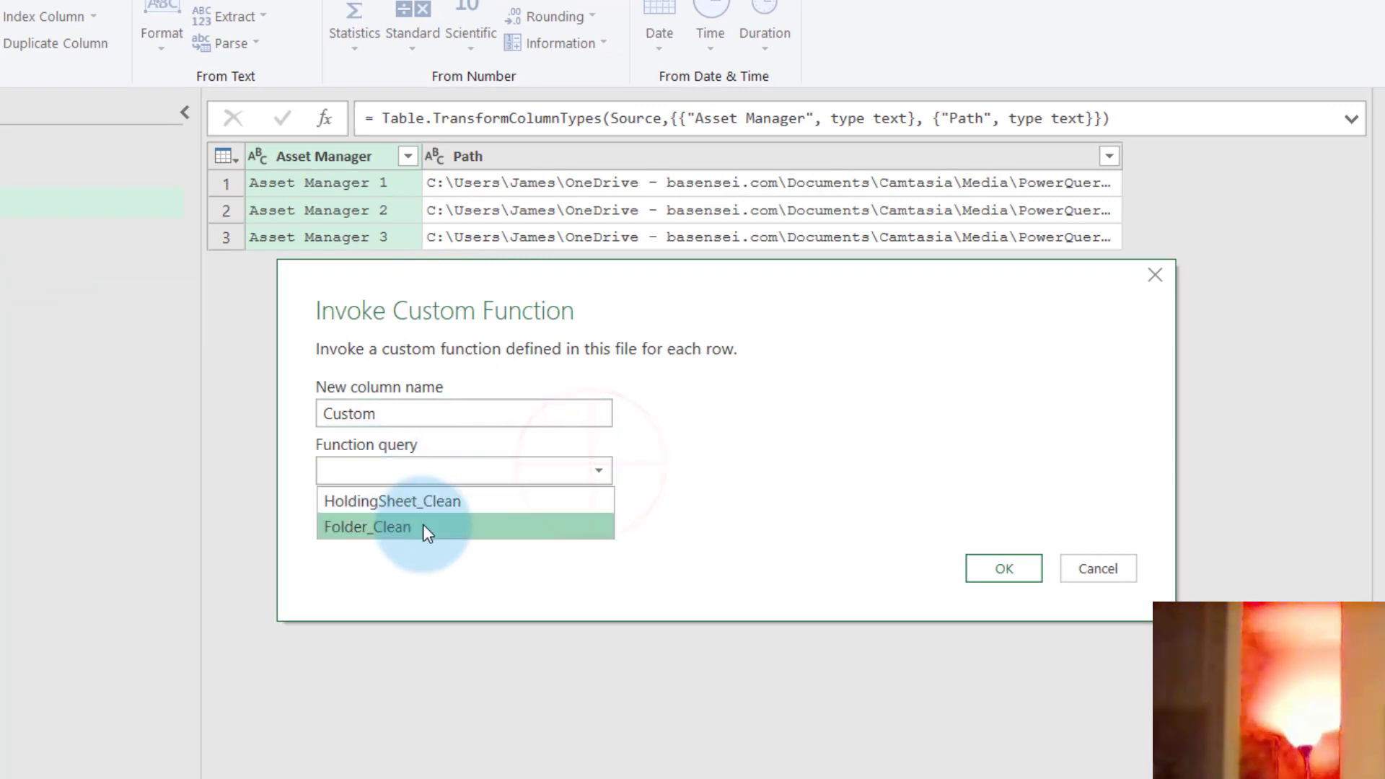
pyautogui.click(424, 527)
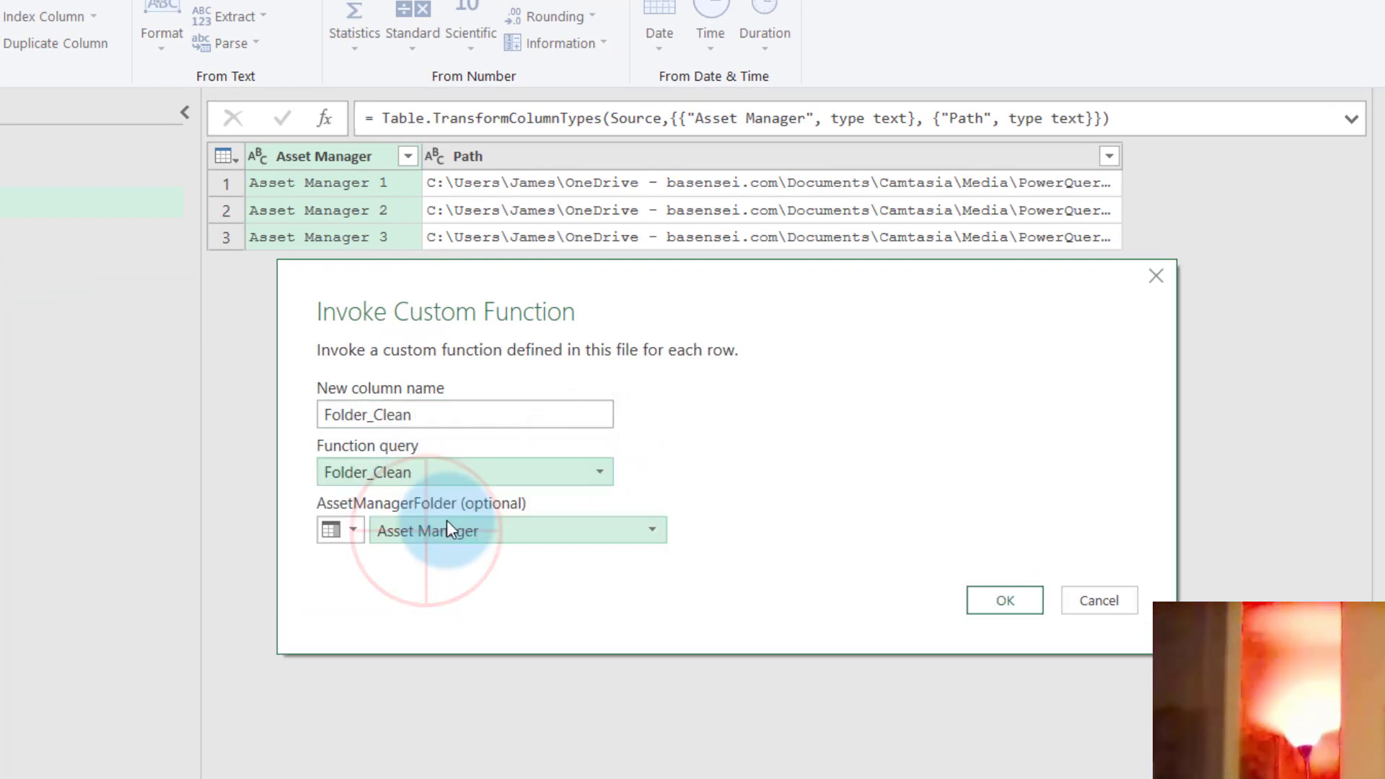
pyautogui.click(647, 527)
pyautogui.click(491, 578)
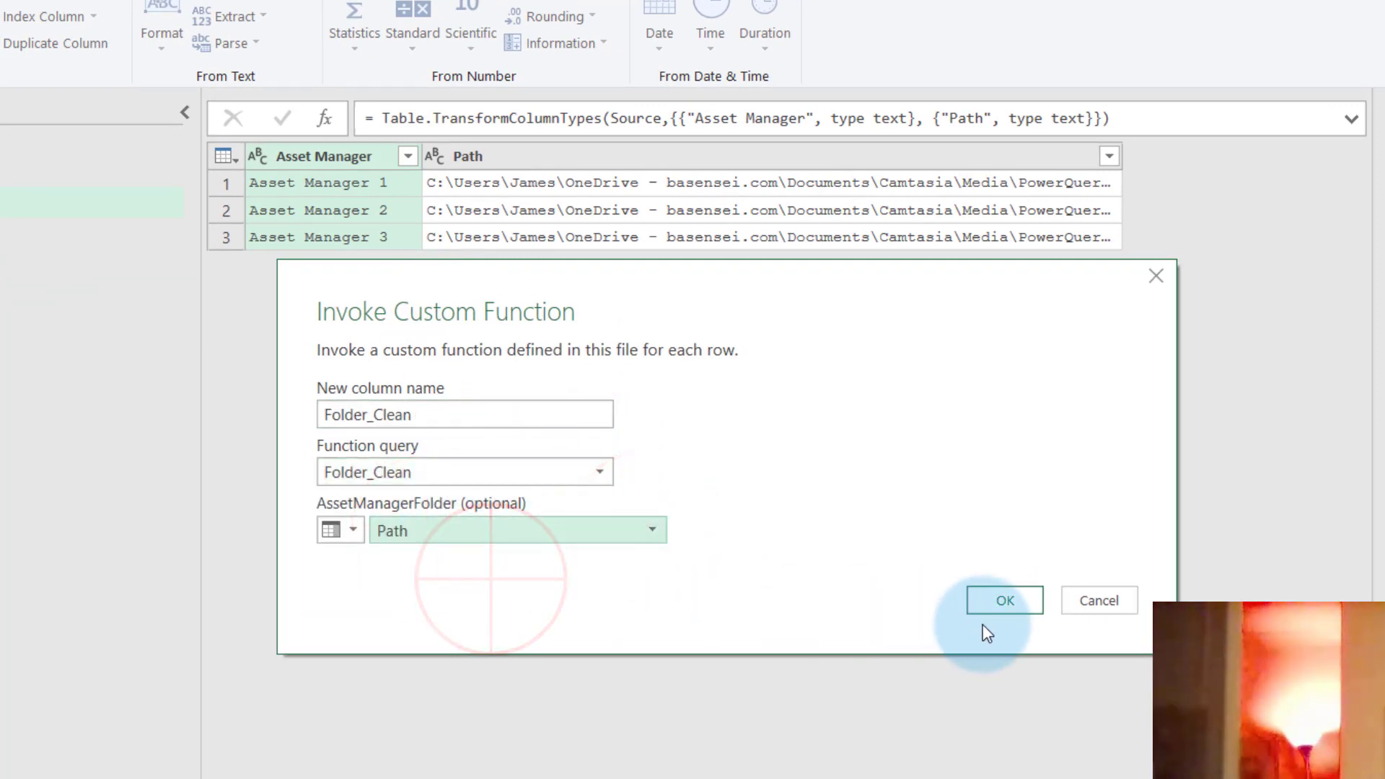
pyautogui.click(1000, 603)
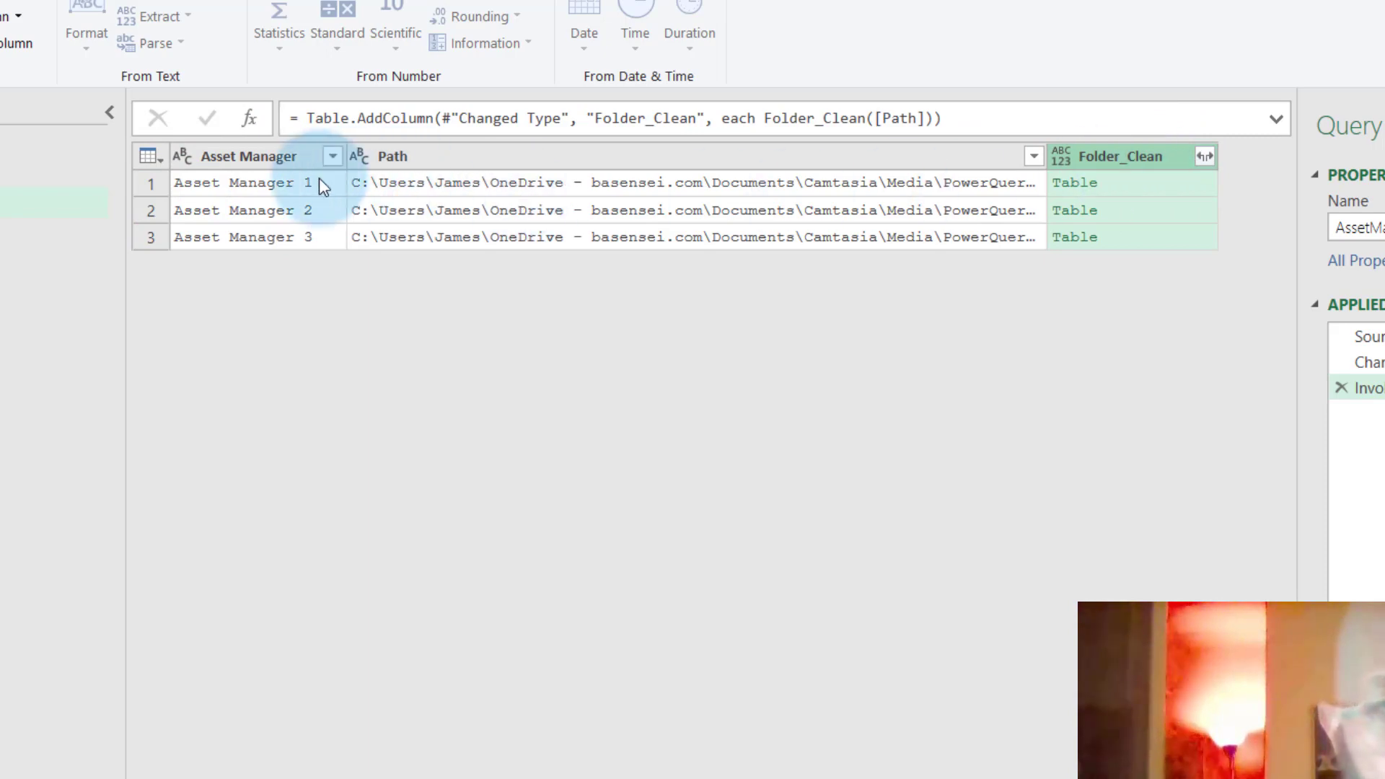
# Remove the Asset Manager column from the AssetManagerPathTable query
pyautogui.click(280, 151)
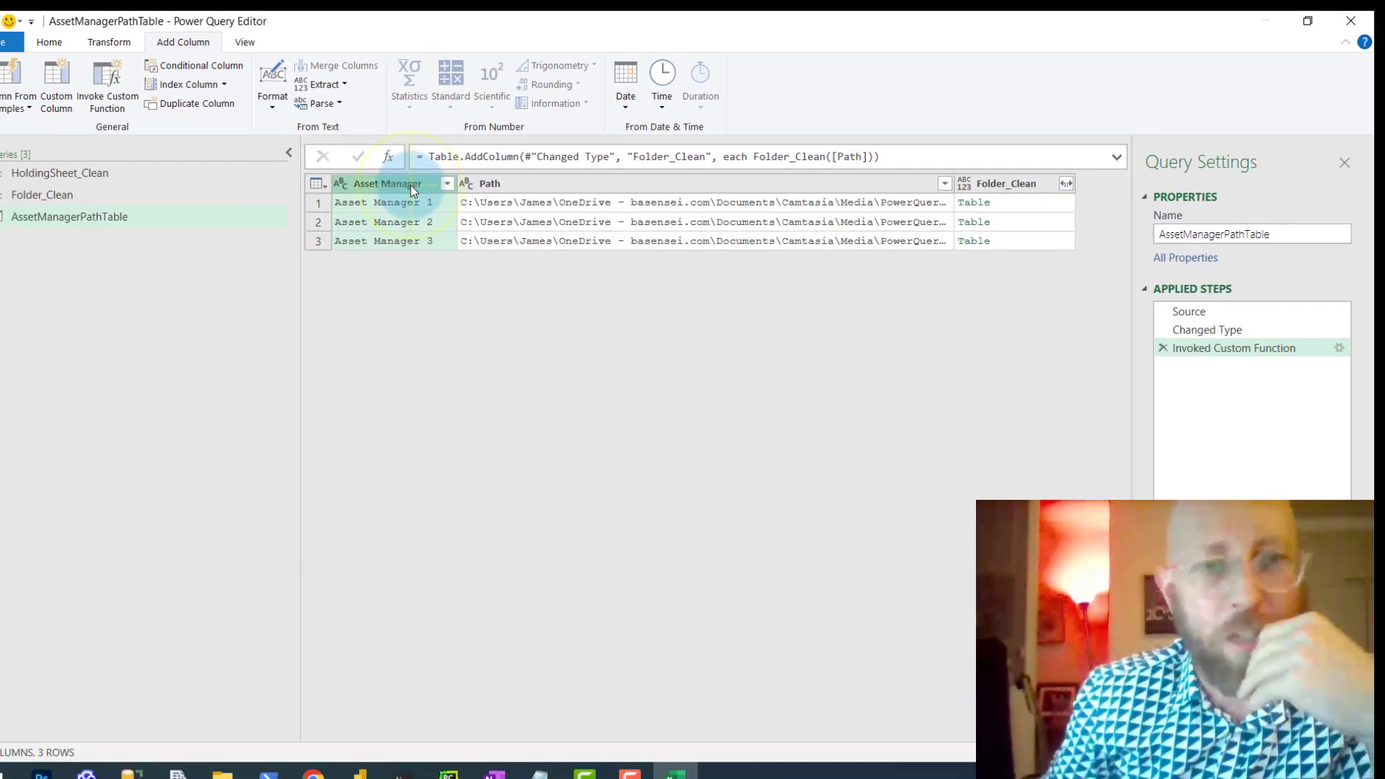
pyautogui.rightClick(285, 157)
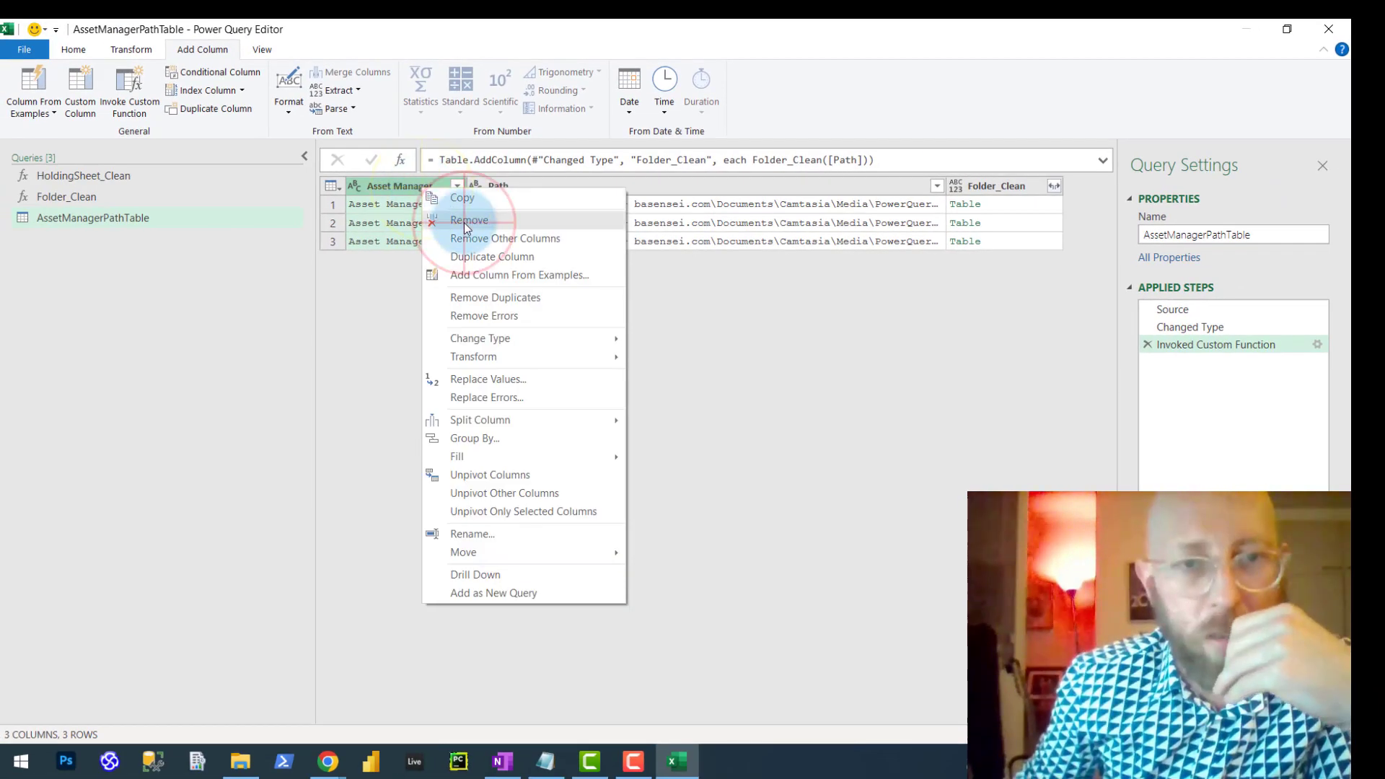
pyautogui.click(465, 222)
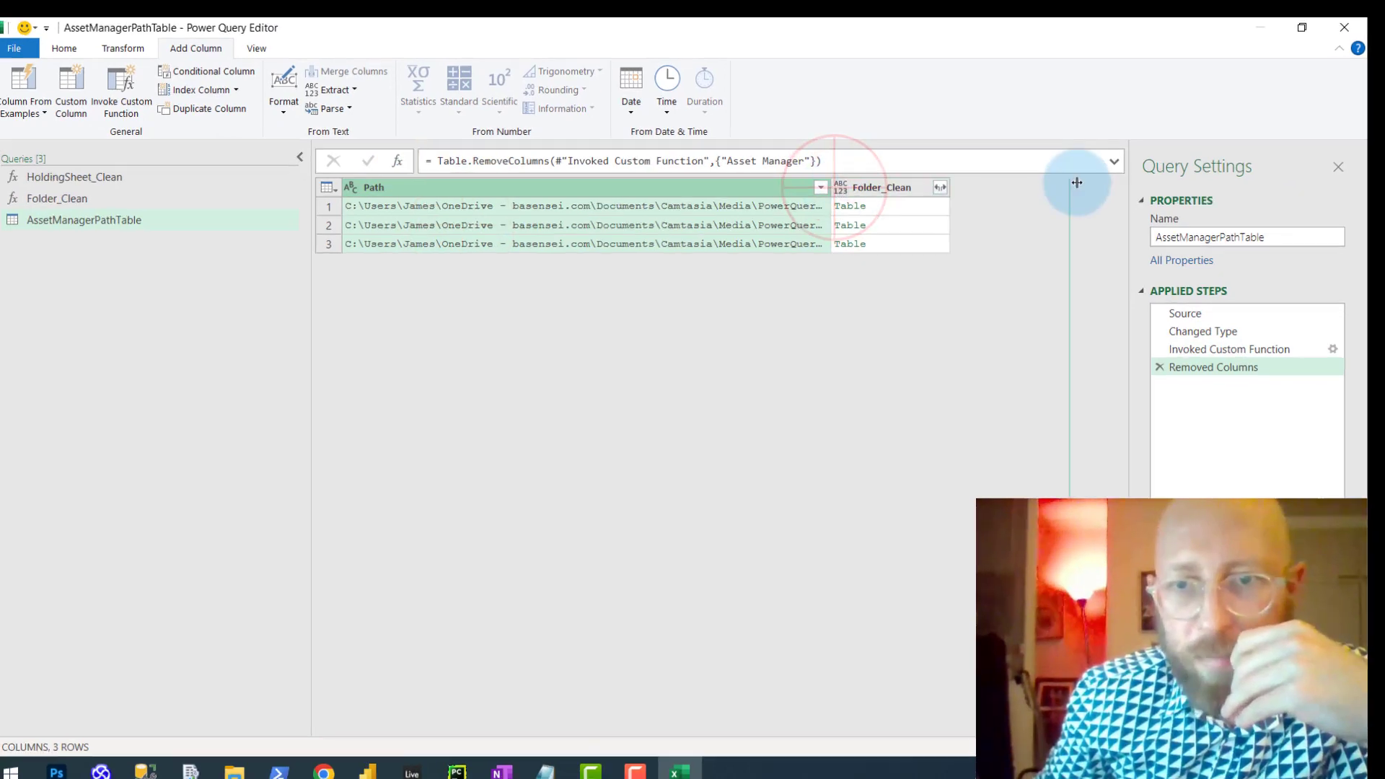
# Reduce the Path values to the text after the last "\" delimiter, scanning from the end, and rename the column Path_AssetManagerName
pyautogui.moveTo(1076, 182); pyautogui.dragTo(1076, 183)
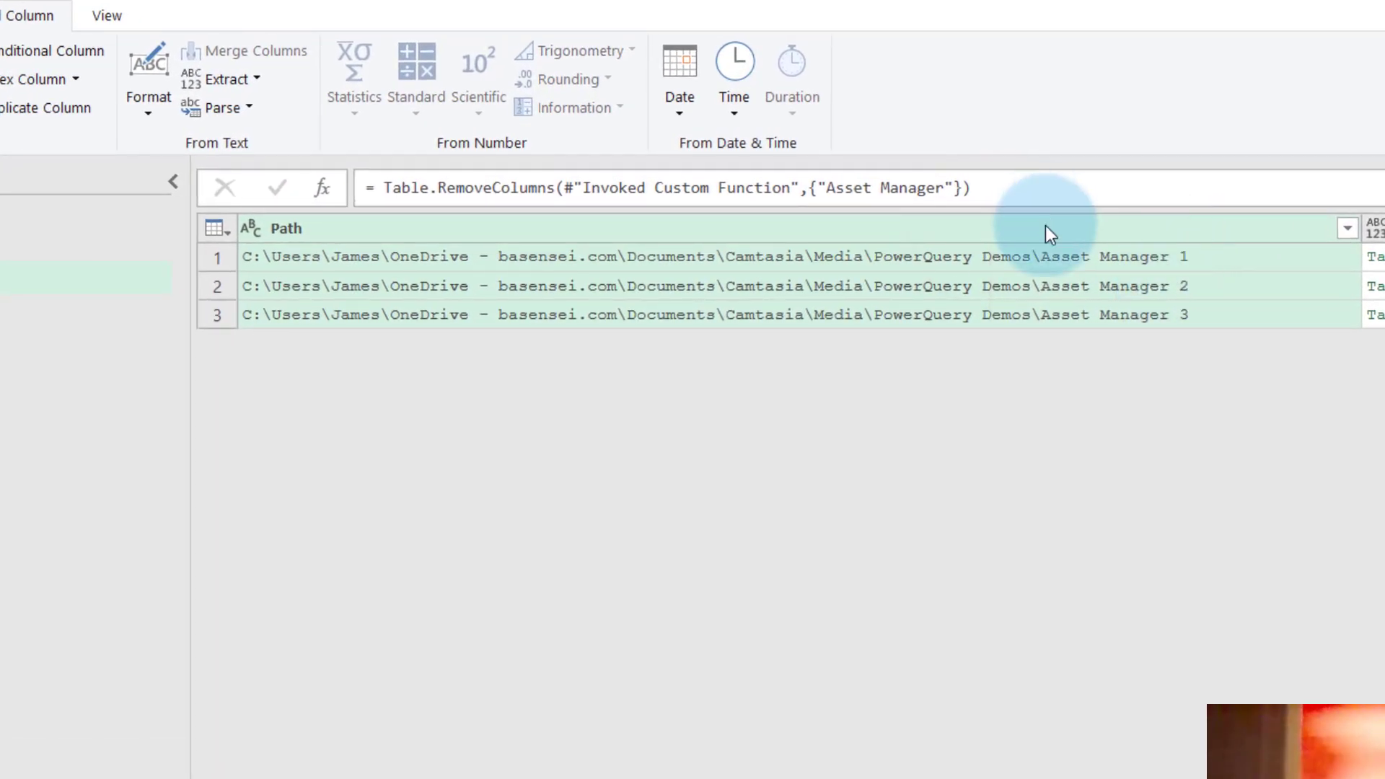
pyautogui.click(1045, 226)
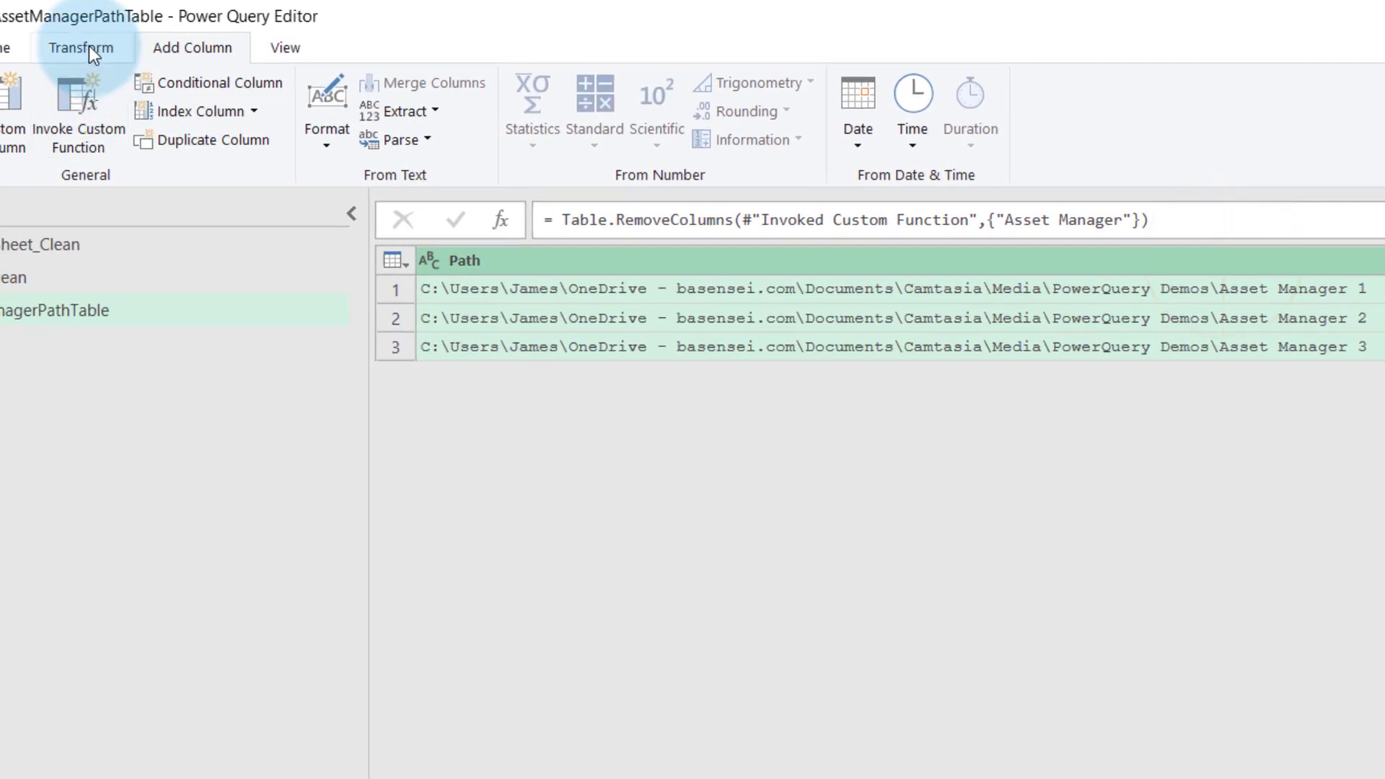
pyautogui.click(88, 46)
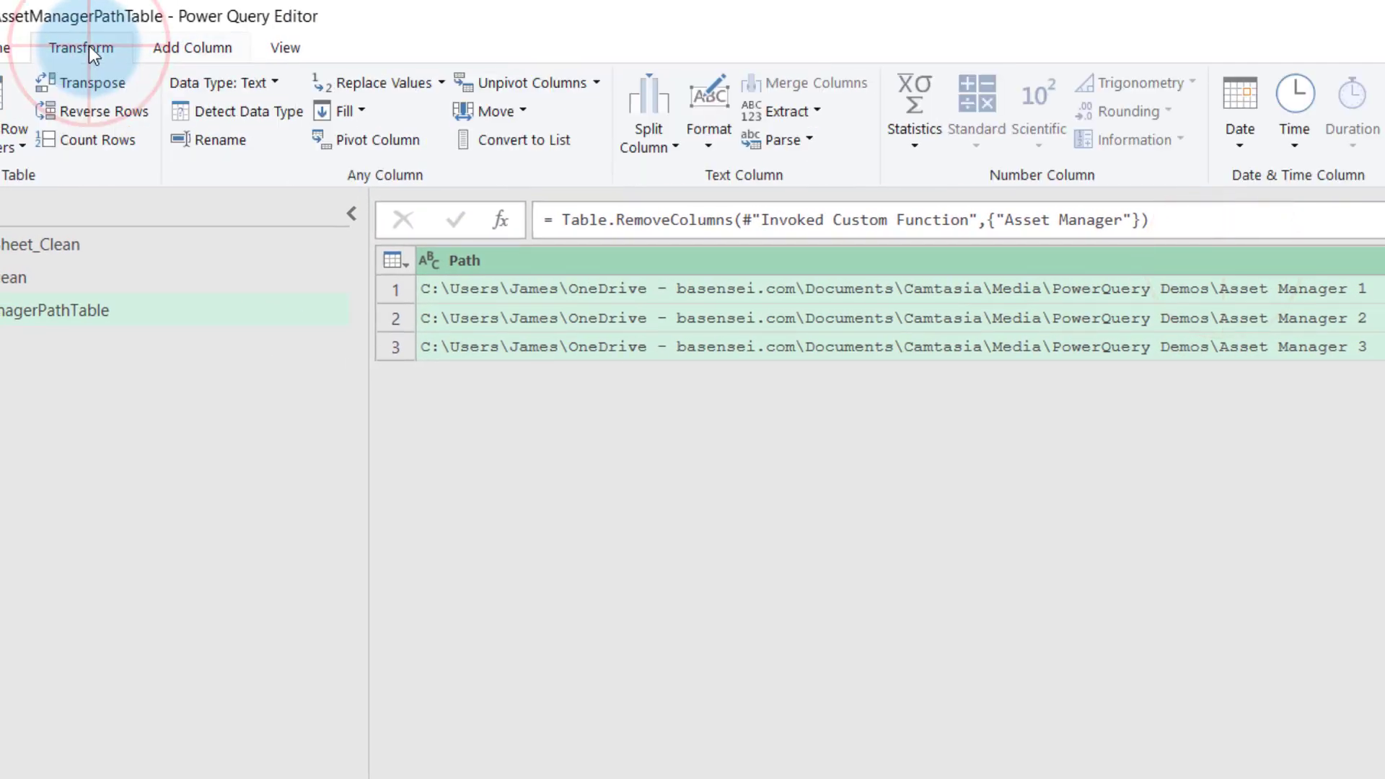
pyautogui.click(818, 112)
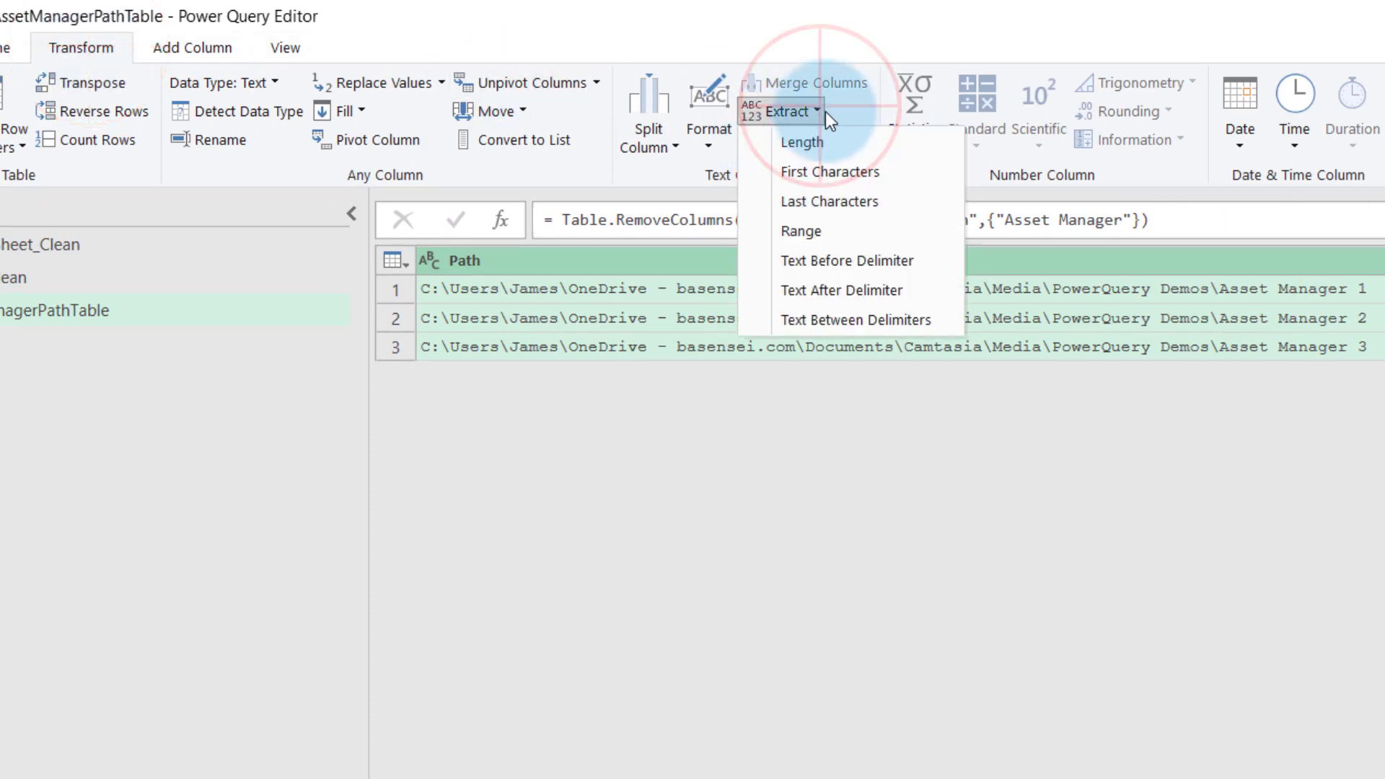
pyautogui.click(851, 295)
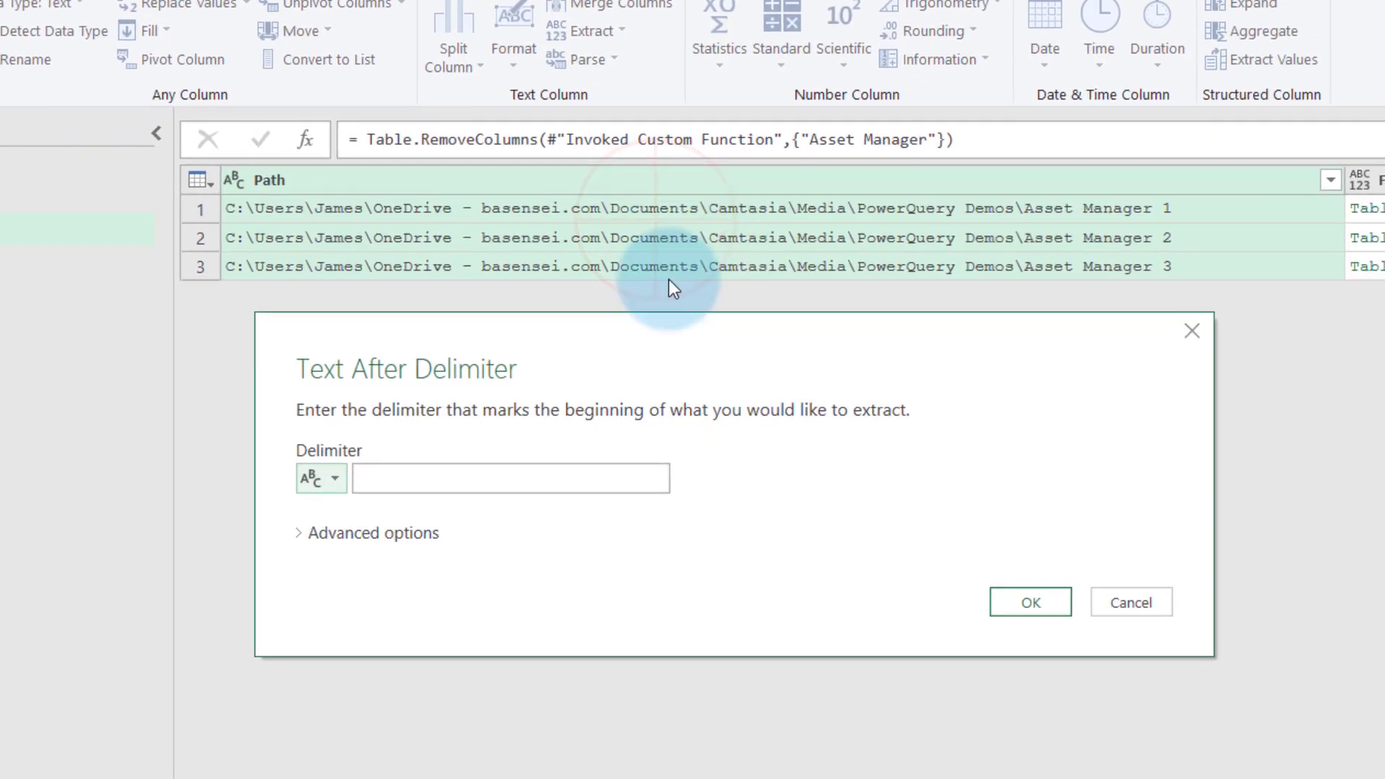
pyautogui.write('\\')
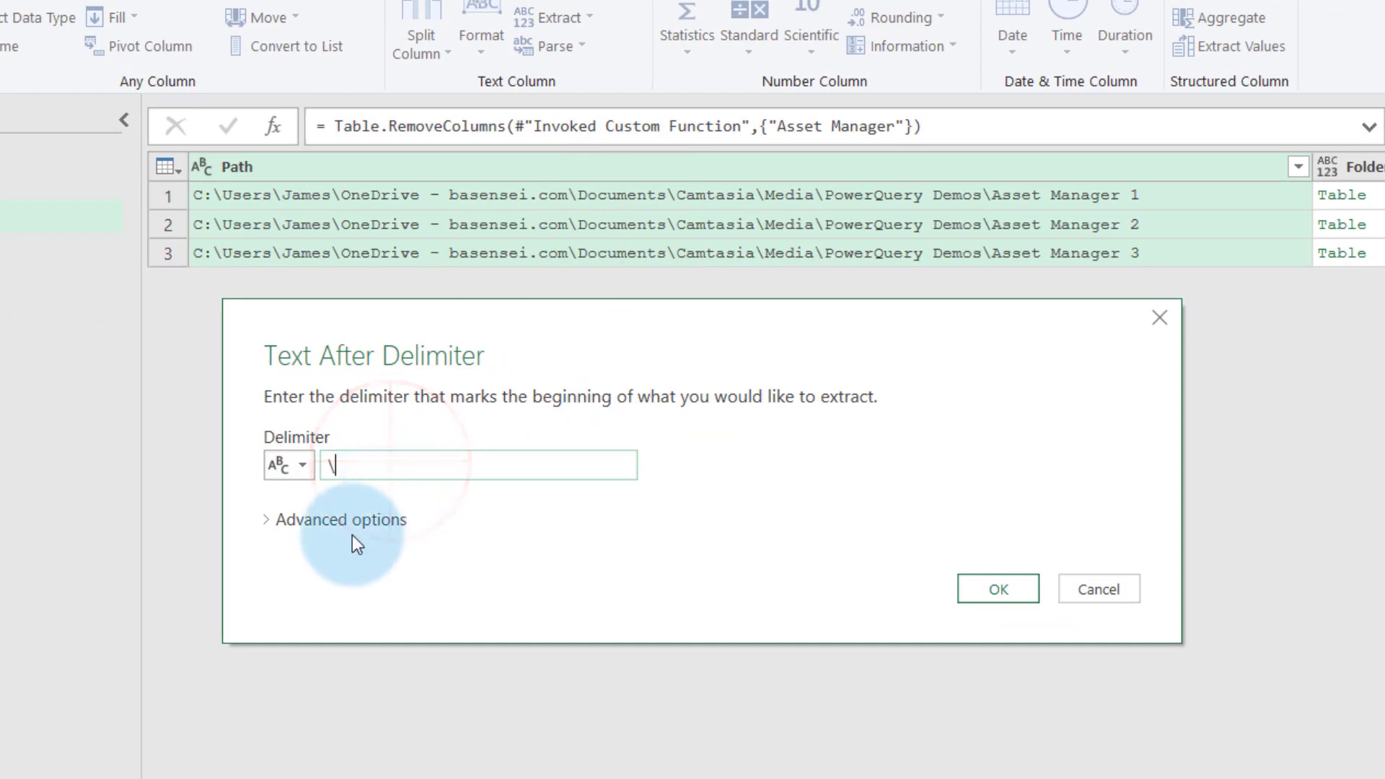
pyautogui.click(287, 521)
pyautogui.click(484, 574)
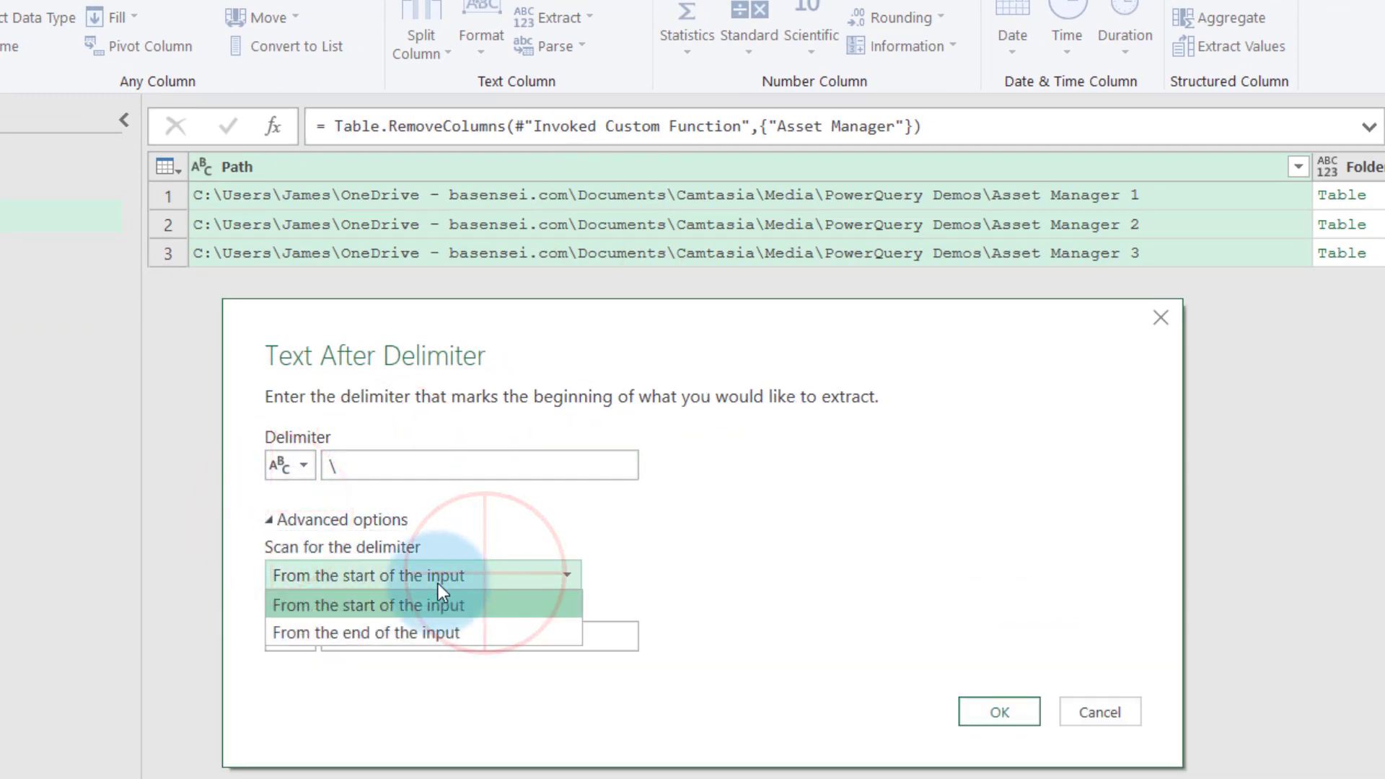
pyautogui.click(428, 632)
pyautogui.click(998, 711)
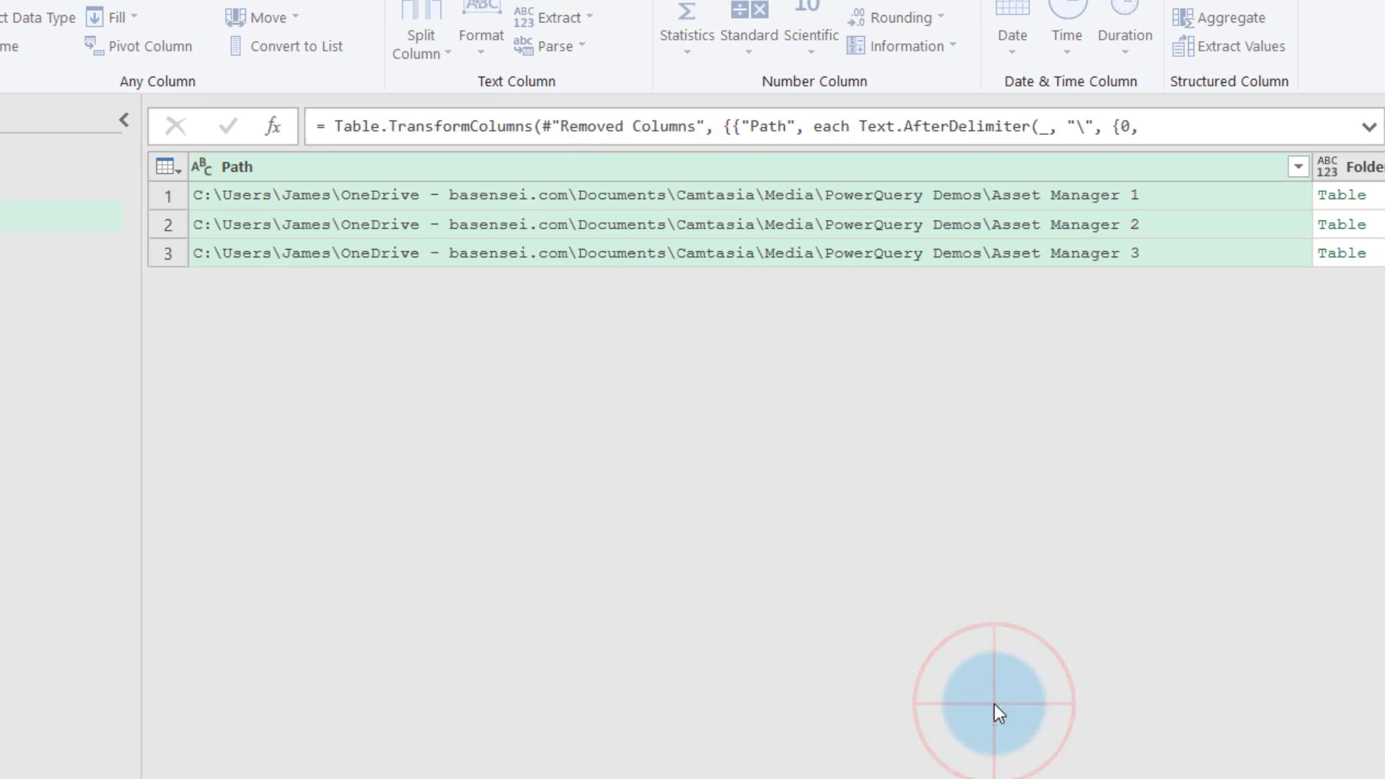
pyautogui.doubleClick(304, 167)
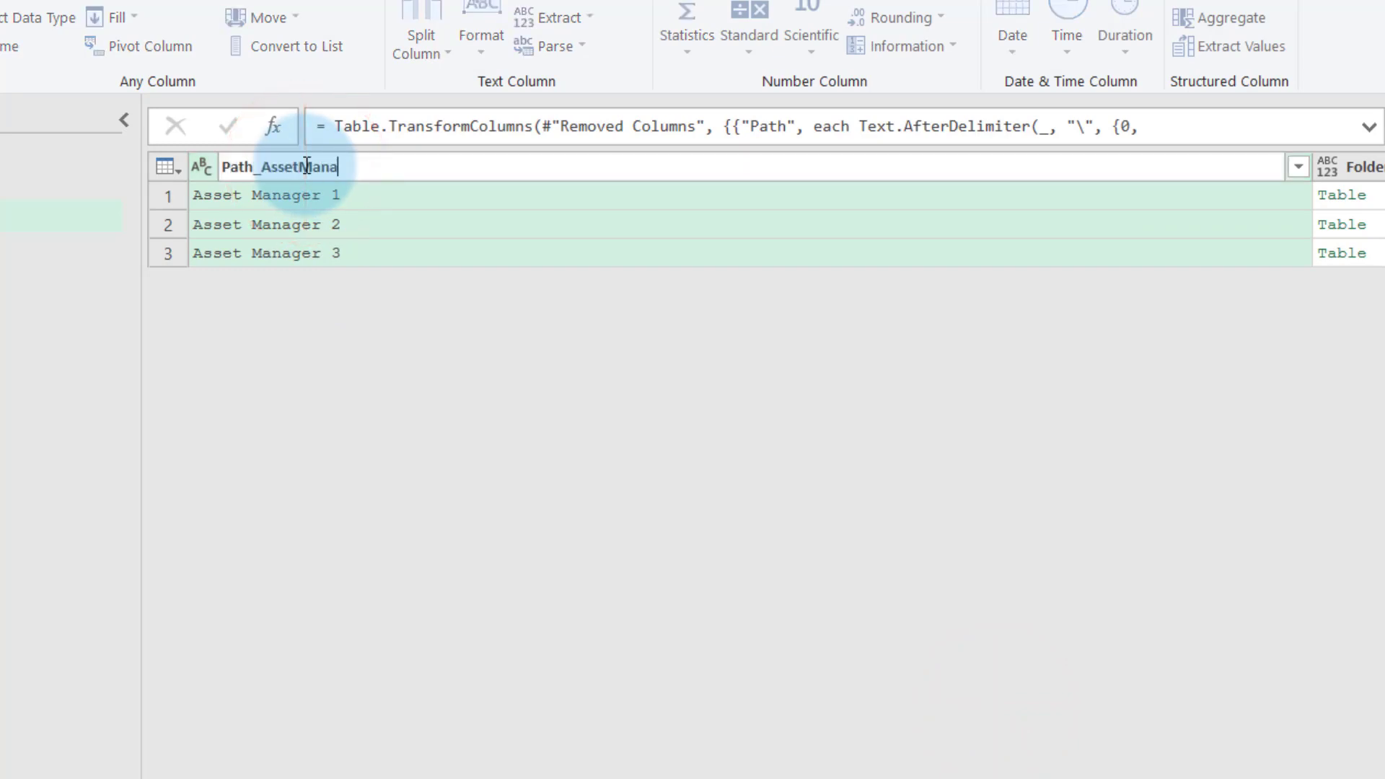
pyautogui.click(620, 456)
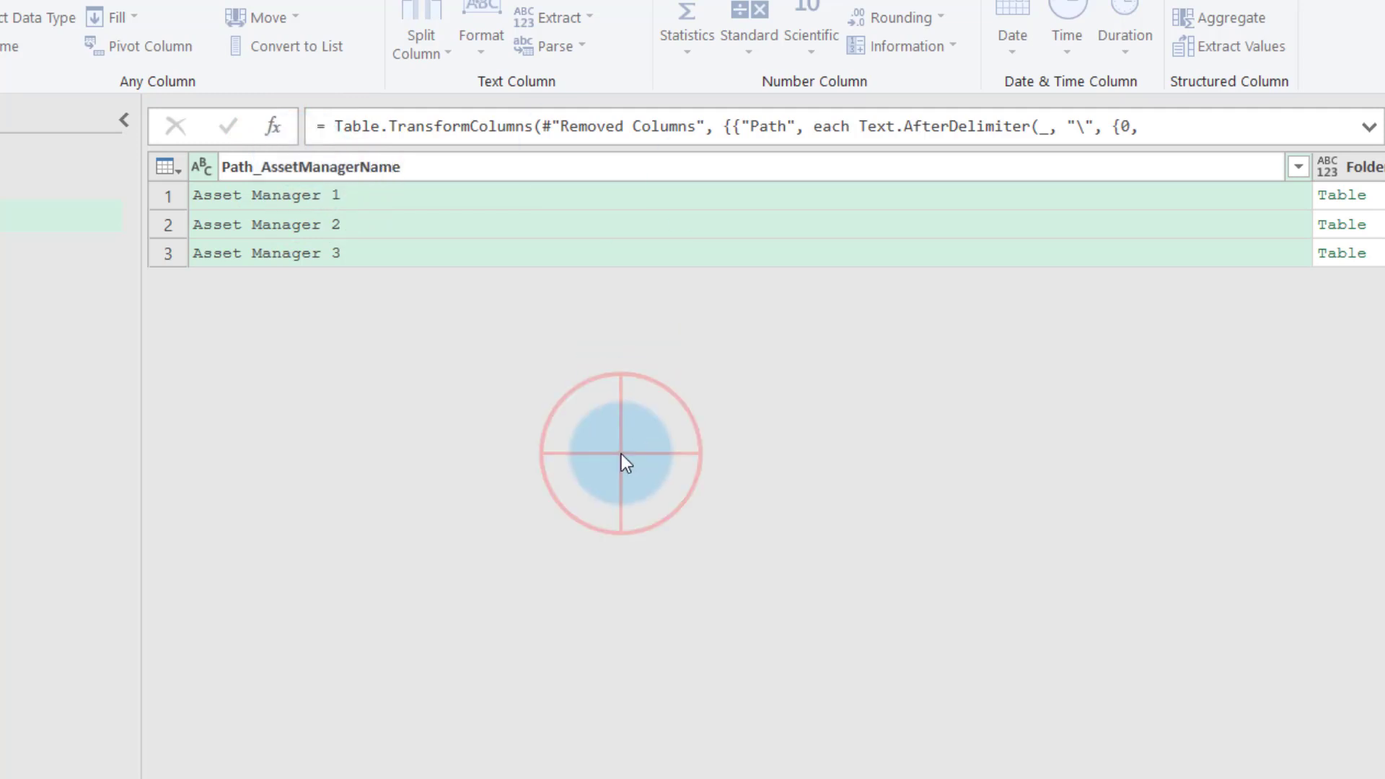
# Expand all columns of the Folder_Clean tables without using the original column name as prefix
pyautogui.click(600, 167)
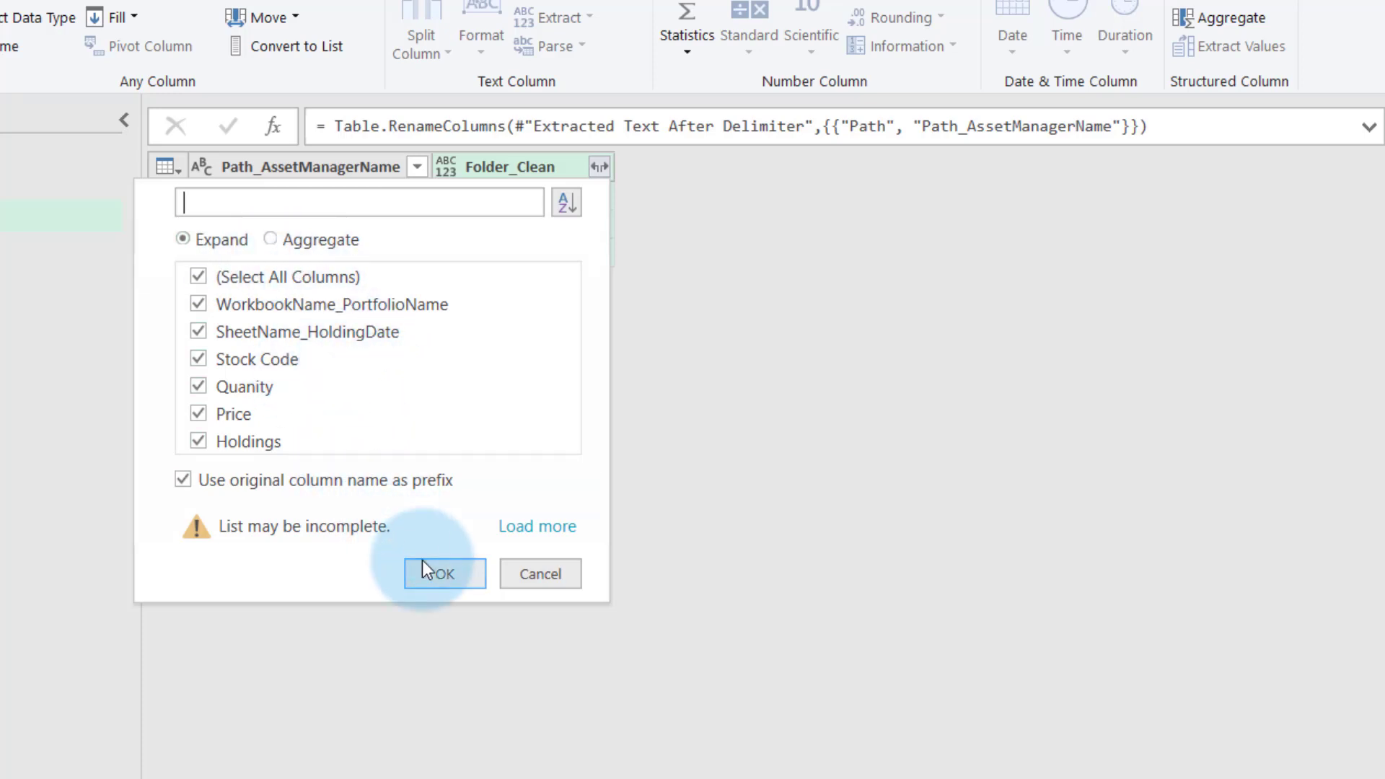
pyautogui.click(183, 479)
pyautogui.click(440, 577)
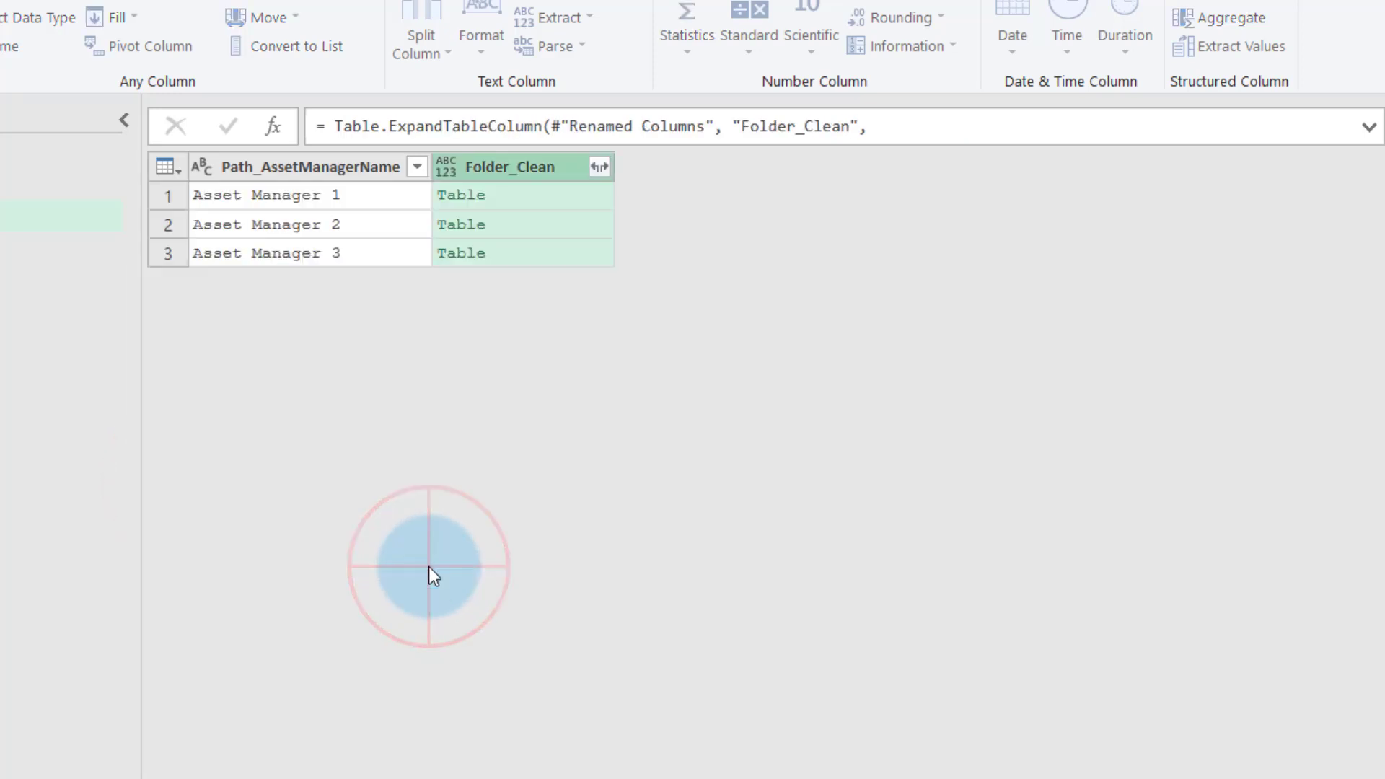
pyautogui.click(550, 453)
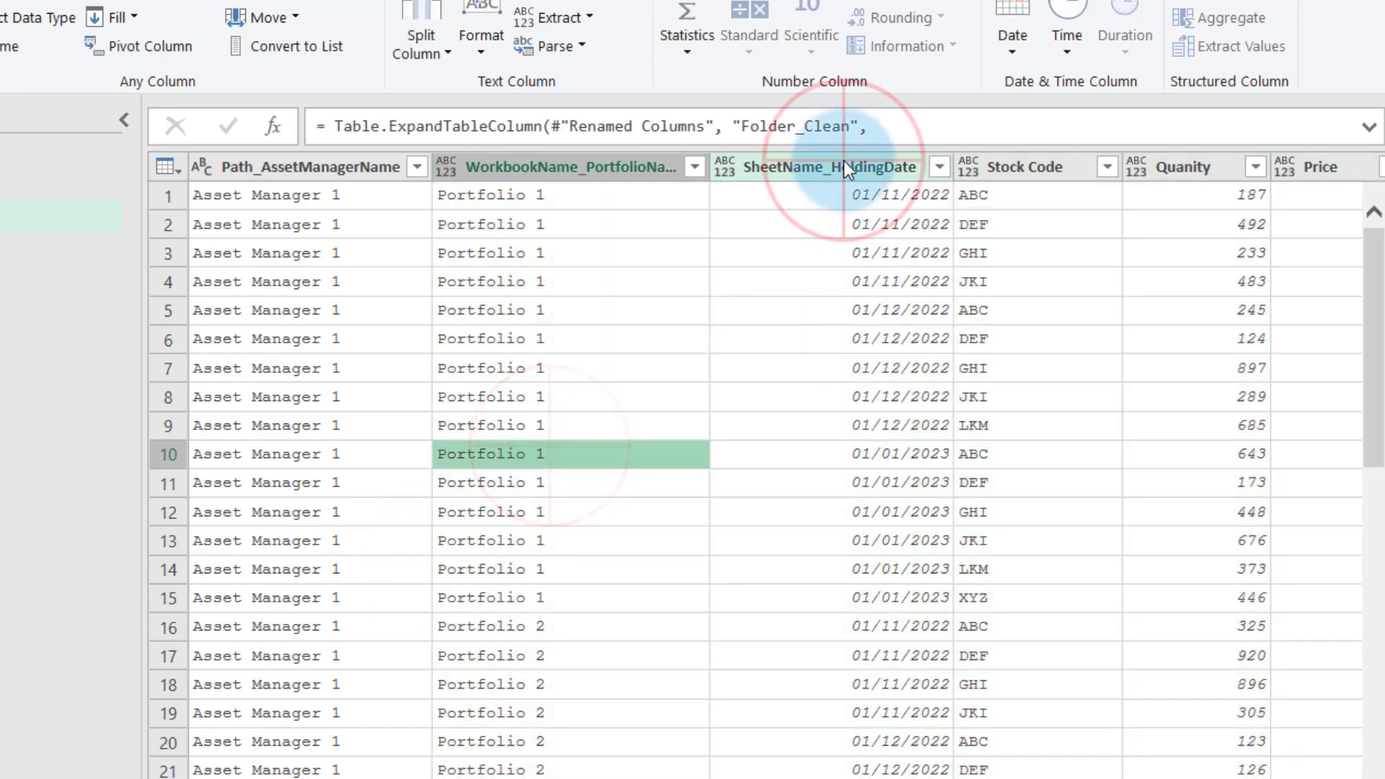
# Set the SheetName_HoldingDate column's data type to Date
pyautogui.click(843, 167)
pyautogui.click(36, 17)
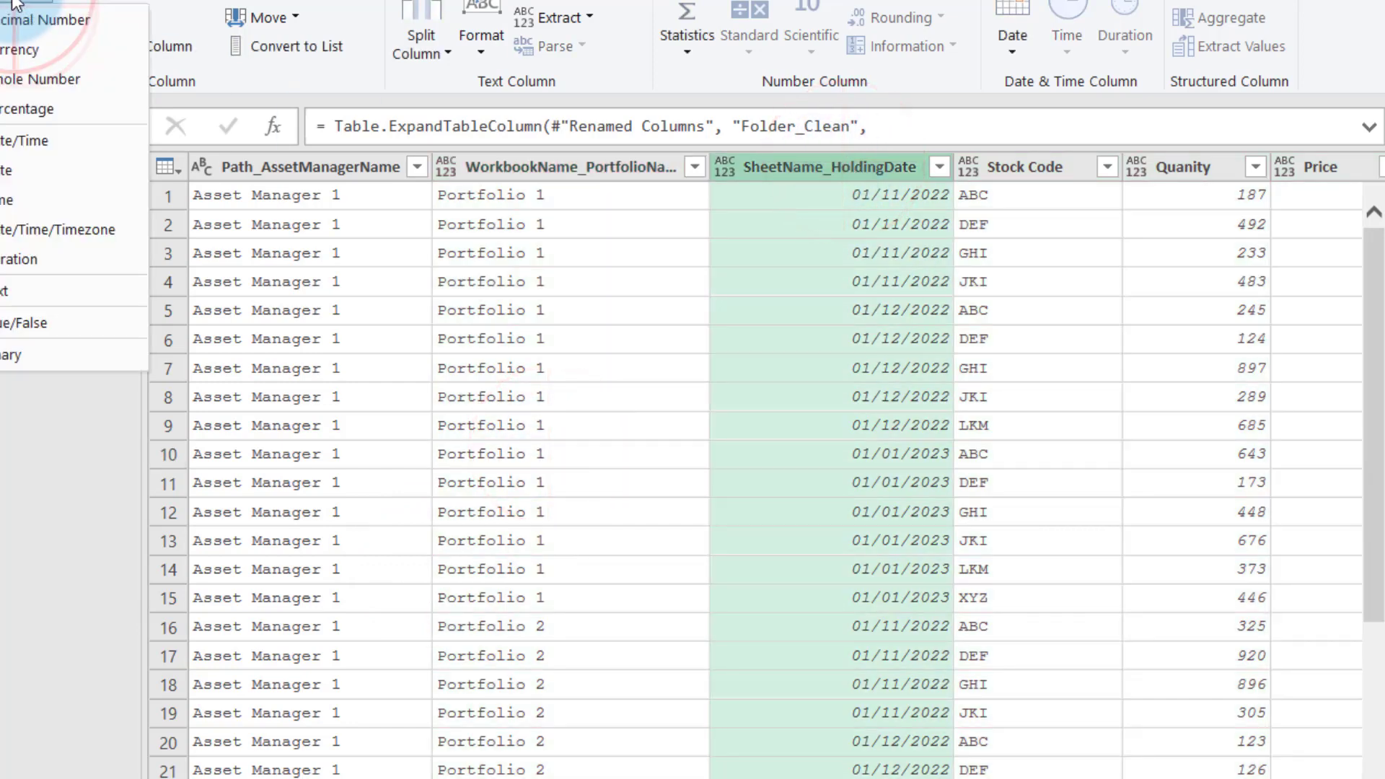
pyautogui.click(25, 170)
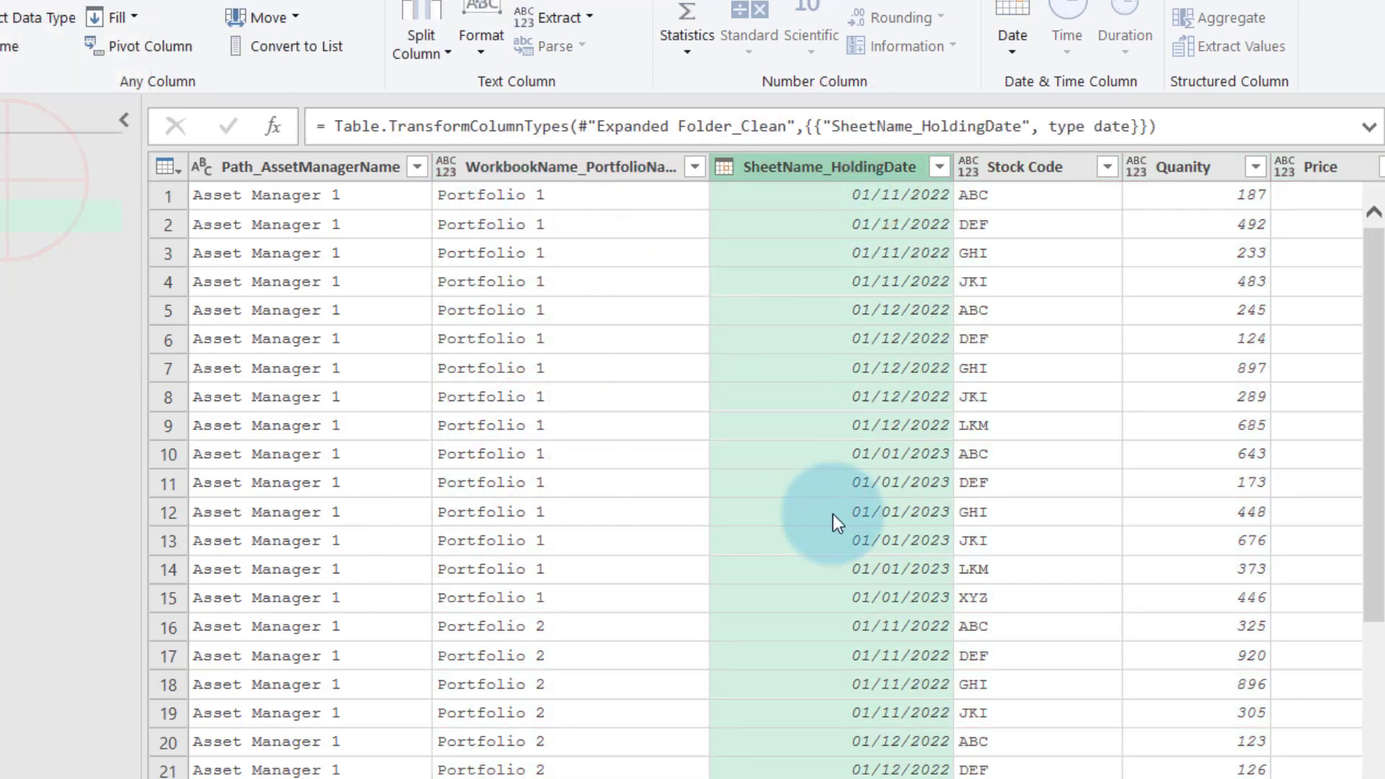
# Set the data type of the Quanity, Price and Holdings columns to Decimal Number
pyautogui.hscroll(5, 765, 468)
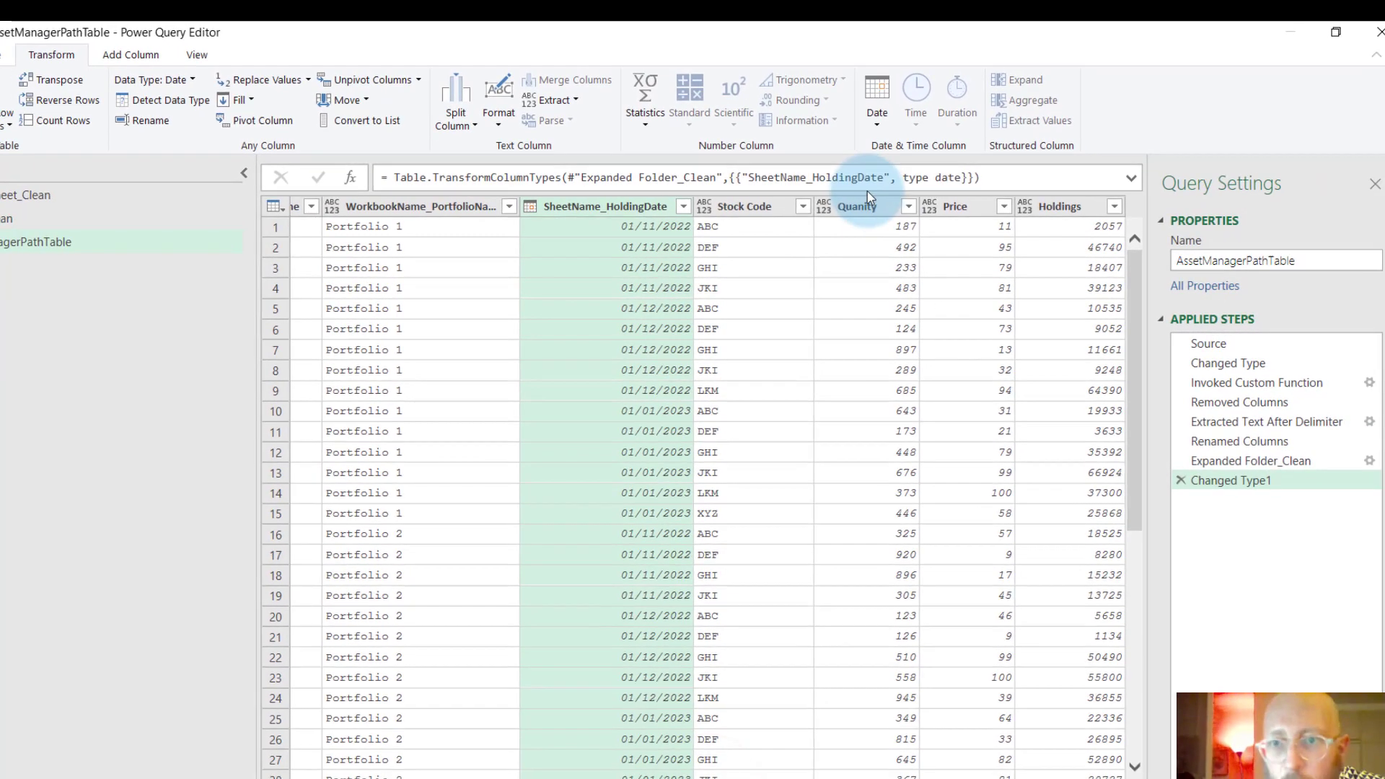
pyautogui.click(1008, 166)
pyautogui.keyDown('shift'); pyautogui.click(1029, 209); pyautogui.keyUp('shift')
pyautogui.click(1024, 207)
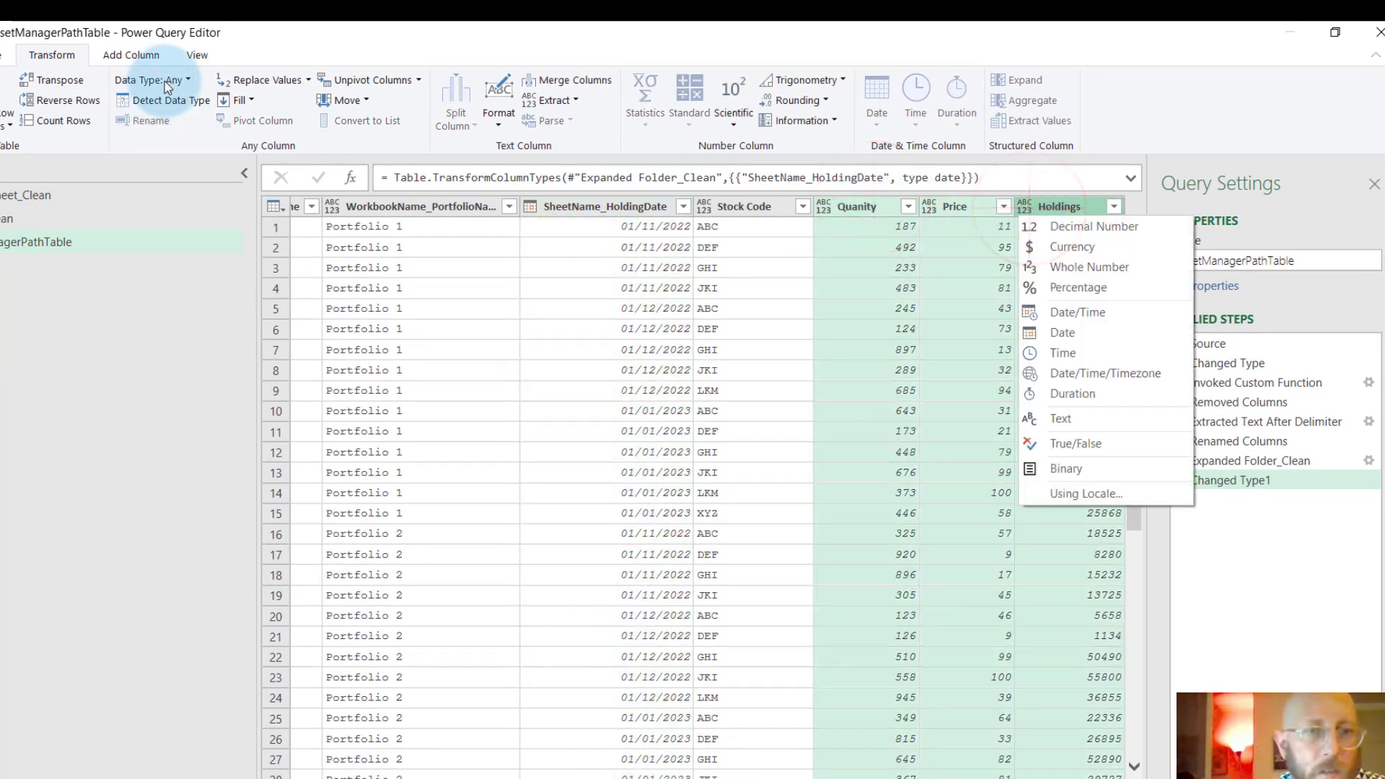
pyautogui.click(165, 80)
pyautogui.click(177, 102)
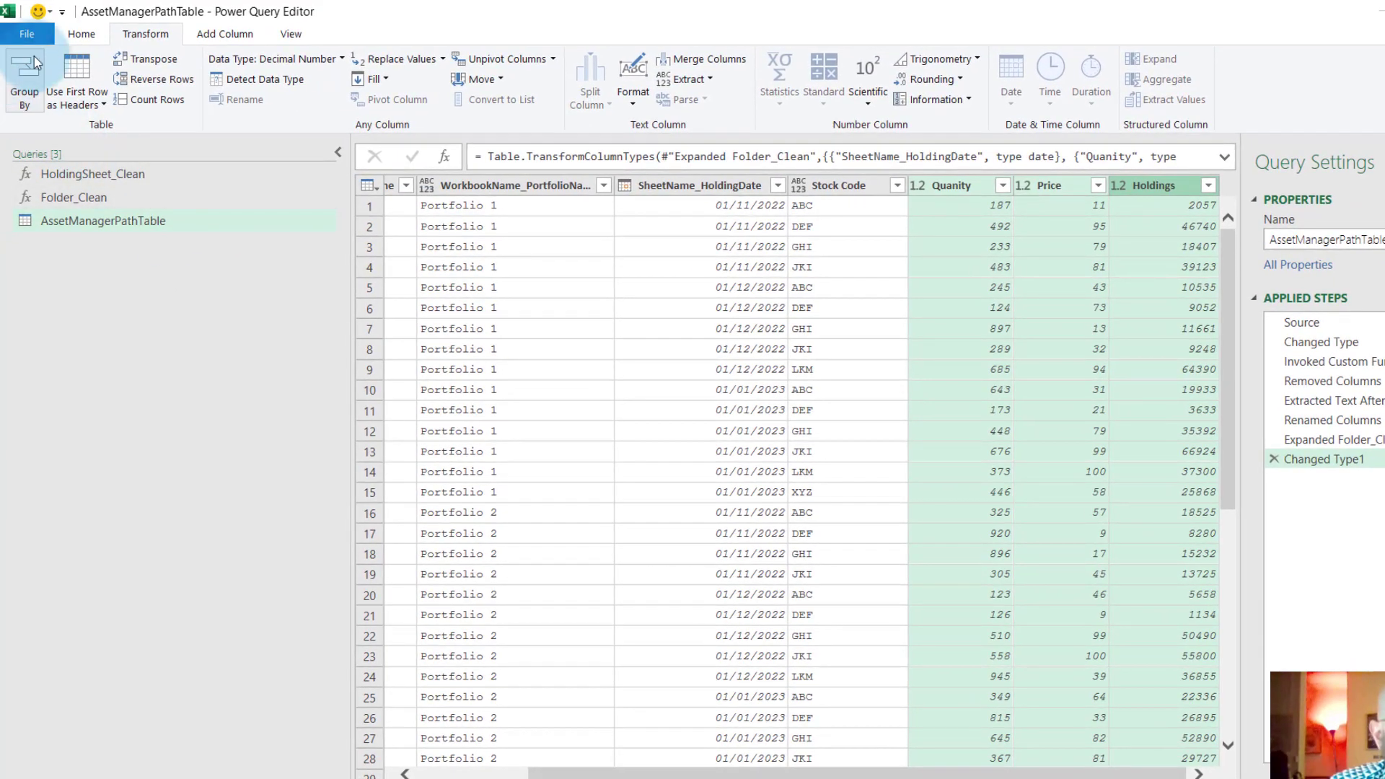
# Close the Power Query Editor and load the AssetManagerPathTable results into a new worksheet in Excel
pyautogui.click(82, 35)
pyautogui.click(21, 79)
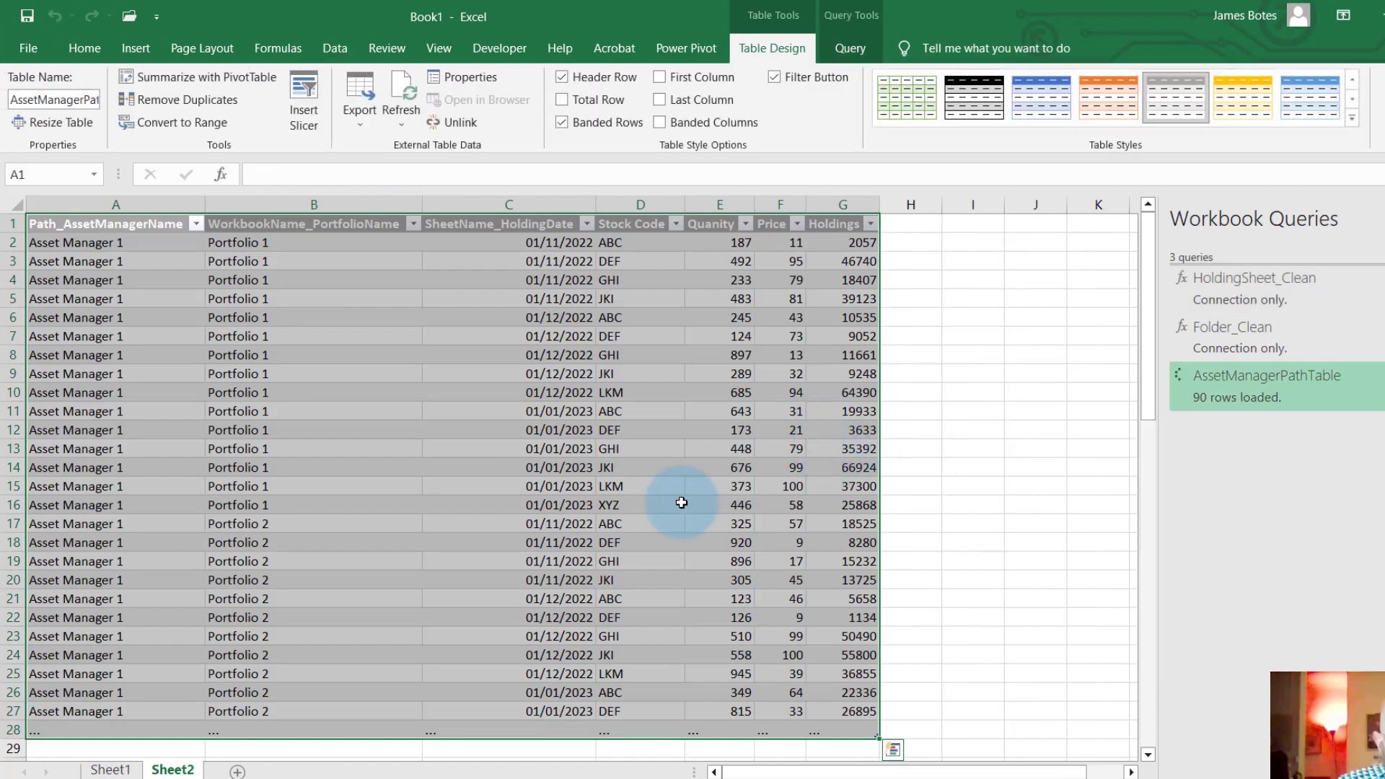
pyautogui.click(570, 440)
pyautogui.scroll(-6, 575, 462)
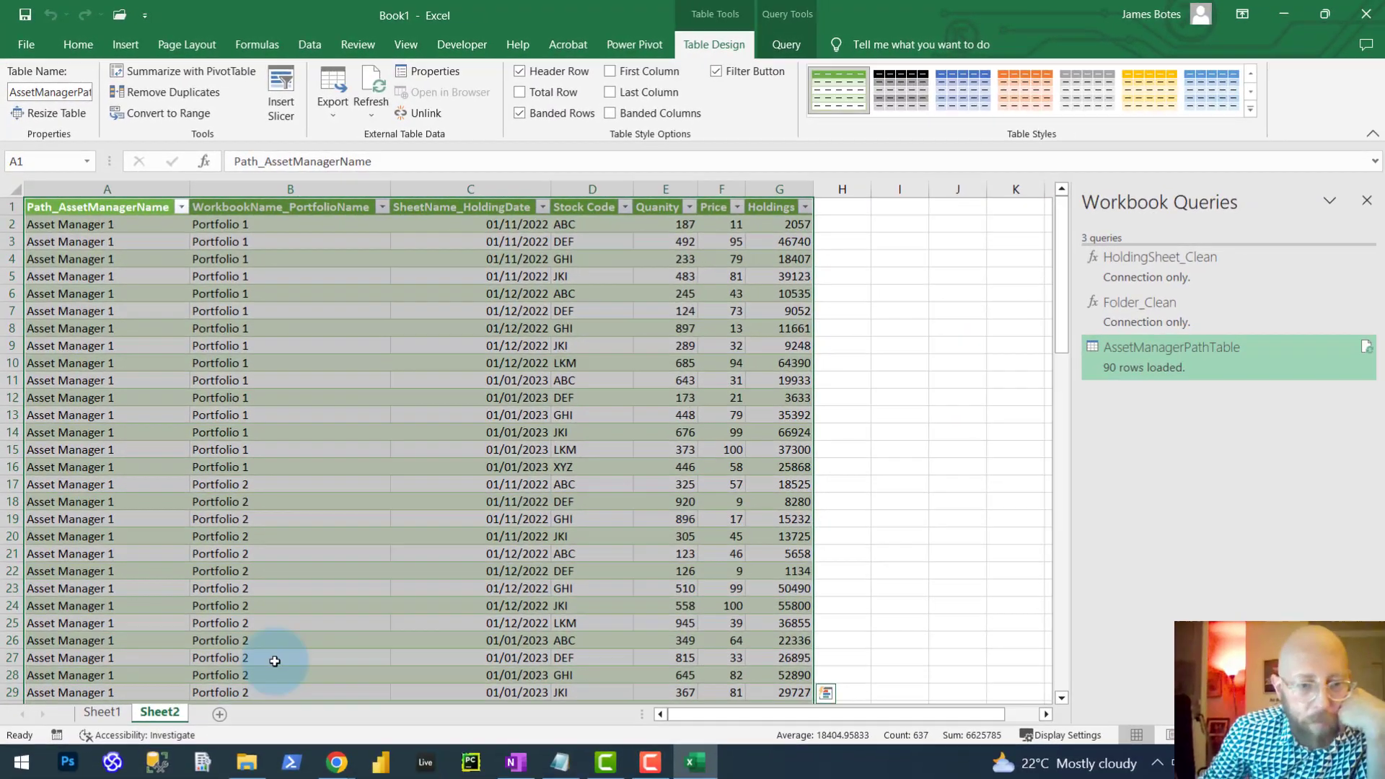
# Check the Asset Manager source folders in File Explorer, return to Excel and preview the AssetManagerPathTable query
pyautogui.click(246, 761)
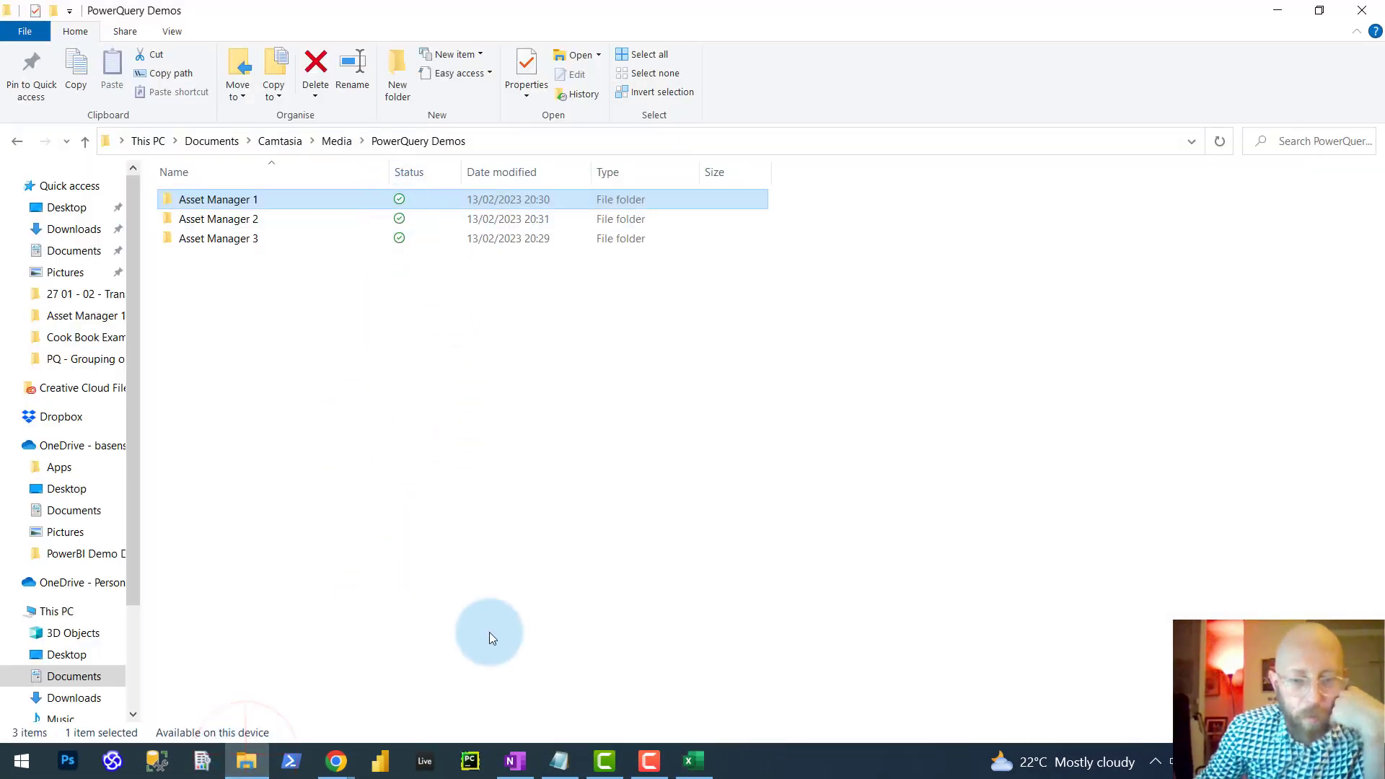
pyautogui.hotkey('alt', 'Tab')
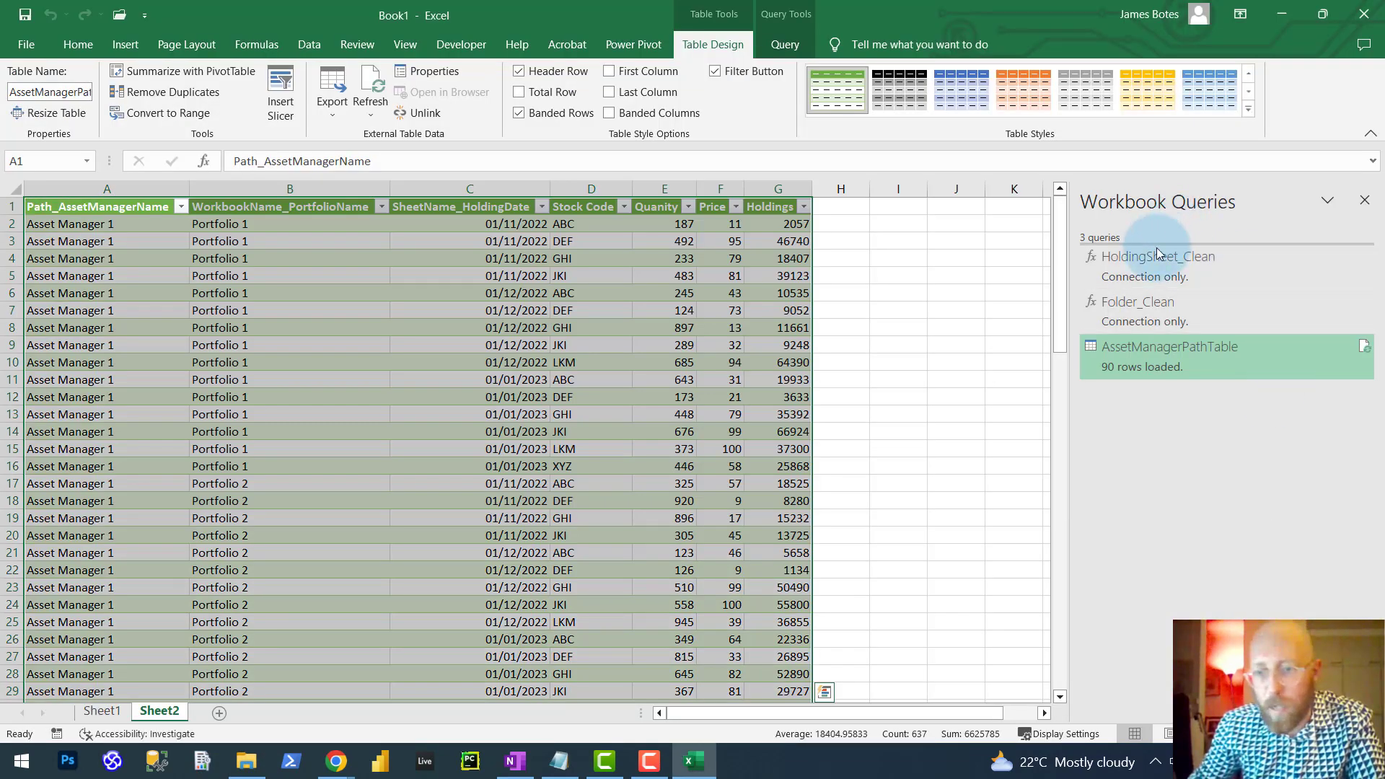
pyautogui.click(1192, 323)
pyautogui.click(1208, 359)
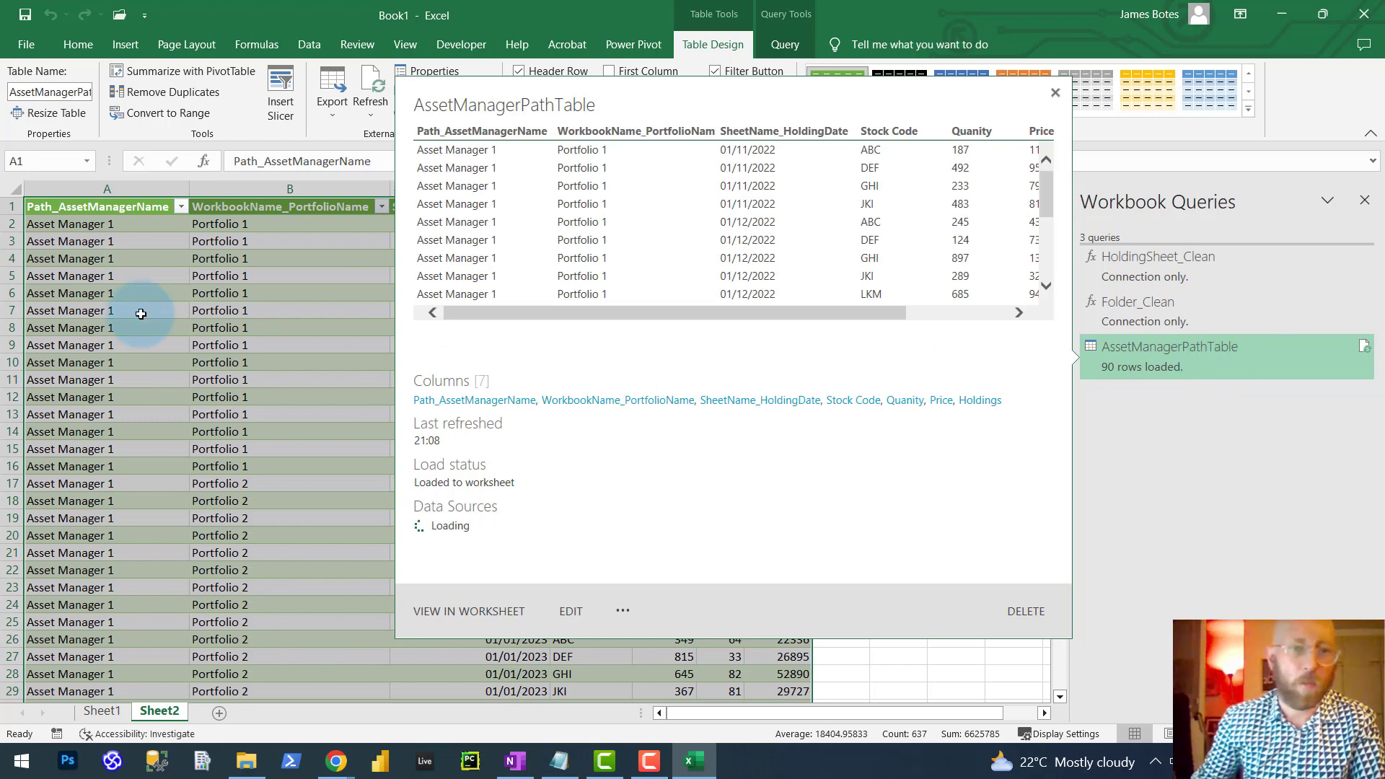
pyautogui.click(209, 339)
pyautogui.click(371, 355)
# Insert a PivotTable based on the loaded AssetManagerPathTable data in a new worksheet
pyautogui.click(329, 244)
pyautogui.click(125, 44)
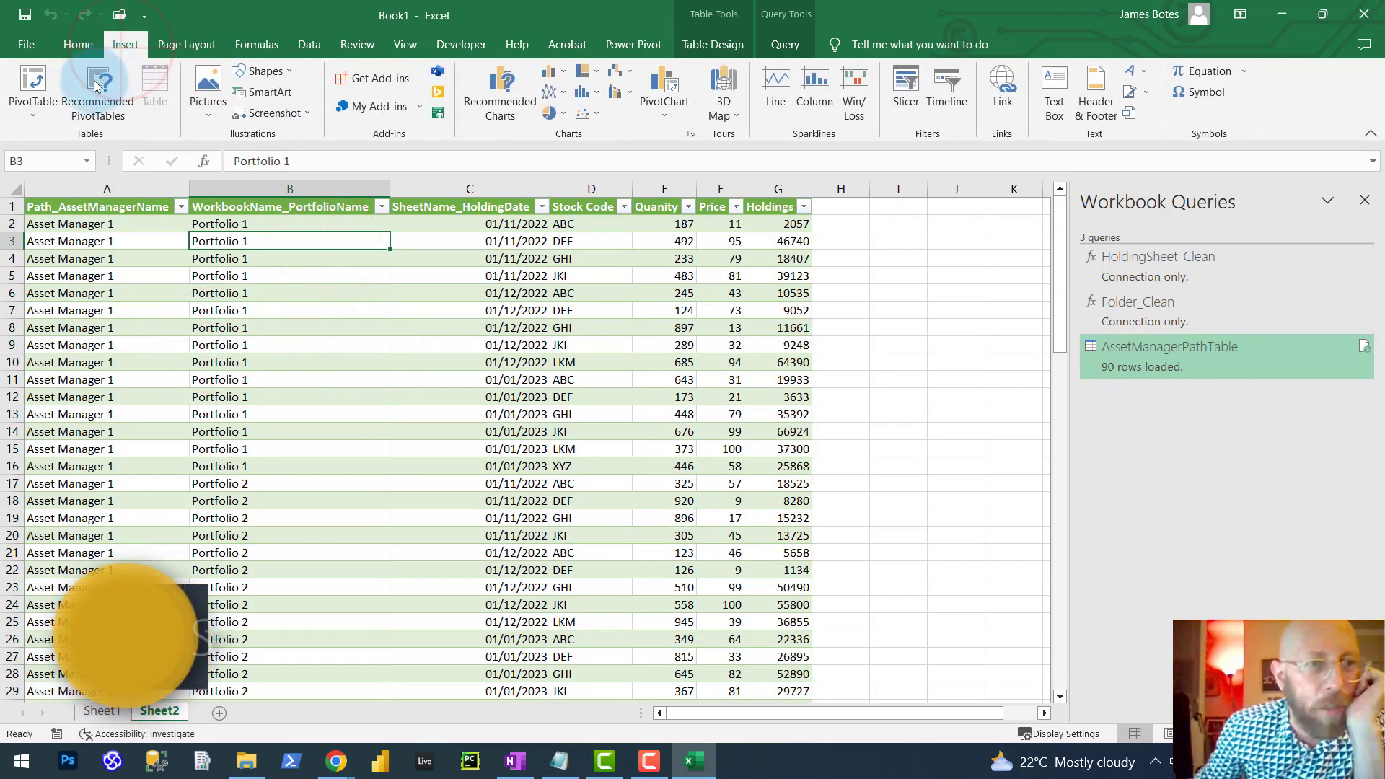
pyautogui.click(32, 86)
pyautogui.click(769, 468)
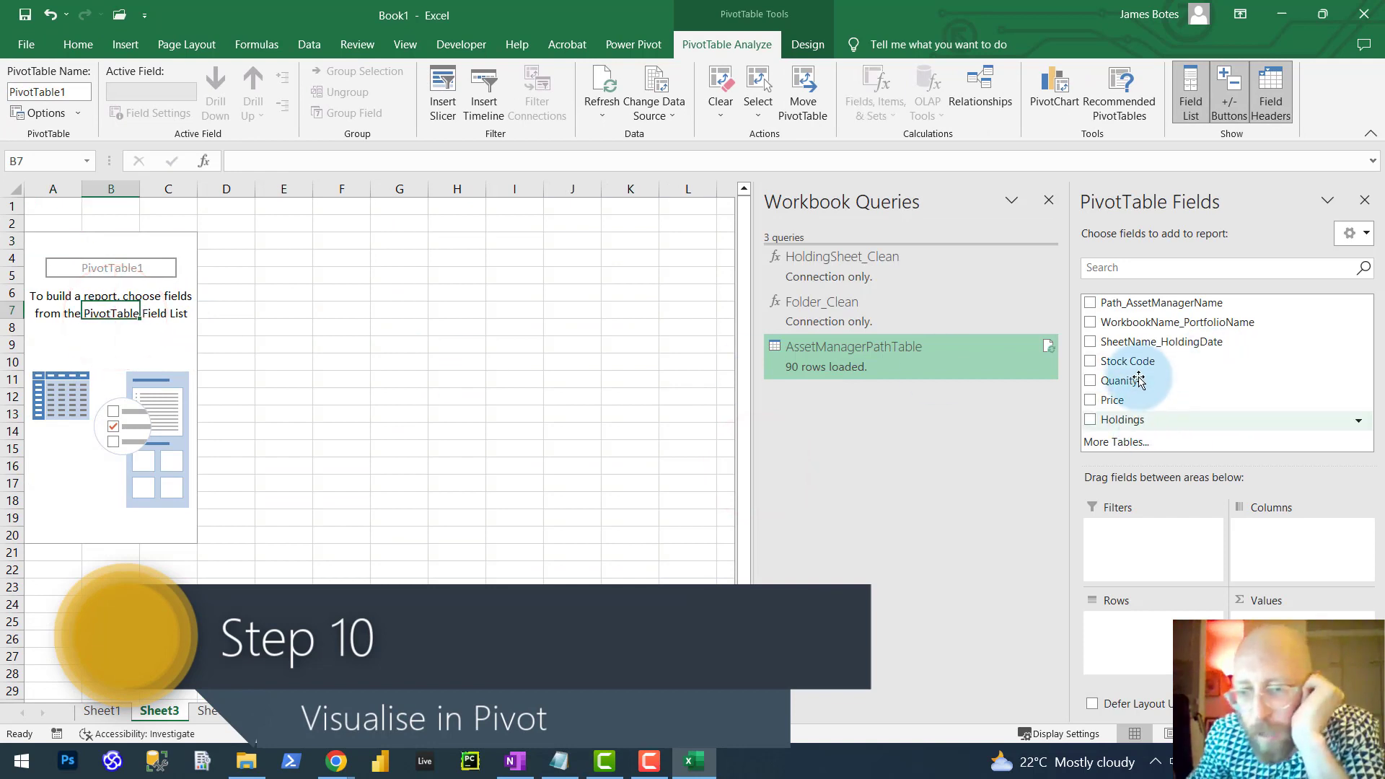
# Build the PivotTable rows from Path_AssetManagerName, WorkbookName_PortfolioName, Years, Stock Code and SheetName_HoldingDate in that order, removing Quarters
pyautogui.click(1190, 303)
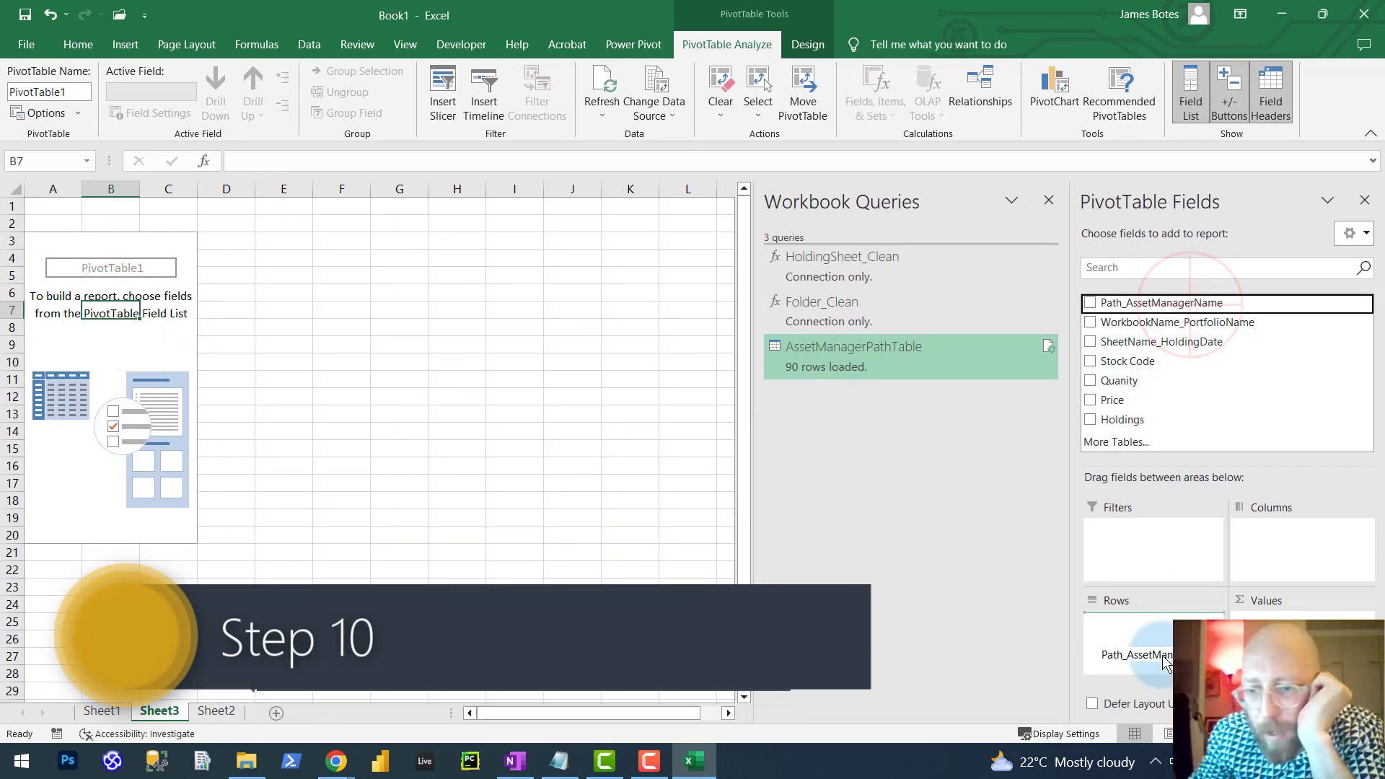
pyautogui.moveTo(1212, 323); pyautogui.dragTo(1183, 638)
pyautogui.moveTo(1138, 351); pyautogui.dragTo(1187, 662)
pyautogui.moveTo(1122, 356); pyautogui.dragTo(1149, 675)
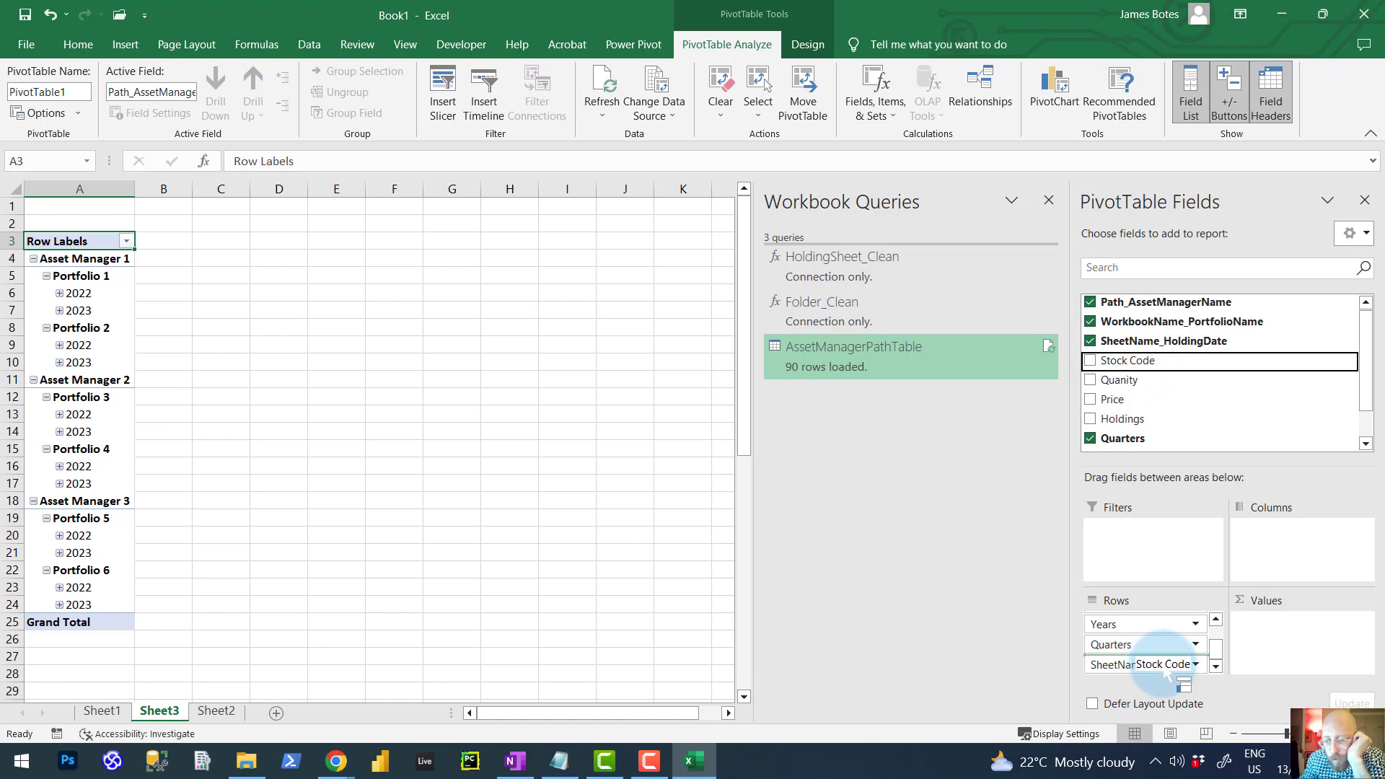
pyautogui.moveTo(1172, 667); pyautogui.dragTo(1219, 659)
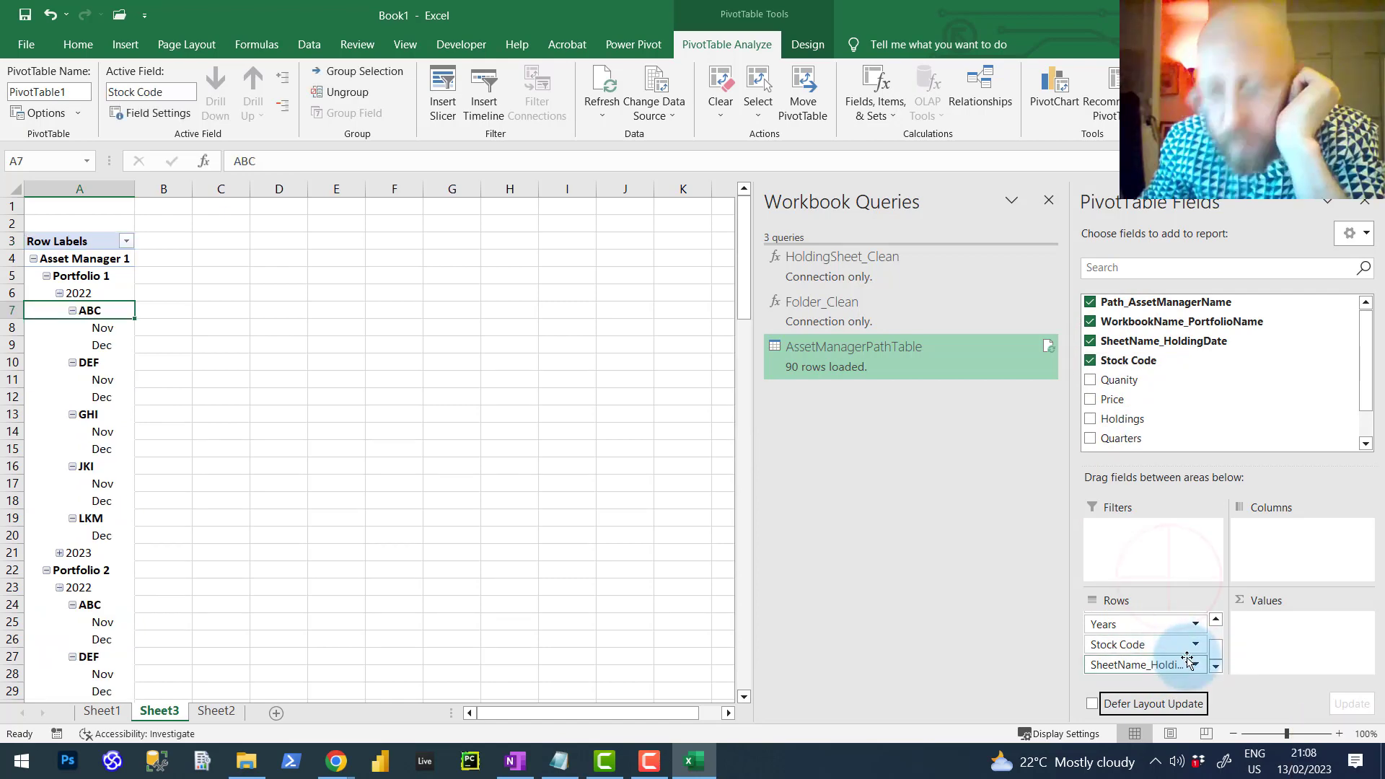
pyautogui.click(381, 374)
pyautogui.click(118, 343)
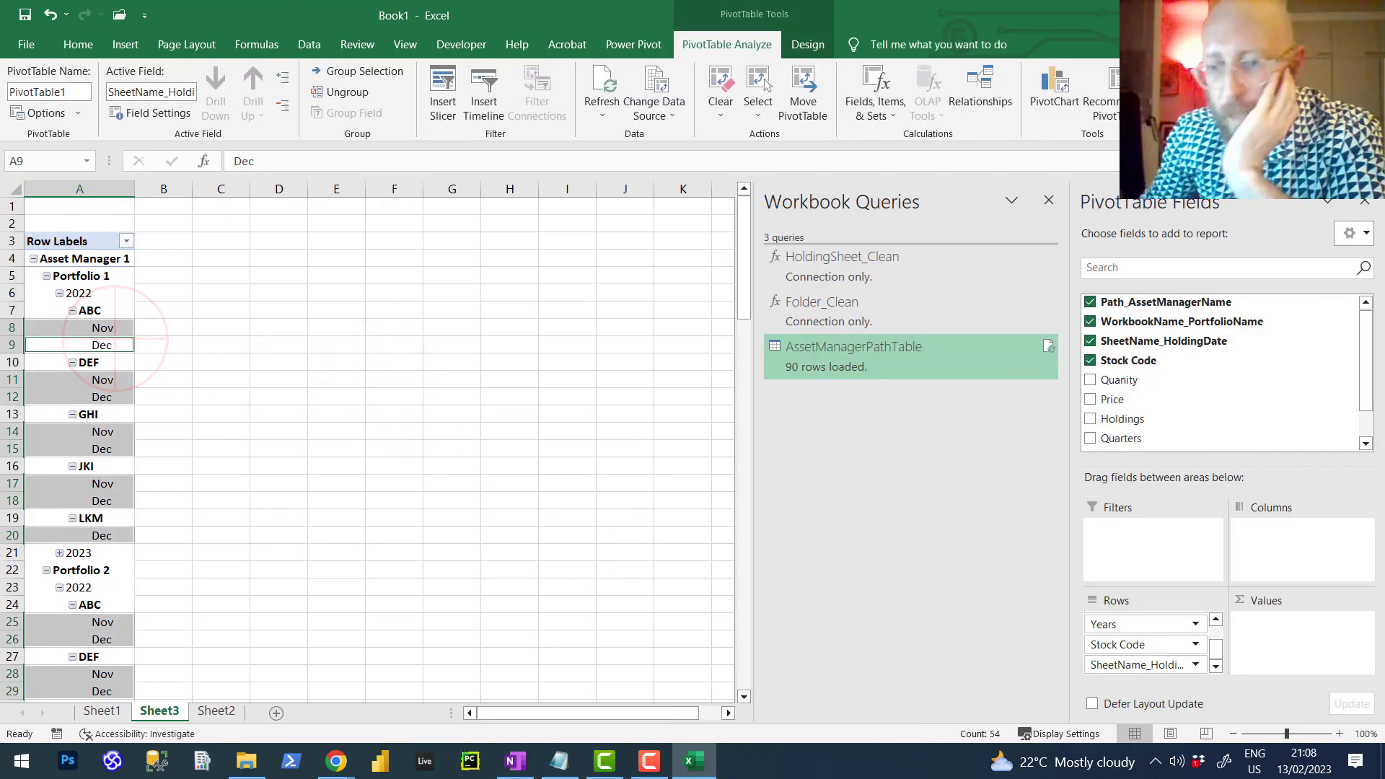
# Add Holdings and Quanity to the PivotTable's values as sums
pyautogui.moveTo(1160, 420); pyautogui.dragTo(1294, 659)
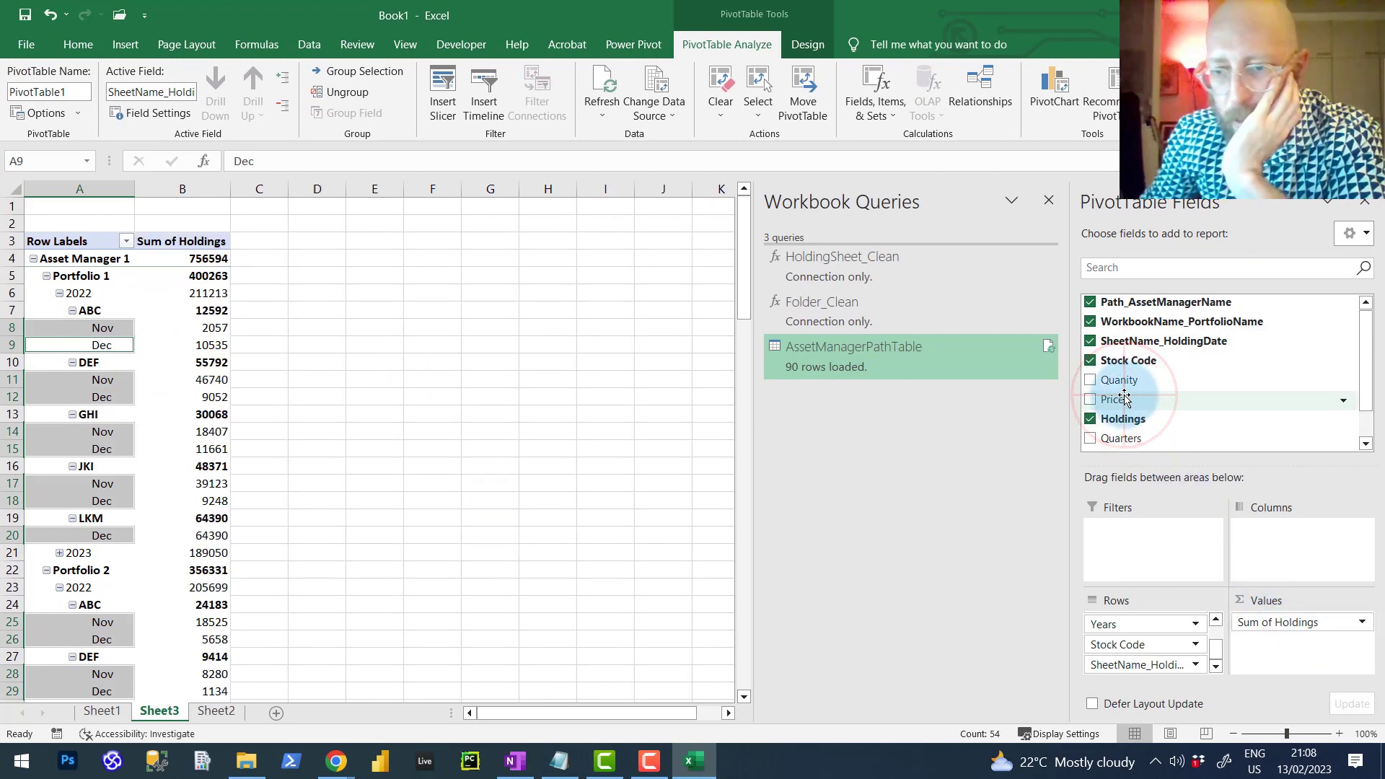
pyautogui.moveTo(1119, 380); pyautogui.dragTo(1287, 644)
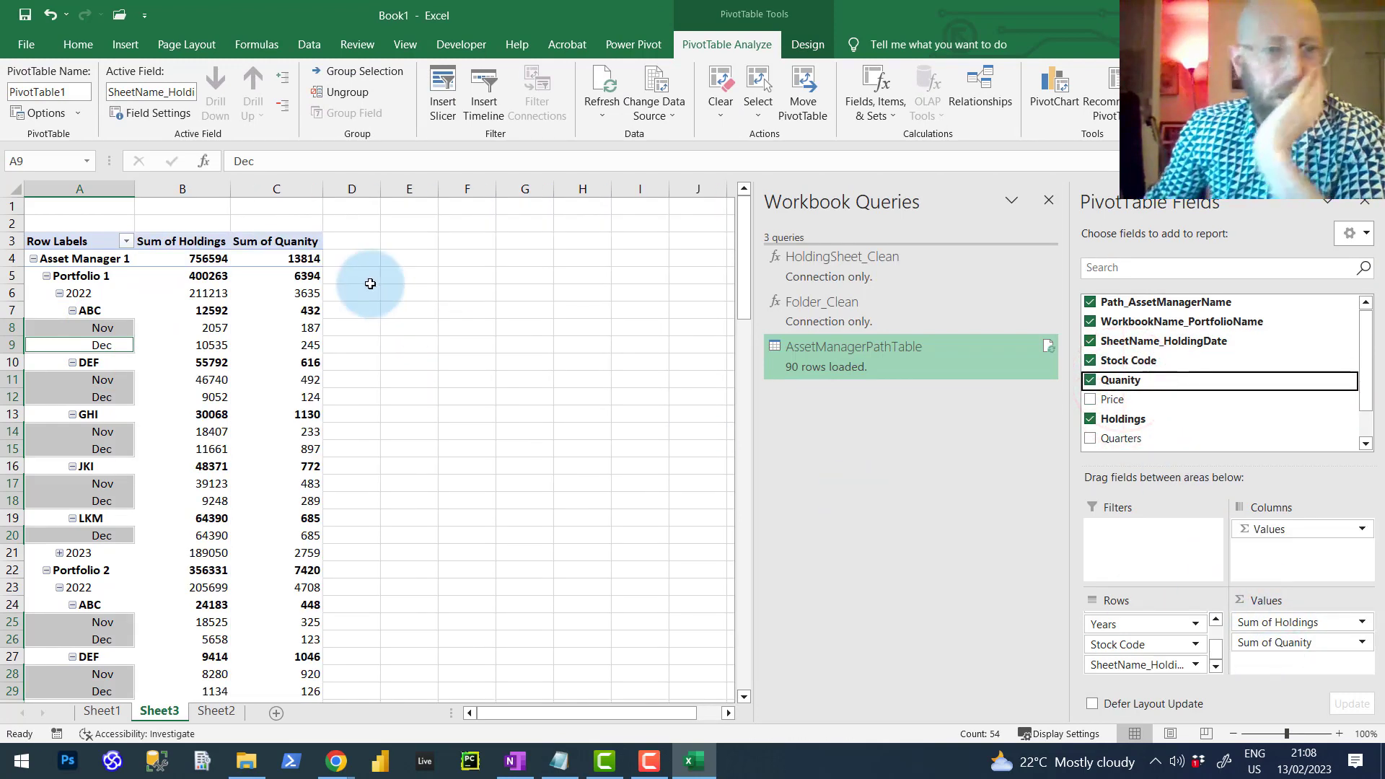
pyautogui.click(466, 325)
# Review the PivotTable's holdings and quantities by asset manager, portfolio, year and stock code
pyautogui.scroll(-6, 167, 298)
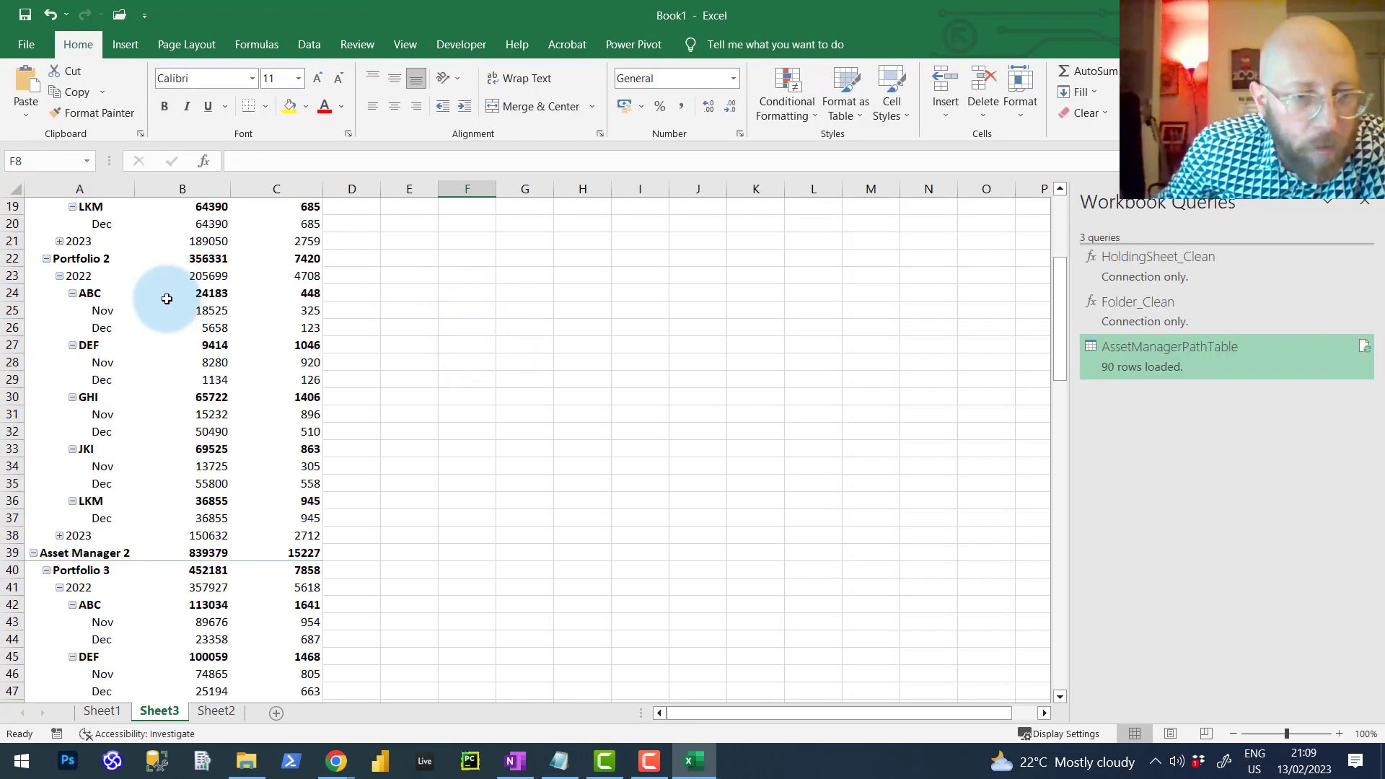
pyautogui.scroll(-11, 166, 299)
pyautogui.scroll(17, 166, 298)
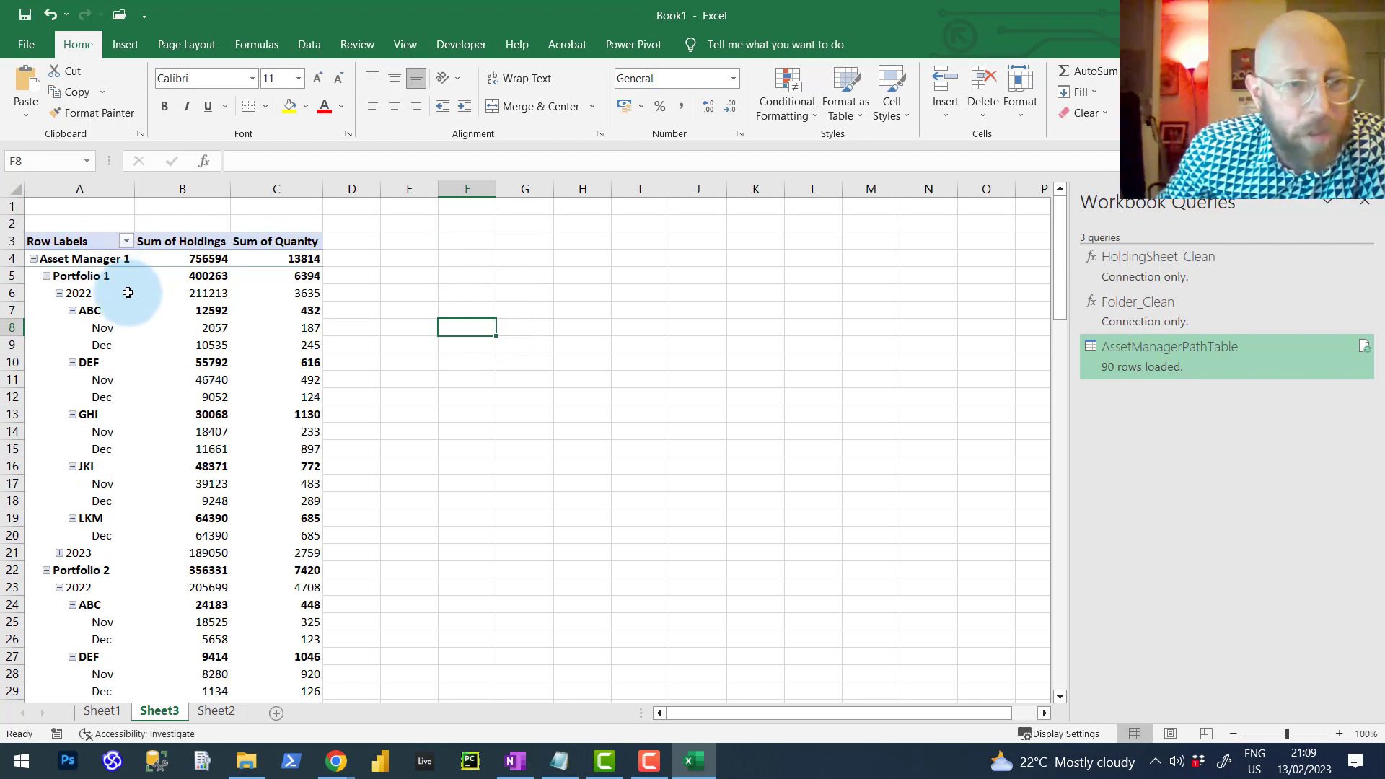
pyautogui.scroll(-20, 137, 358)
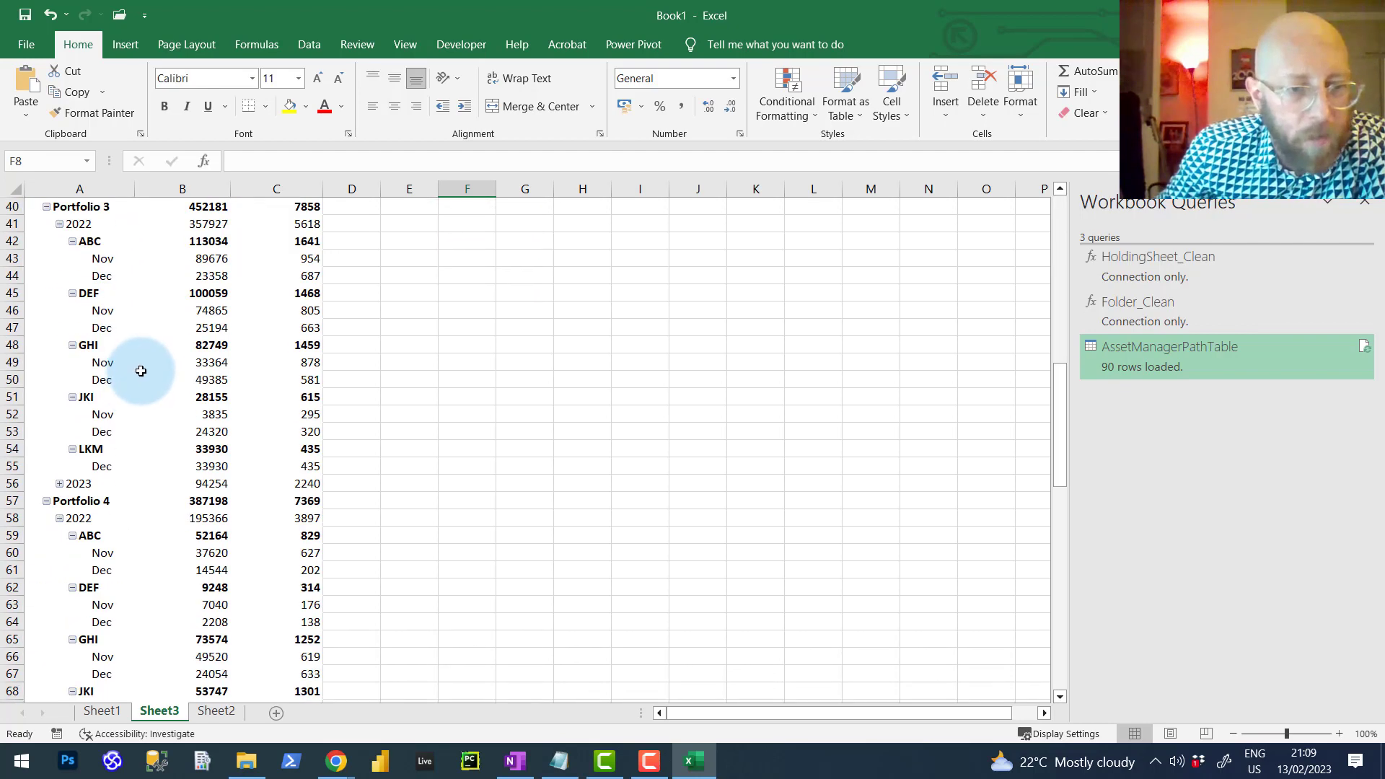
pyautogui.scroll(-6, 208, 382)
pyautogui.scroll(20, 463, 403)
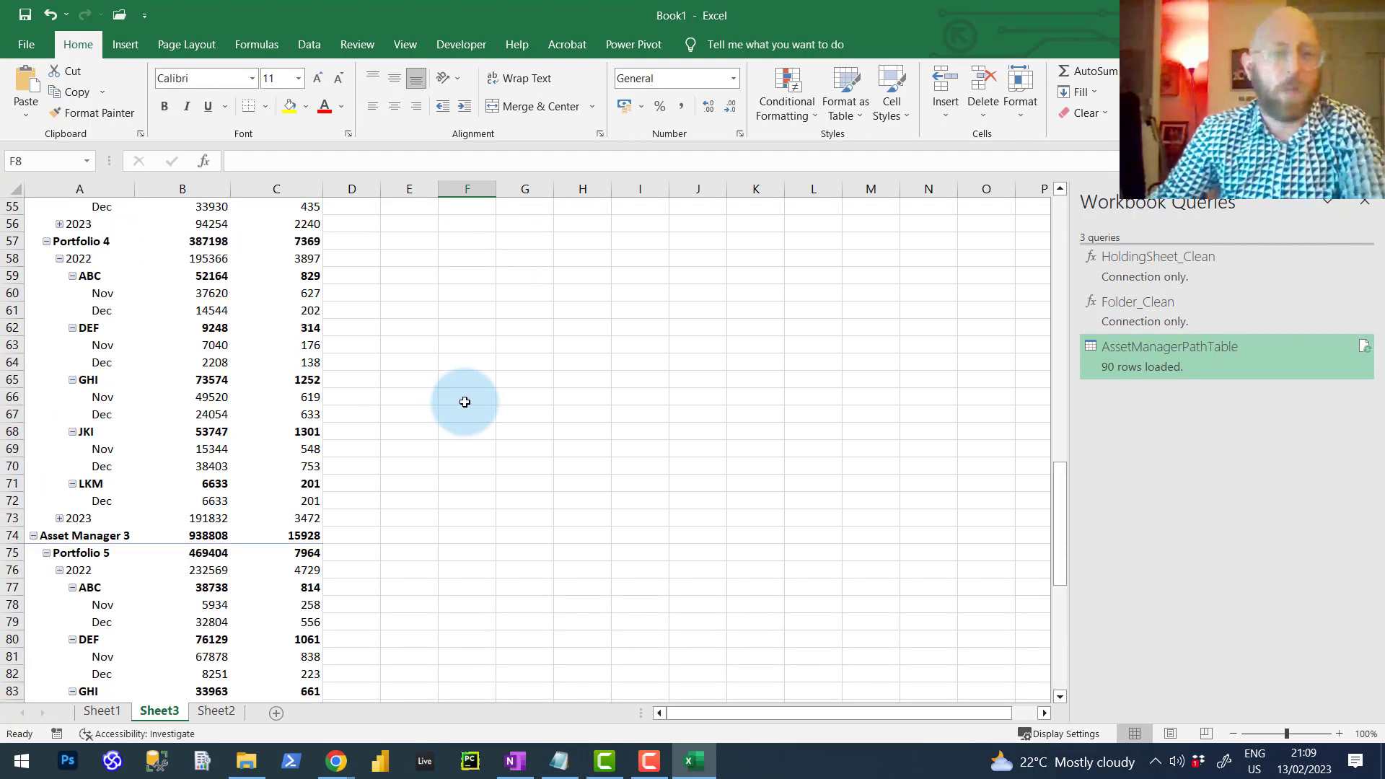